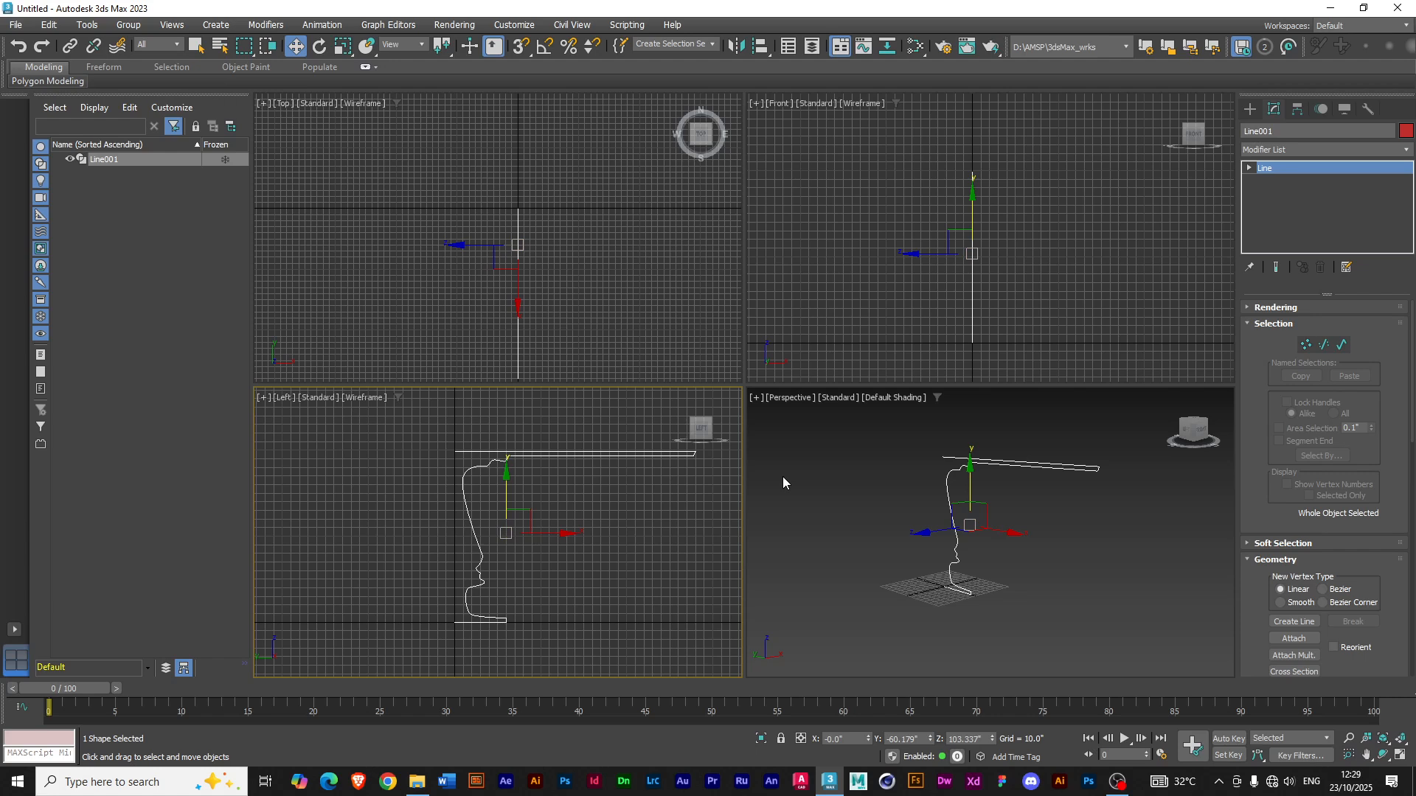
- Open the pivot adjustment settings for the table profile line
left_click(1297, 111)
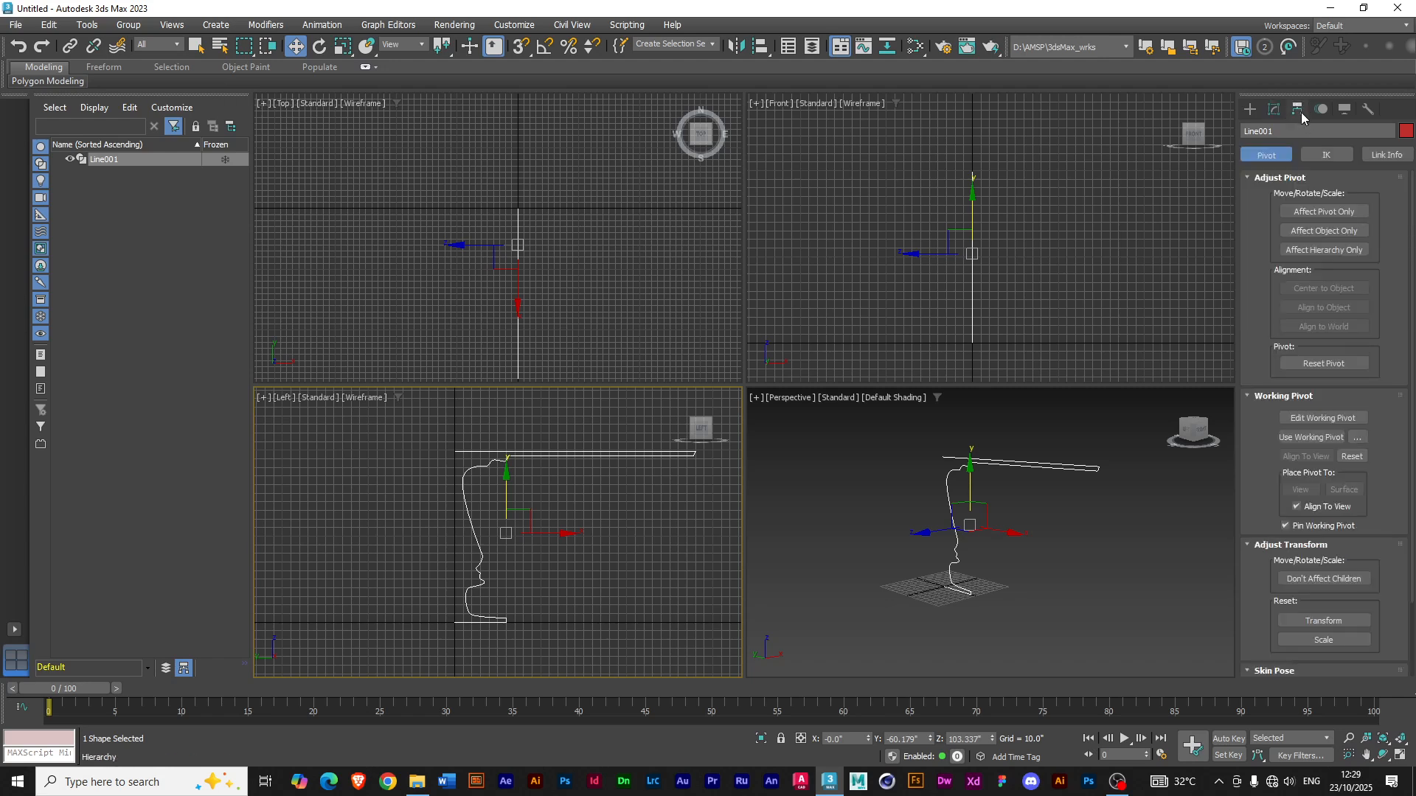
left_click(1317, 211)
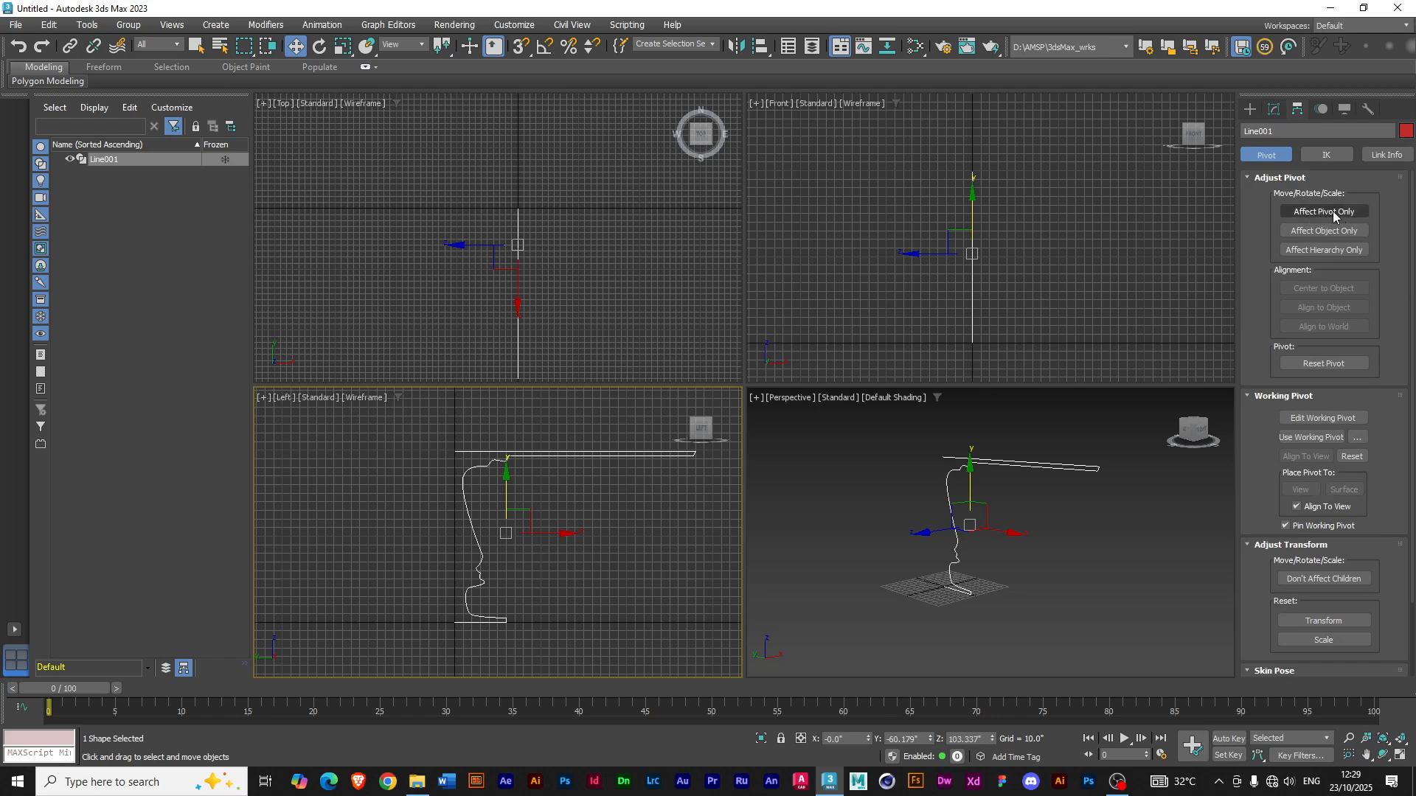
left_click(1334, 215)
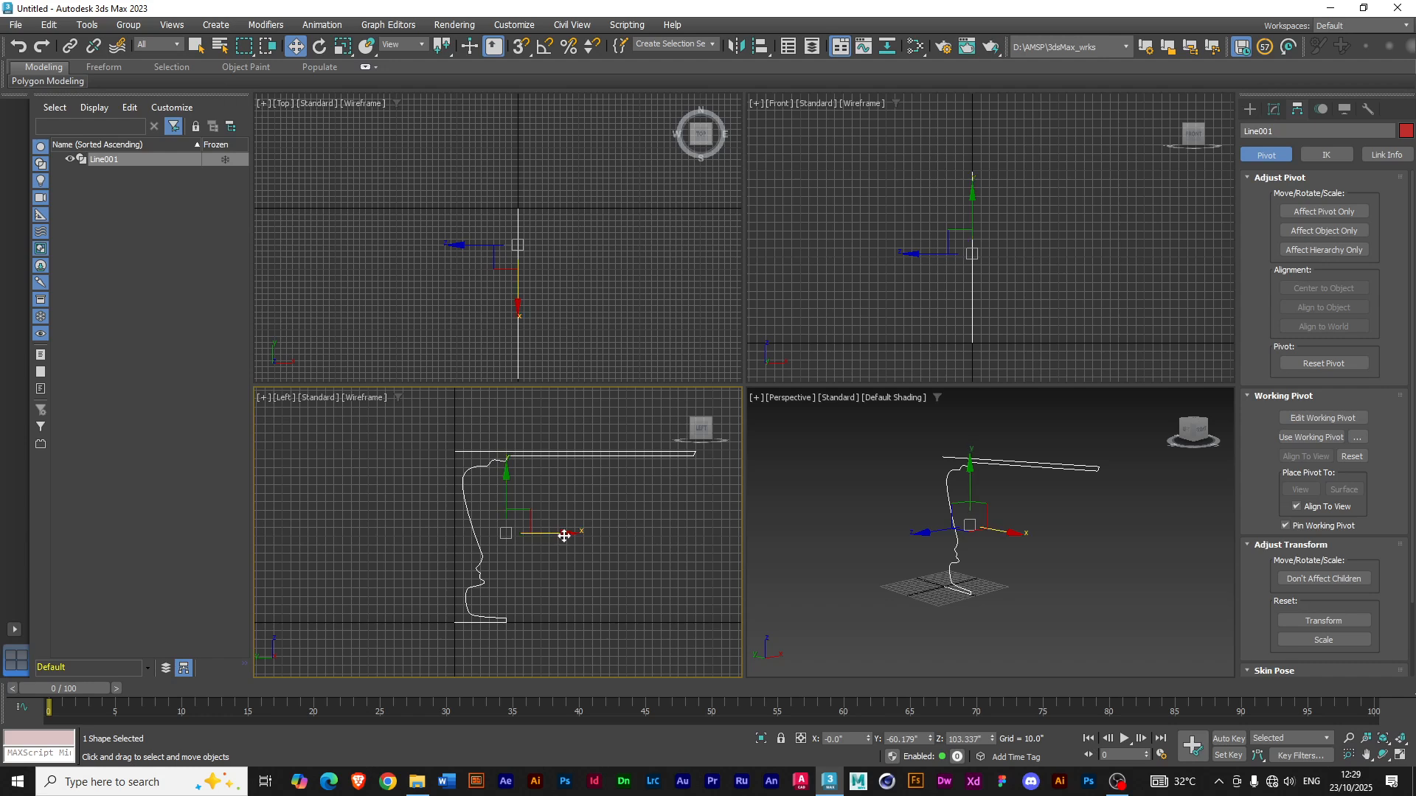
left_click_drag(564, 536, 493, 533)
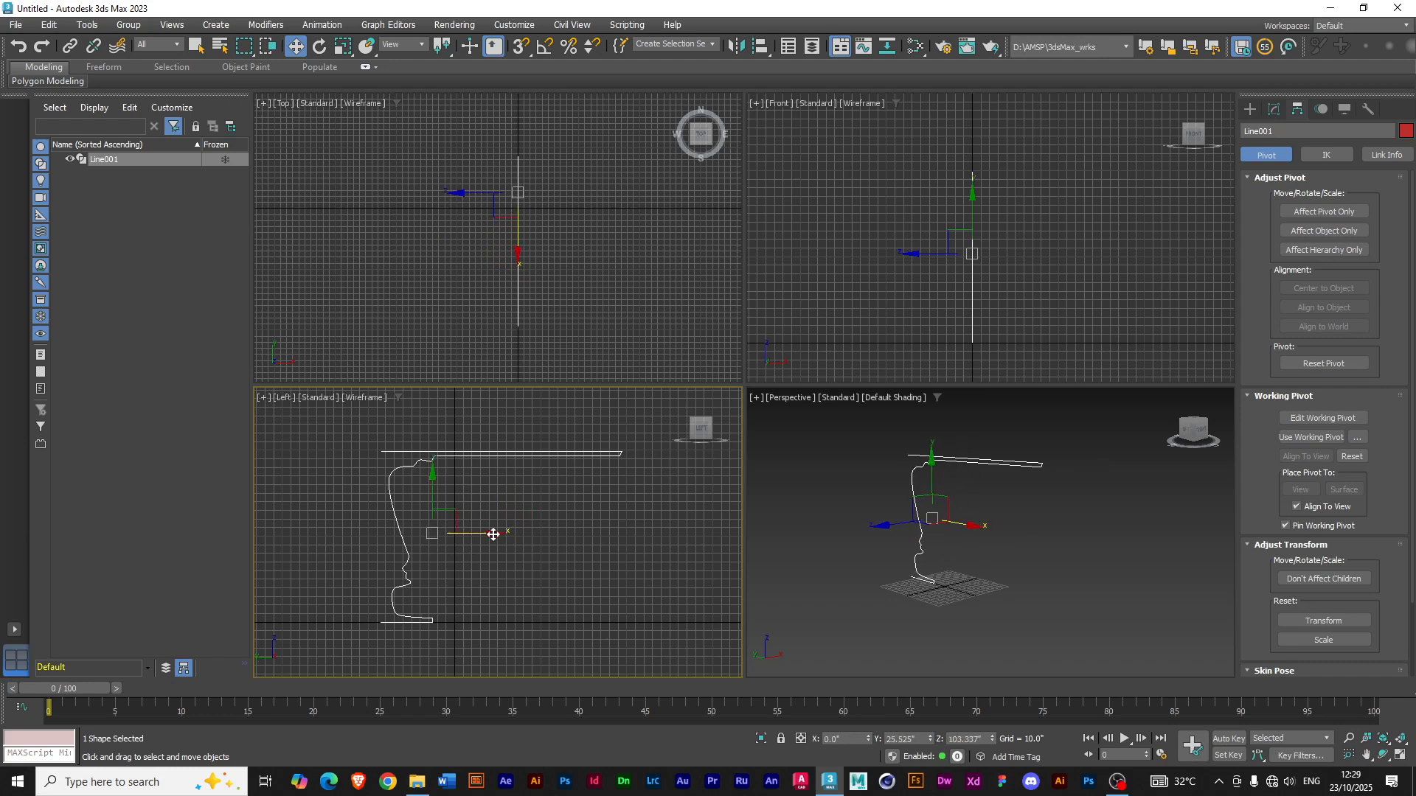
key("ctrl+z")
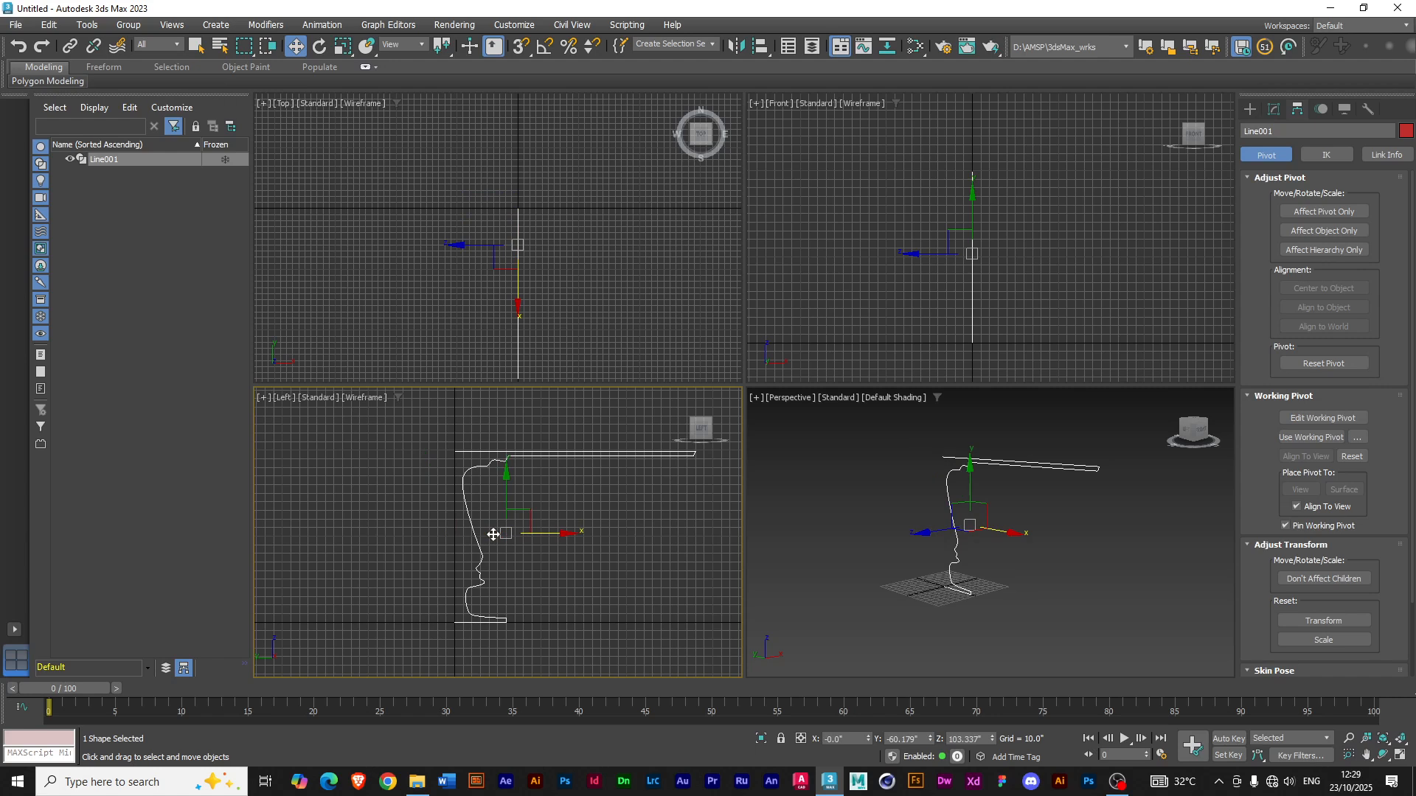
- Move only the profile line's pivot horizontally in the Left view onto the world's vertical axis, at about Y -0.2"
left_click(1303, 216)
left_click(1321, 215)
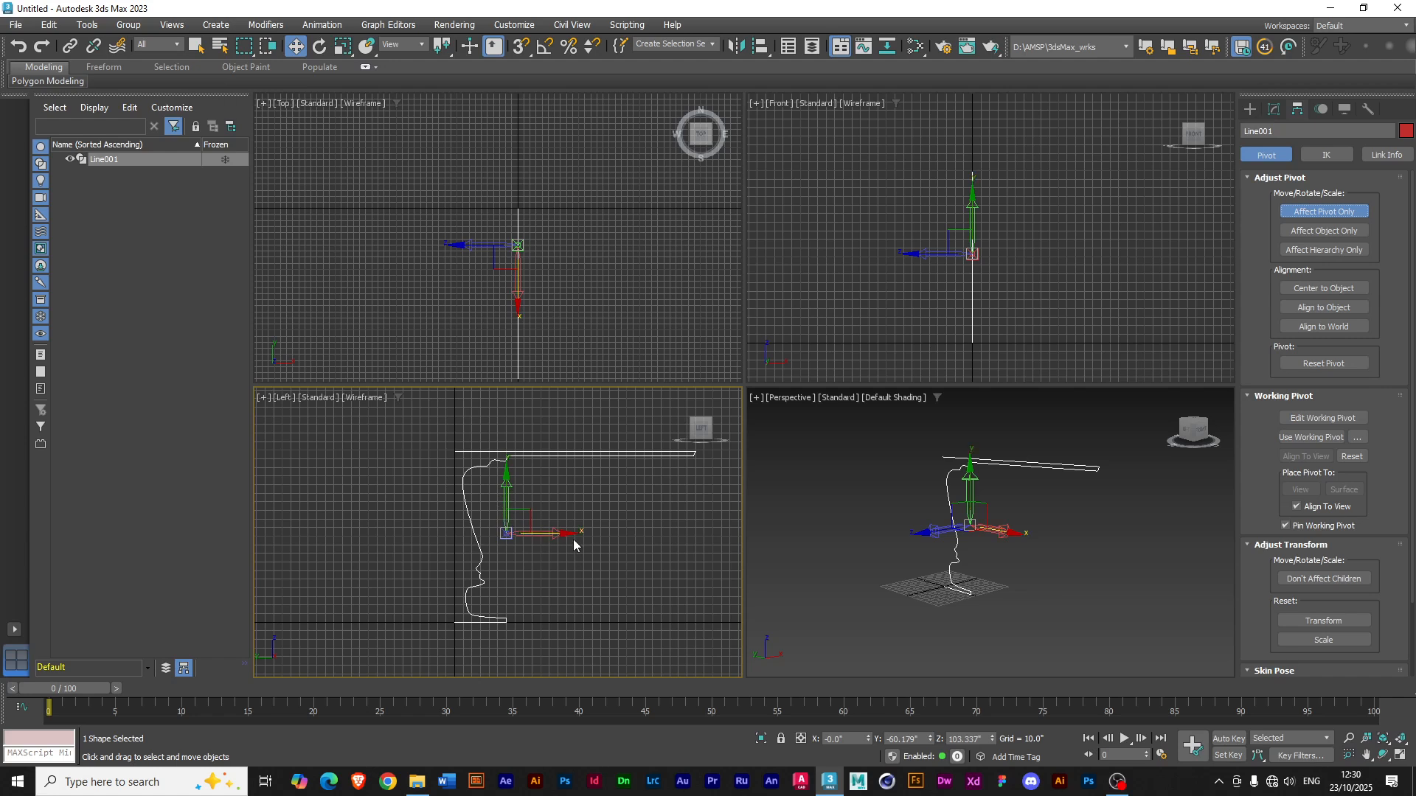
left_click_drag(567, 532, 516, 538)
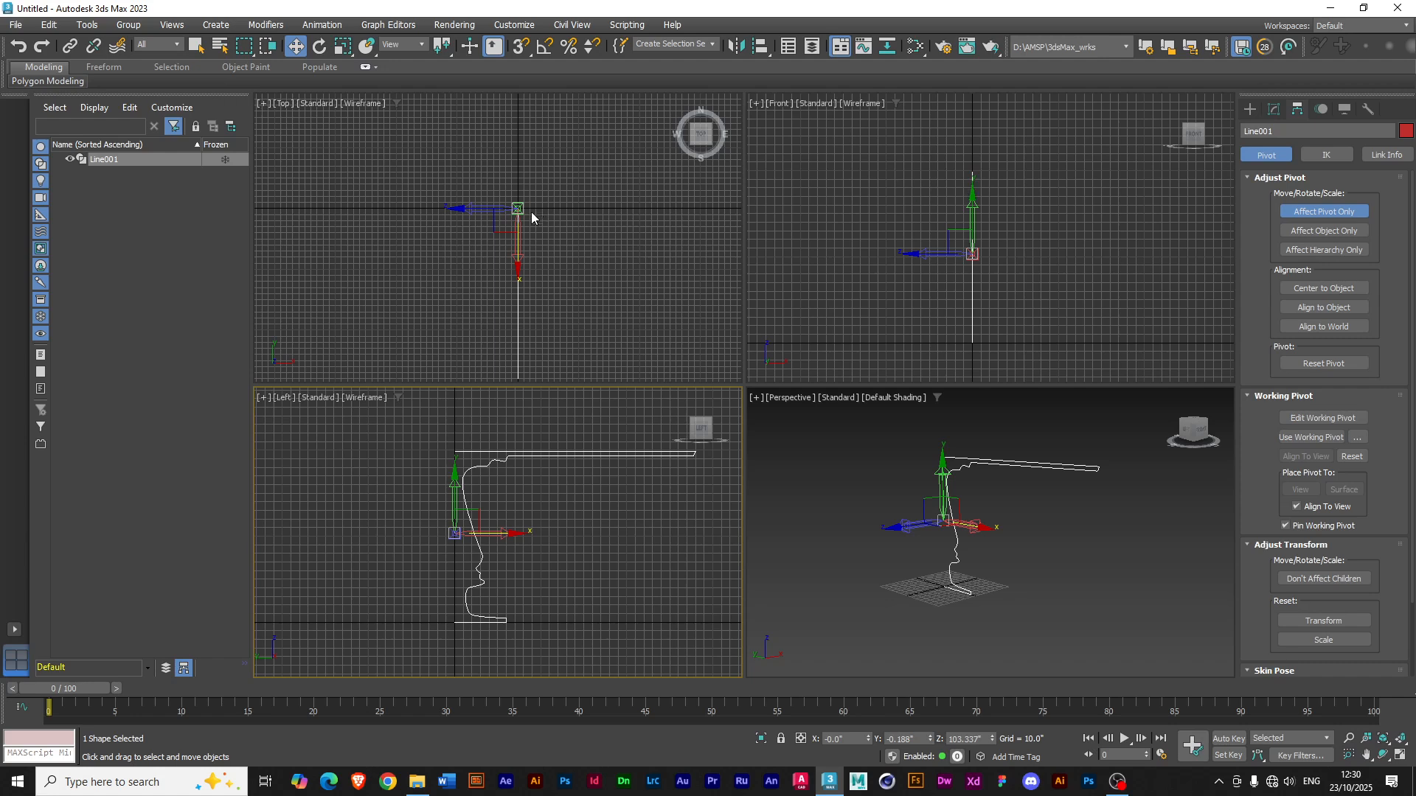
scroll(516, 205, "up", 4)
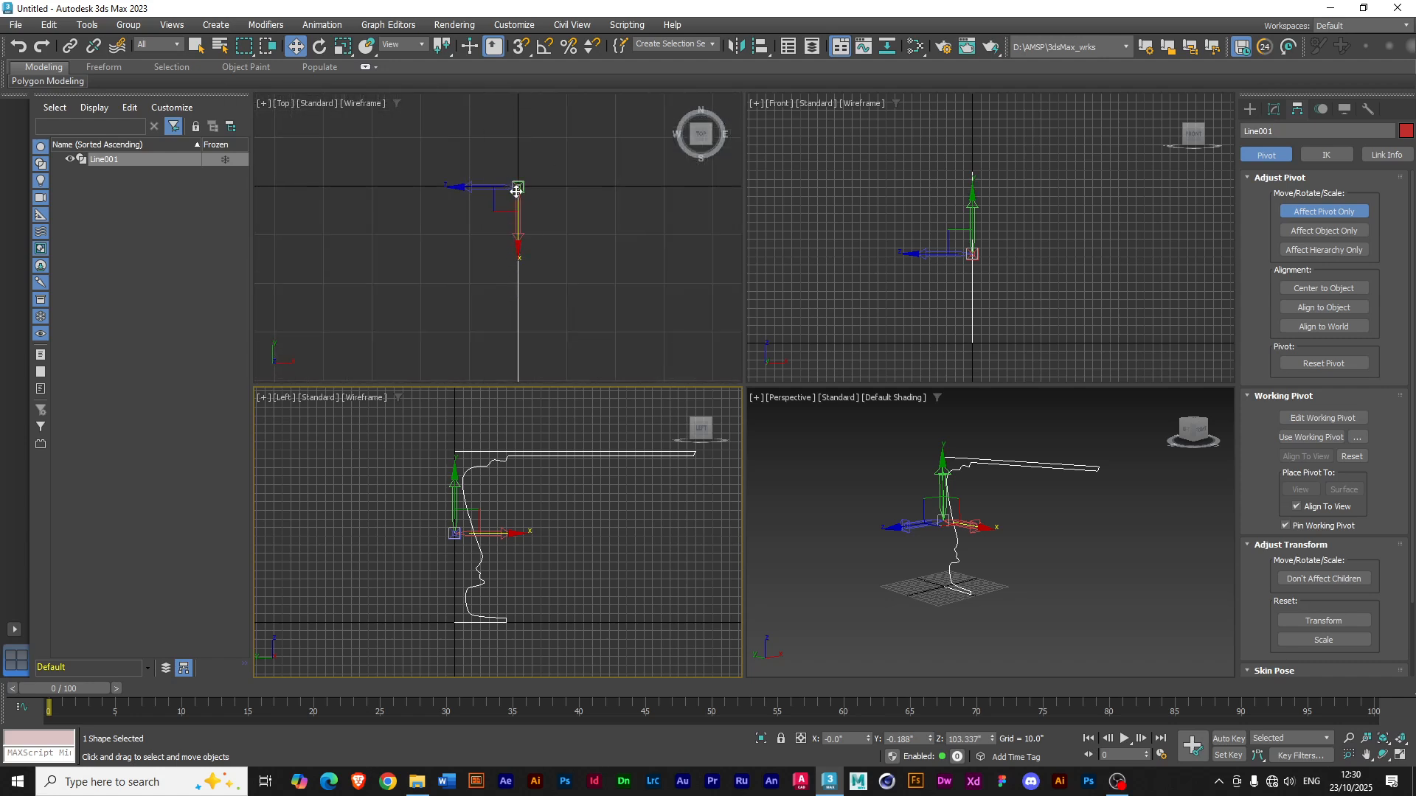
scroll(538, 241, "down", 4)
scroll(568, 257, "down", 3)
middle_click_drag(621, 296, 586, 257)
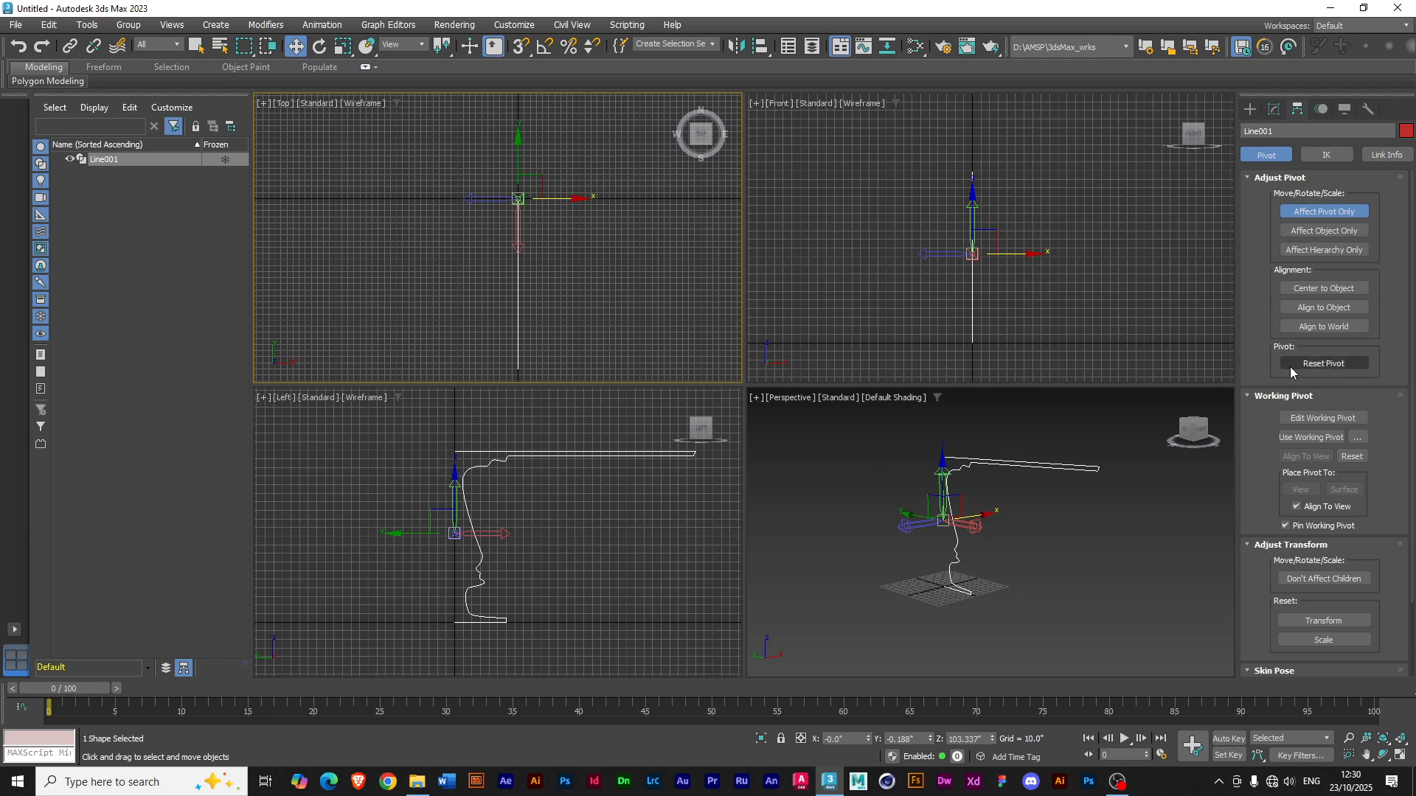
- Set the profile line's pivot to exactly 0 in Y and end pivot-only editing
left_click(1309, 214)
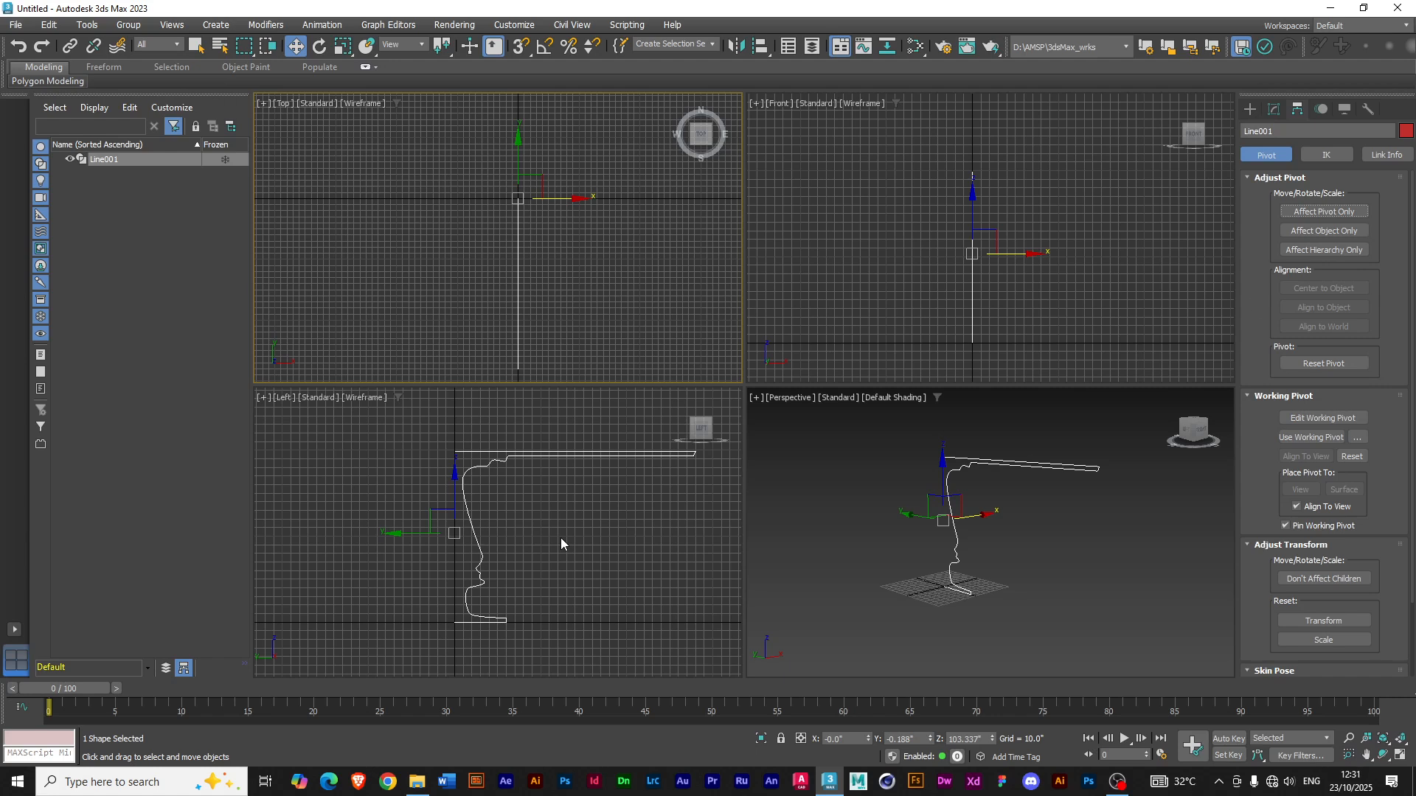
left_click(1331, 212)
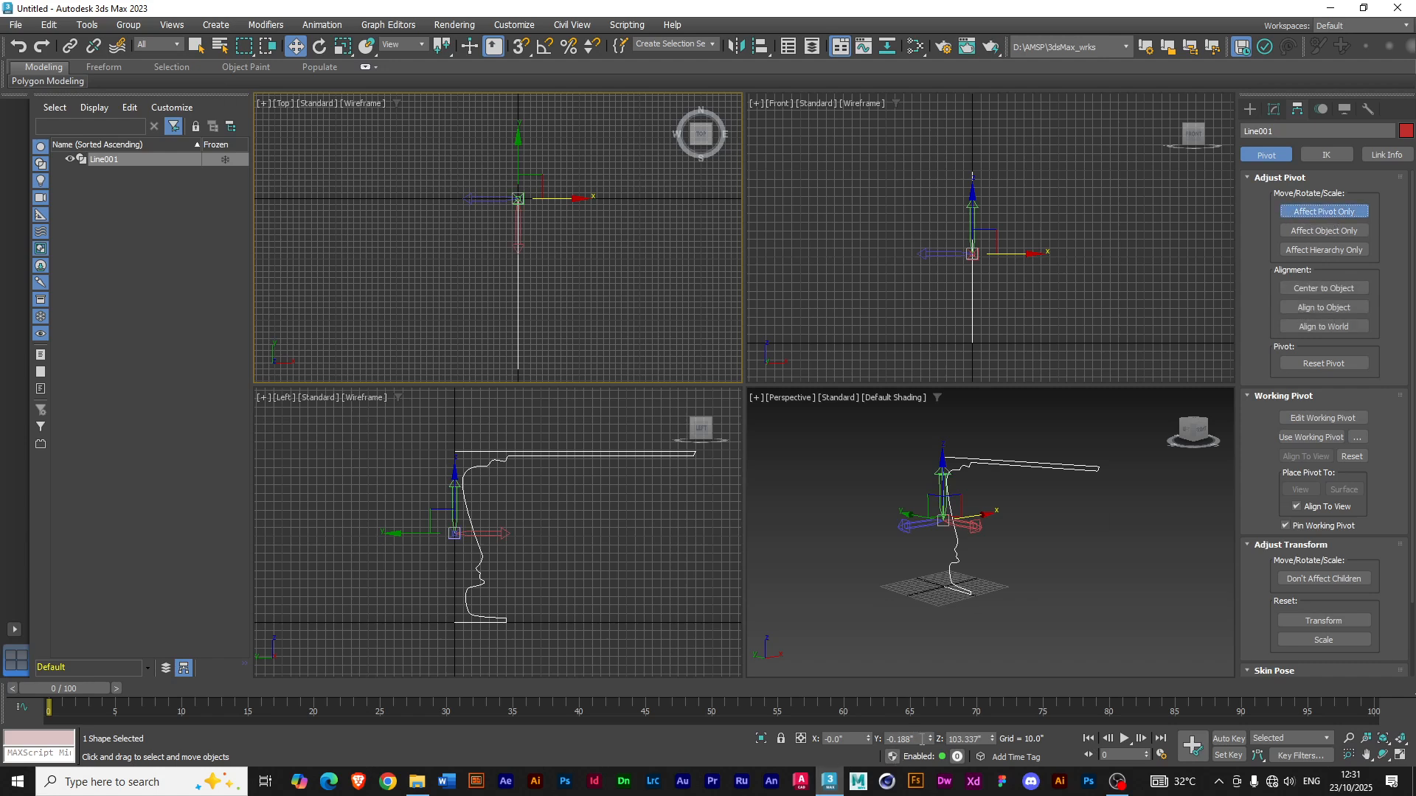
left_click_drag(932, 738, 931, 730)
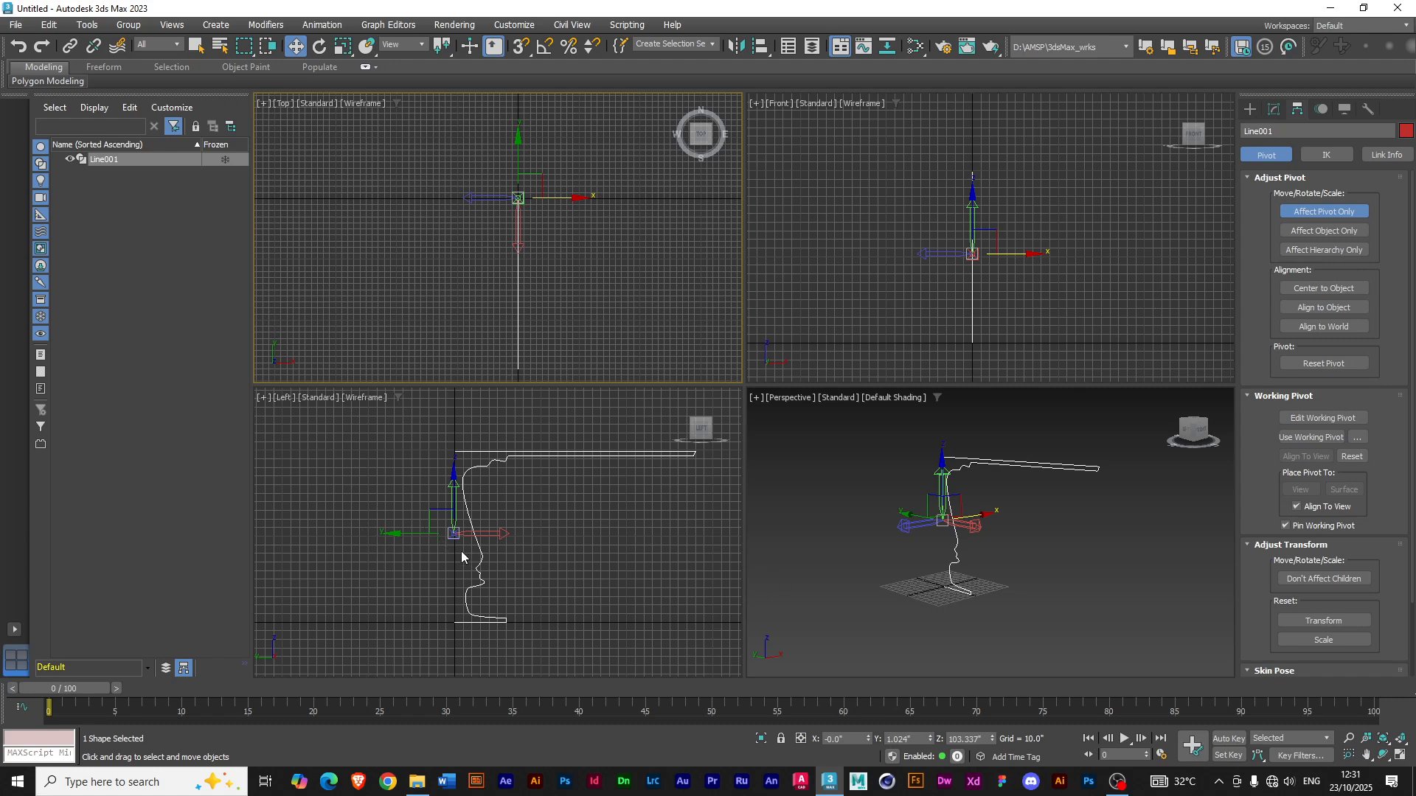
double_click(904, 739)
type("0")
key("Return")
left_click(848, 739)
left_click(1291, 213)
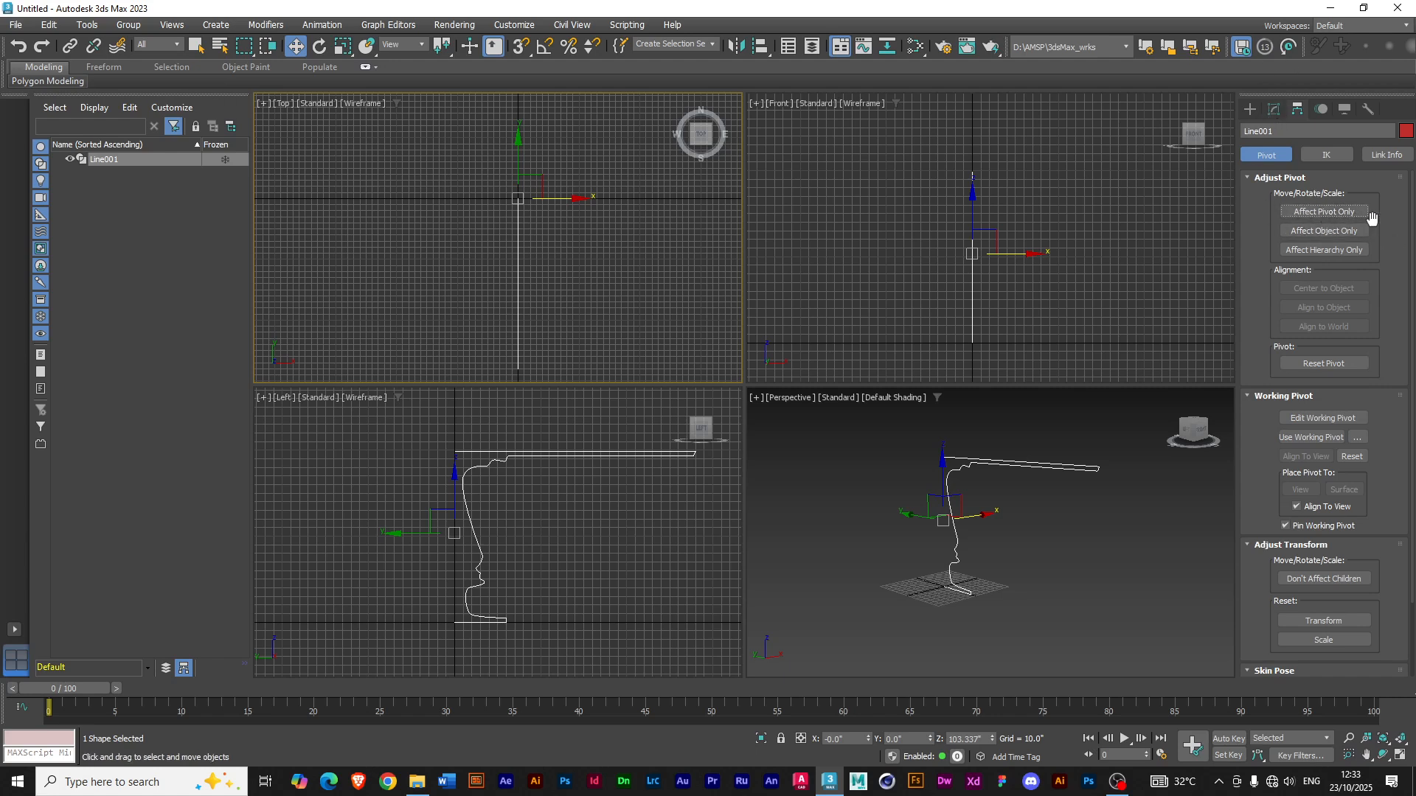
- Apply a Lathe modifier to the profile line to revolve it into a round pedestal table
left_click(1273, 110)
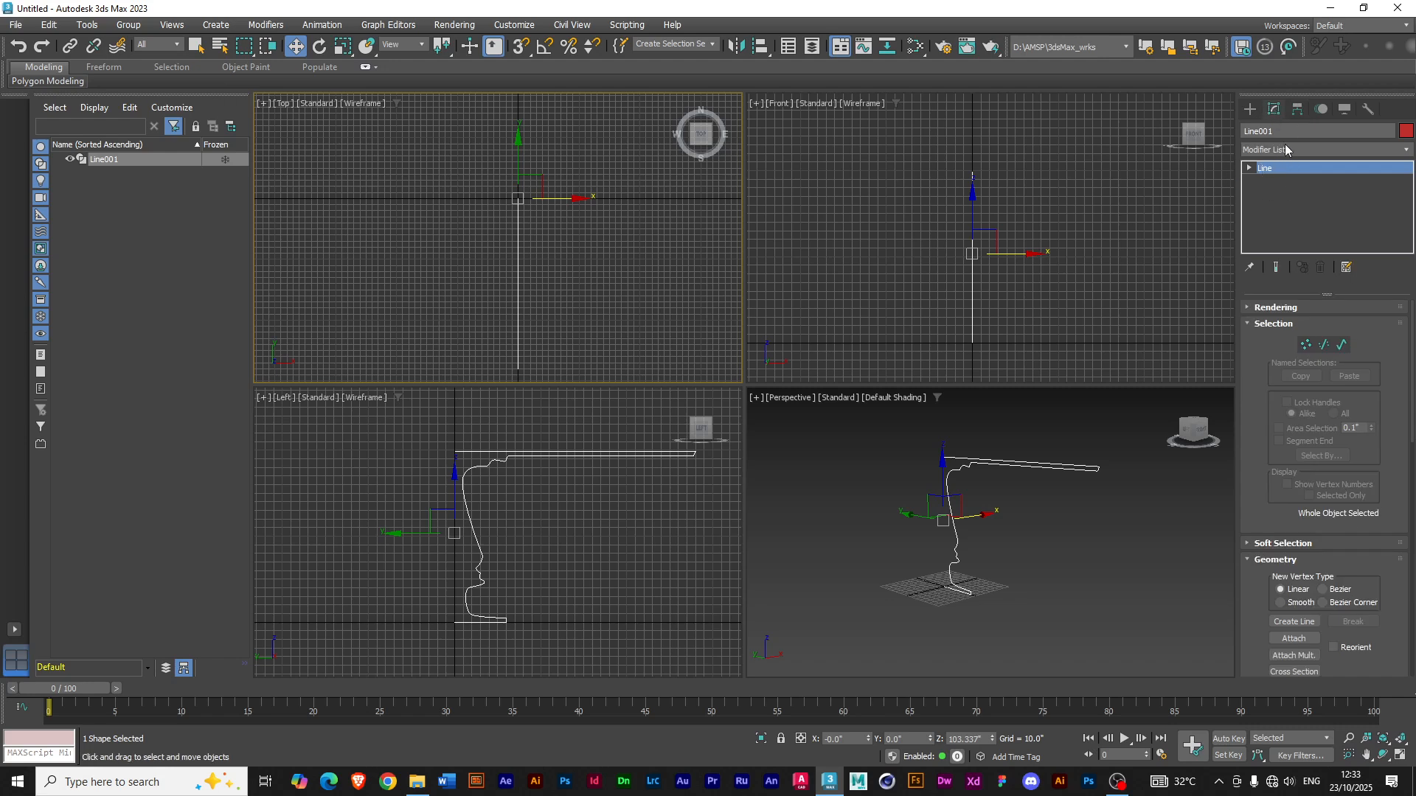
left_click(1296, 110)
left_click(1274, 109)
left_click(1280, 150)
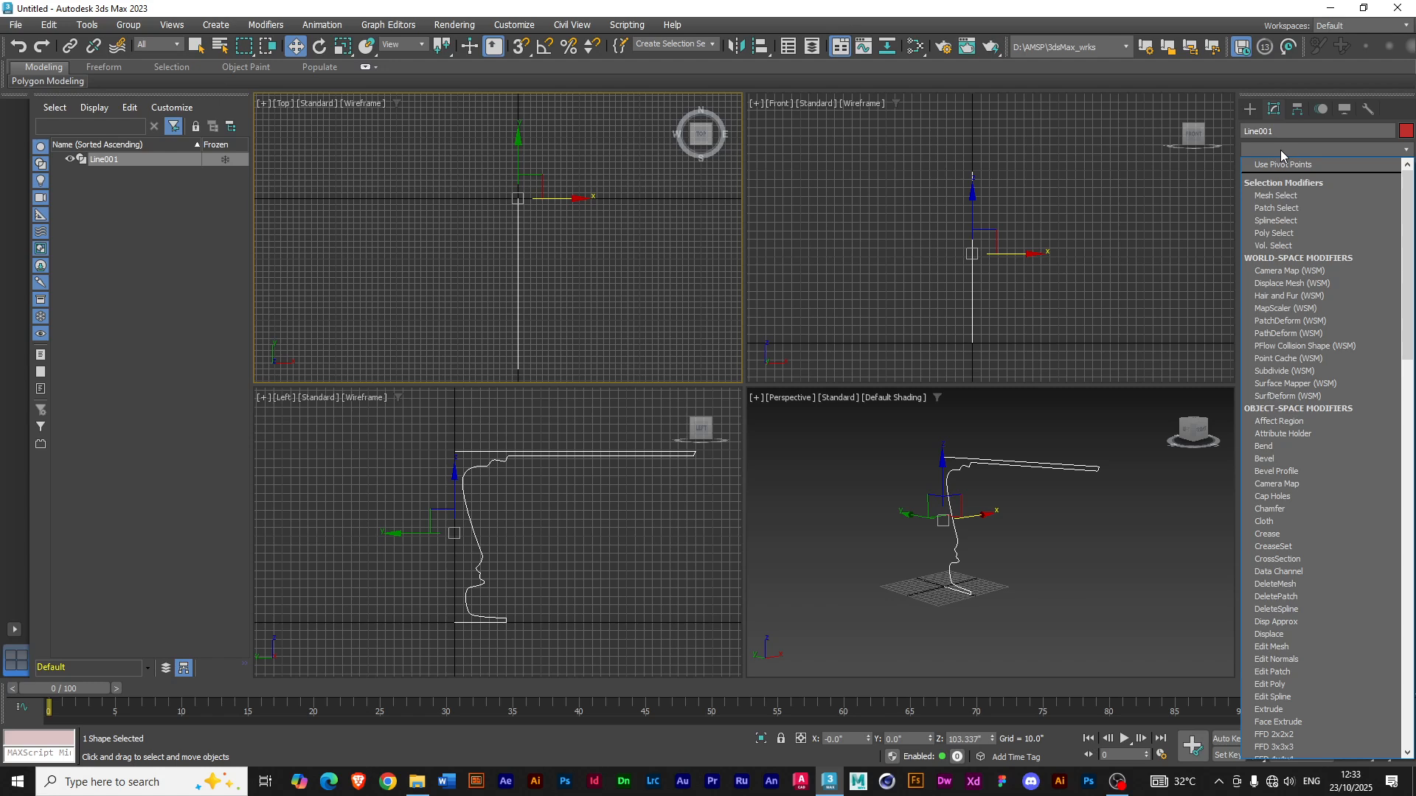
key("l")
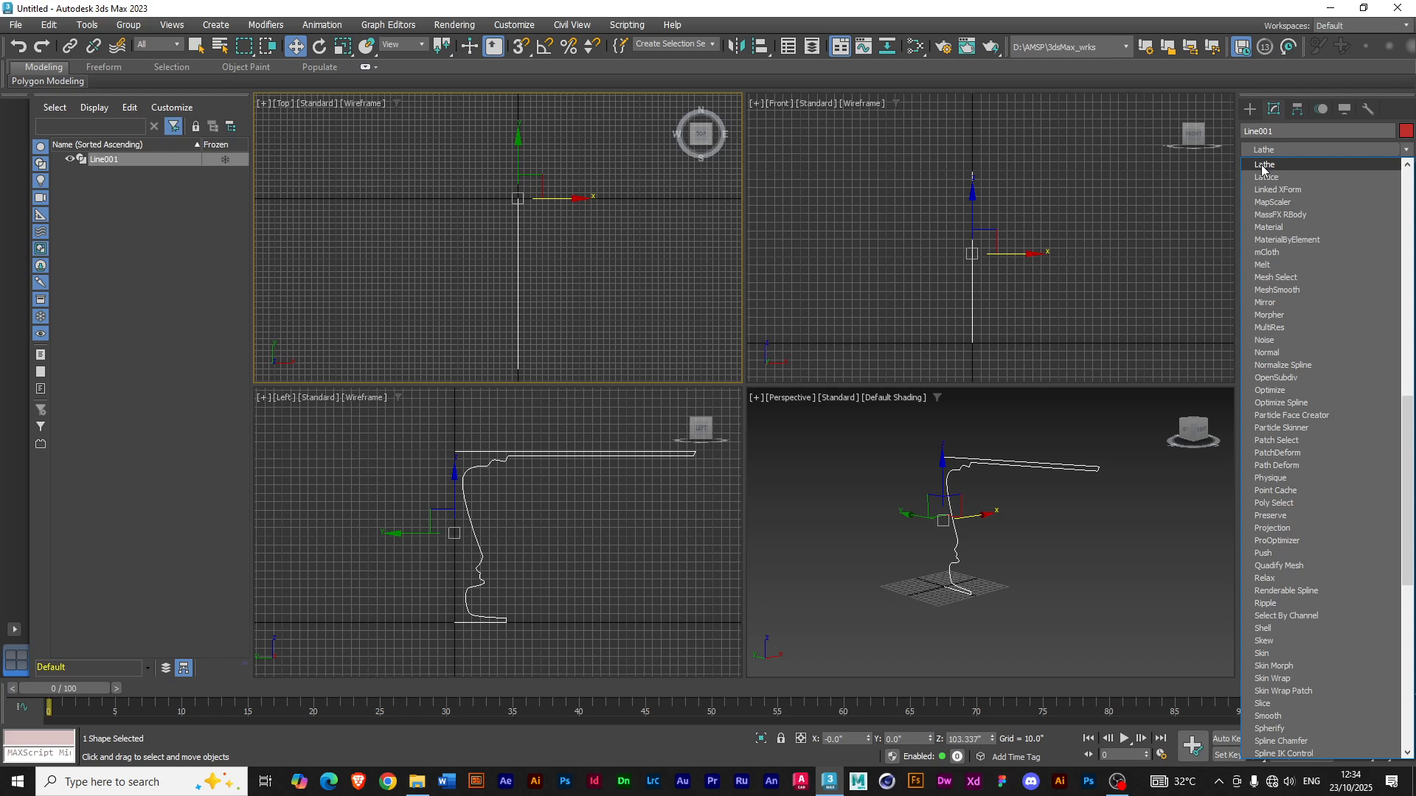
left_click(1263, 165)
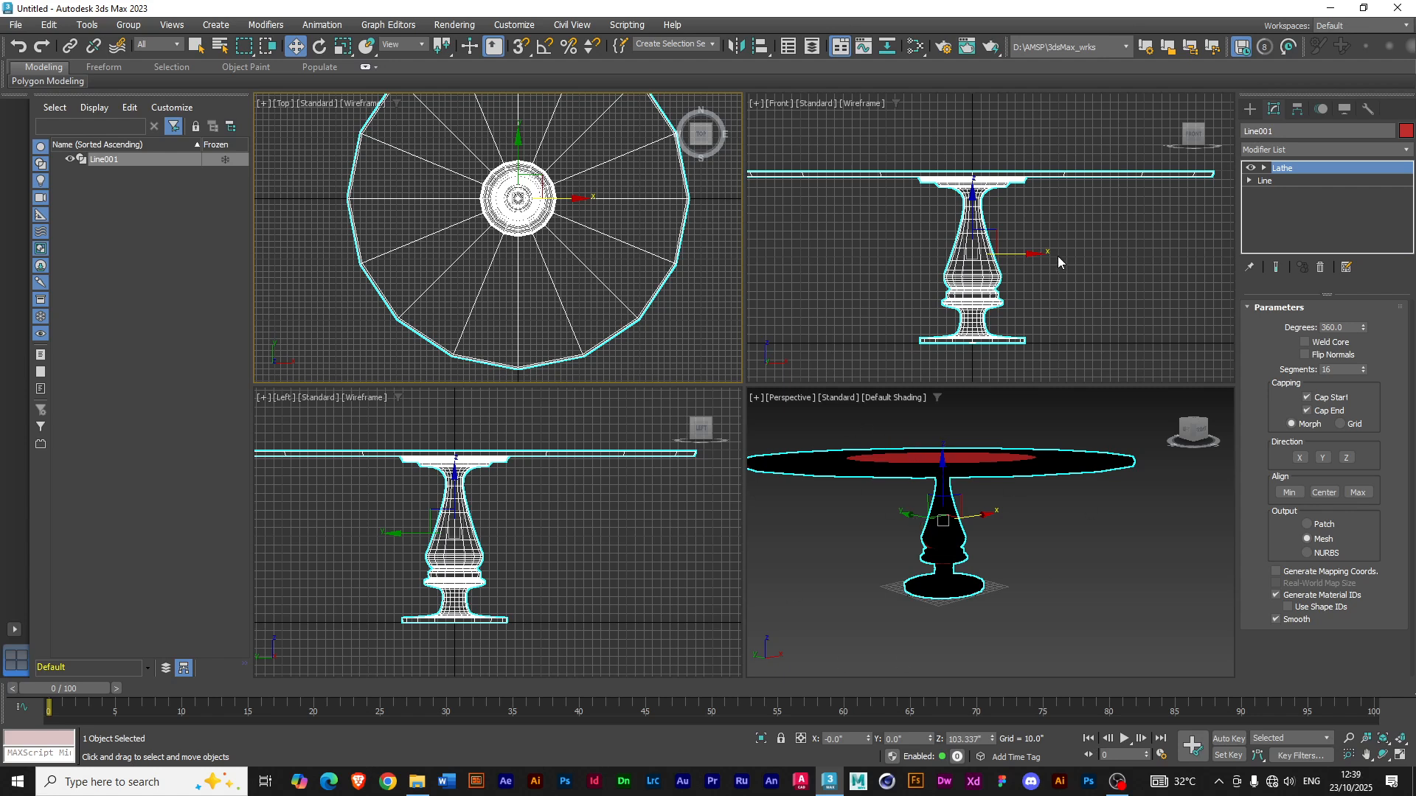
- Inspect the profile's vertices beneath the Lathe modifier and examine the lathed table from above in perspective
left_click(1249, 181)
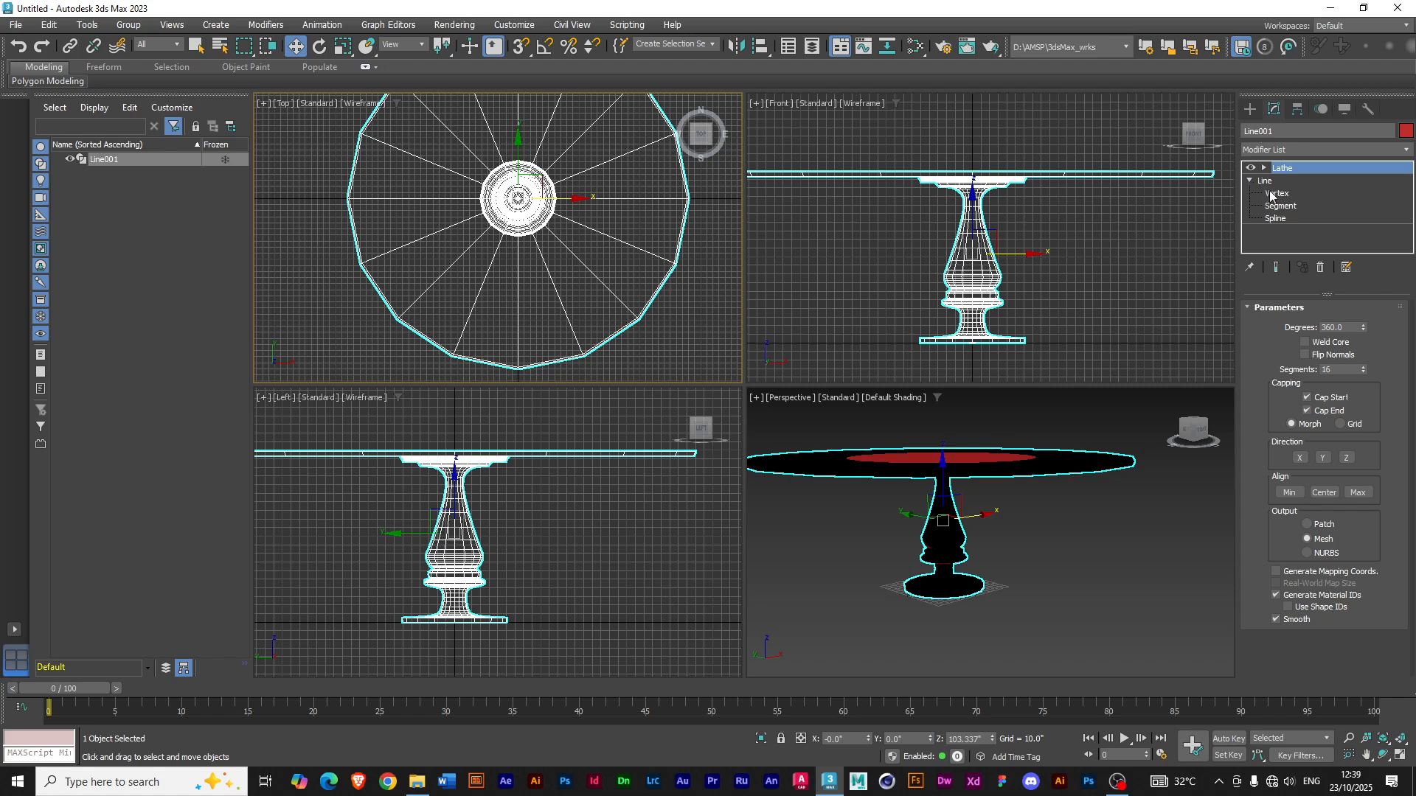
left_click(1276, 193)
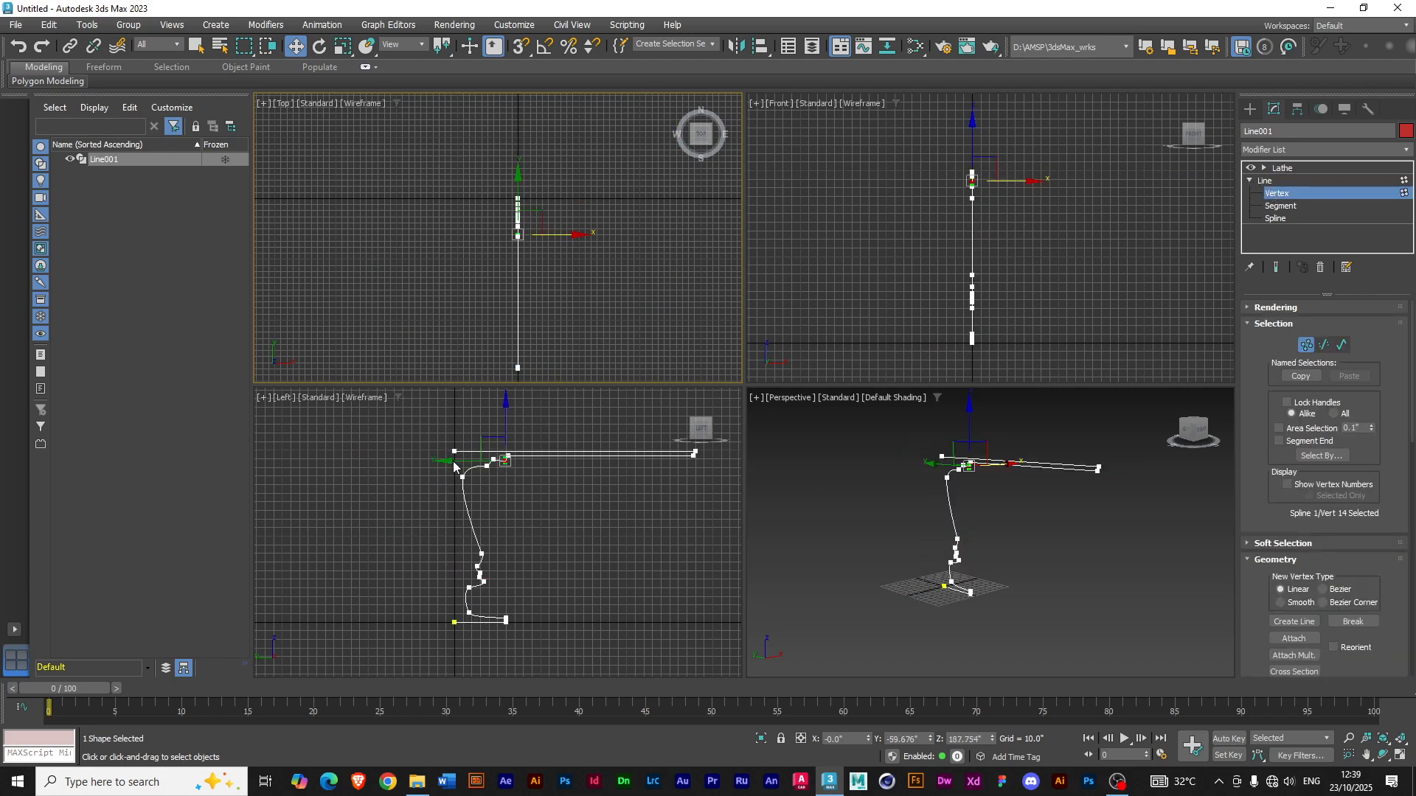
scroll(467, 478, "up", 2)
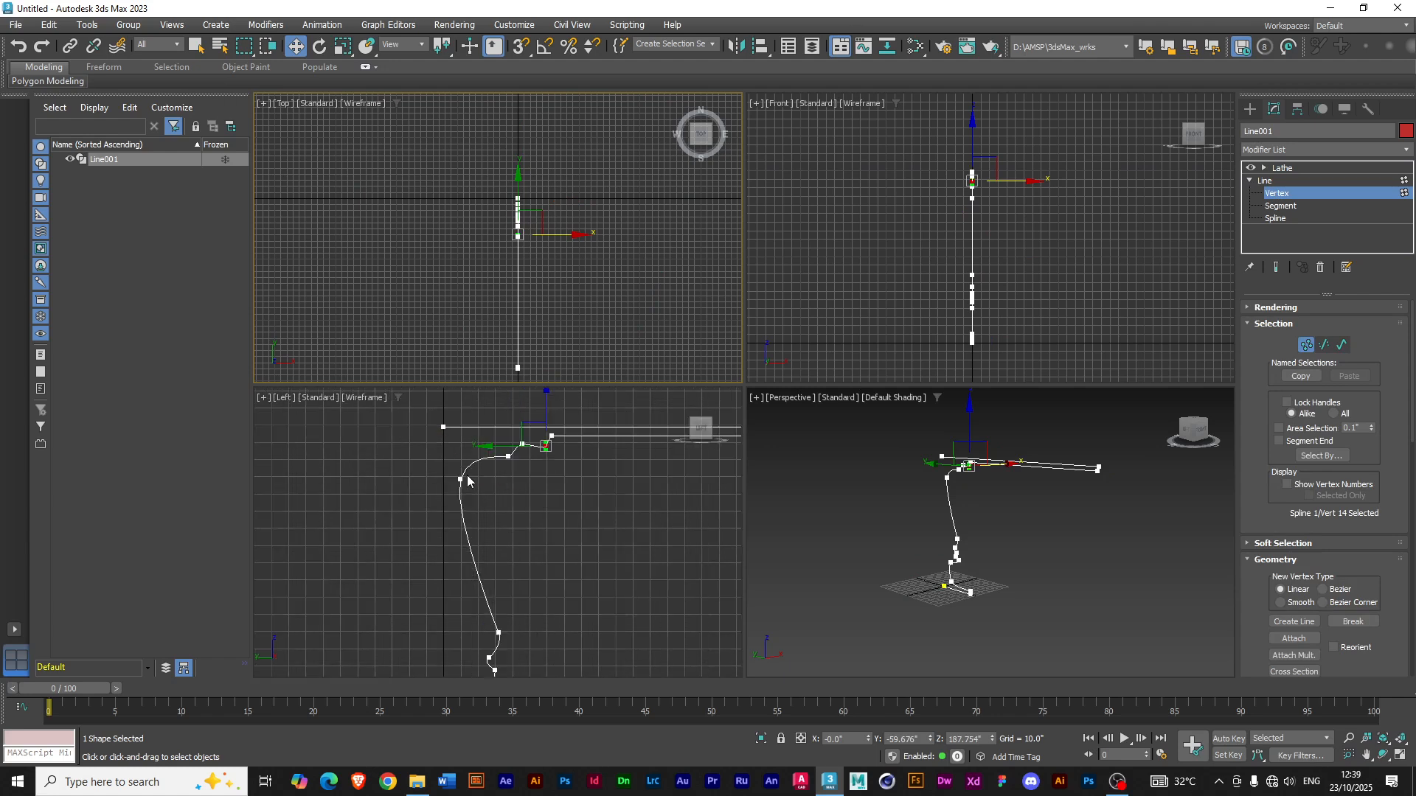
left_click(1280, 169)
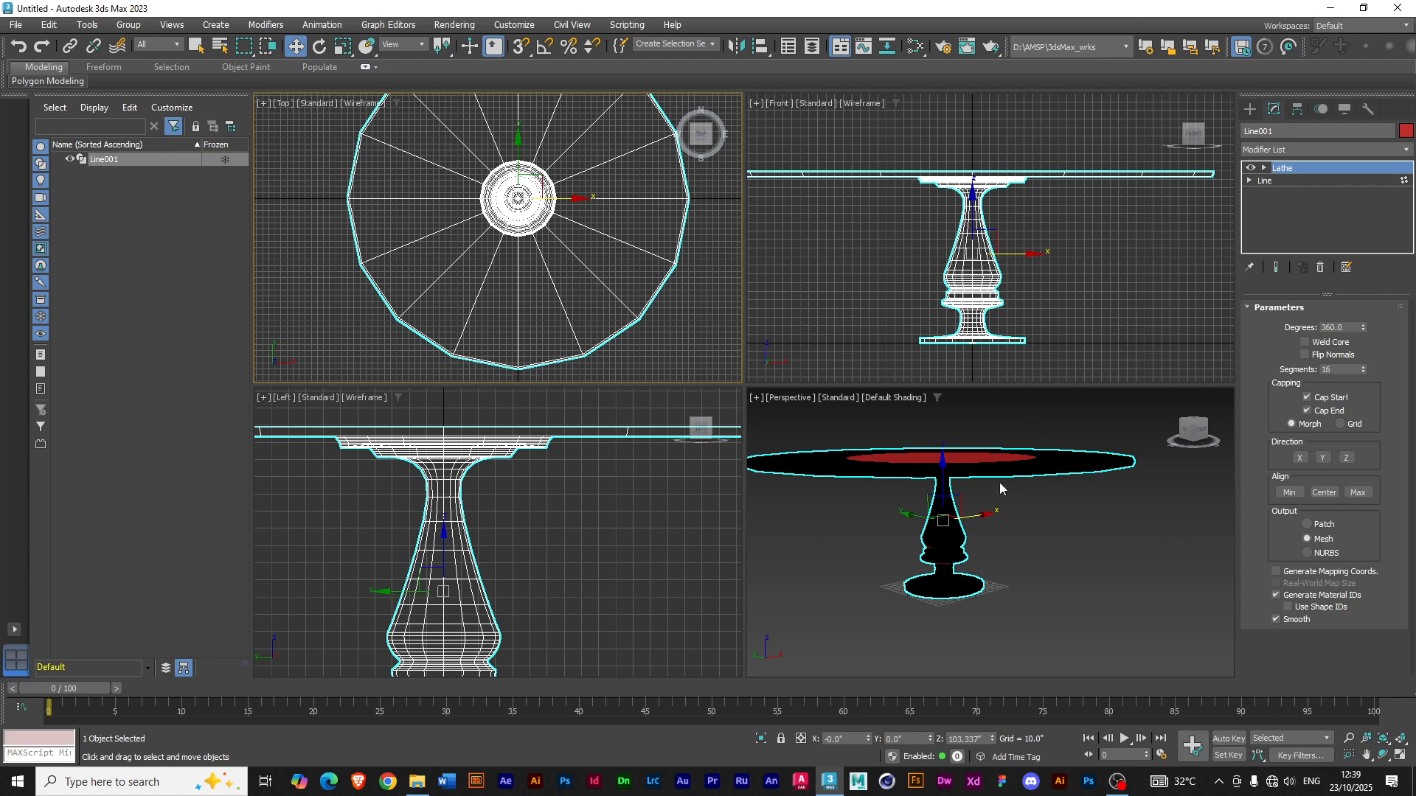
mouse_move(881, 463)
middle_mouse_down("alt")
mouse_move(886, 487)
mouse_move(896, 446)
mouse_move(890, 485)
mouse_move(887, 474)
middle_mouse_up("alt")
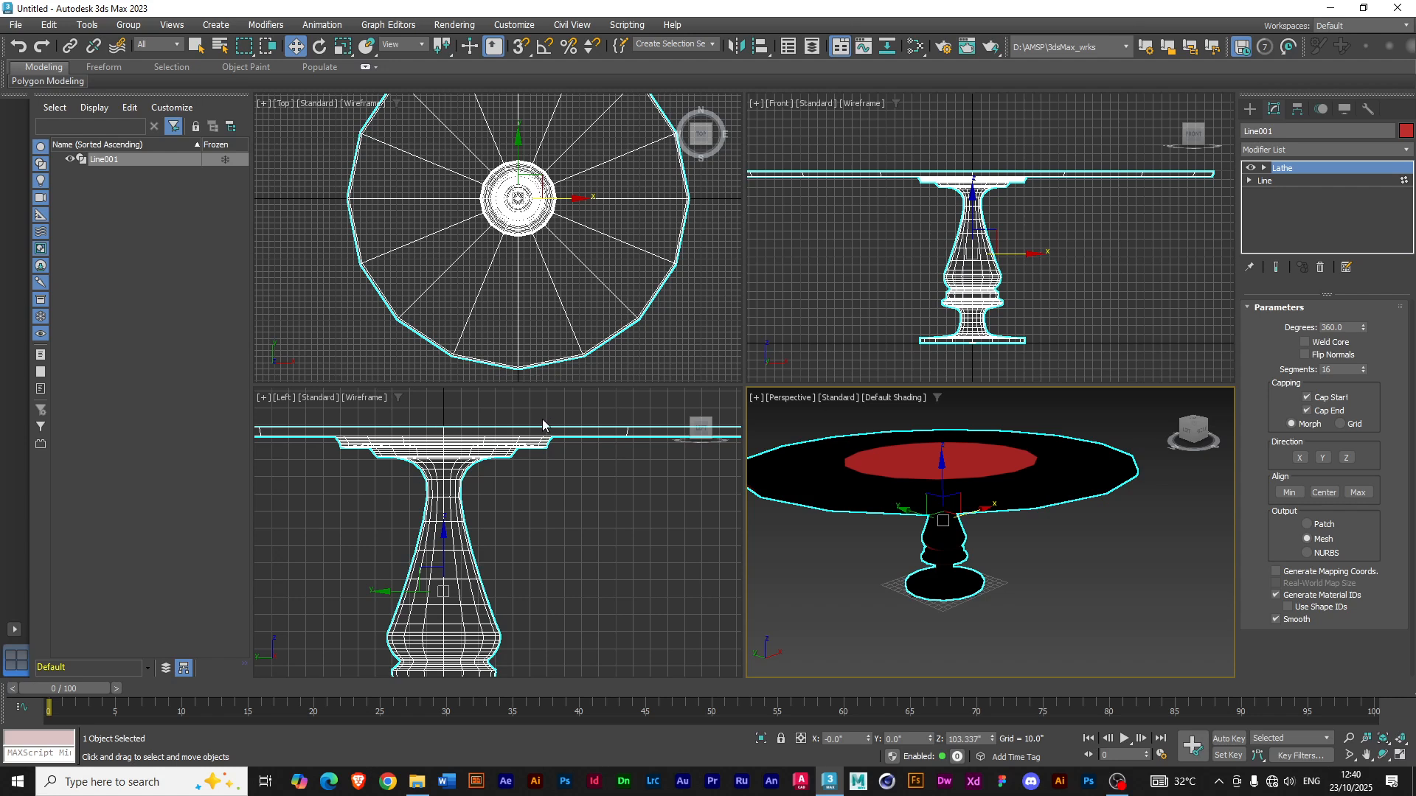
- Select the profile's bottom centre vertex on the axis and set its Y position to 0
left_click(1248, 181)
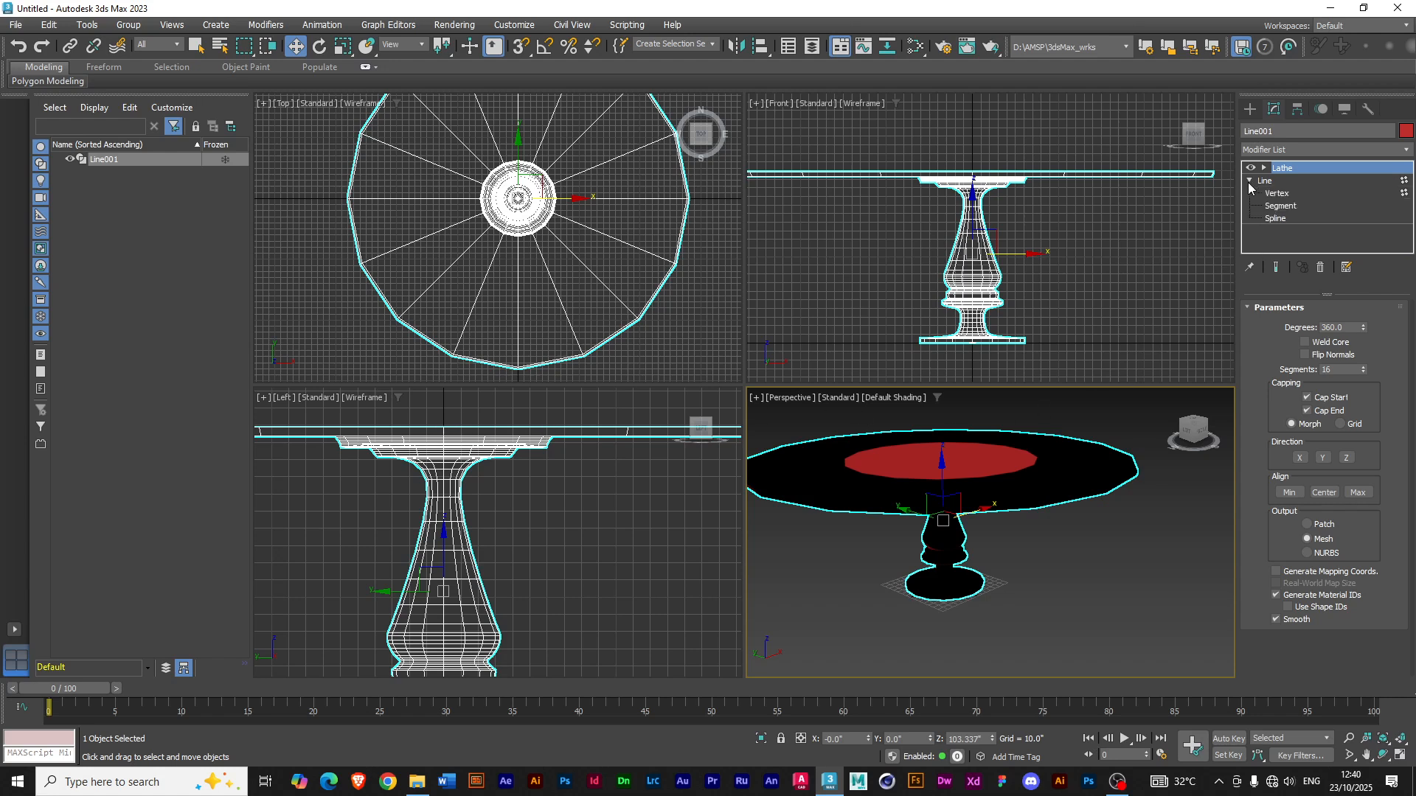
left_click(1276, 194)
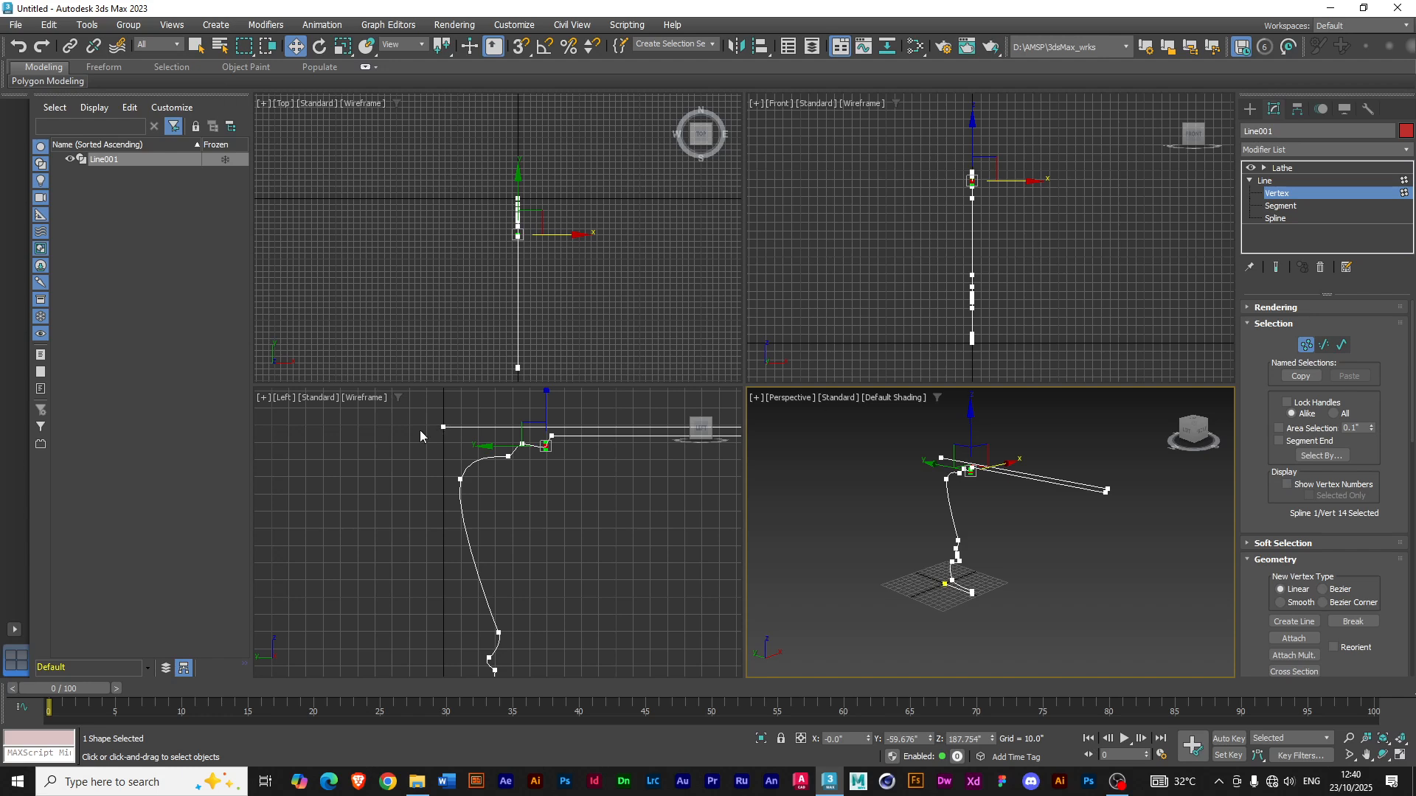
middle_click_drag(452, 537, 479, 430)
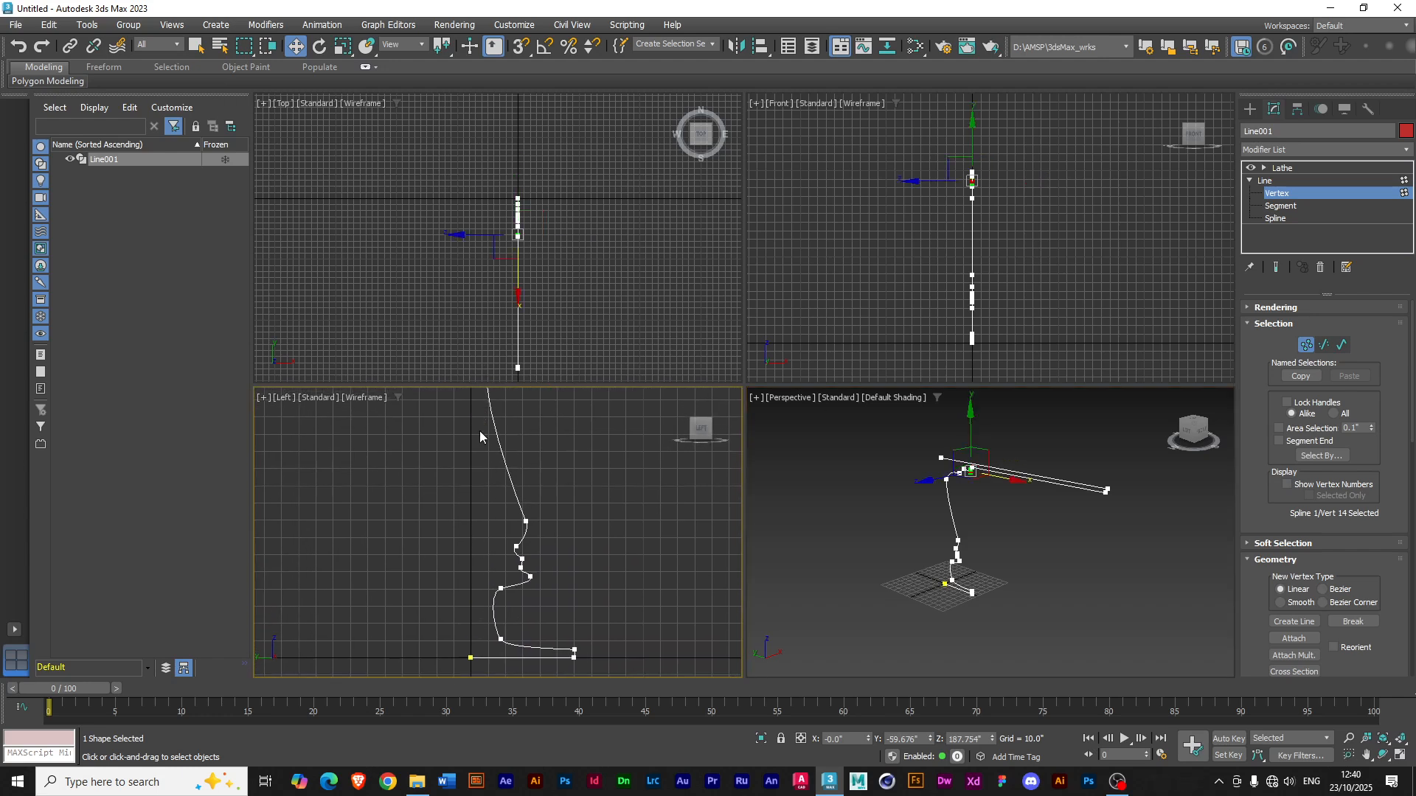
left_click(470, 657)
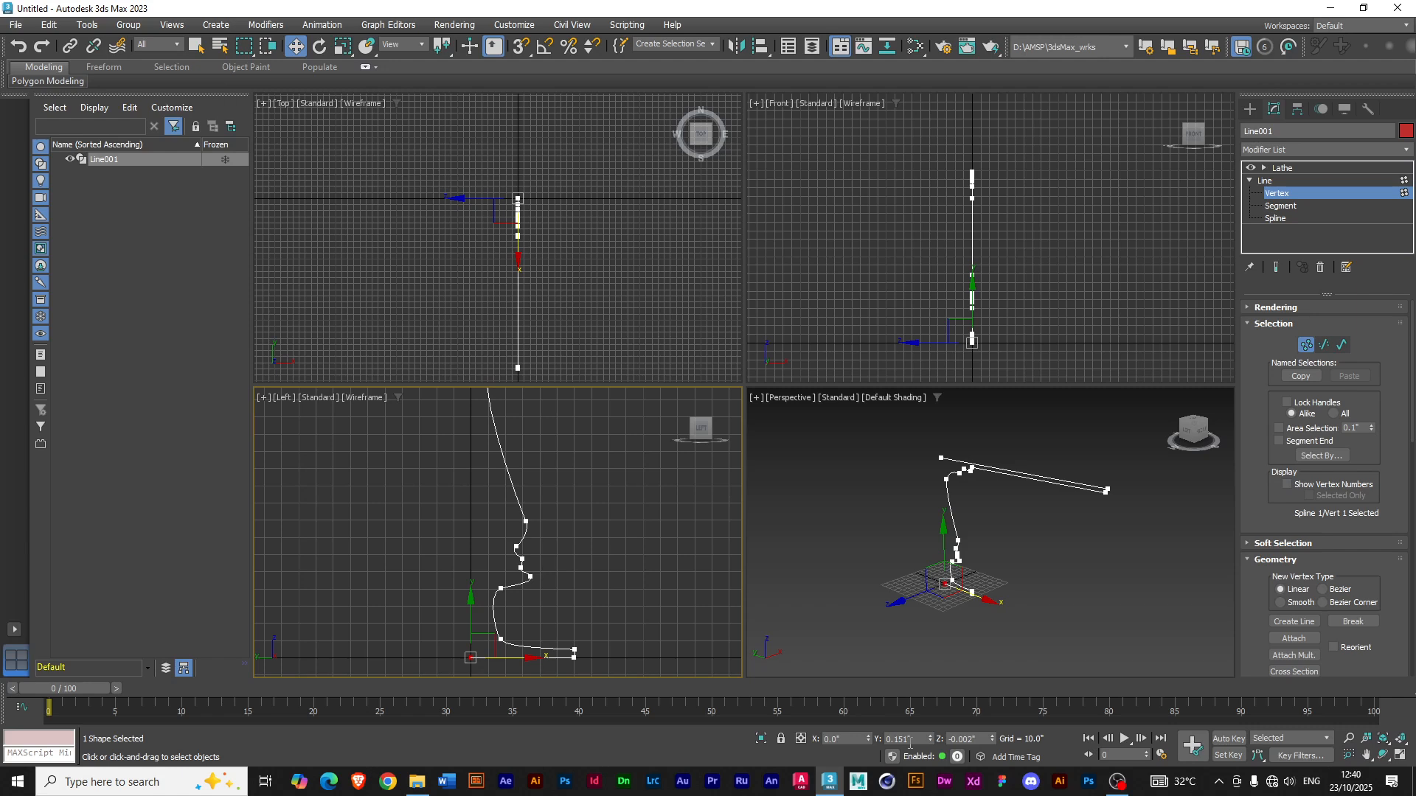
left_click(906, 740)
double_click(850, 738)
- Set the tabletop's upper centre vertex to Y 0 and return to the Lathe result
middle_click_drag(466, 440, 475, 605)
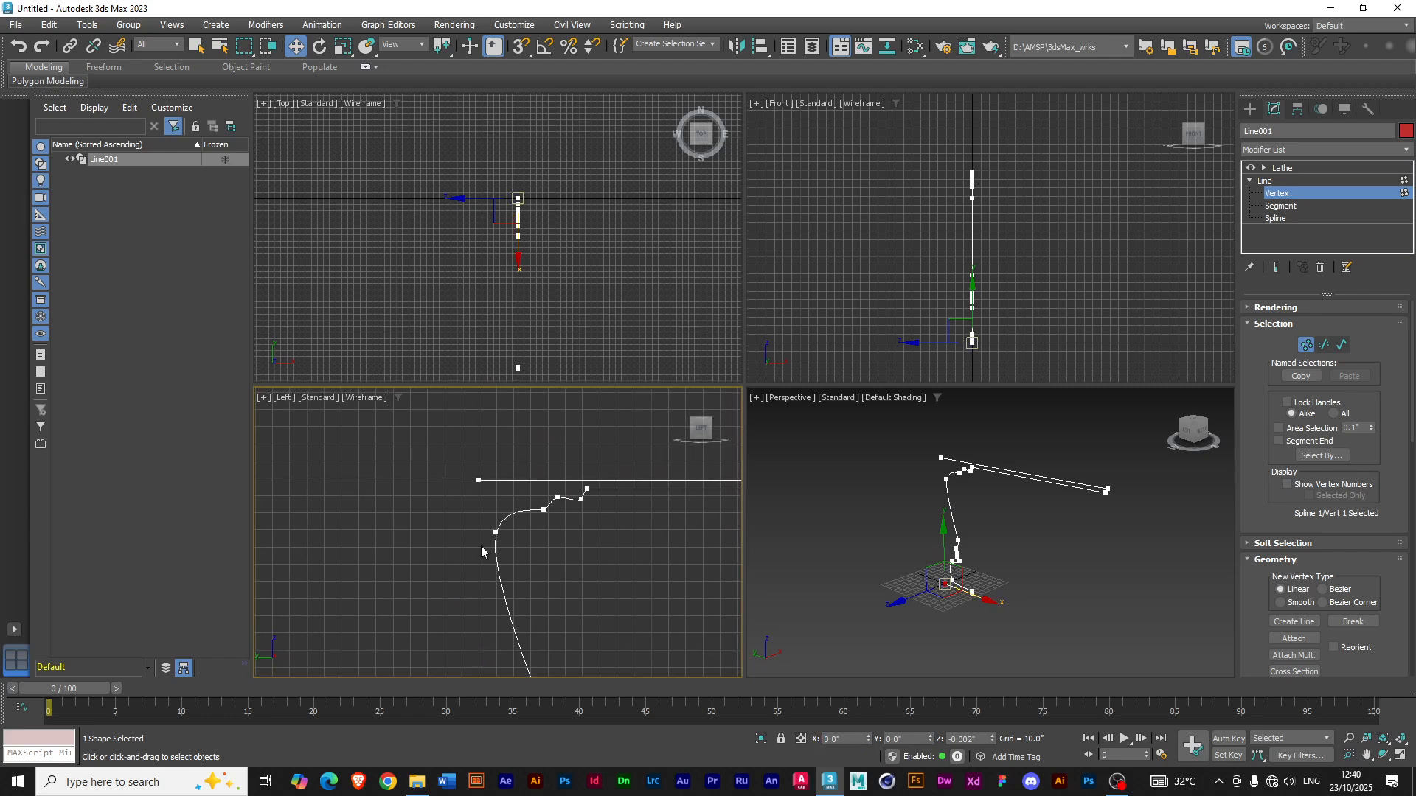
left_click(480, 481)
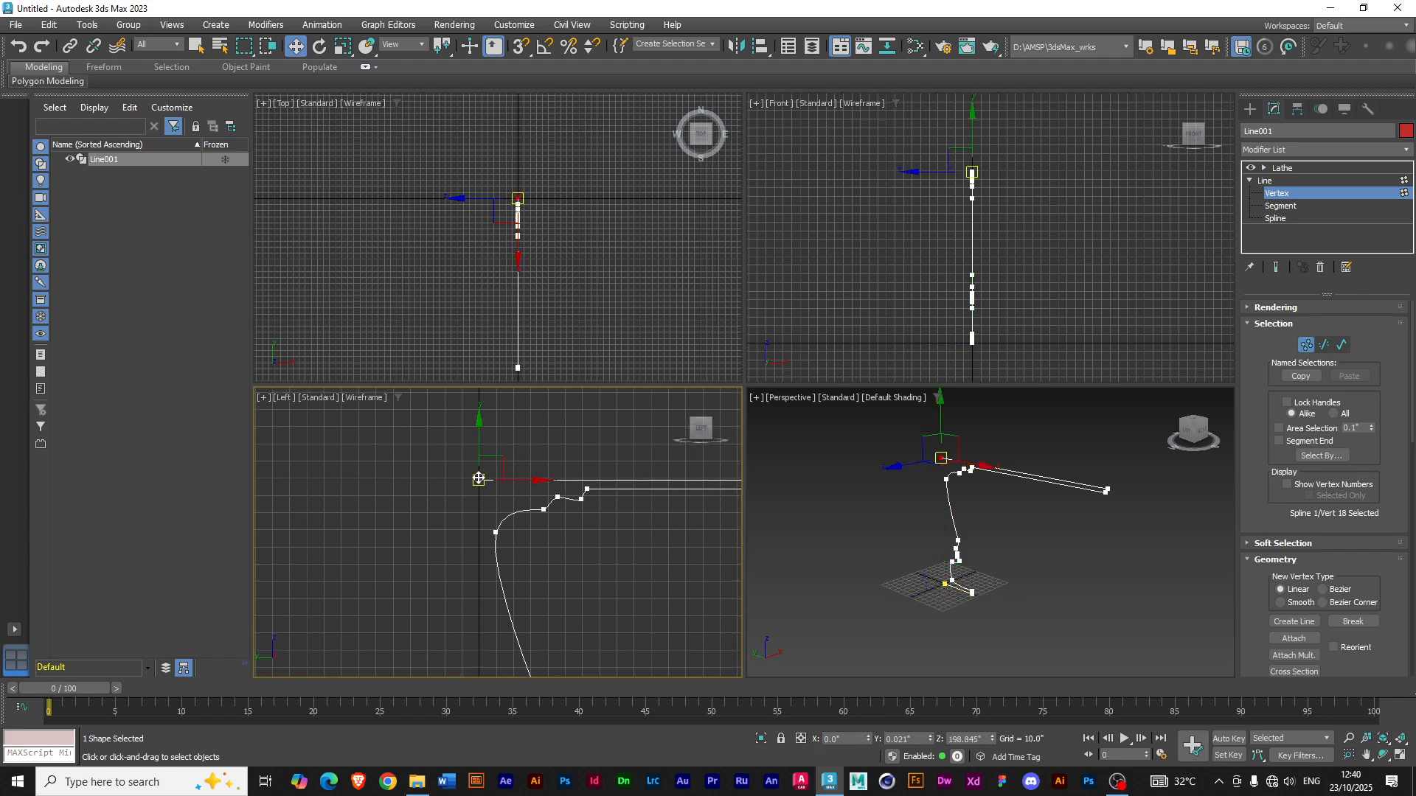
double_click(909, 738)
type("0")
left_click(853, 738)
left_click(1282, 168)
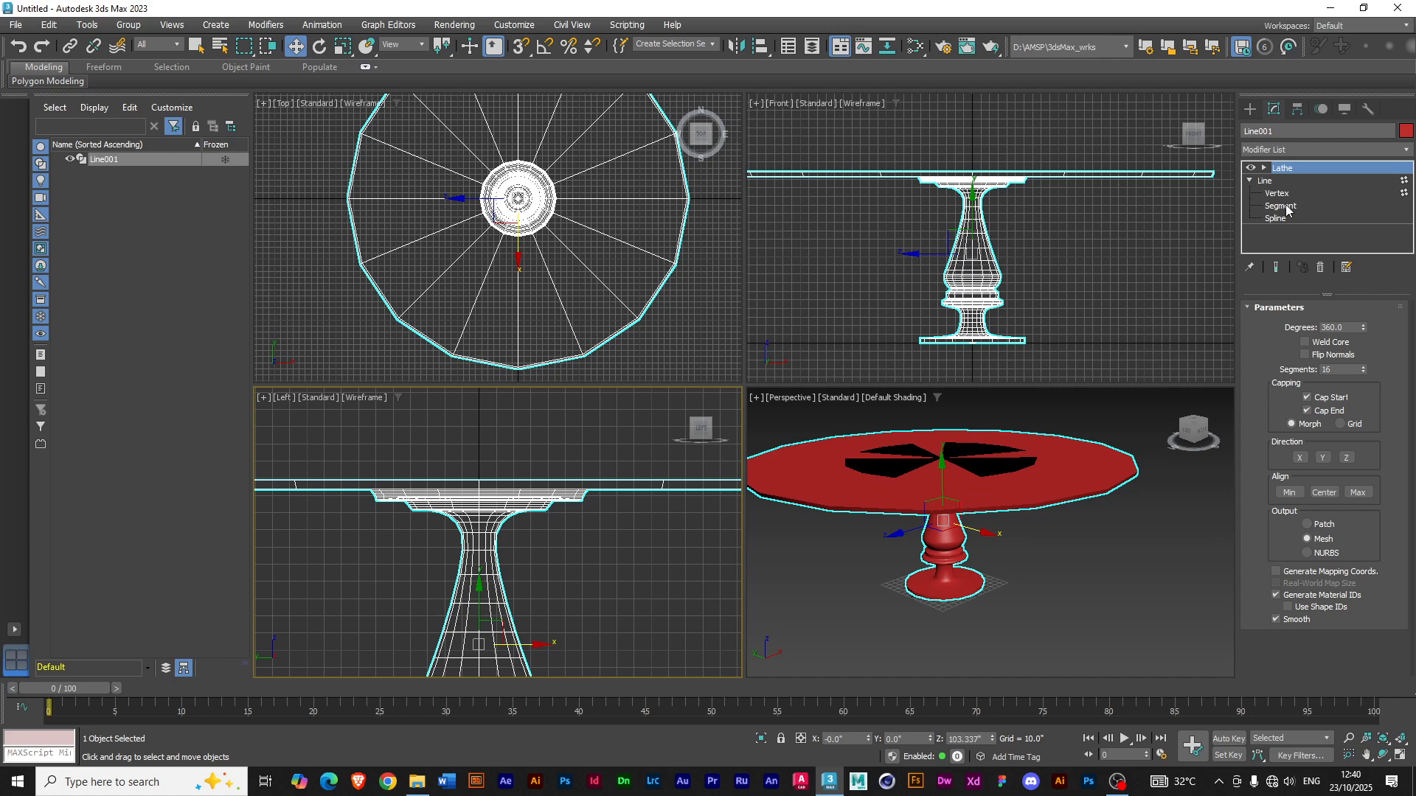
- Check the tabletop centre vertex against the vertical axis in the Left view and return to the base Line level
left_click(1263, 168)
left_click(1289, 182)
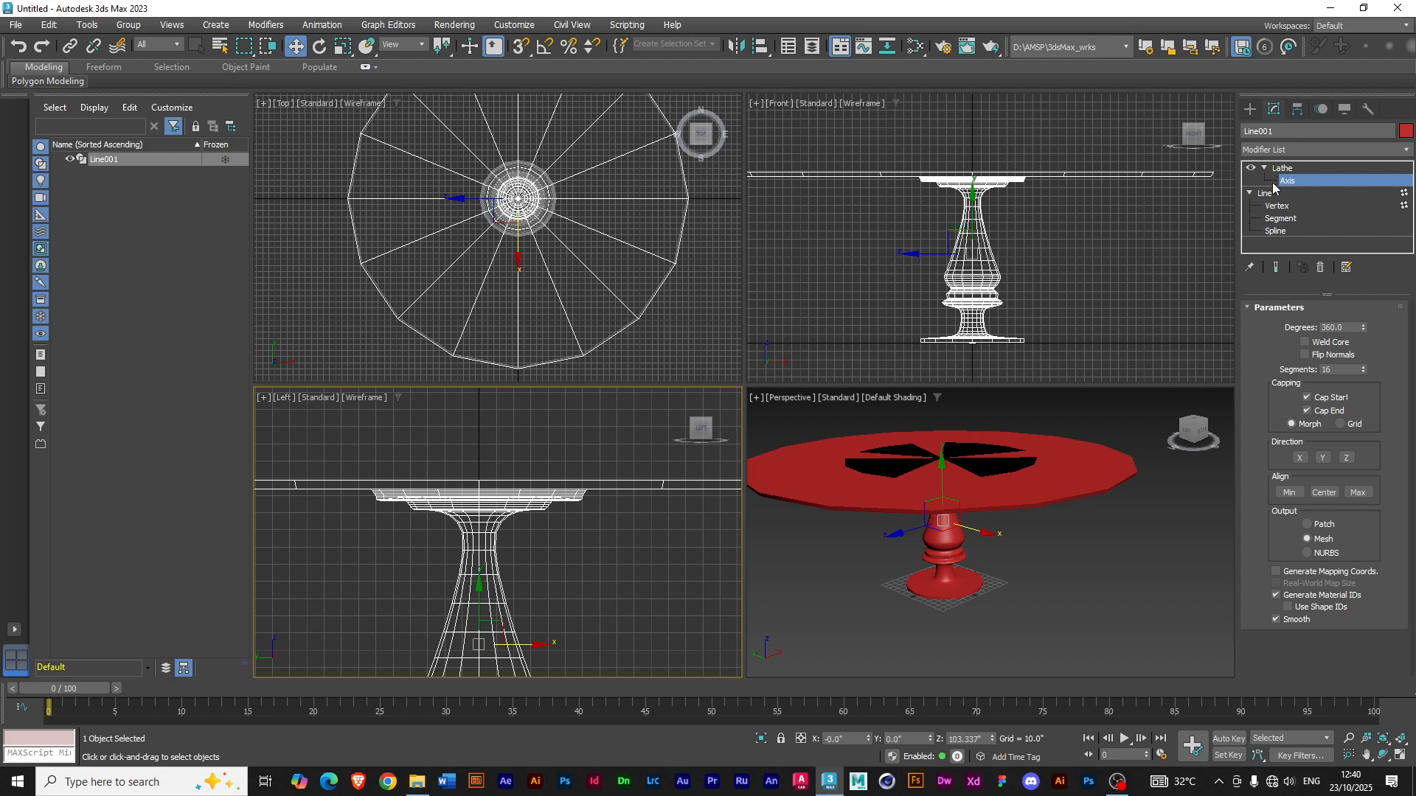
left_click(1278, 205)
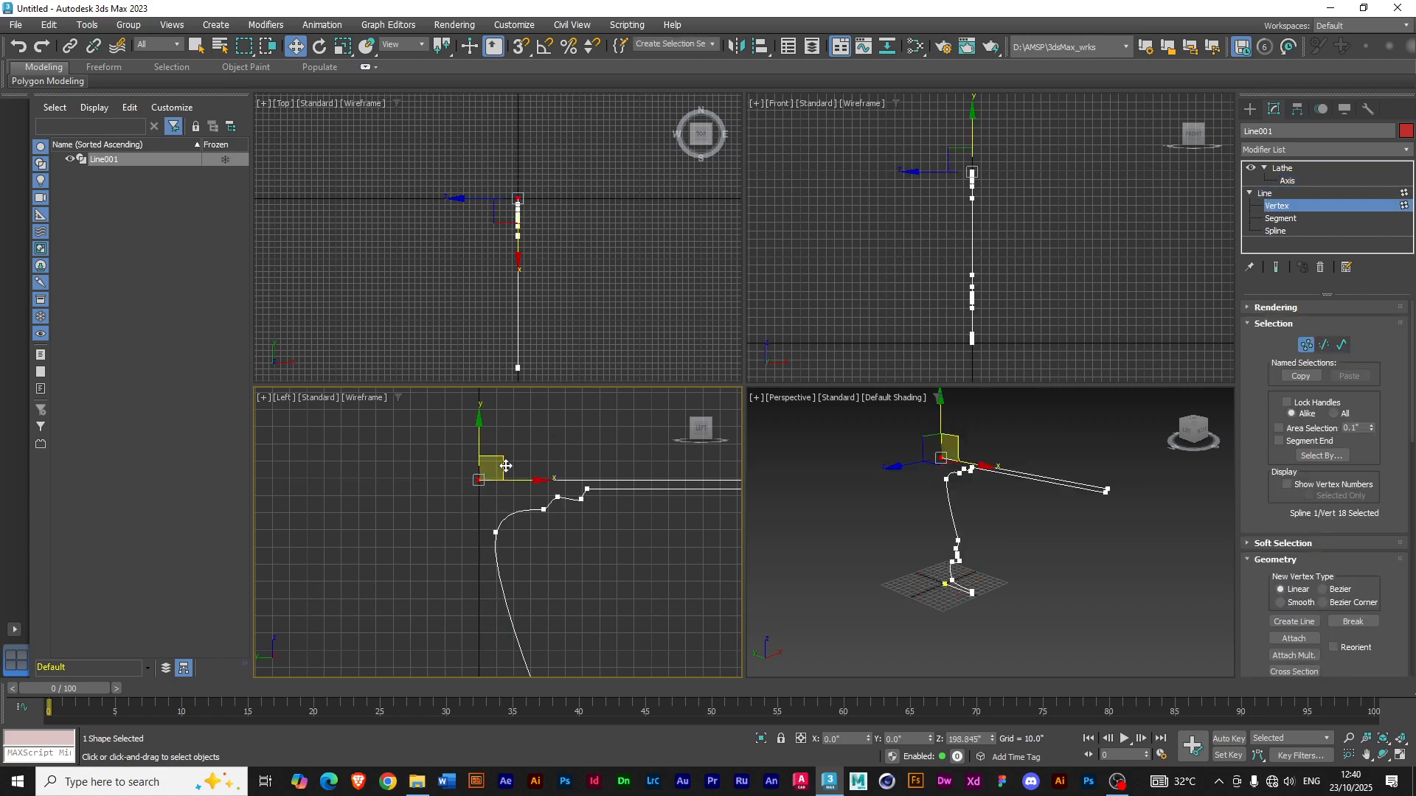
scroll(502, 528, "down", 4)
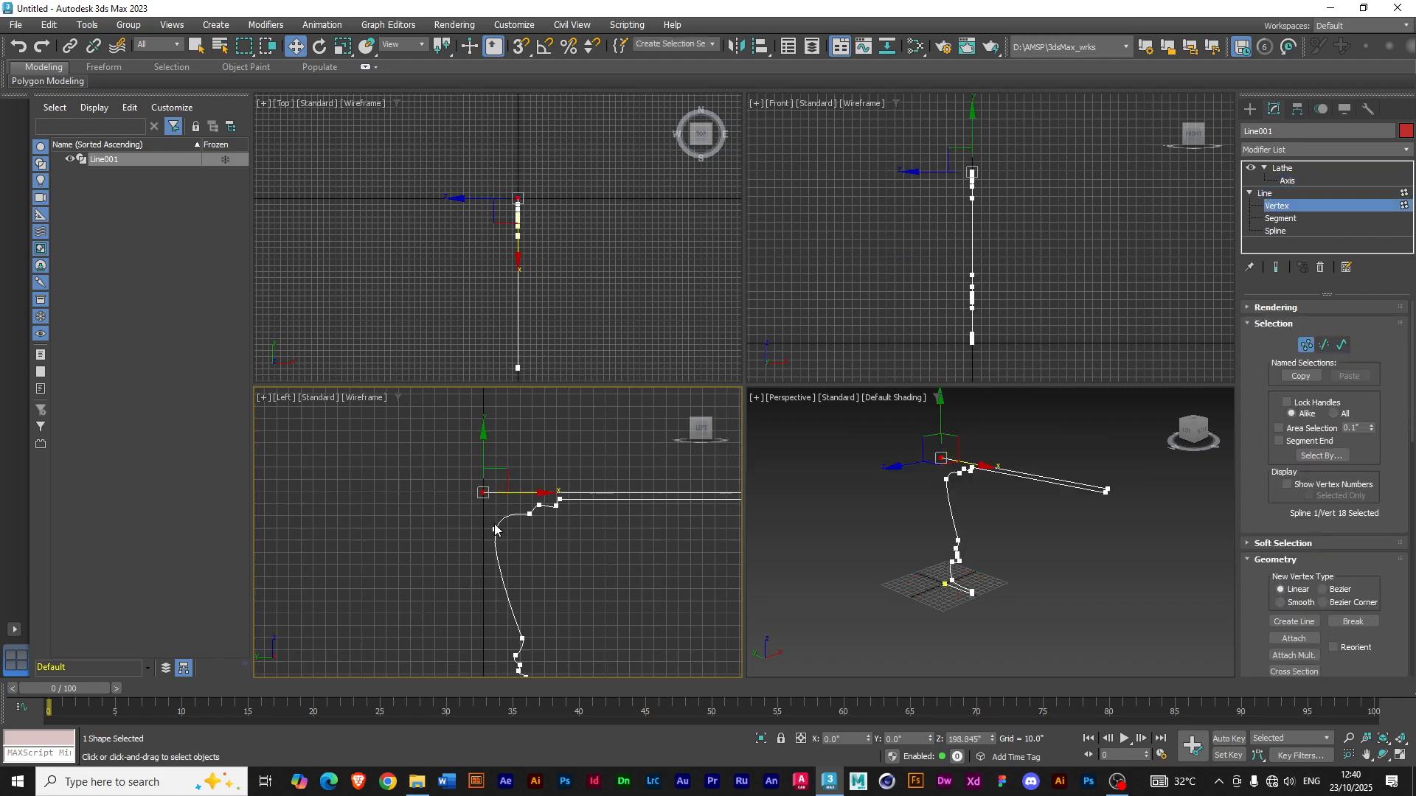
scroll(489, 516, "up", 5)
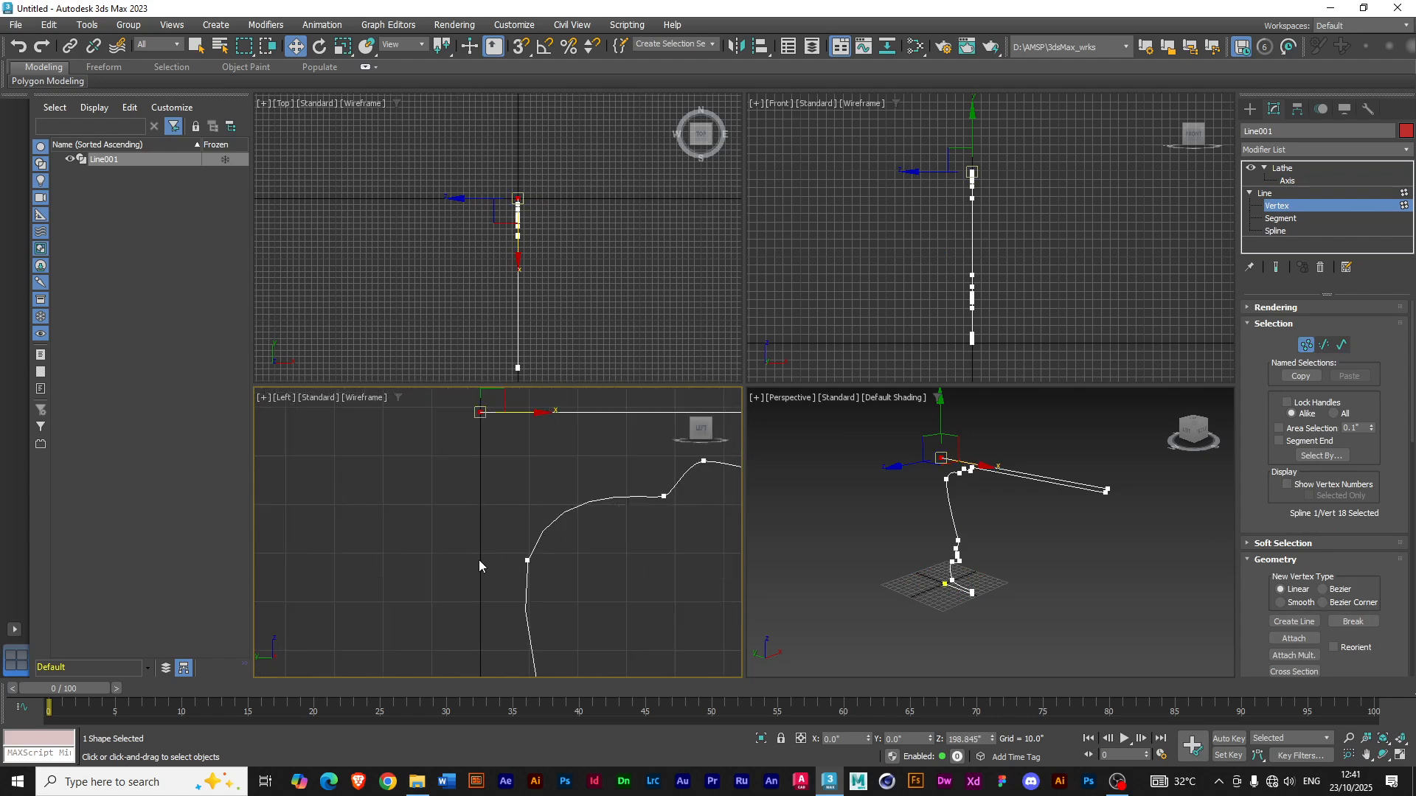
scroll(516, 544, "down", 3)
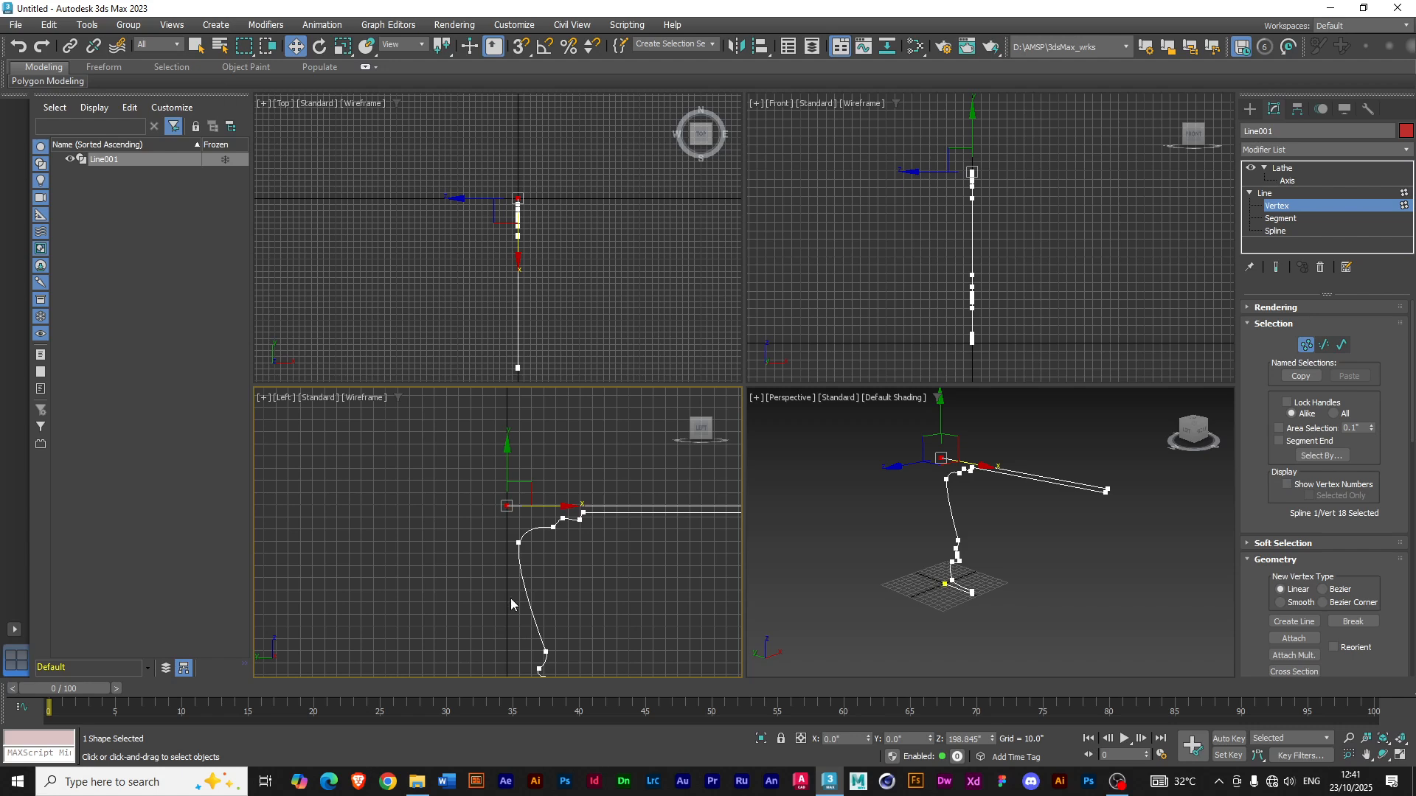
left_click(1269, 193)
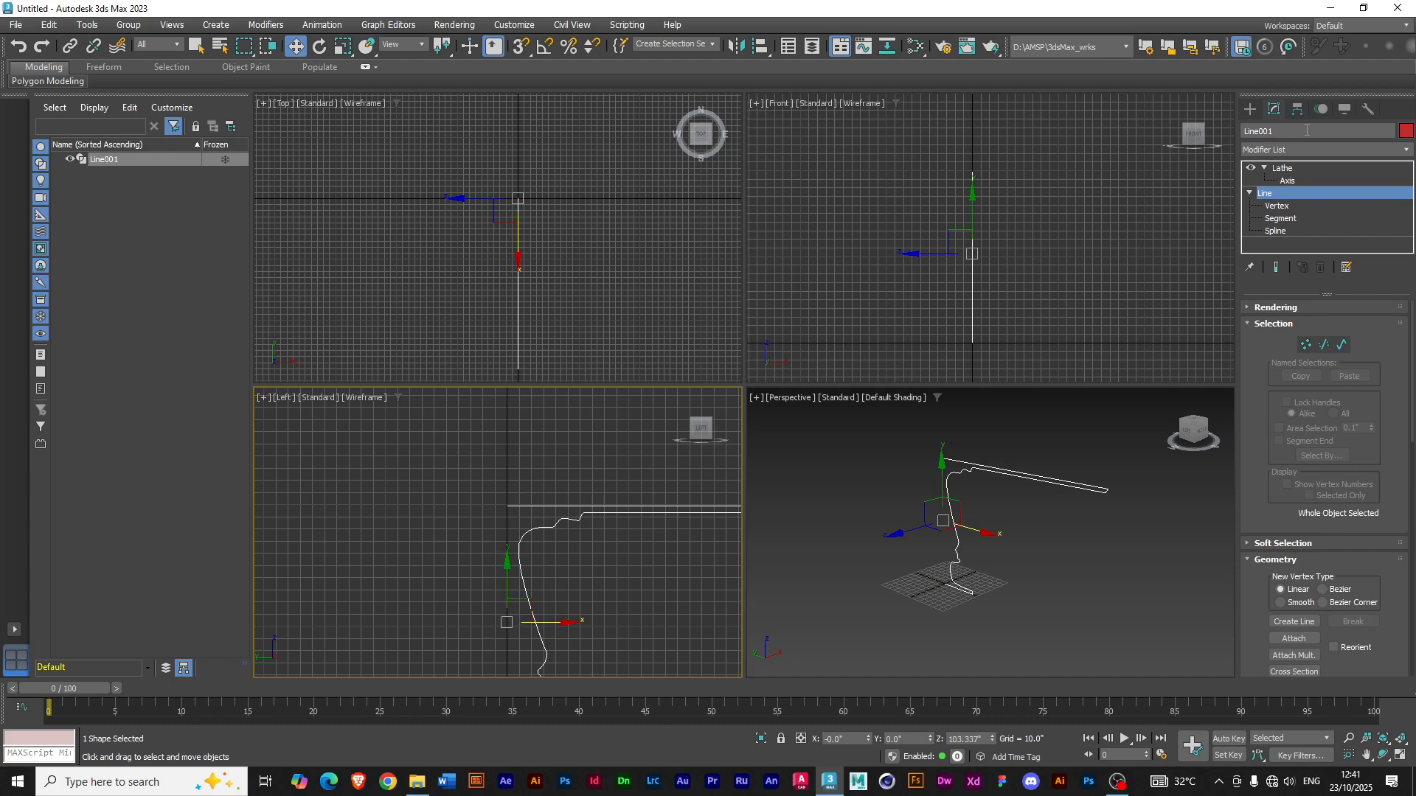
- Set the table's pivot X position to 0 by affecting the pivot only, and return to the Lathe parameters
left_click(1297, 109)
left_click(1299, 213)
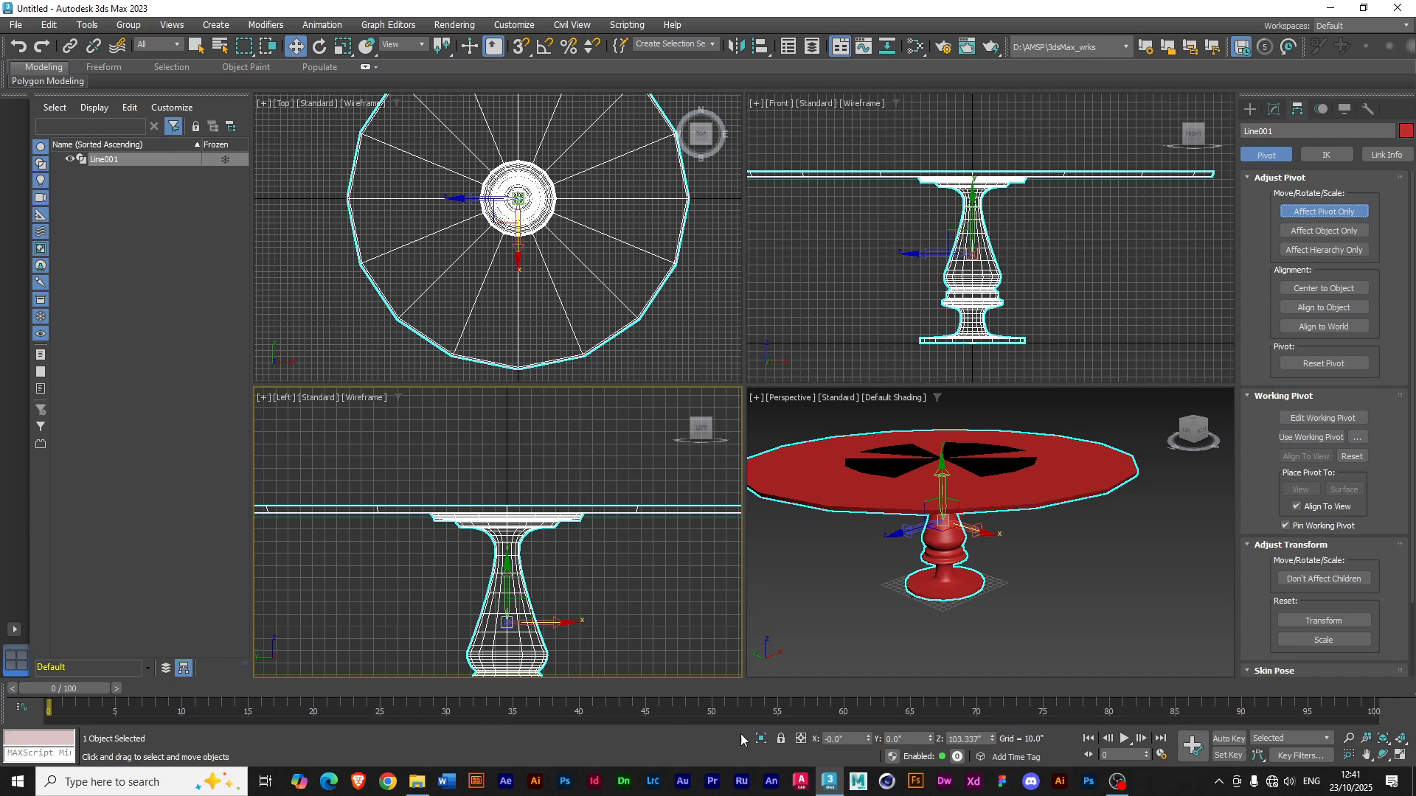
left_click(835, 740)
key("Return")
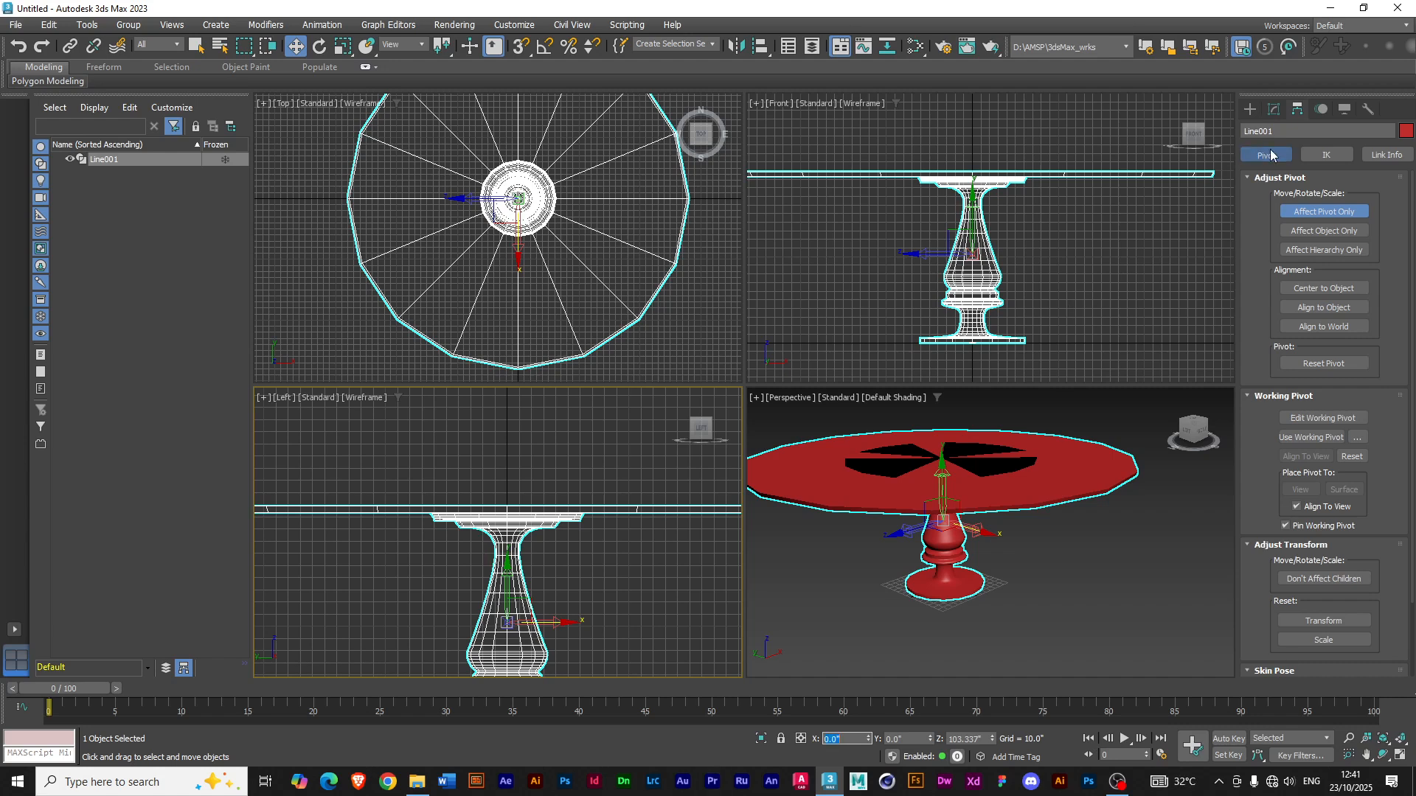
left_click(1304, 214)
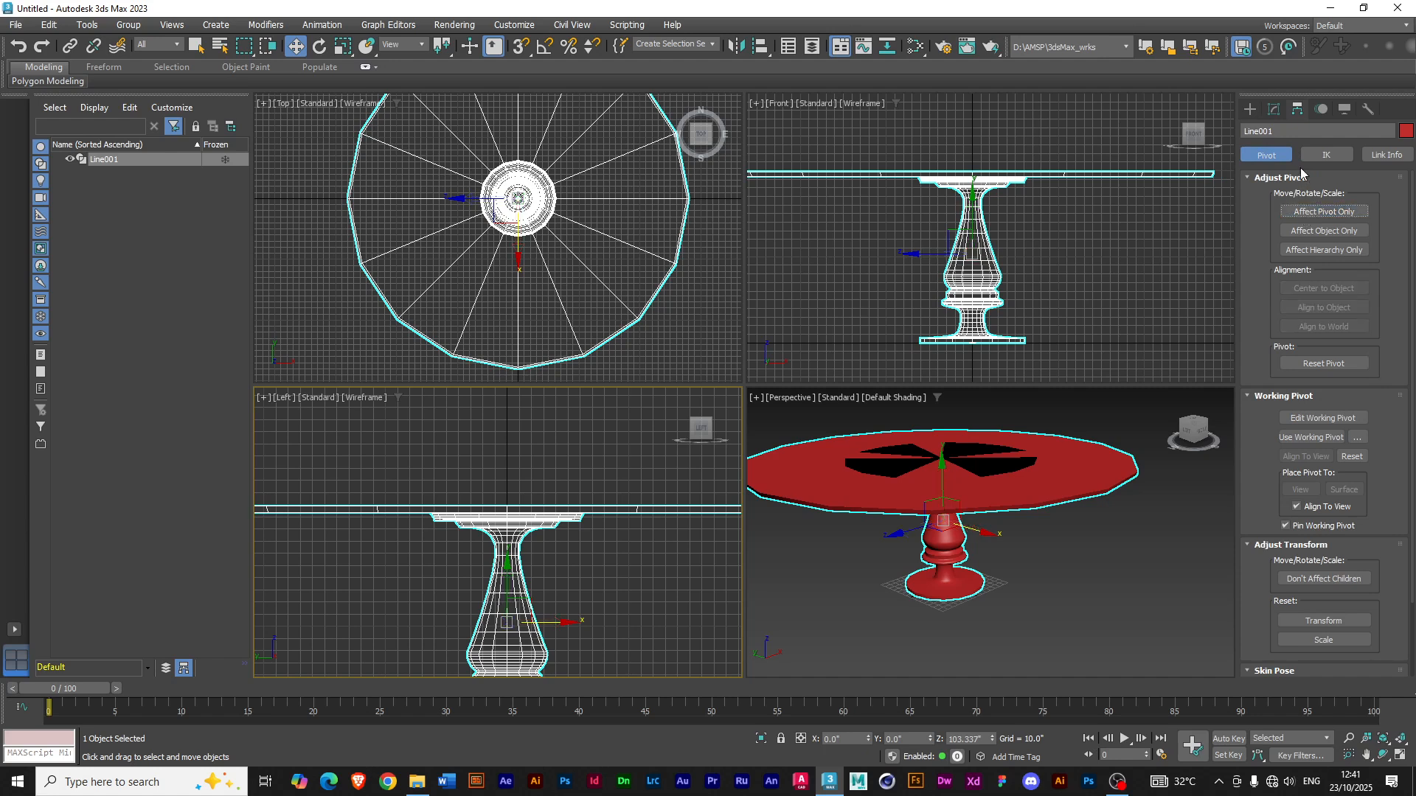
left_click(1273, 110)
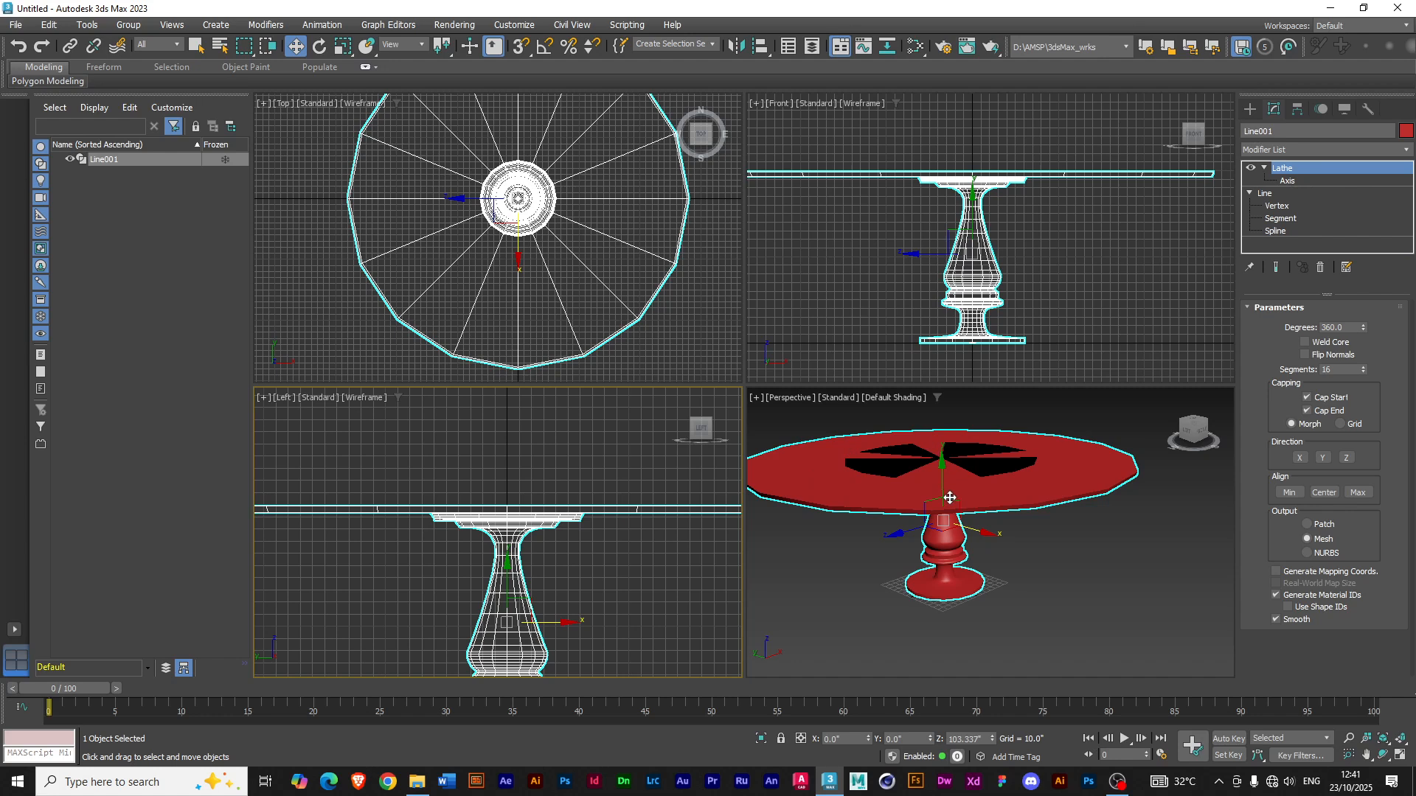
mouse_move(997, 553)
middle_mouse_down("alt")
mouse_move(1006, 487)
mouse_move(1051, 423)
mouse_move(971, 584)
mouse_move(990, 541)
middle_mouse_up("alt")
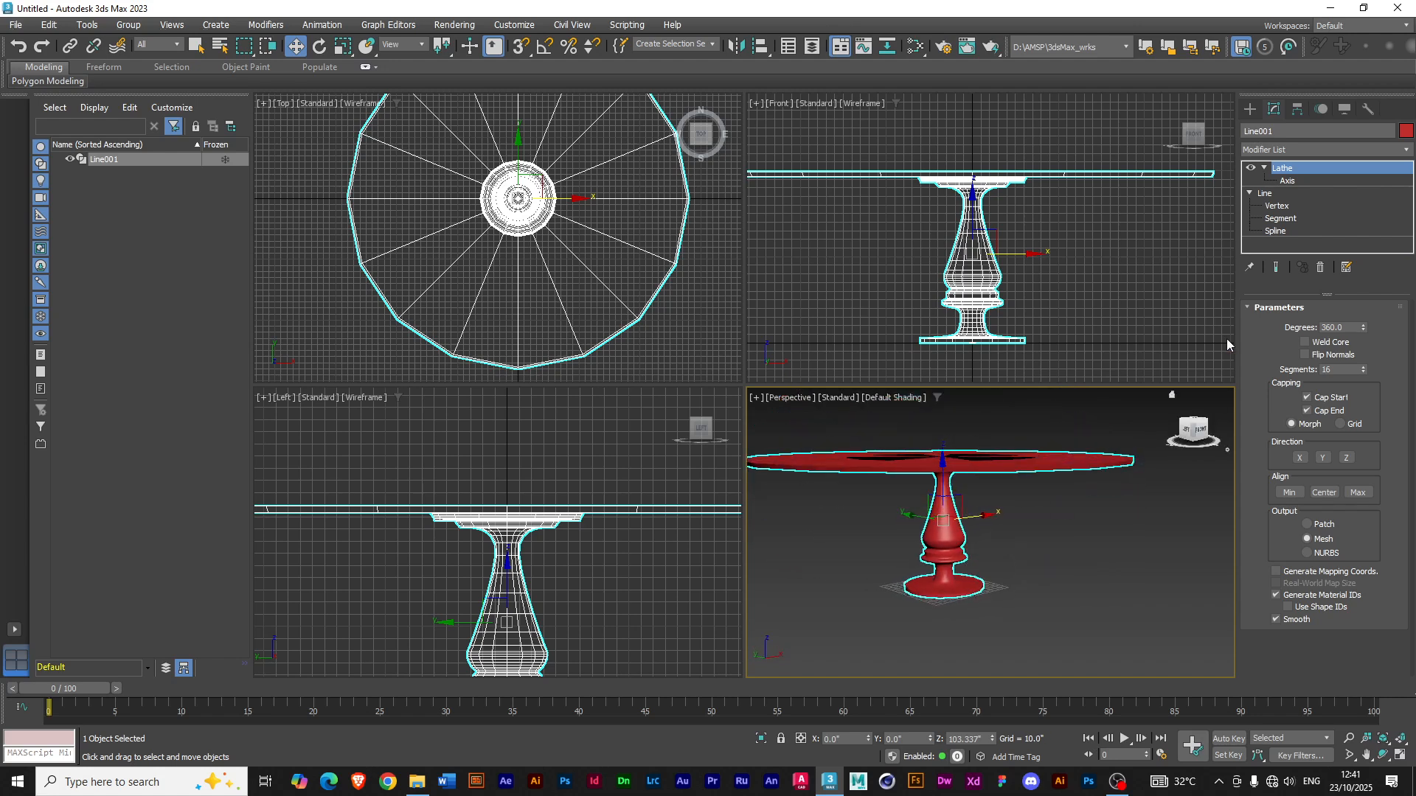
- Show the lathed end result during profile vertex editing and raise the tabletop's centre vertex to about Z 200.6"
left_click(1277, 205)
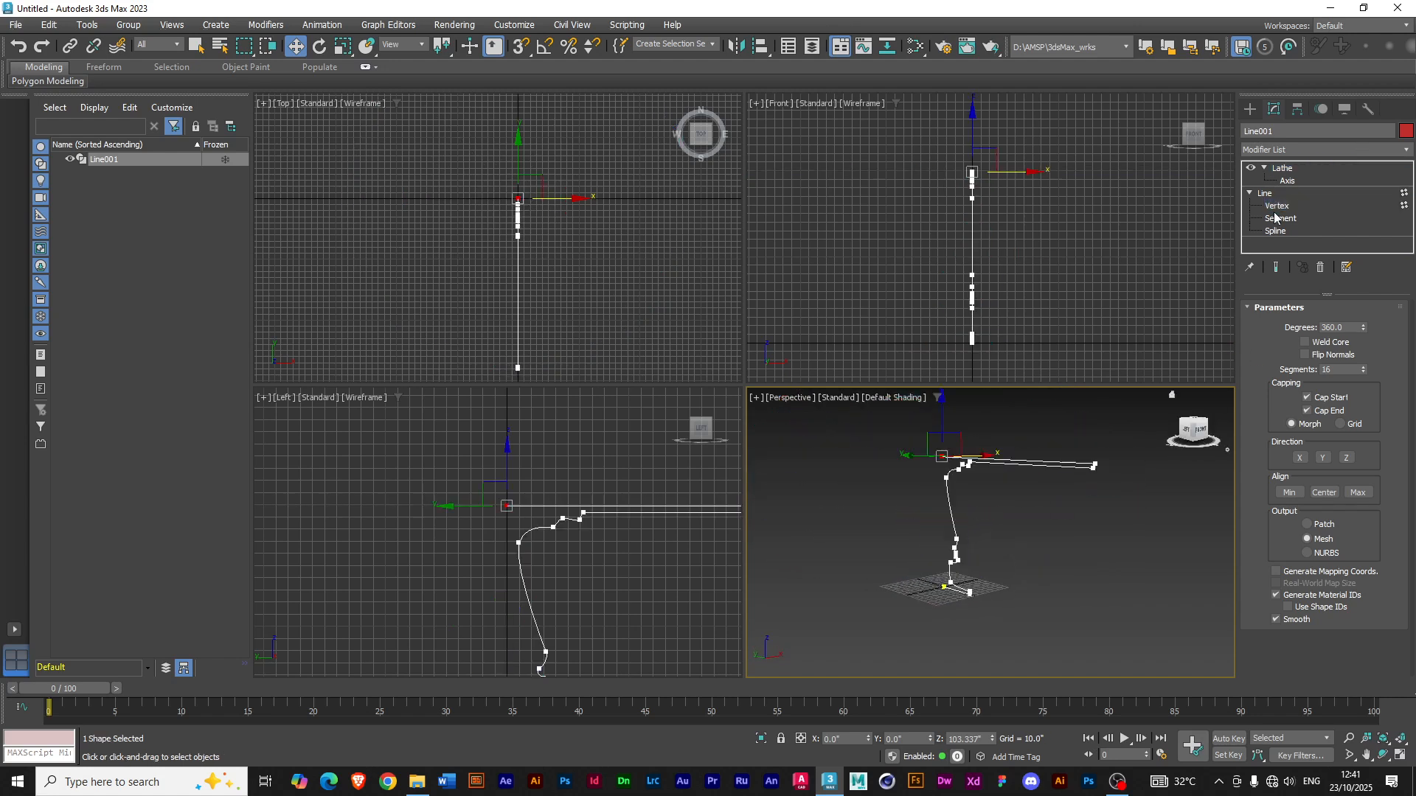
left_click(1277, 268)
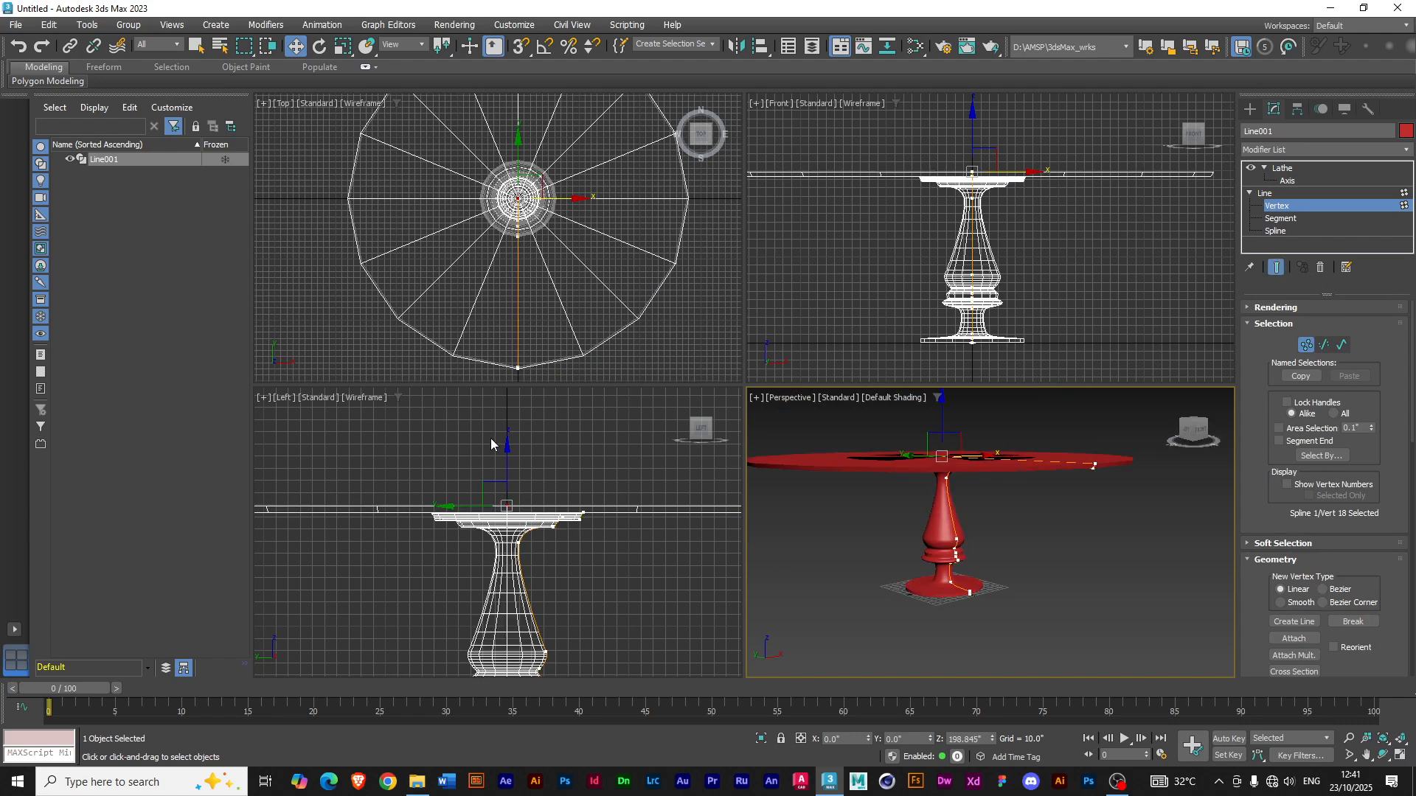
left_click(507, 453)
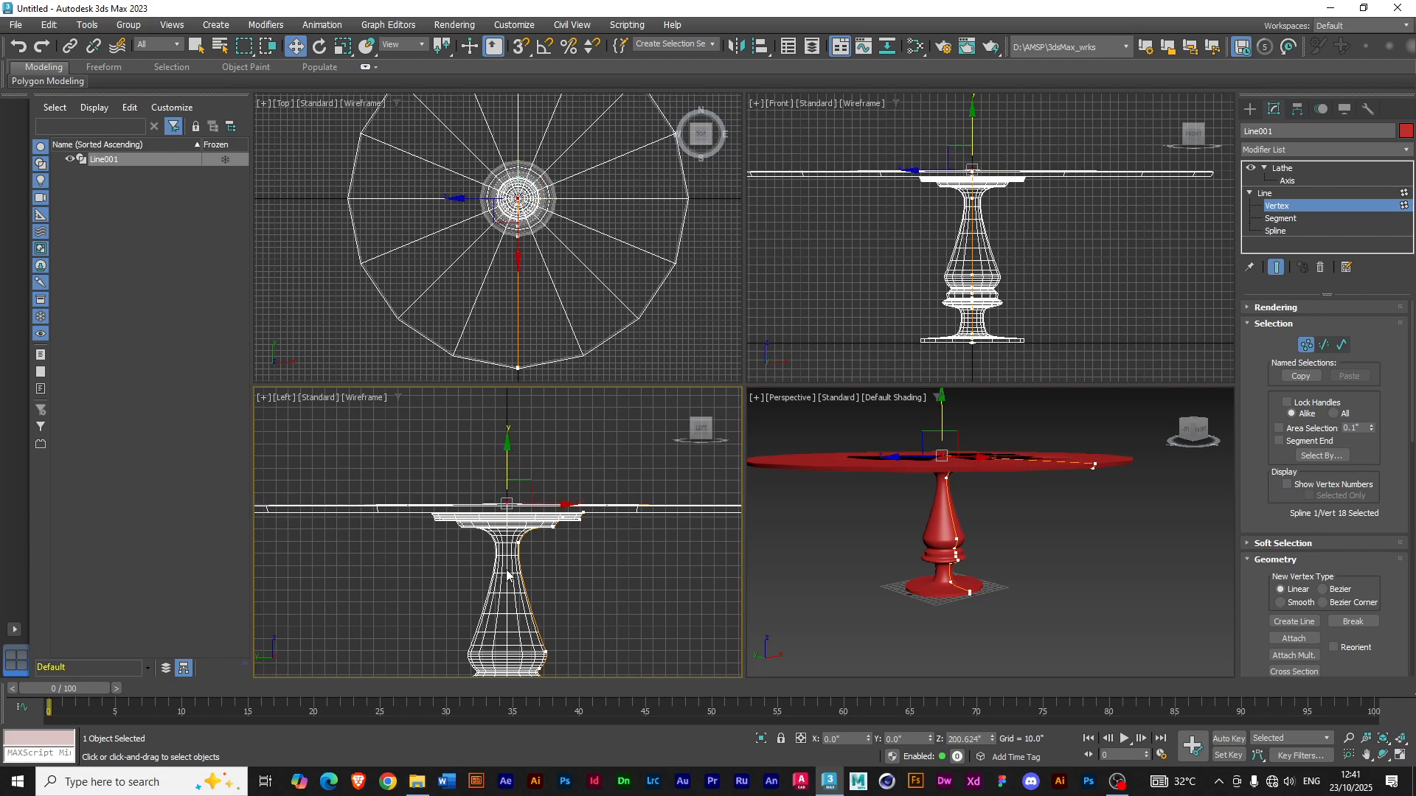
scroll(531, 538, "up", 2)
scroll(560, 531, "up", 1)
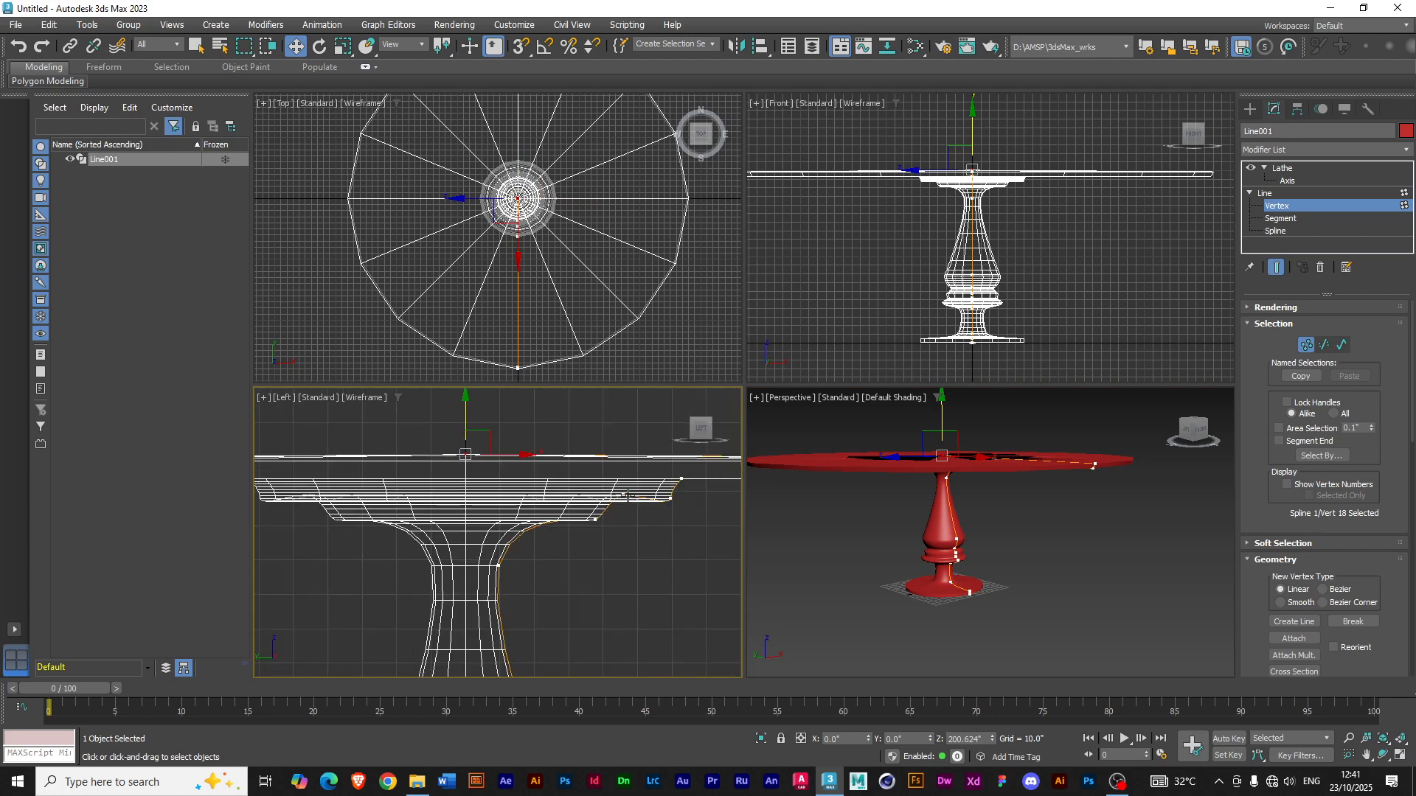
- Slightly lower the two vertices of the moulding under the tabletop and the neck vertex, the neck to about Z 166.9"
left_click(622, 497)
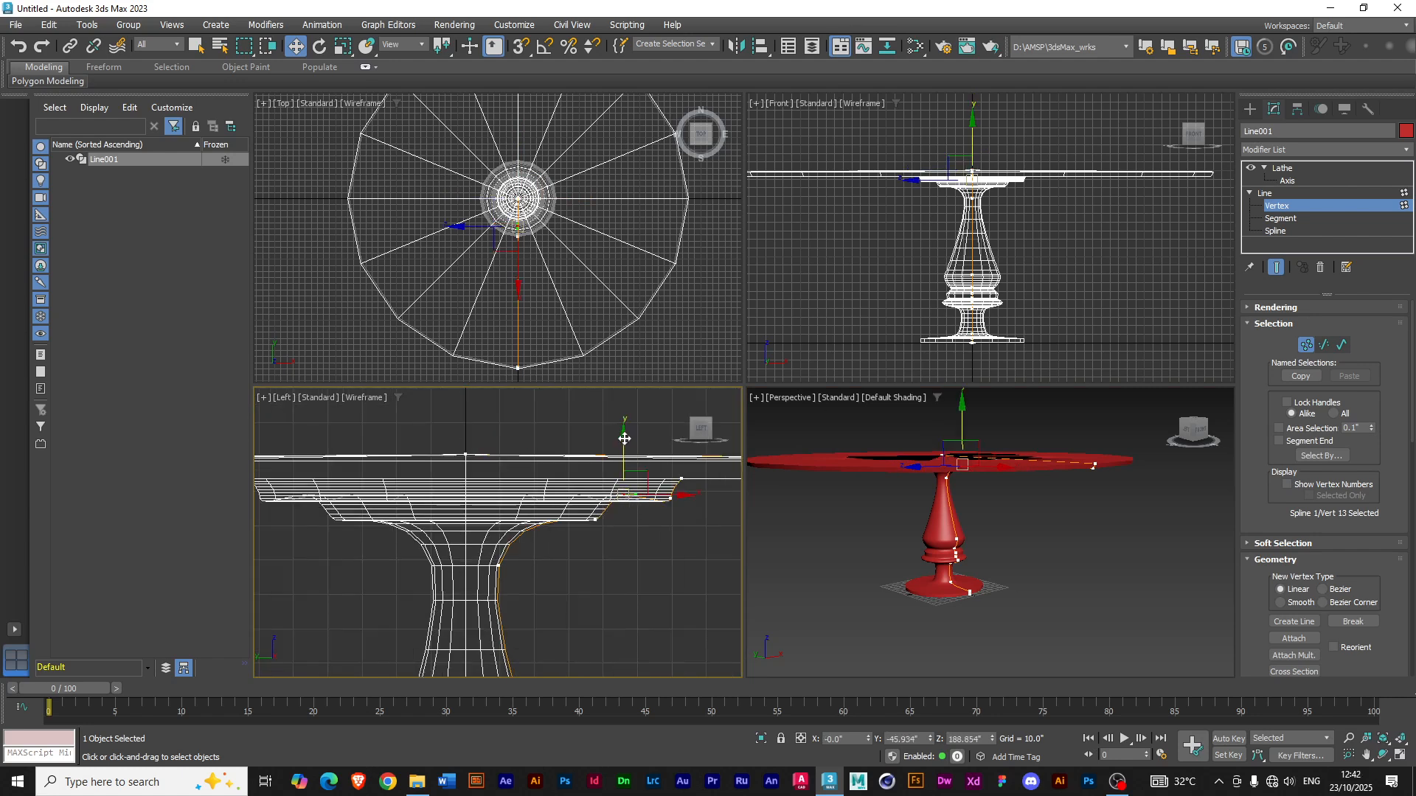
left_click_drag(624, 442, 624, 444)
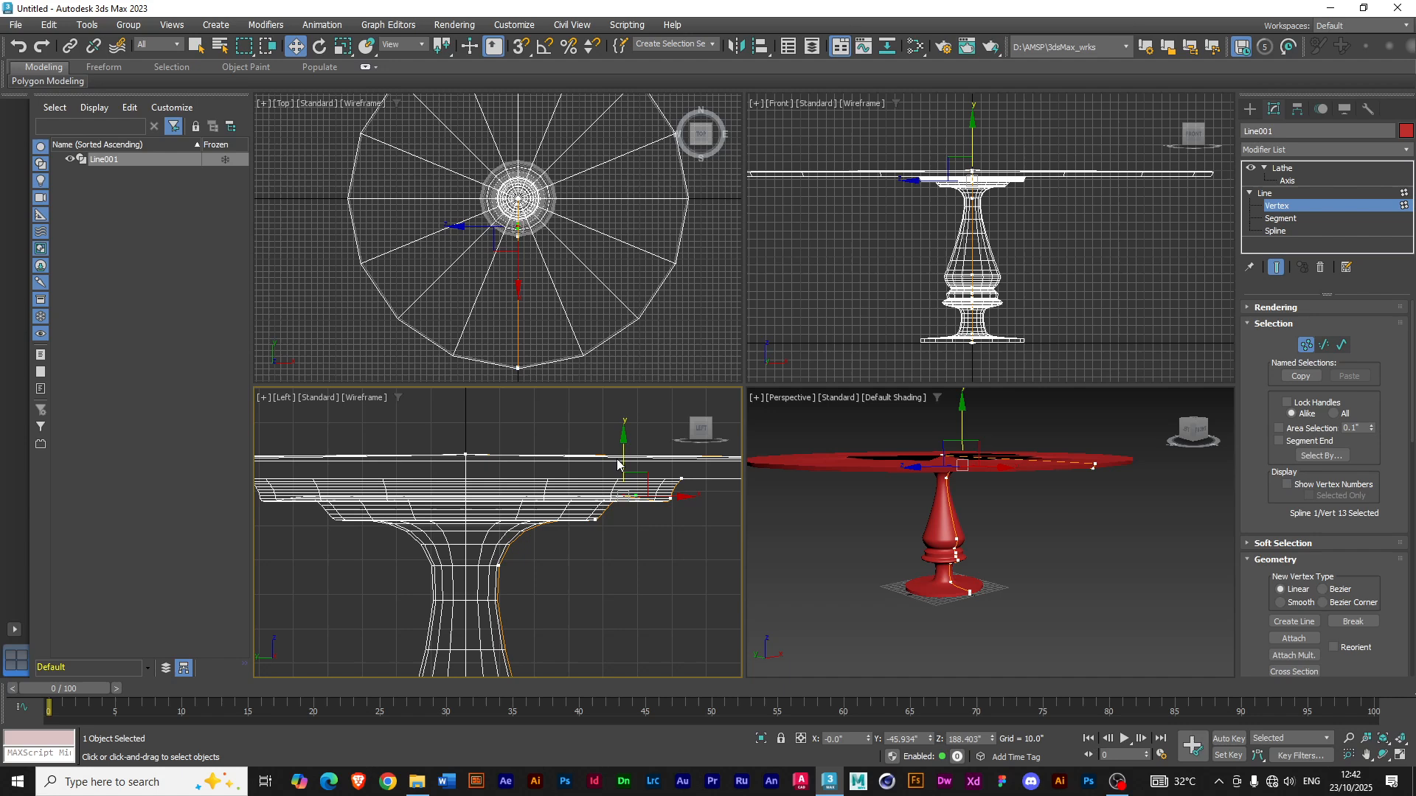
left_click(594, 521)
left_click_drag(594, 462, 594, 465)
left_click(499, 565)
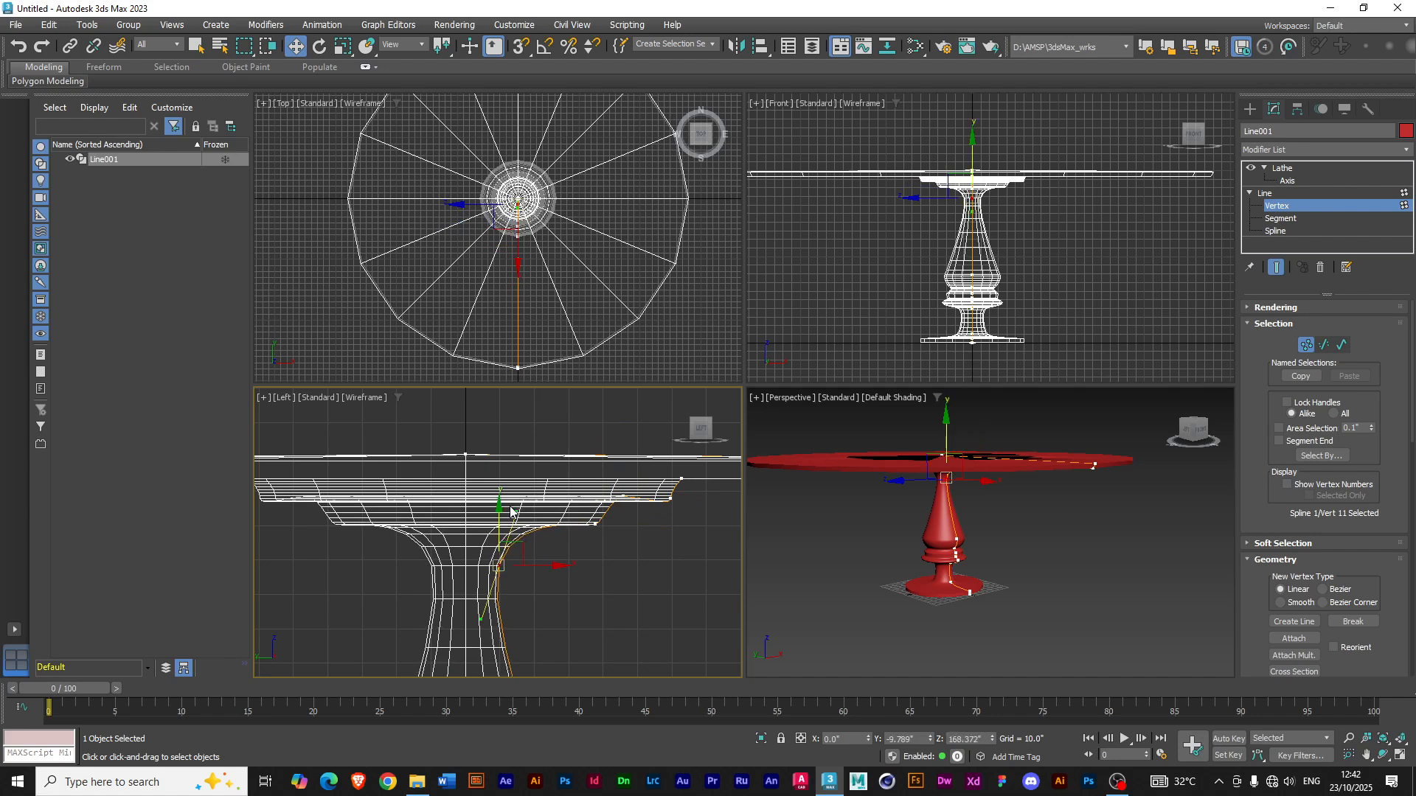
left_click_drag(500, 508, 503, 511)
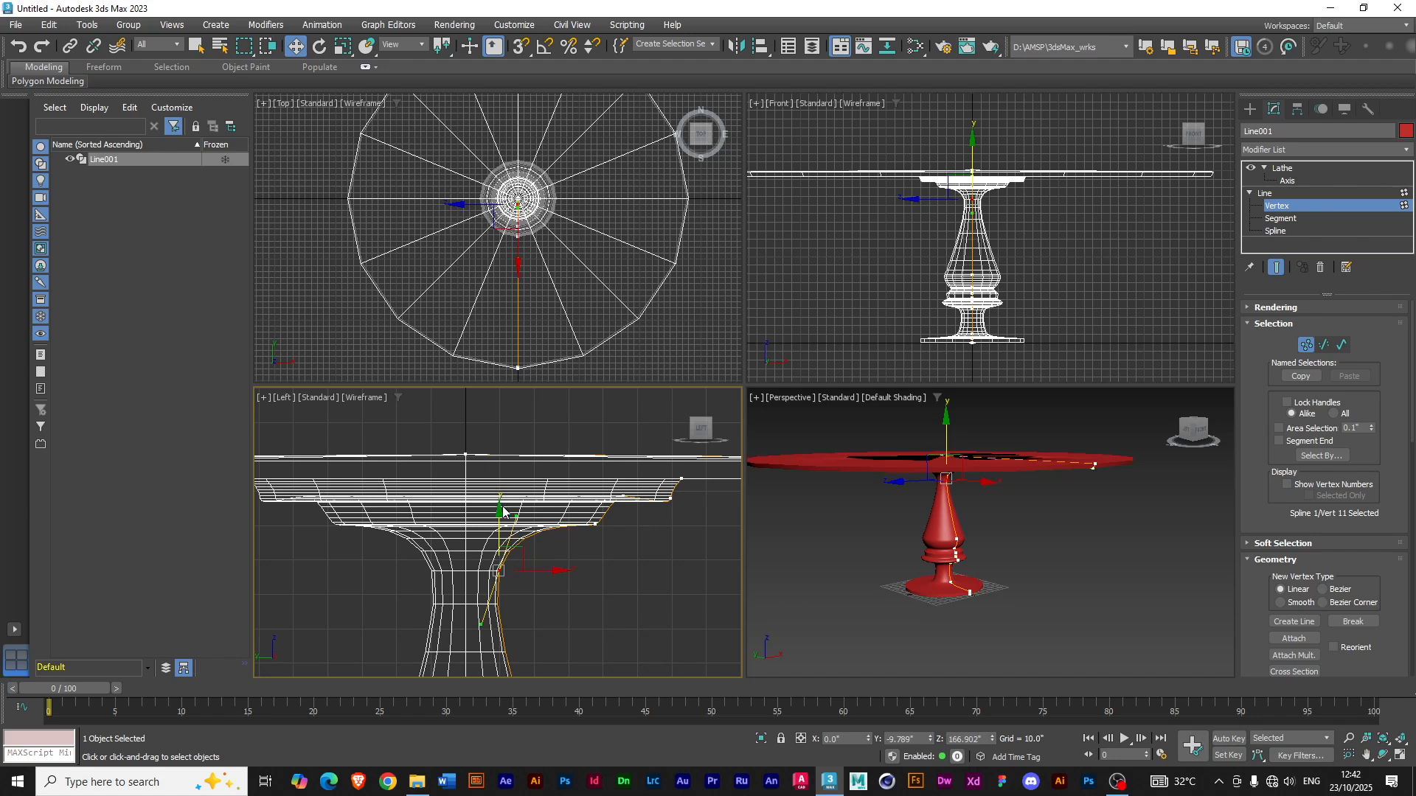
- Move the tabletop's upper centre vertex slightly past the axis and down, to about Y -0.877" and Z 196.286"
left_click(465, 453)
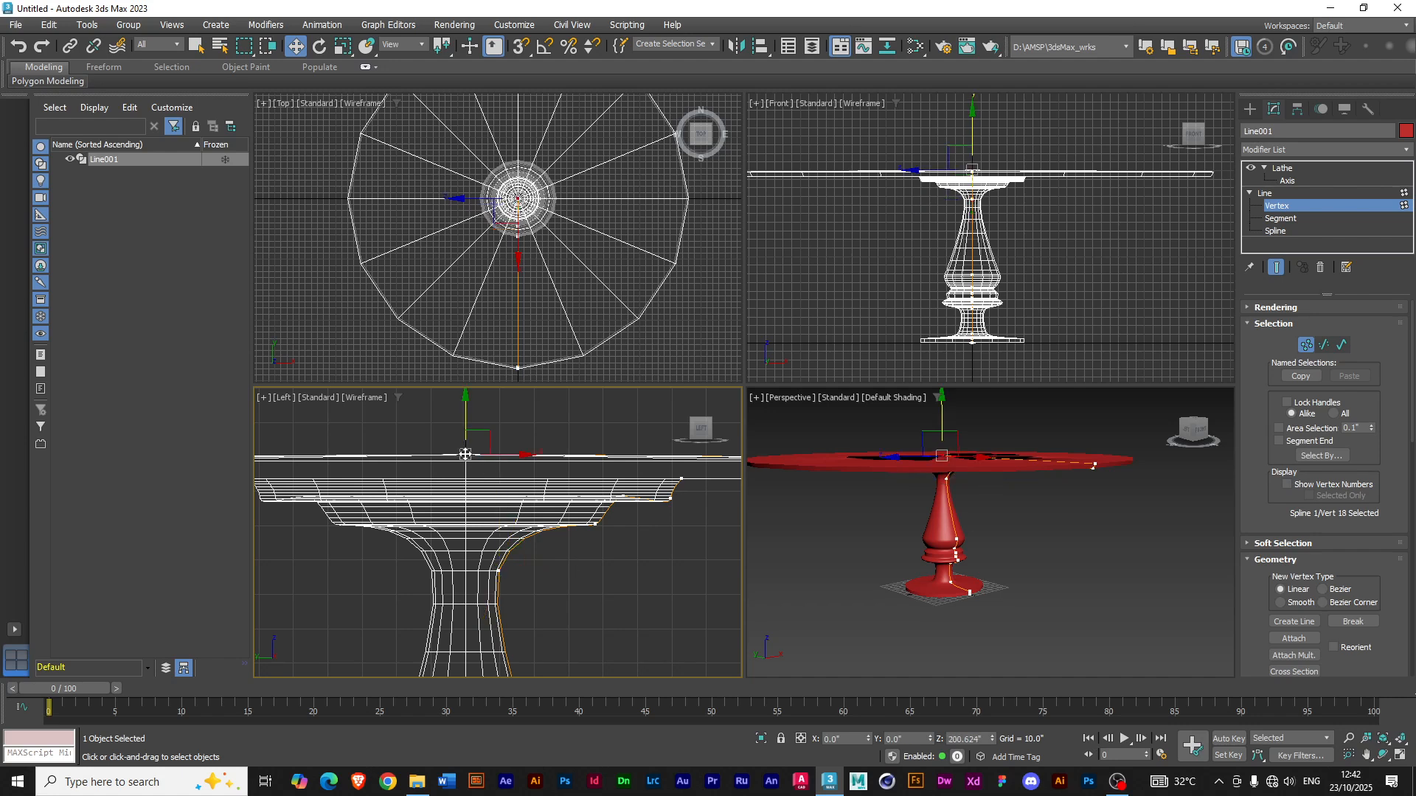
left_click_drag(465, 412, 529, 471)
middle_click_drag(939, 488, 901, 463, "alt")
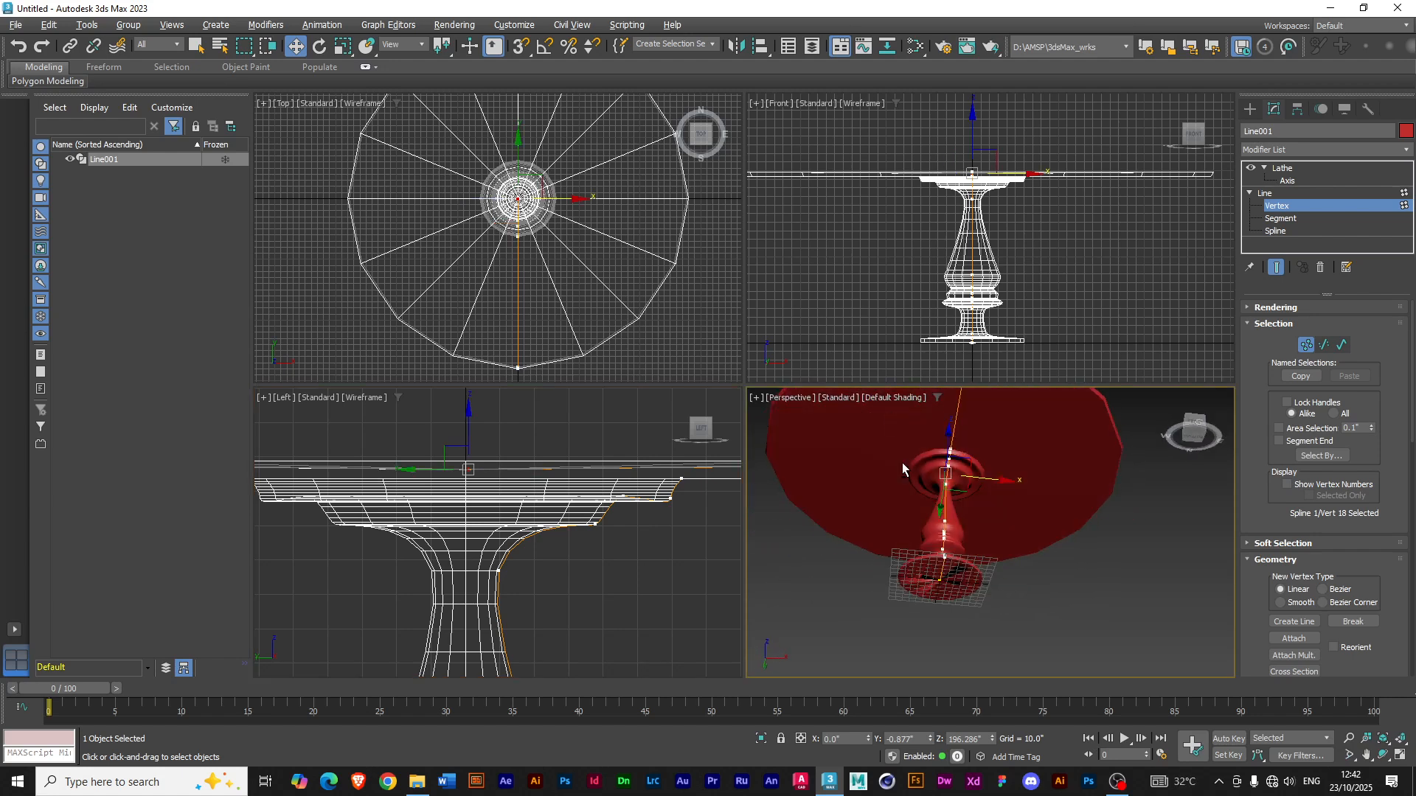
- Select the centre vertex on the underside of the base and shift it along Y to about -0.566"
left_click(940, 581)
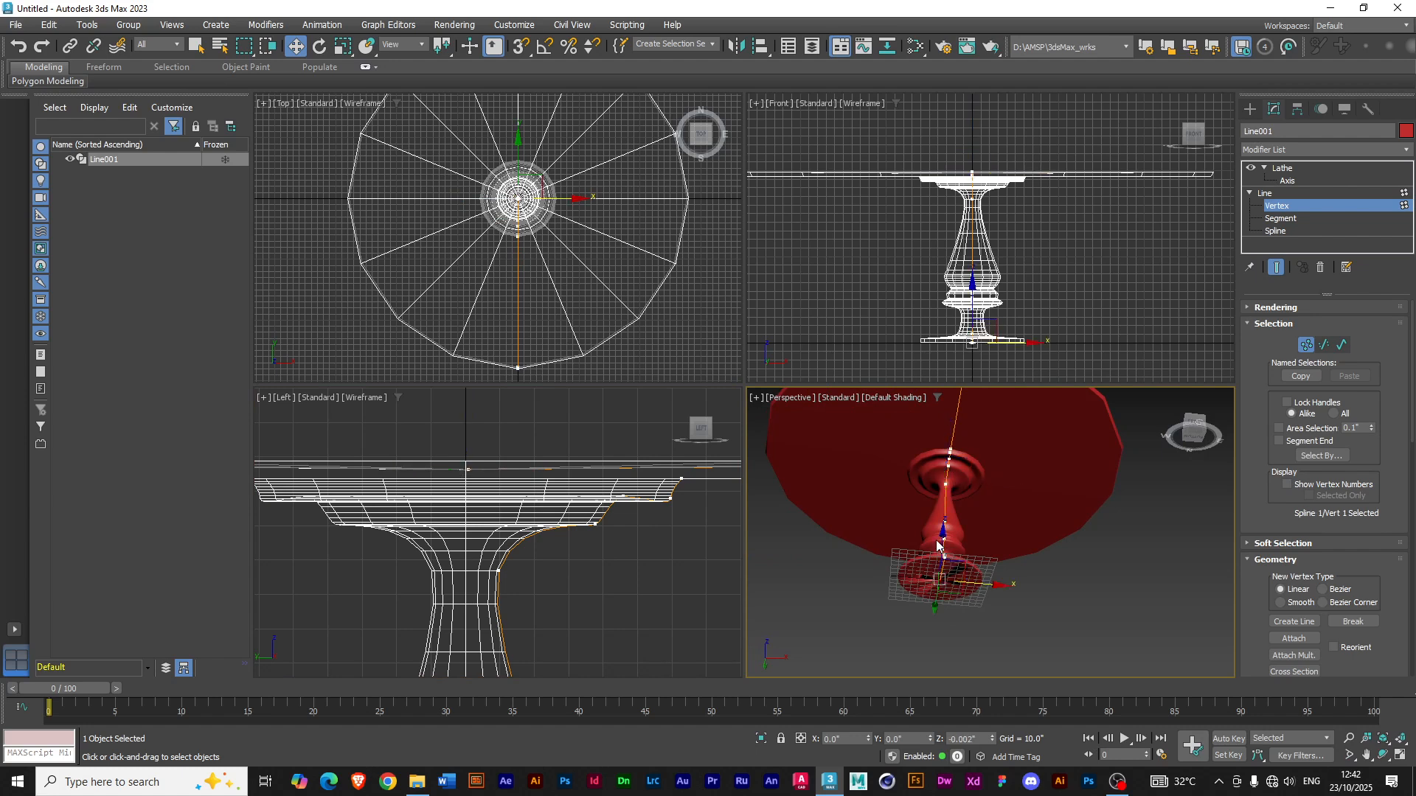
scroll(936, 602, "up", 5)
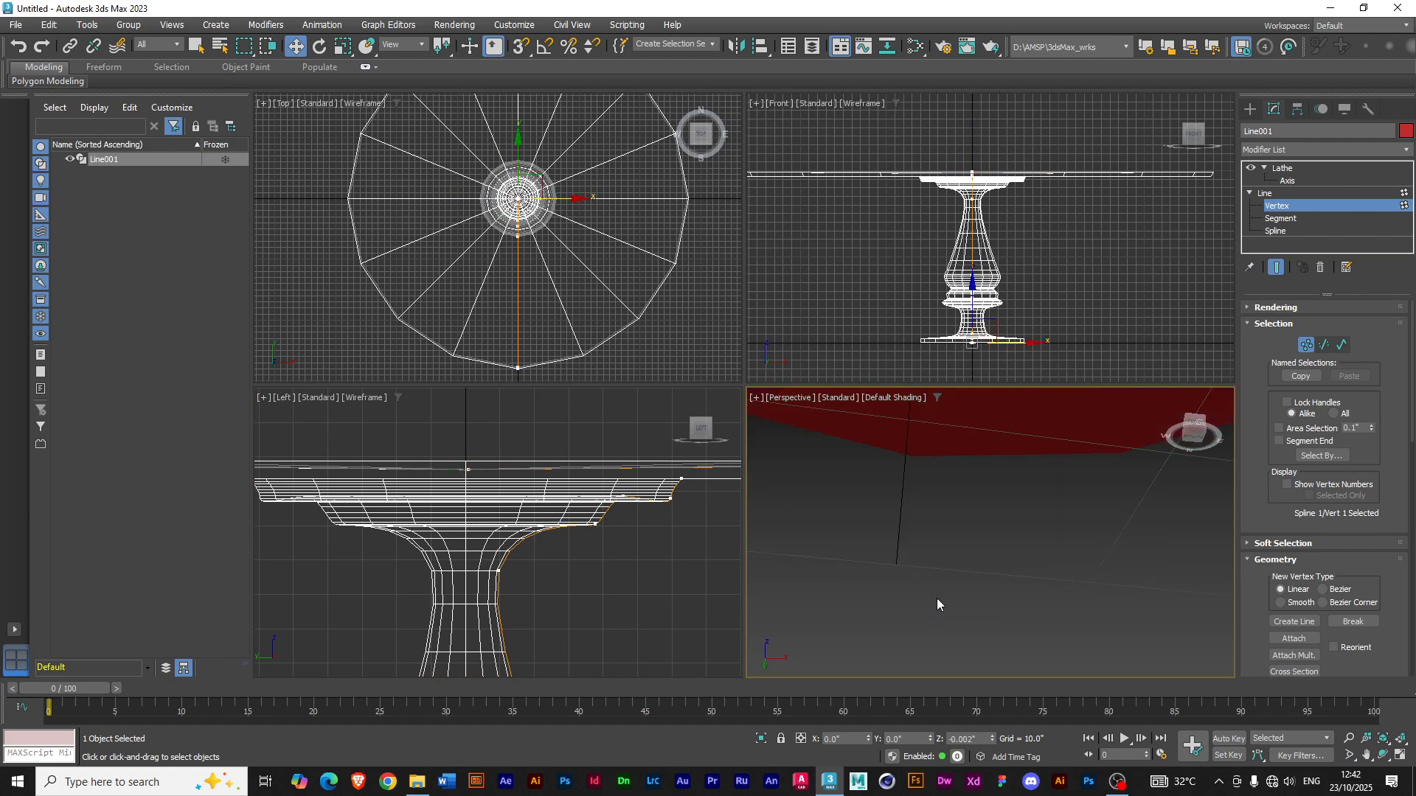
scroll(937, 602, "down", 2)
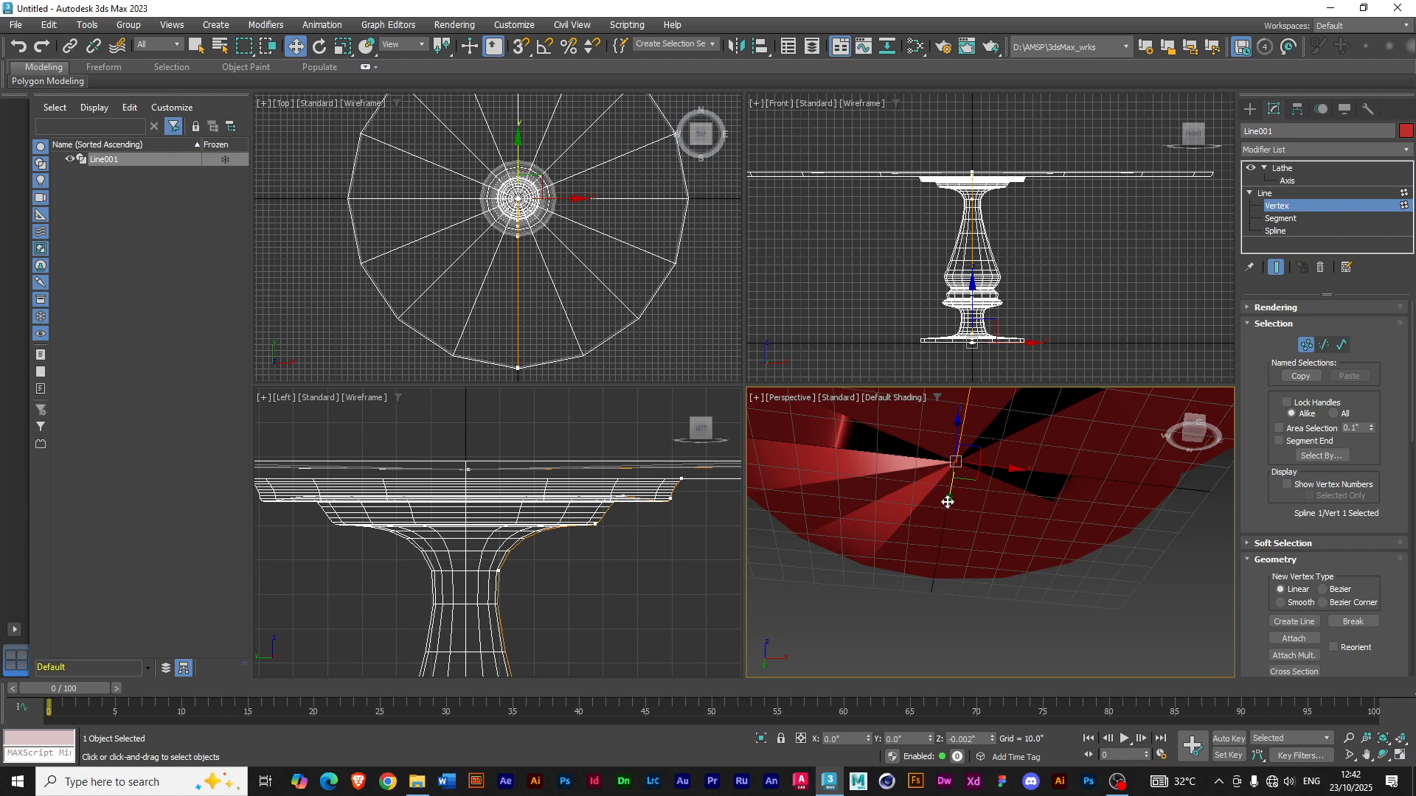
left_click_drag(948, 494, 949, 501)
scroll(948, 500, "down", 6)
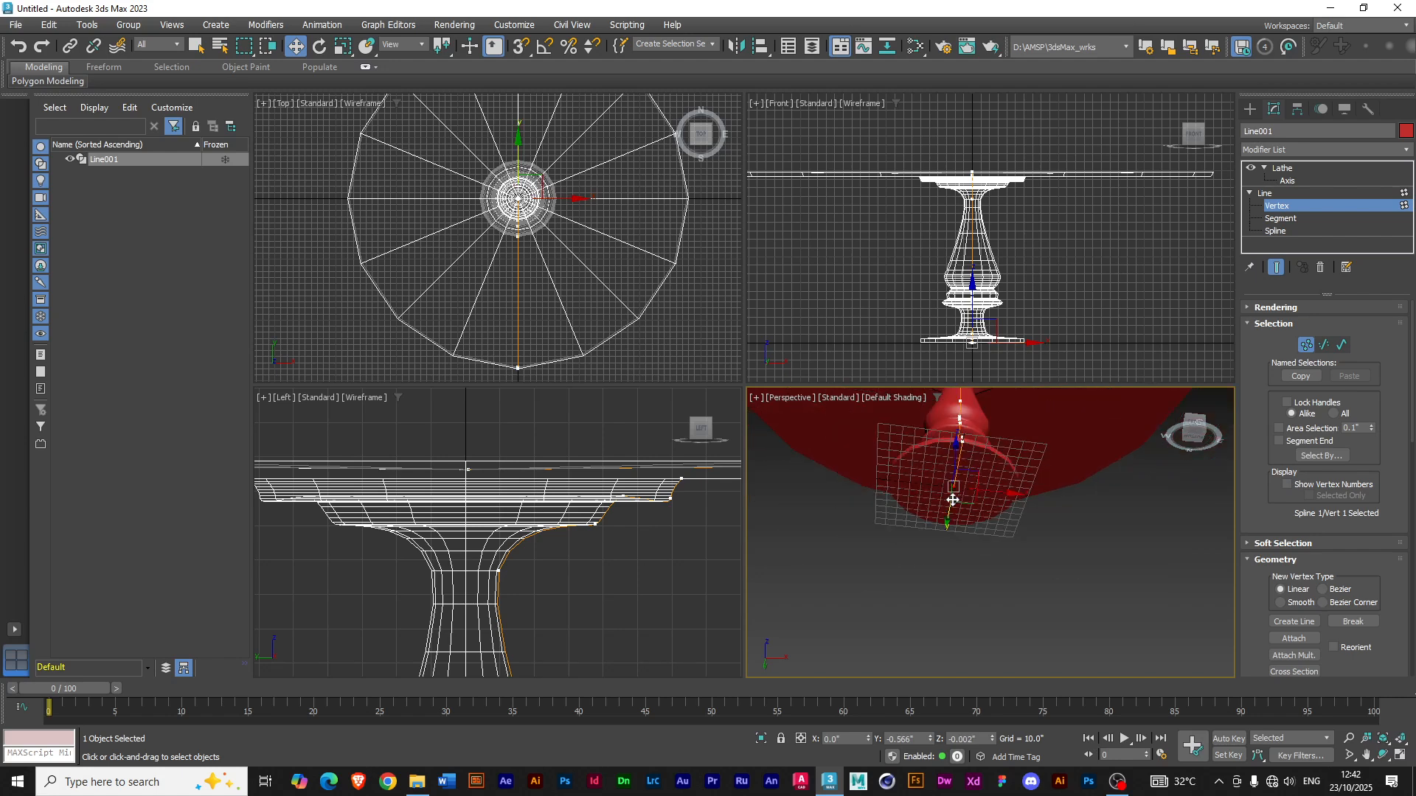
- Try moving the tabletop's centre vertex outward from the axis along Y, and undo the move
middle_click_drag(987, 436, 947, 442, "alt")
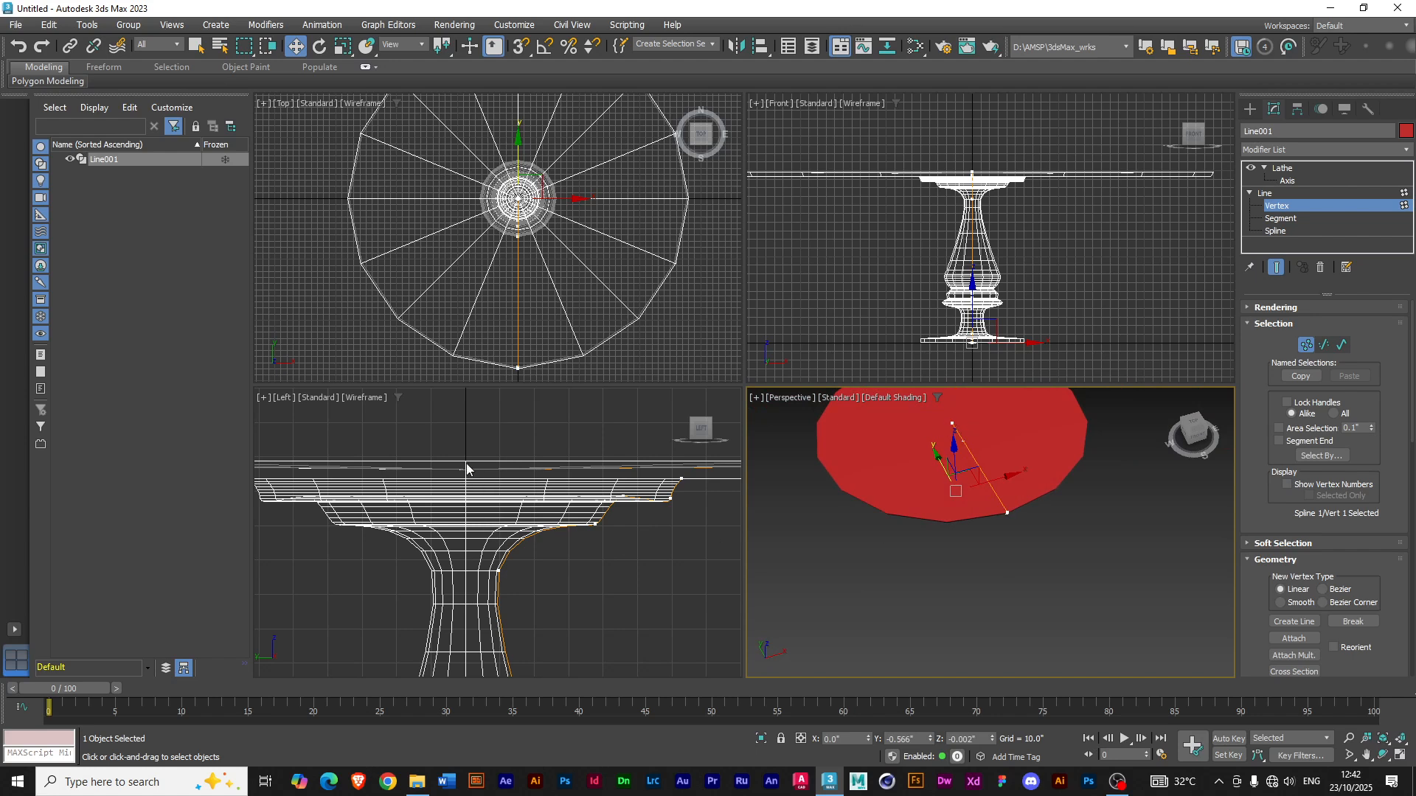
scroll(989, 428, "up", 2)
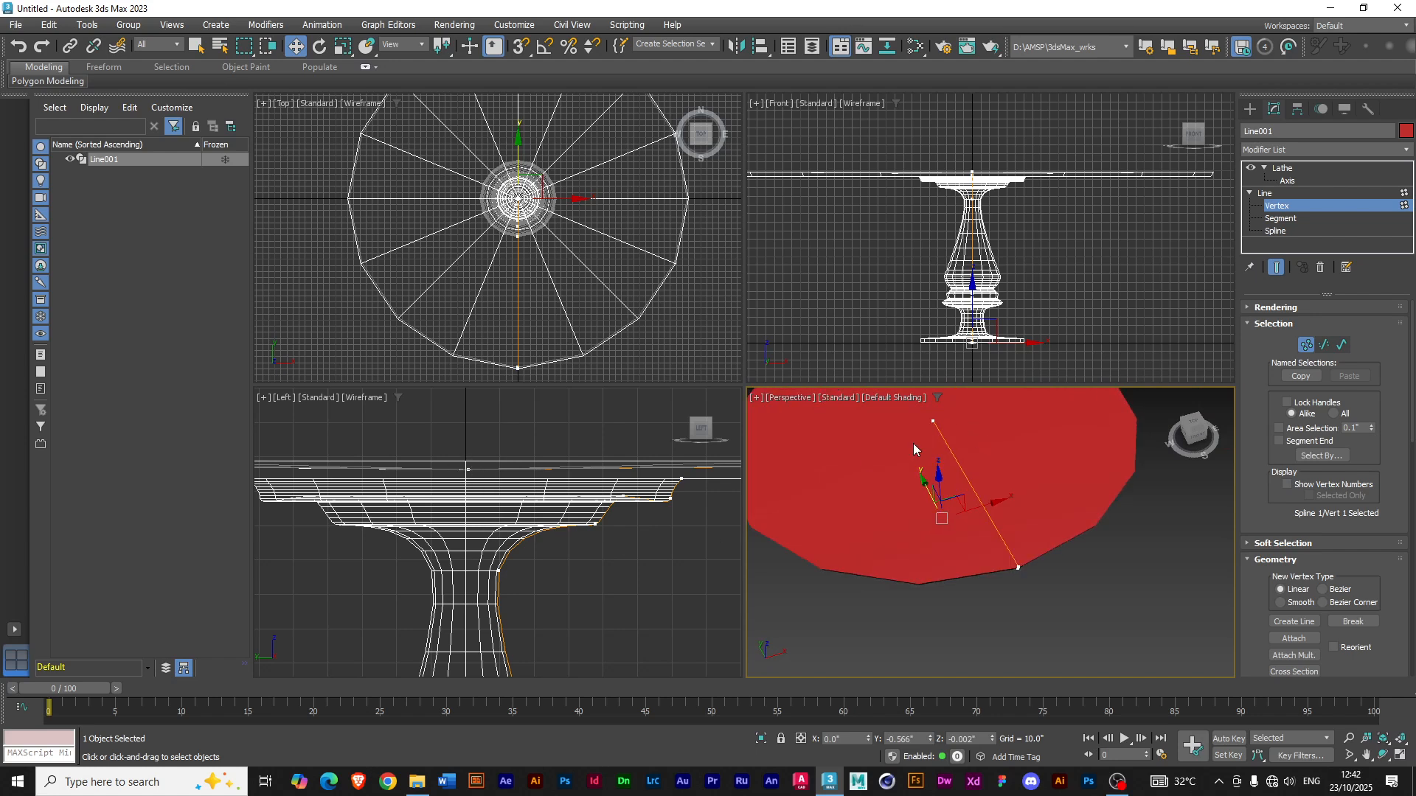
middle_click_drag(983, 594, 1032, 574, "alt")
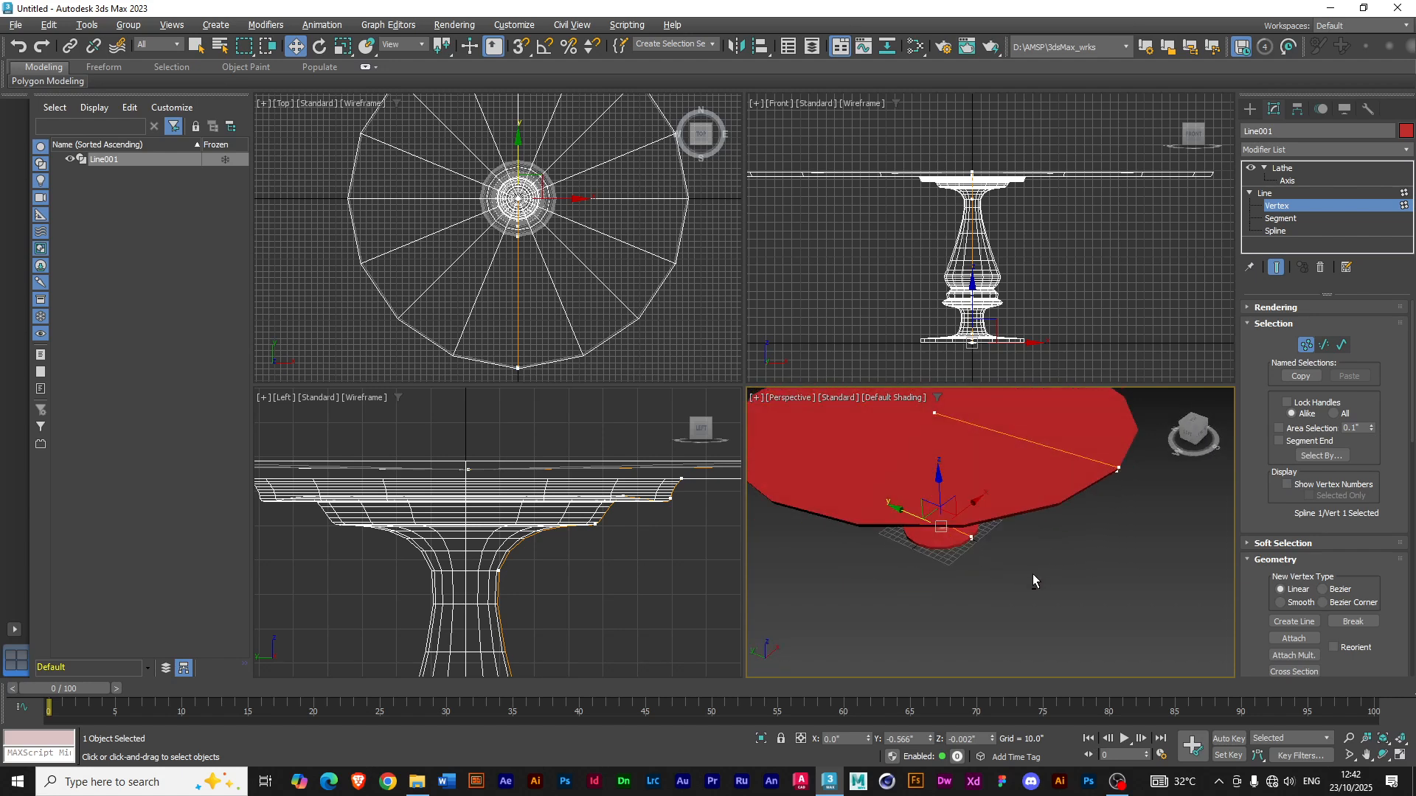
middle_click_drag(949, 488, 928, 492, "alt")
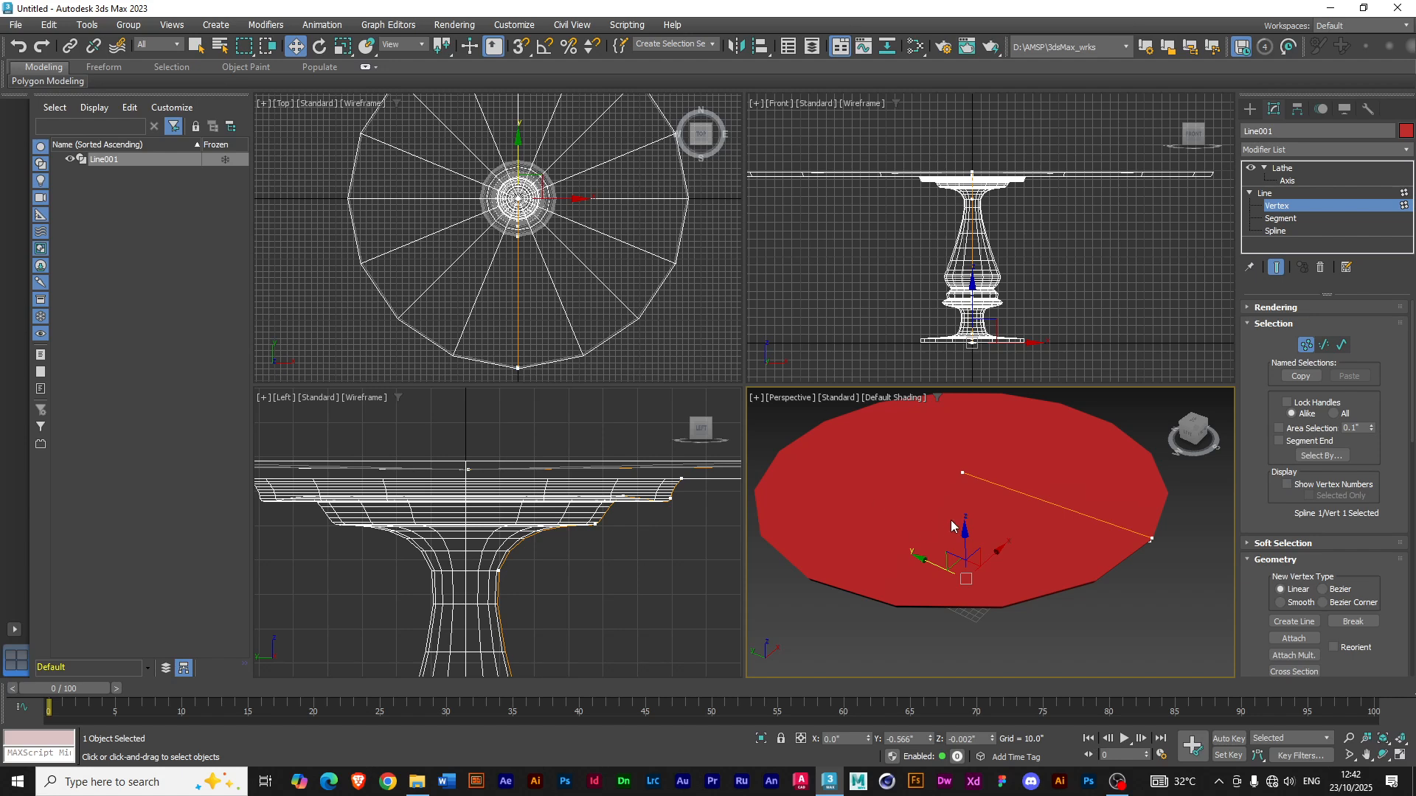
left_click(962, 473)
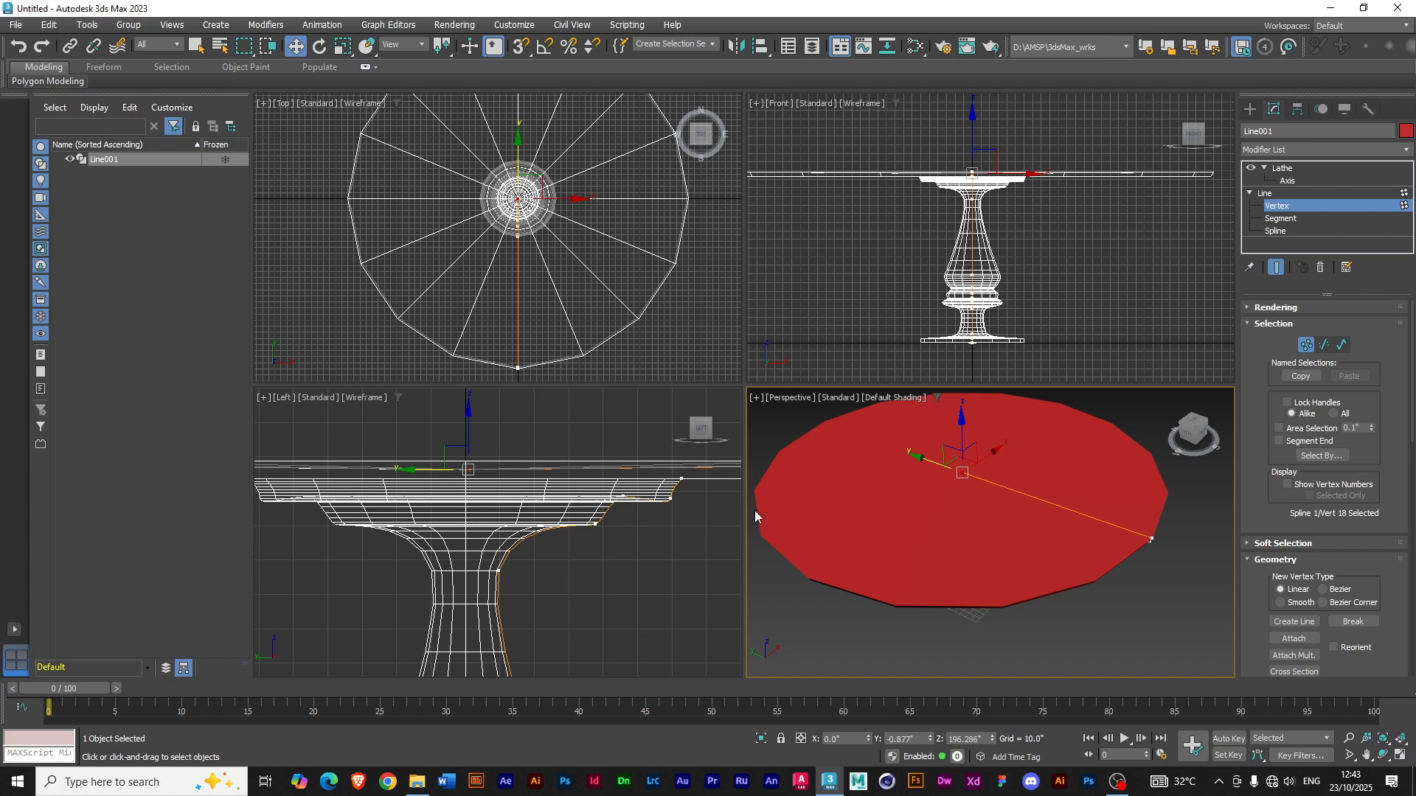
left_click_drag(925, 461, 1009, 506)
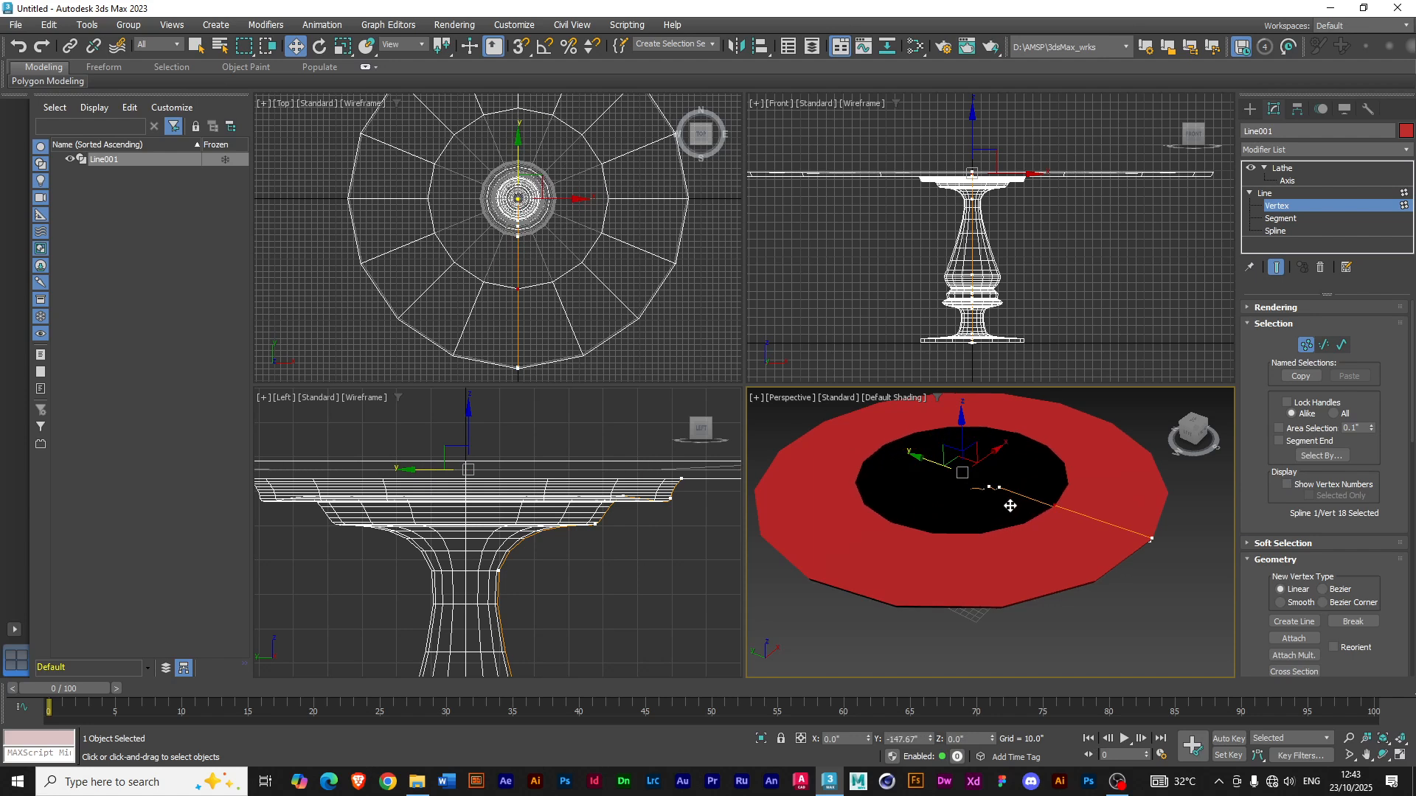
key("ctrl+z")
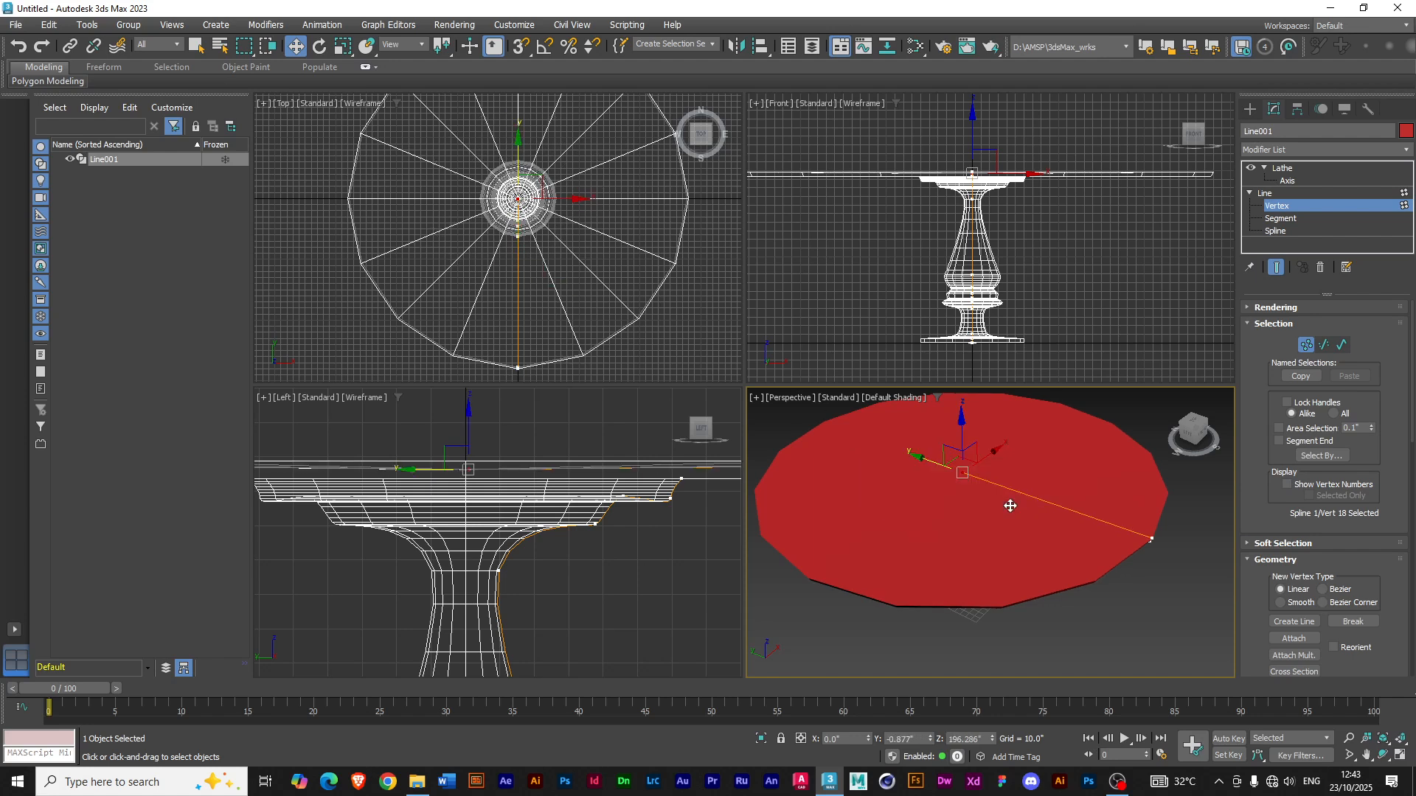
- Leave vertex editing and return to the table's Lathe modifier with the sub-object lists collapsed
left_click(1248, 194)
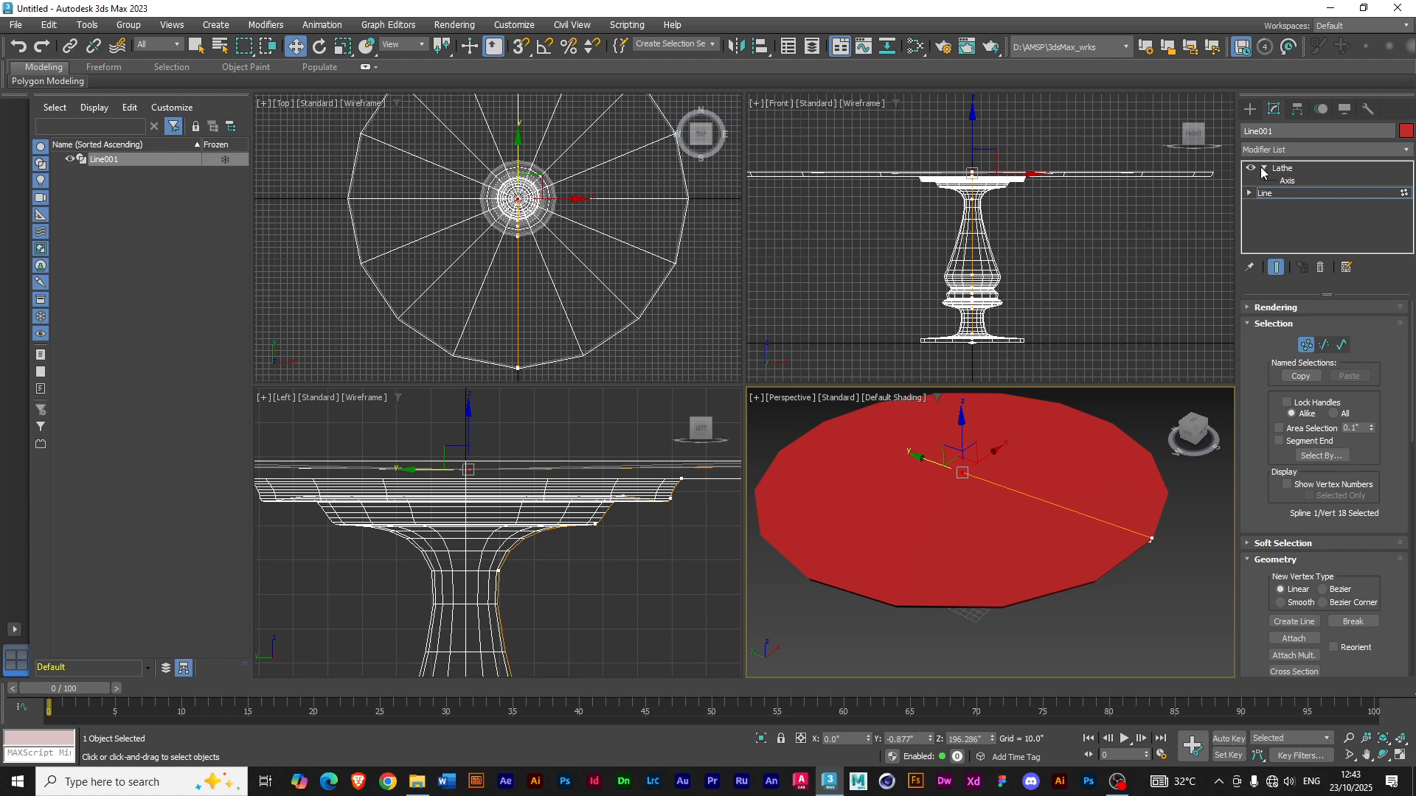
left_click(1264, 168)
left_click(1282, 169)
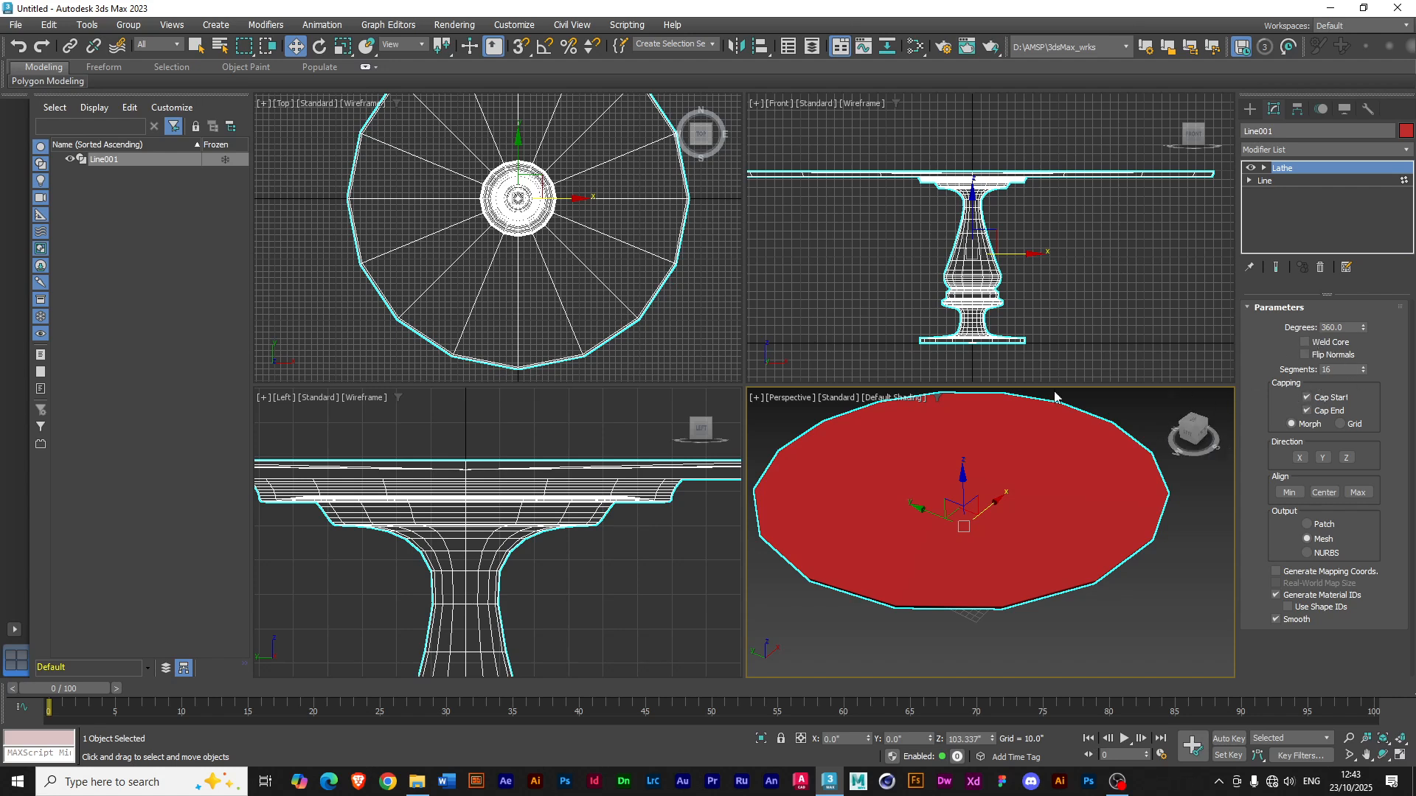
scroll(518, 257, "down", 3)
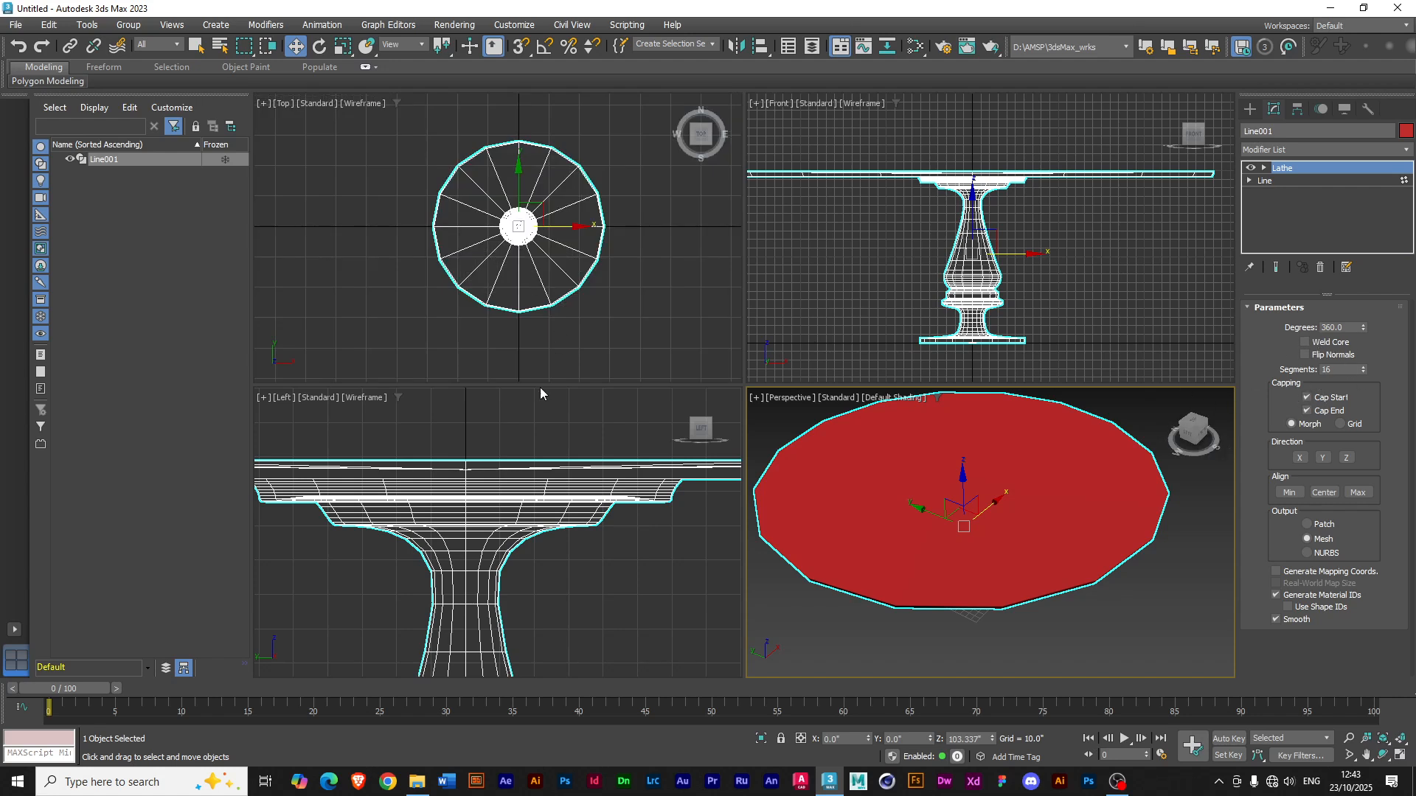
scroll(511, 451, "down", 2)
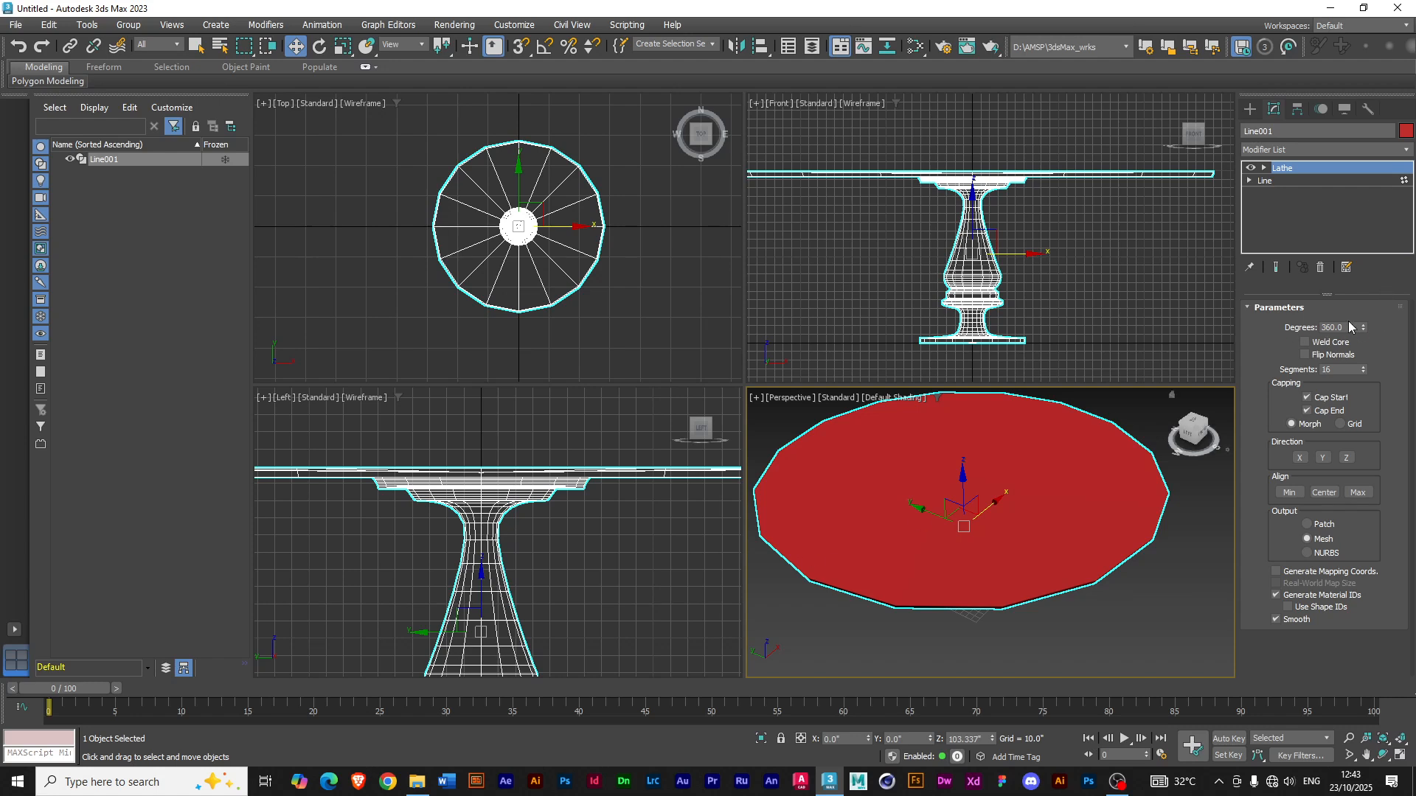
- Check the Lathe's Degrees setting of 360 and examine the table from below and from above
mouse_move(1363, 327)
left_mouse_down()
mouse_move(1373, 479)
mouse_move(1355, 387)
mouse_move(1333, 658)
mouse_move(1373, 329)
left_mouse_up()
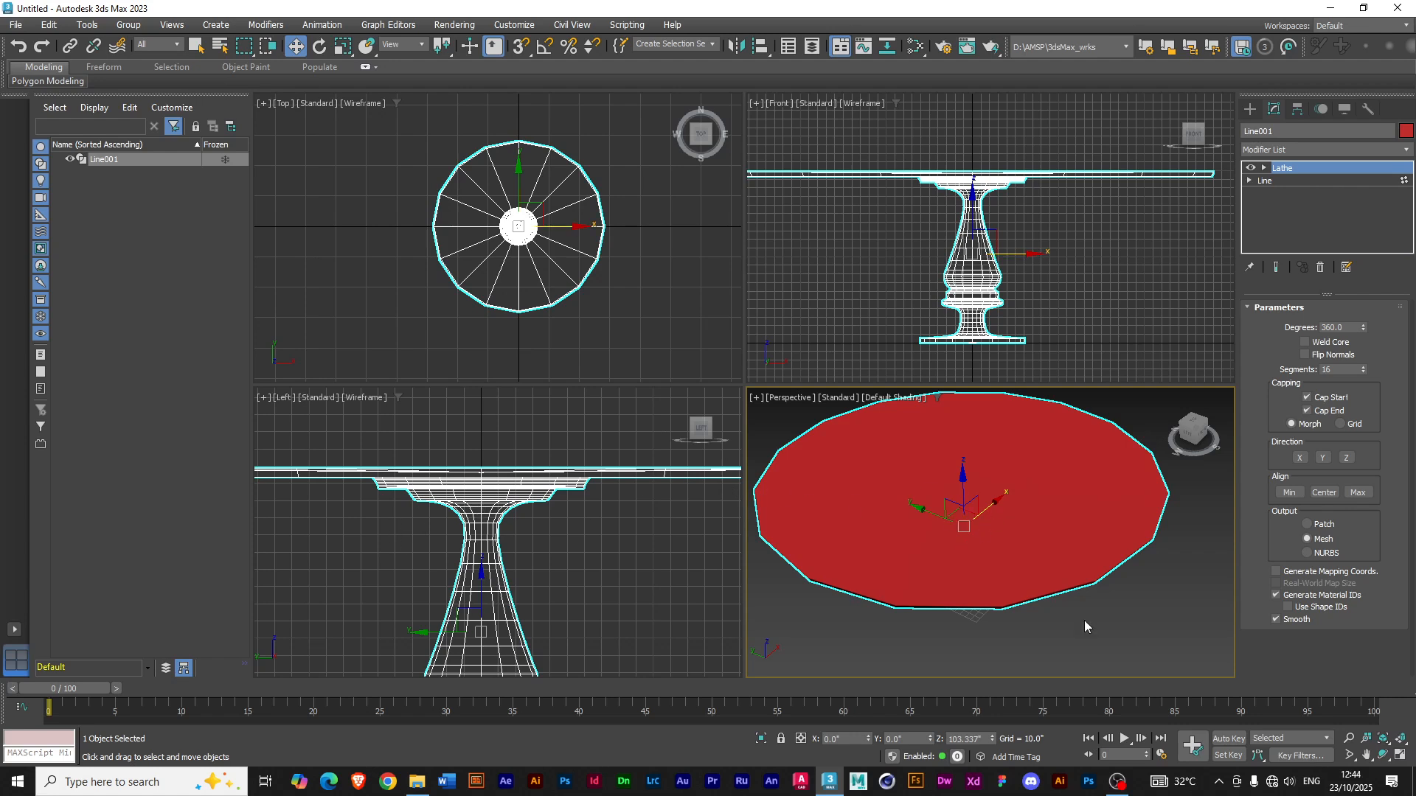
middle_click_drag(1018, 609, 1016, 545, "alt")
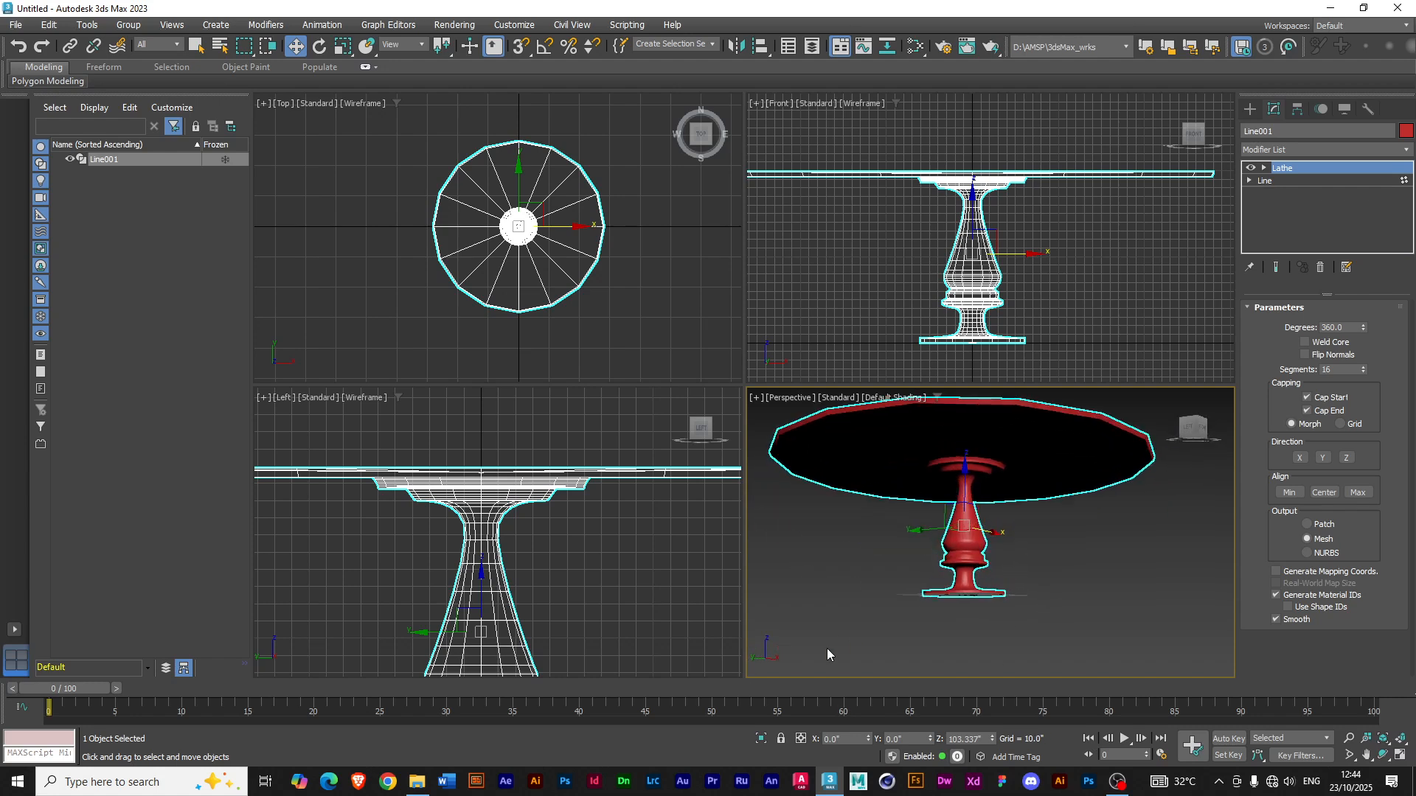
middle_click_drag(1013, 537, 970, 577, "alt")
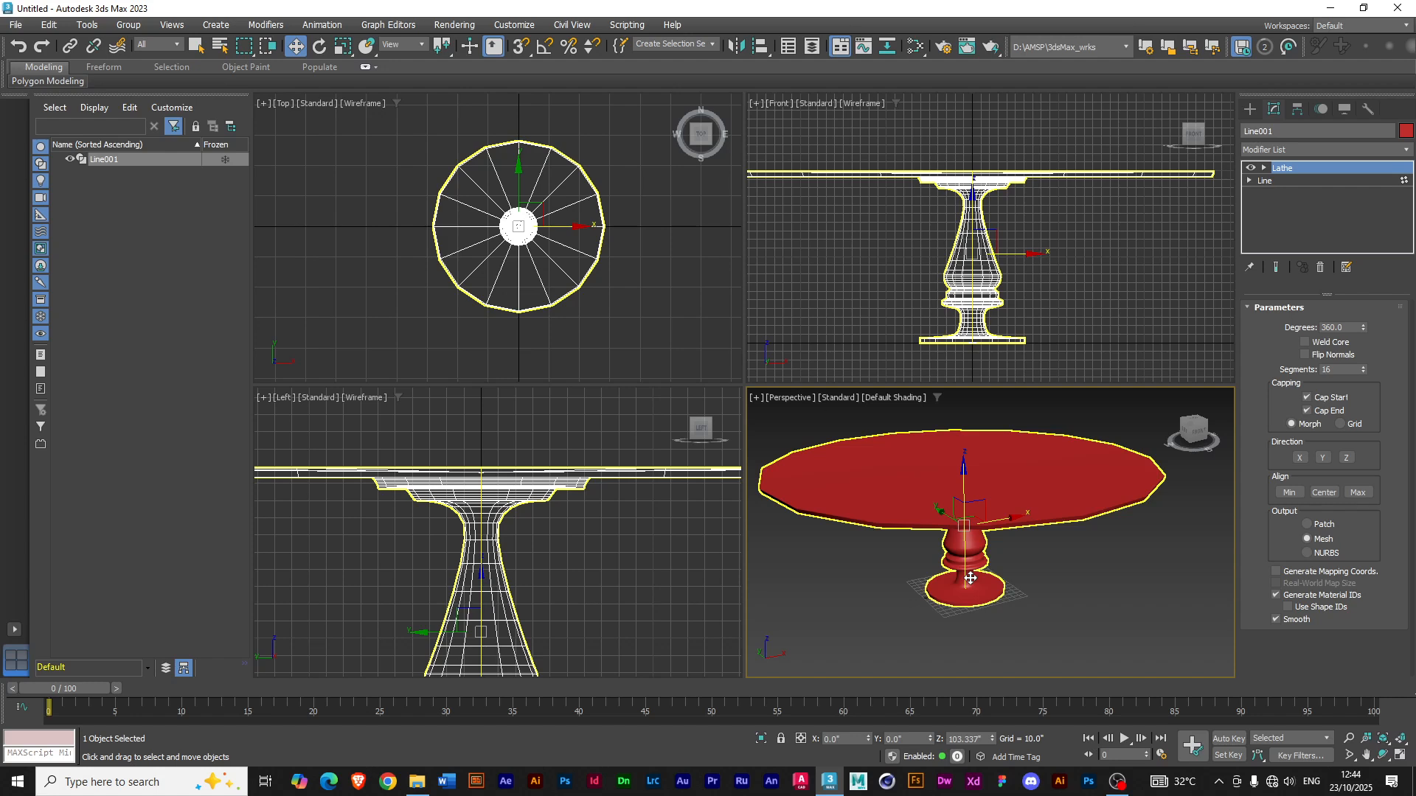
left_click(1249, 181)
left_click(1406, 132)
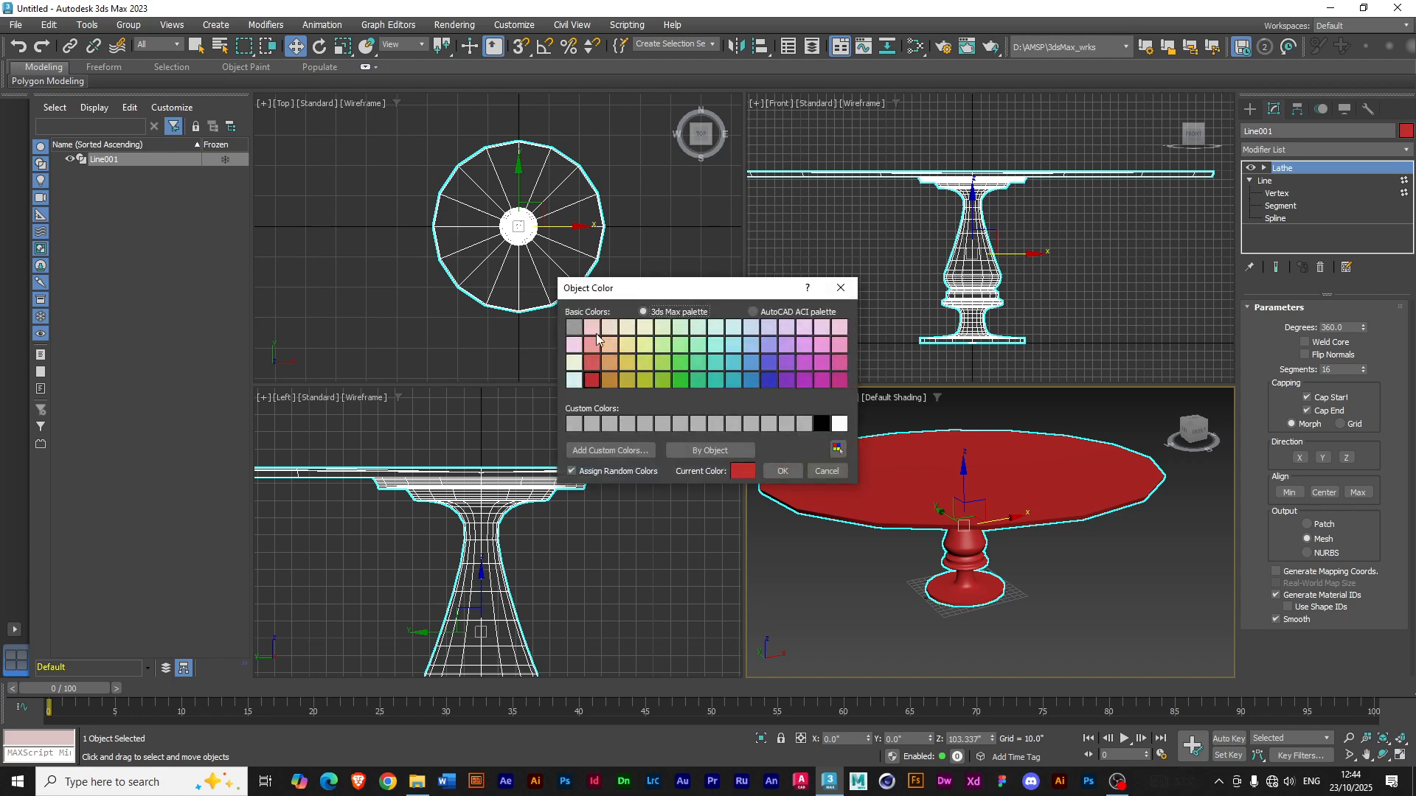
left_click(844, 287)
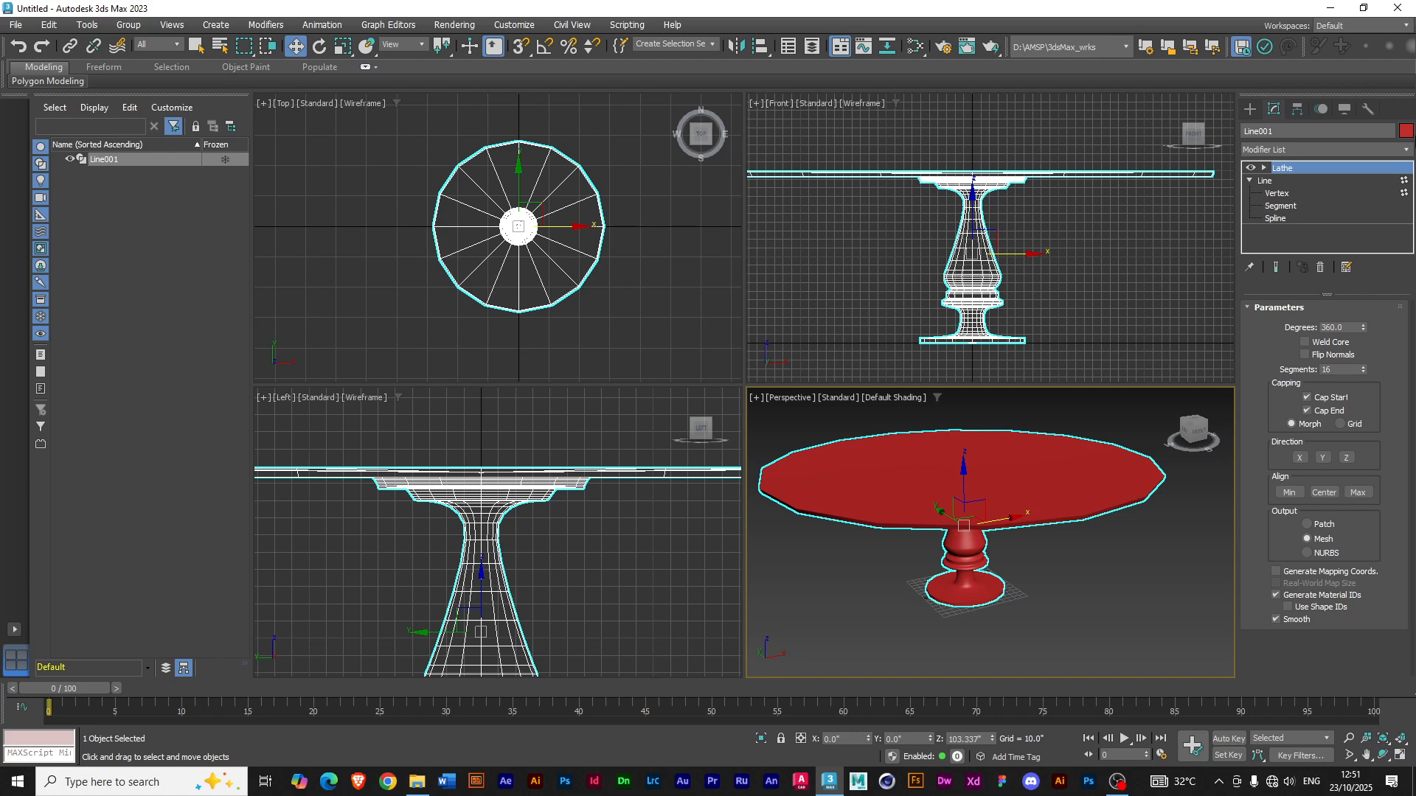
- Compare the Lathe at 41, 17 and 12 segments, and set its Segments value to 37
left_click(1249, 181)
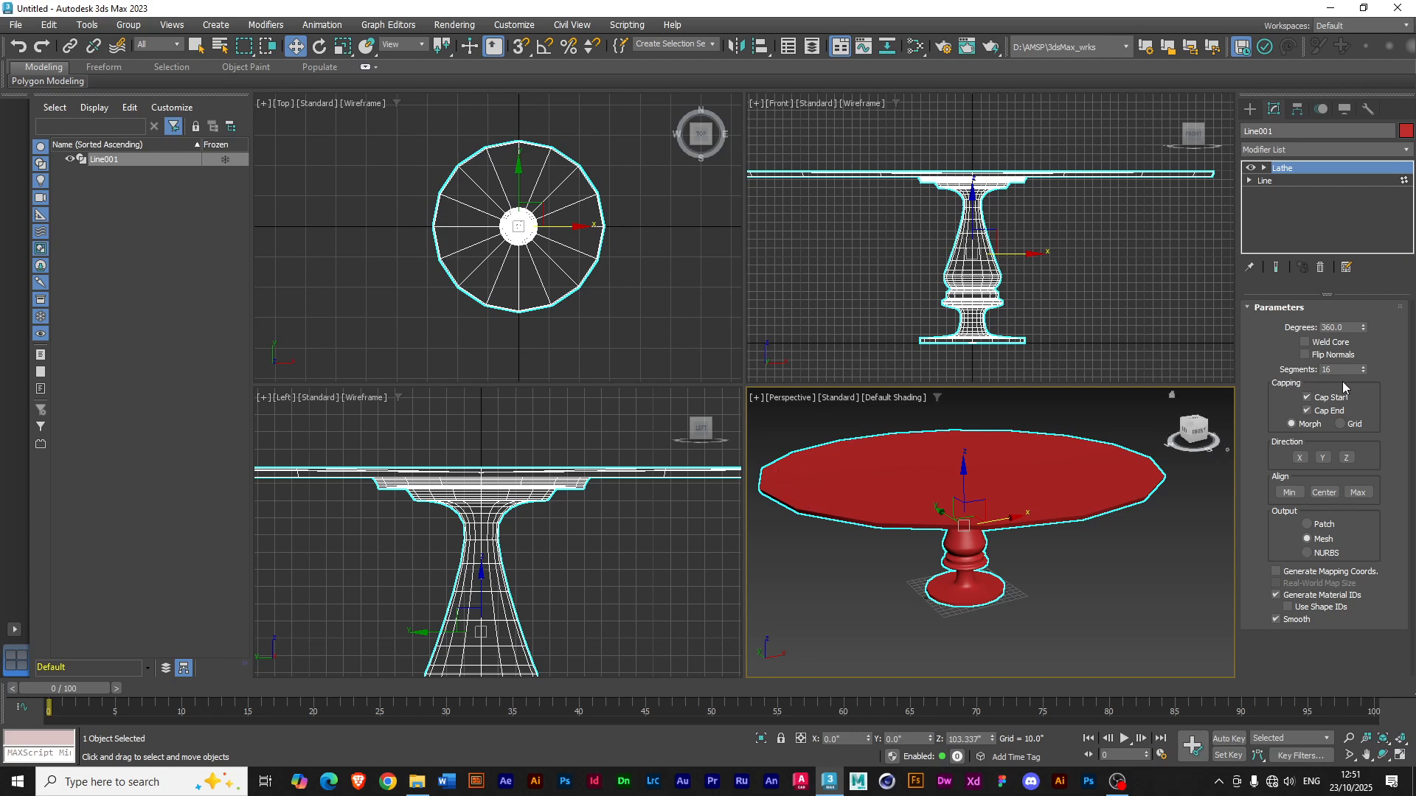
left_click(1362, 367)
left_click_drag(1363, 371, 1363, 349)
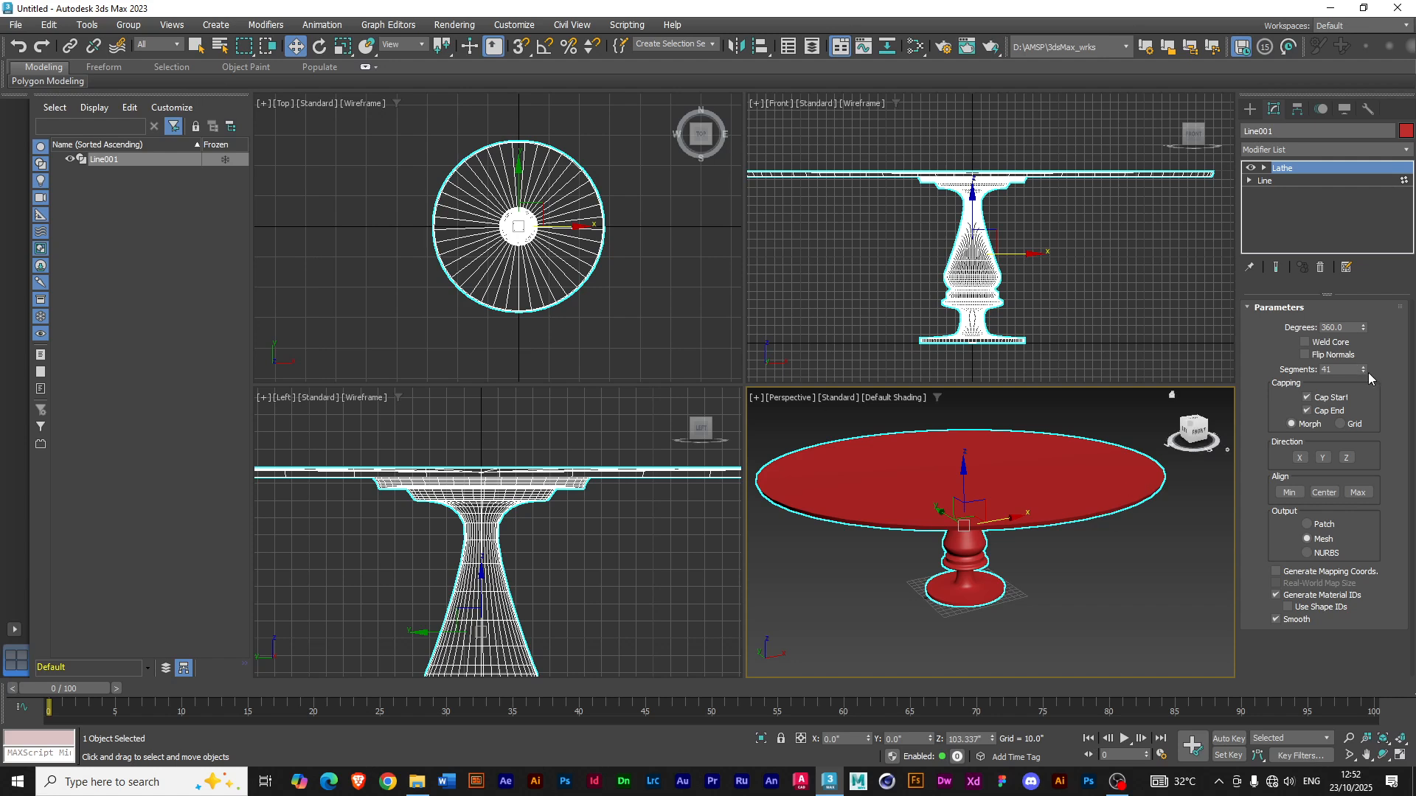
mouse_move(1362, 374)
left_mouse_down()
mouse_move(1369, 421)
mouse_move(1373, 380)
left_mouse_up()
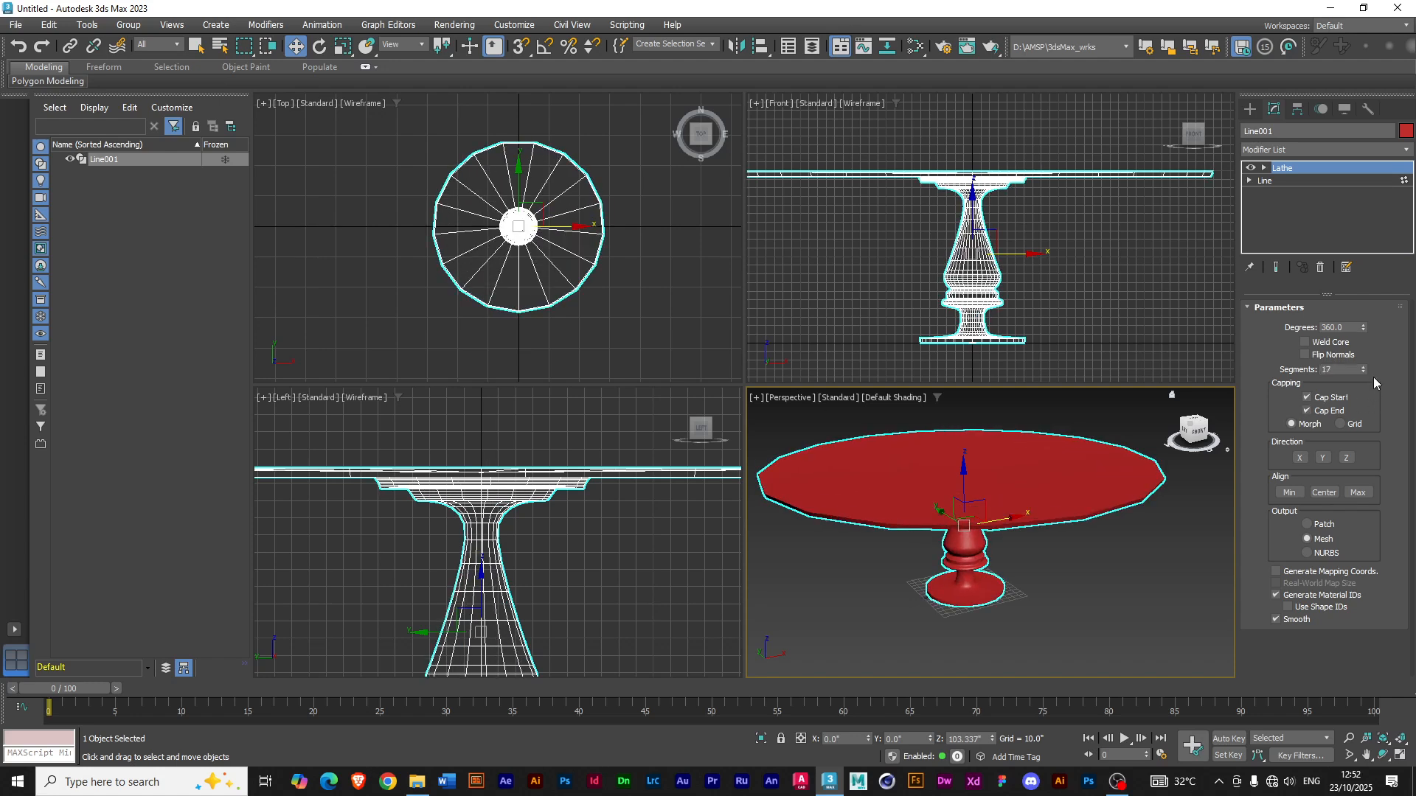
left_click(1364, 371)
left_click(1363, 372)
left_click(1364, 371)
left_click(1363, 372)
left_click(1364, 372)
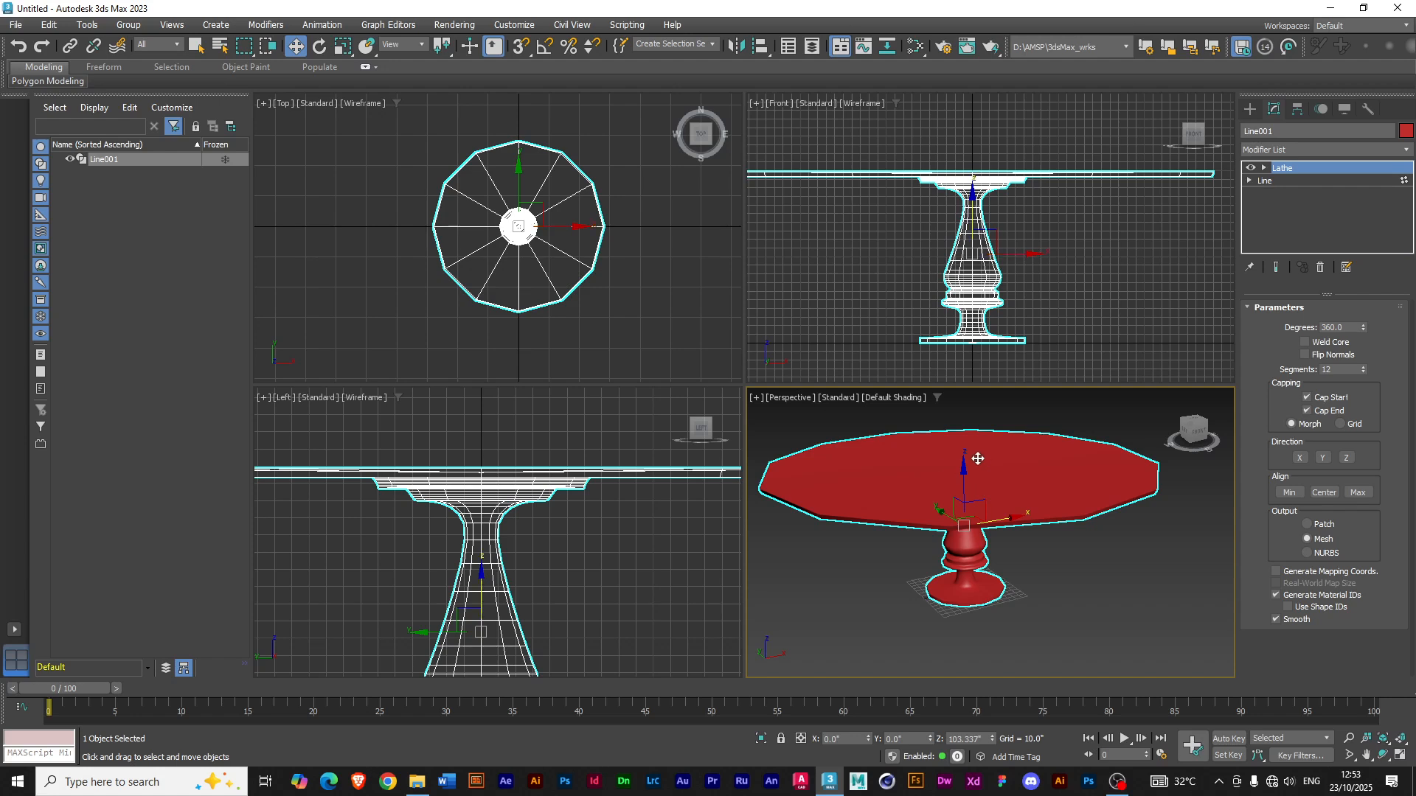
mouse_move(1364, 369)
left_mouse_down()
mouse_move(1370, 344)
mouse_move(1370, 365)
left_mouse_up()
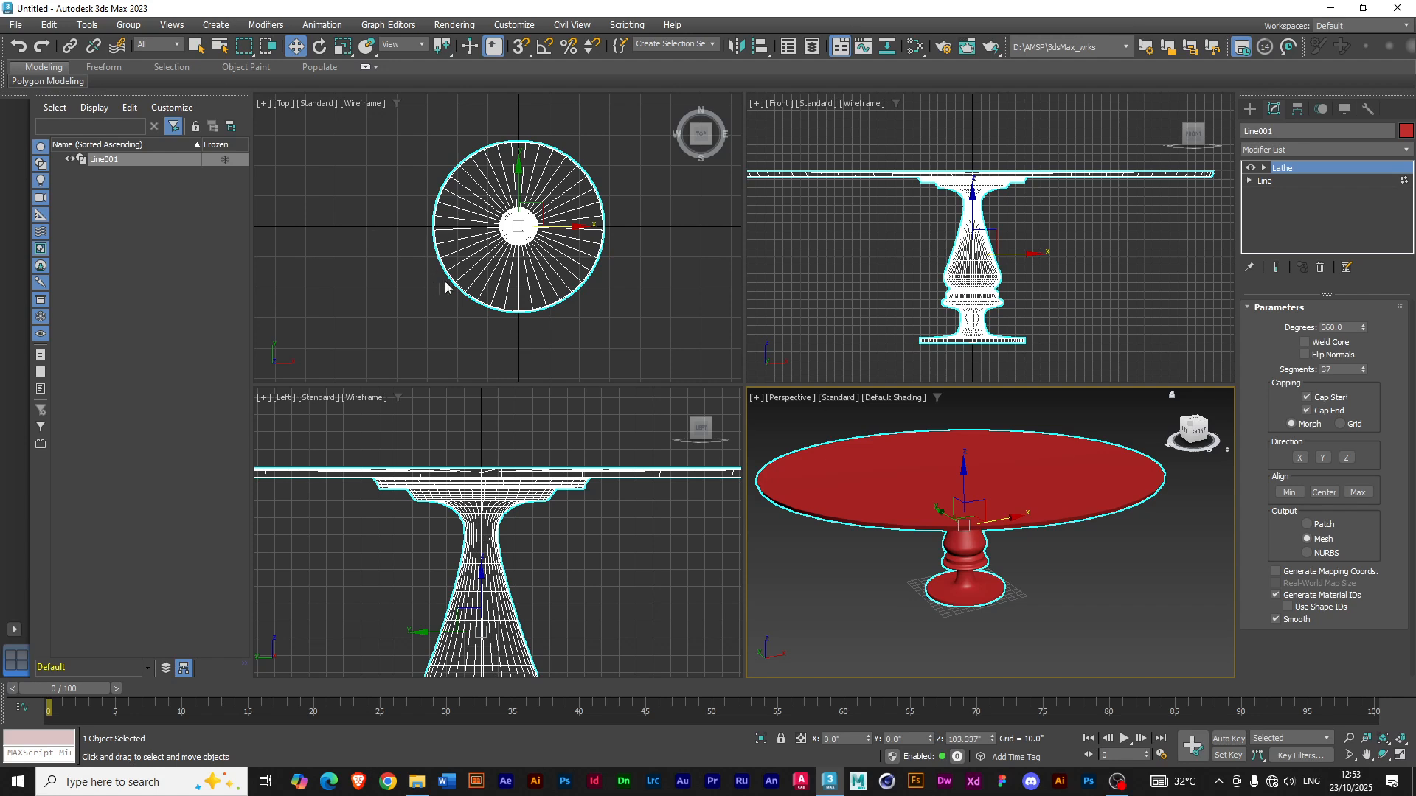
- Move the finished table away from the origin along world Y to about 483.6"
scroll(546, 459, "down", 4)
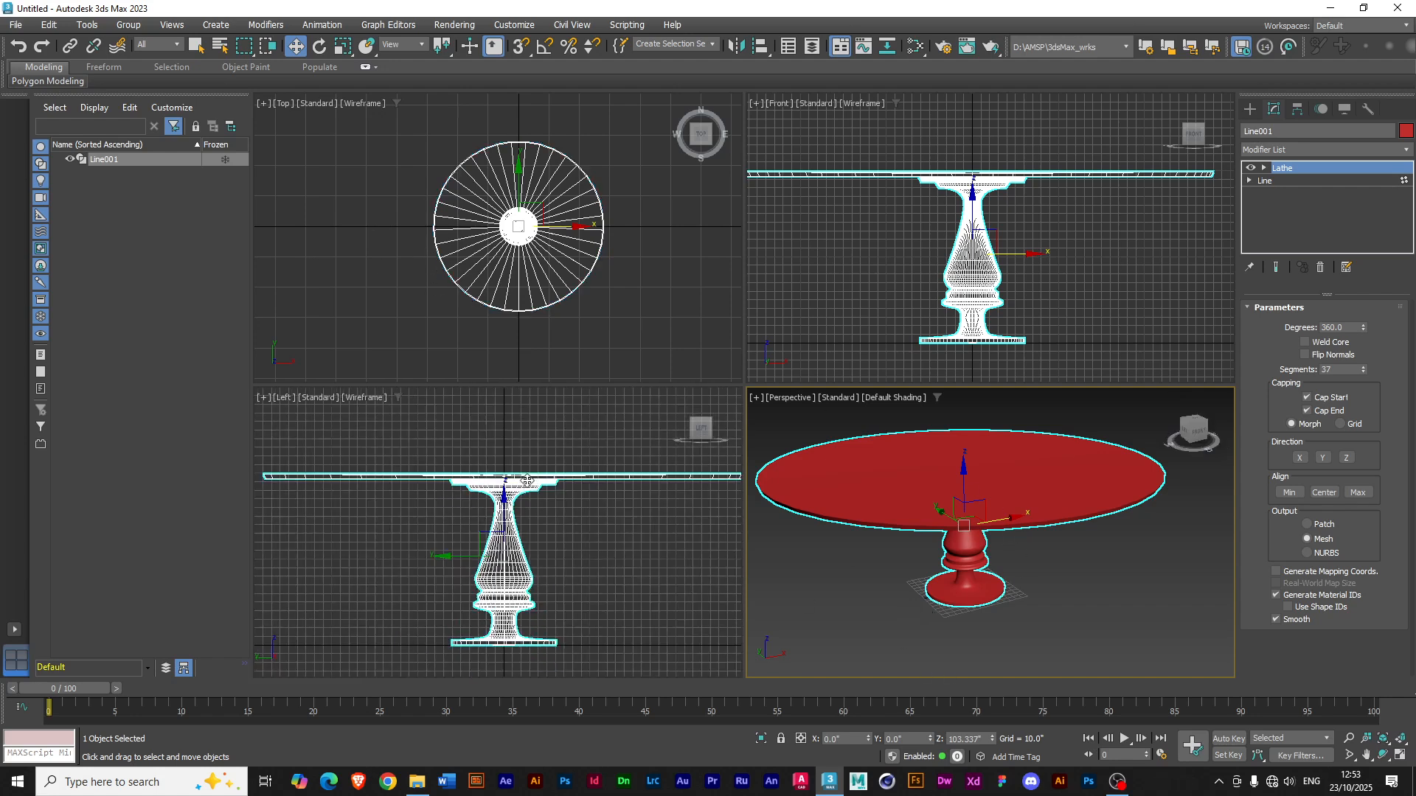
middle_click_drag(583, 609, 556, 589)
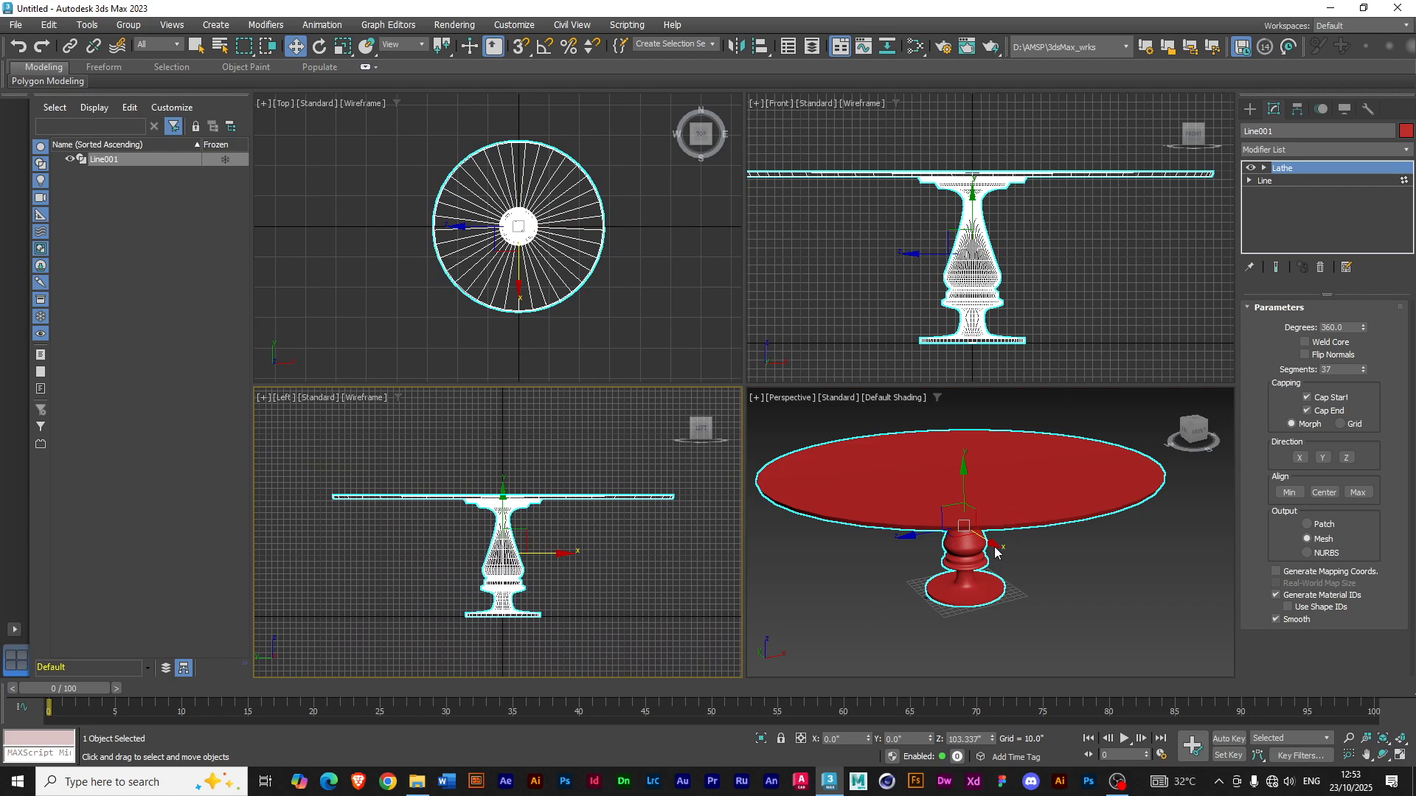
left_click_drag(562, 555, 269, 549)
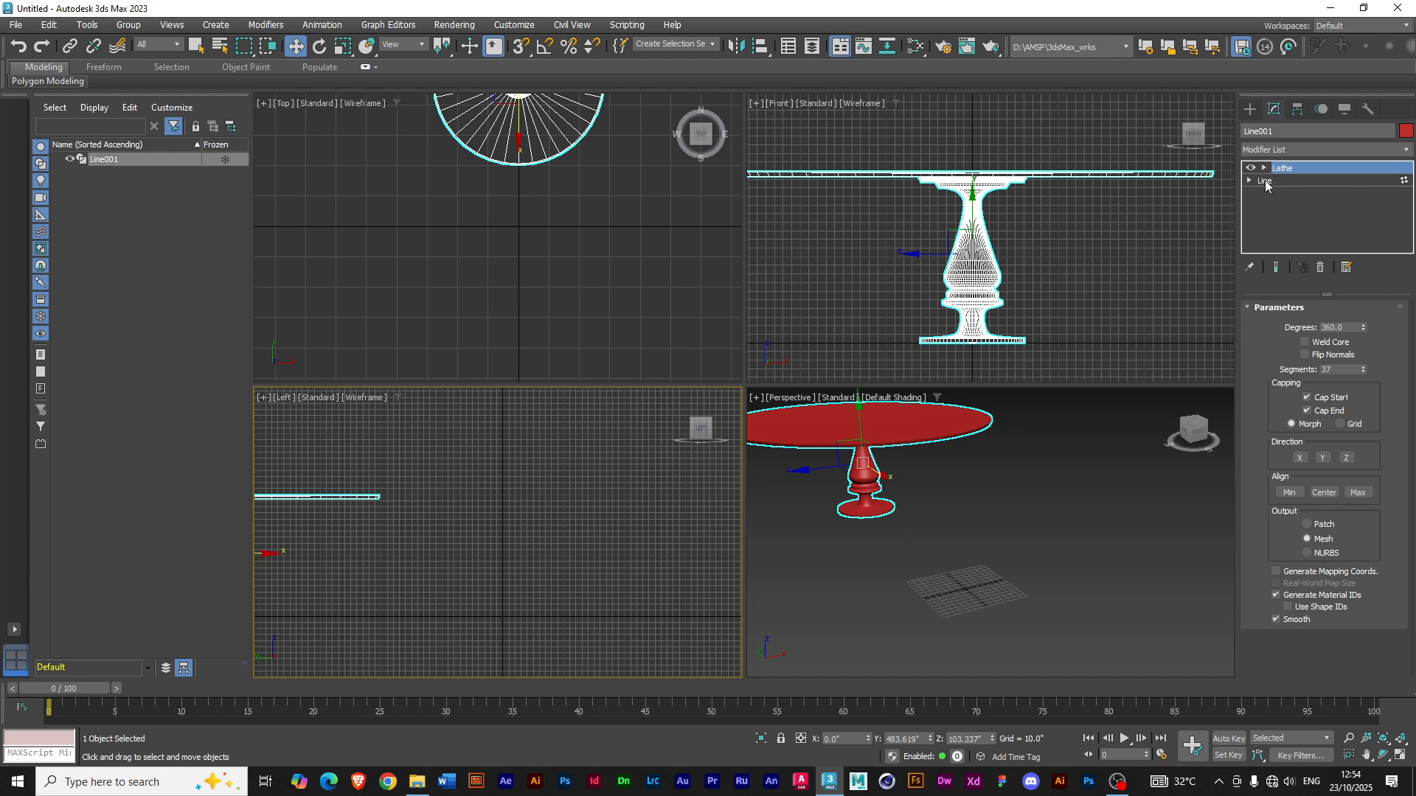
- Switch the table's Lathe off to view the bare profile line, and switch it back on
left_click(1265, 183)
left_click(1277, 170)
left_click(1251, 168)
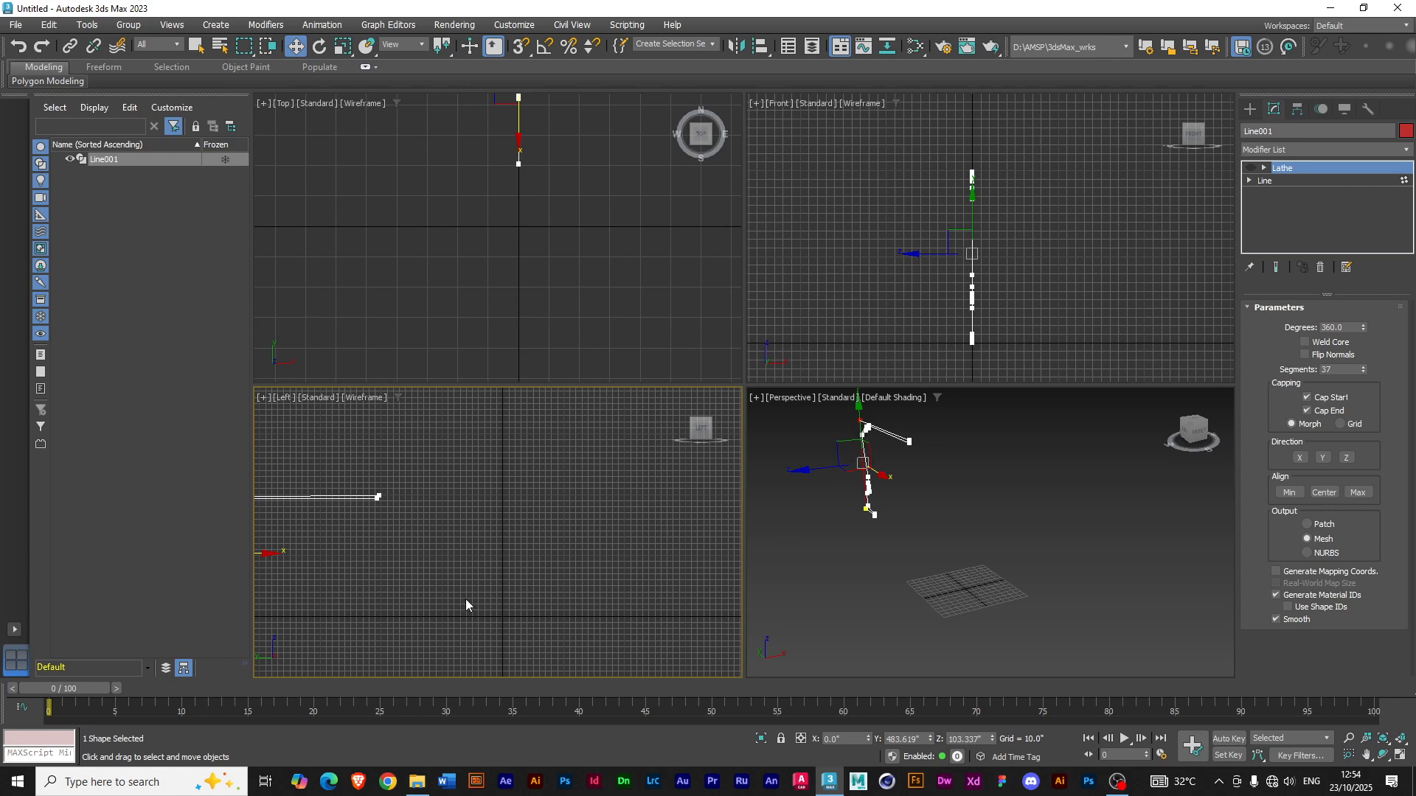
scroll(466, 576, "down", 2)
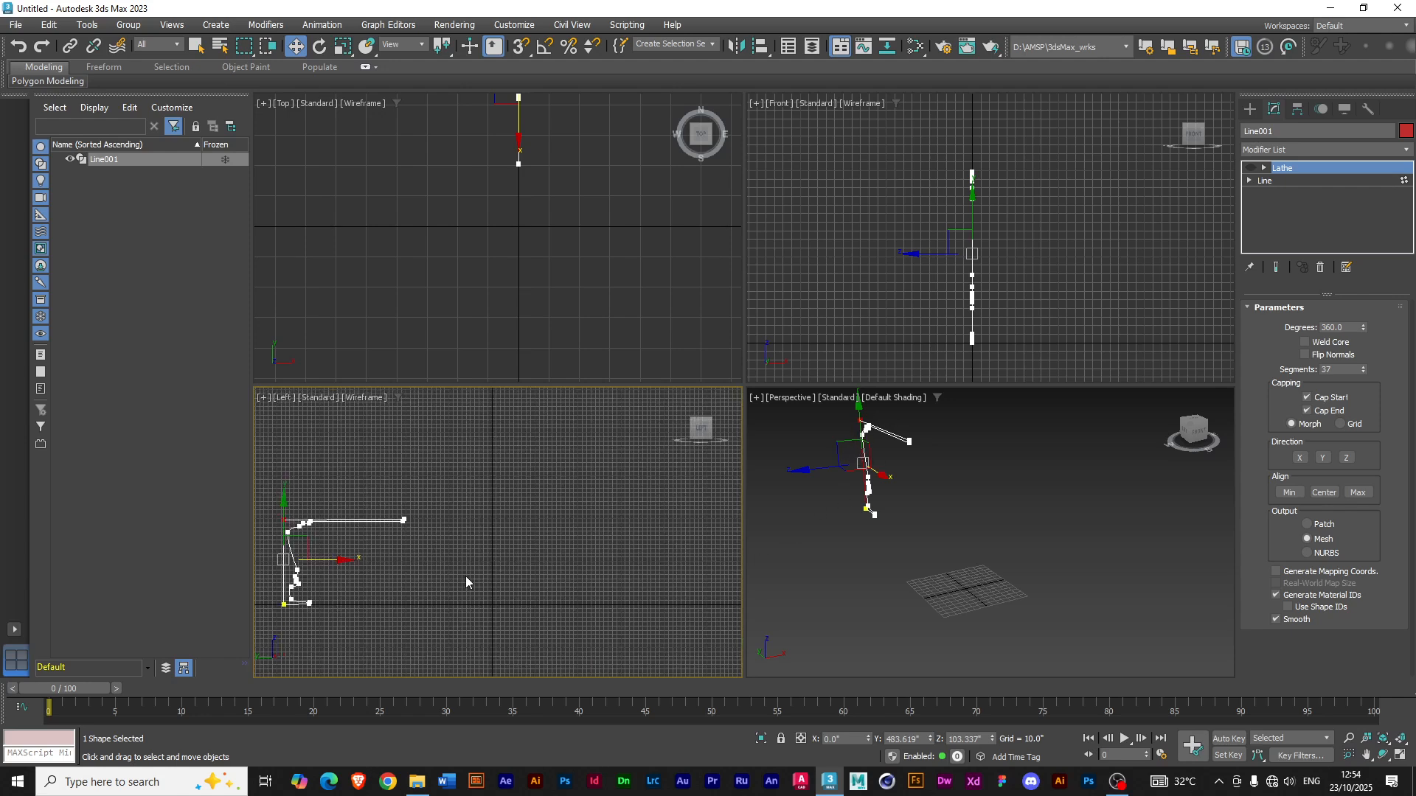
left_click(1250, 169)
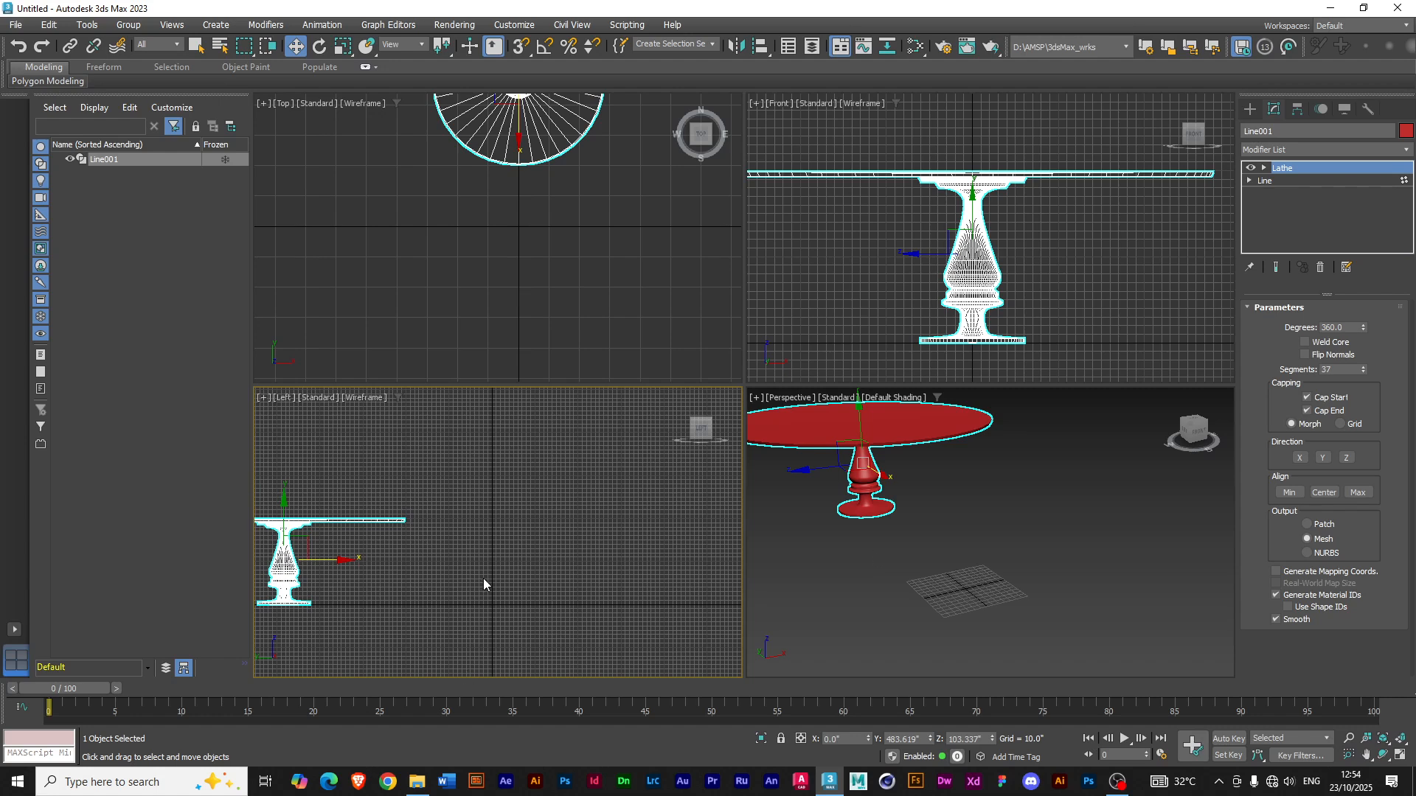
- Maximise the Left view and start a new line at the origin with a horizontal base segment about 18" long
key("alt+w")
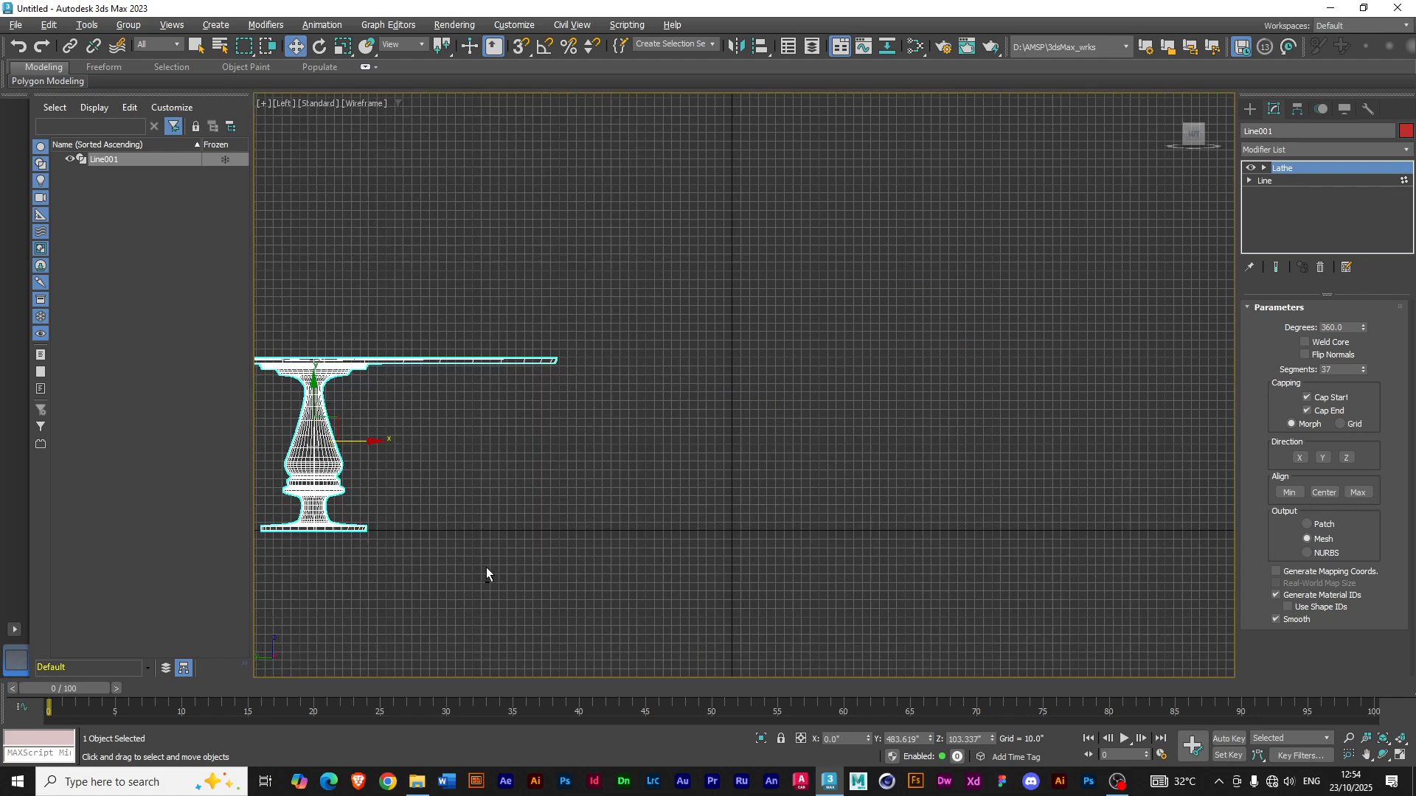
scroll(732, 511, "up", 5)
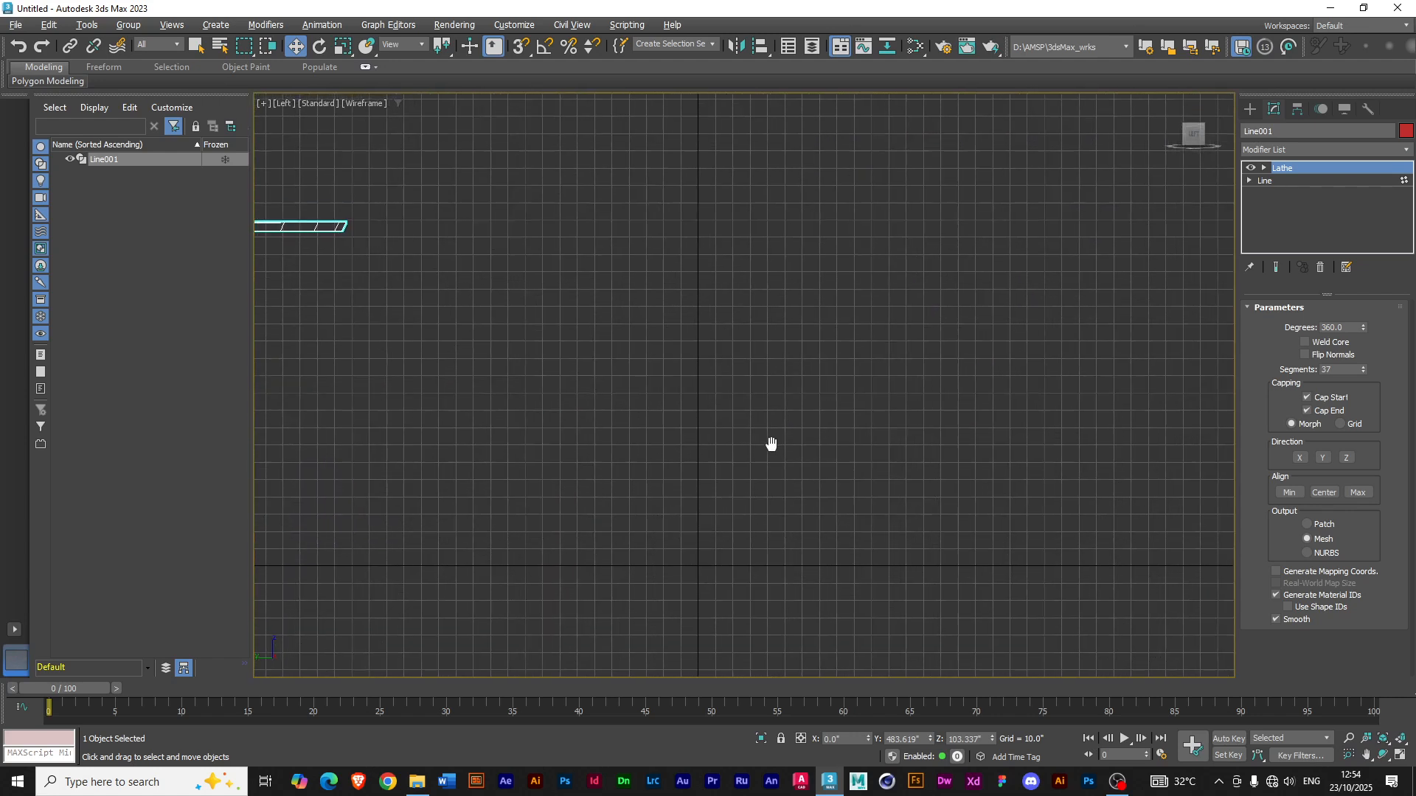
scroll(691, 521, "up", 3)
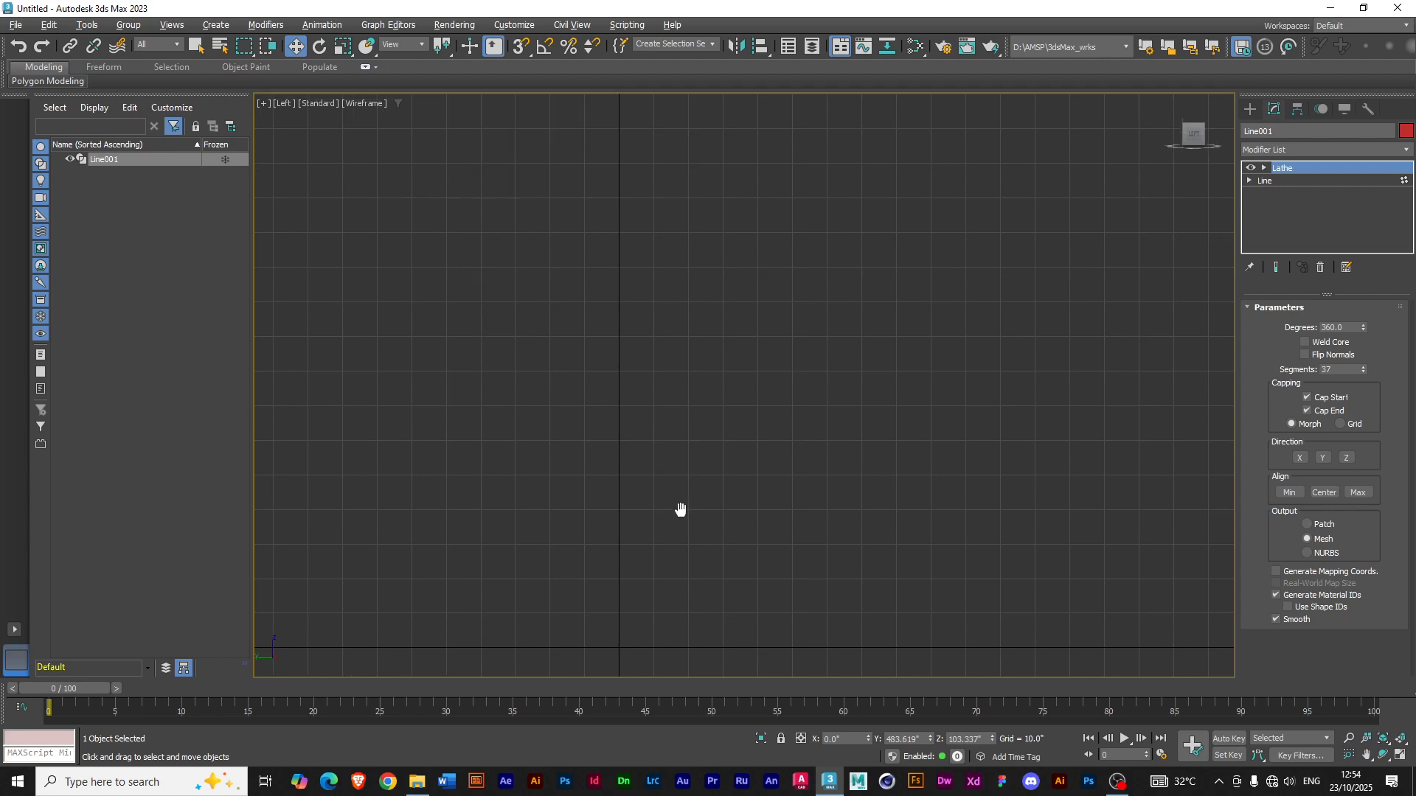
left_click(1251, 109)
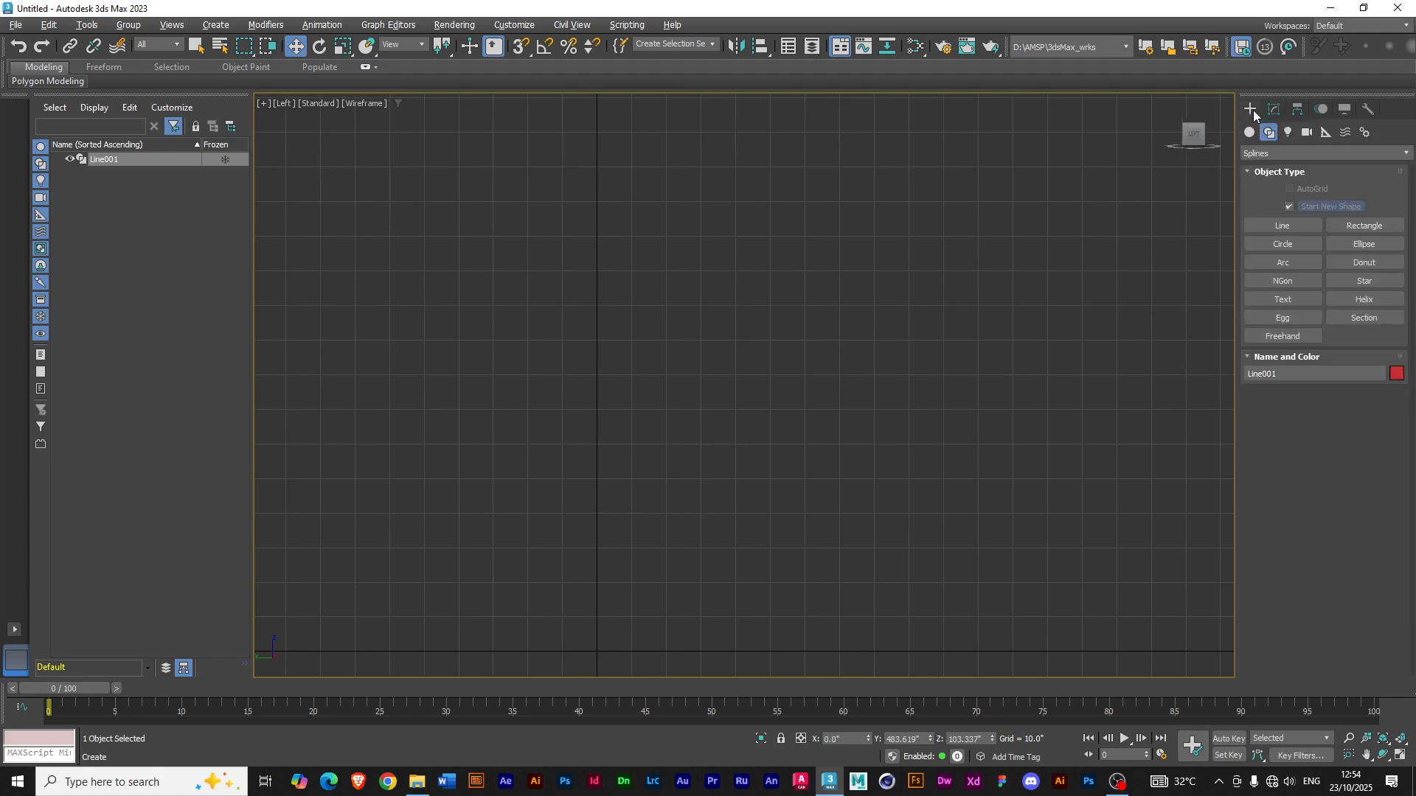
left_click(1275, 228)
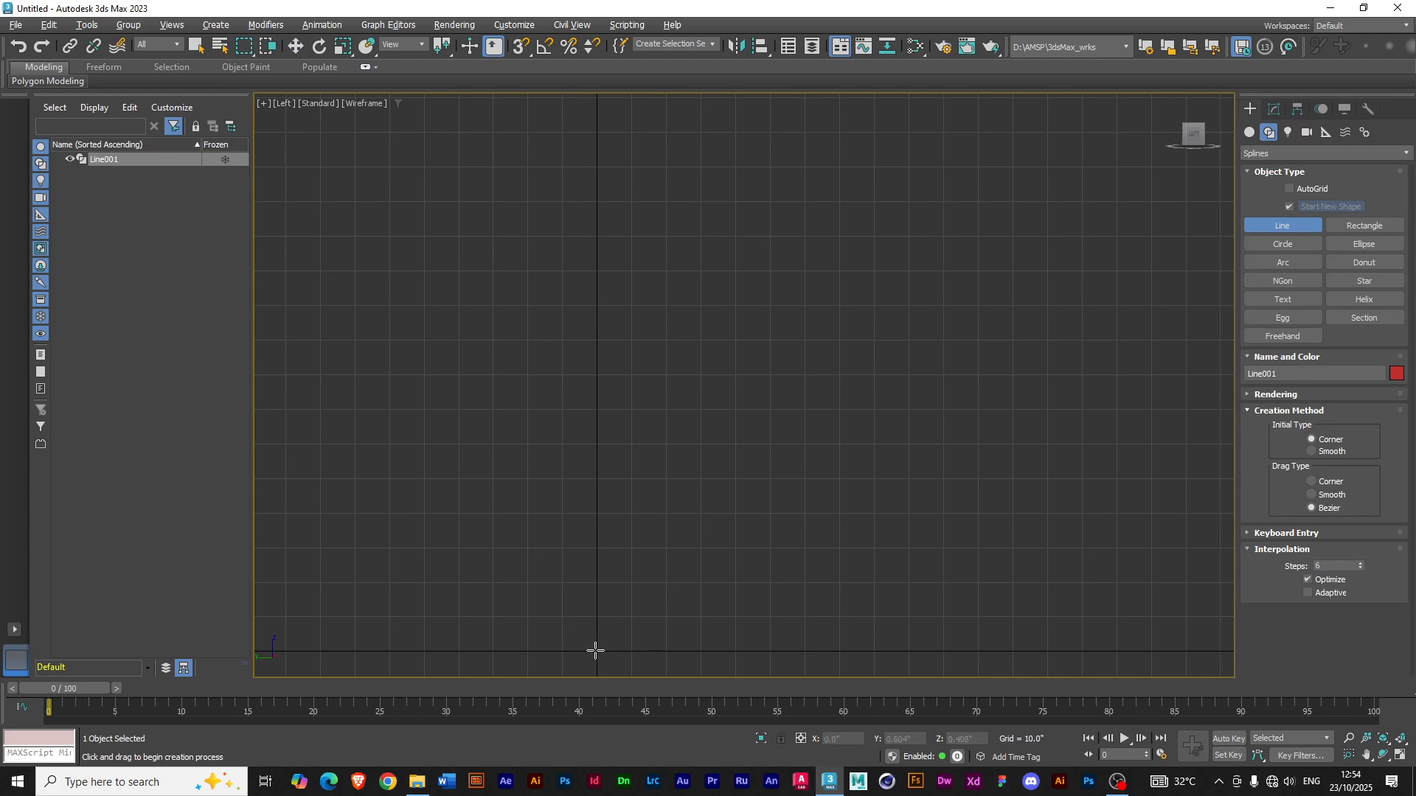
left_click(597, 651)
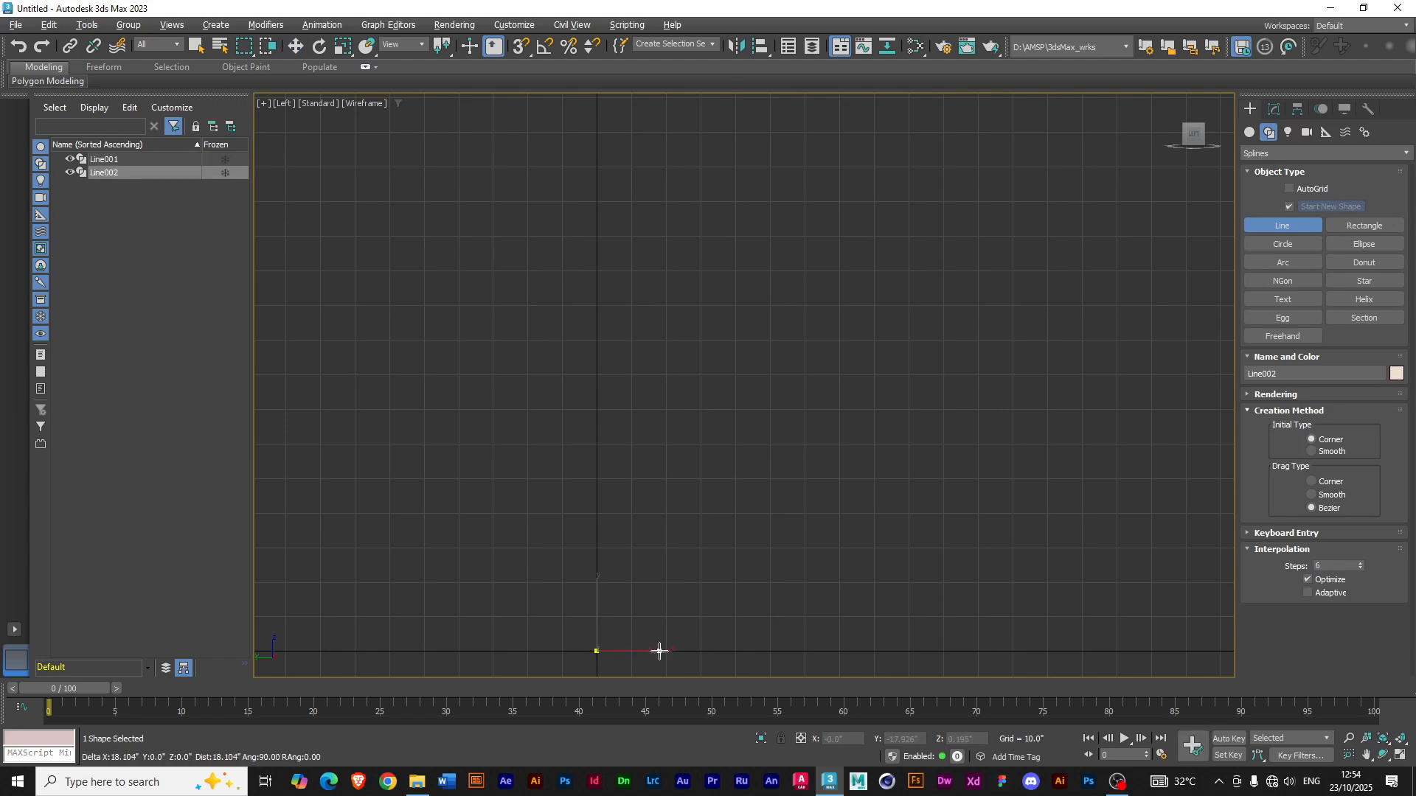
left_click(659, 651)
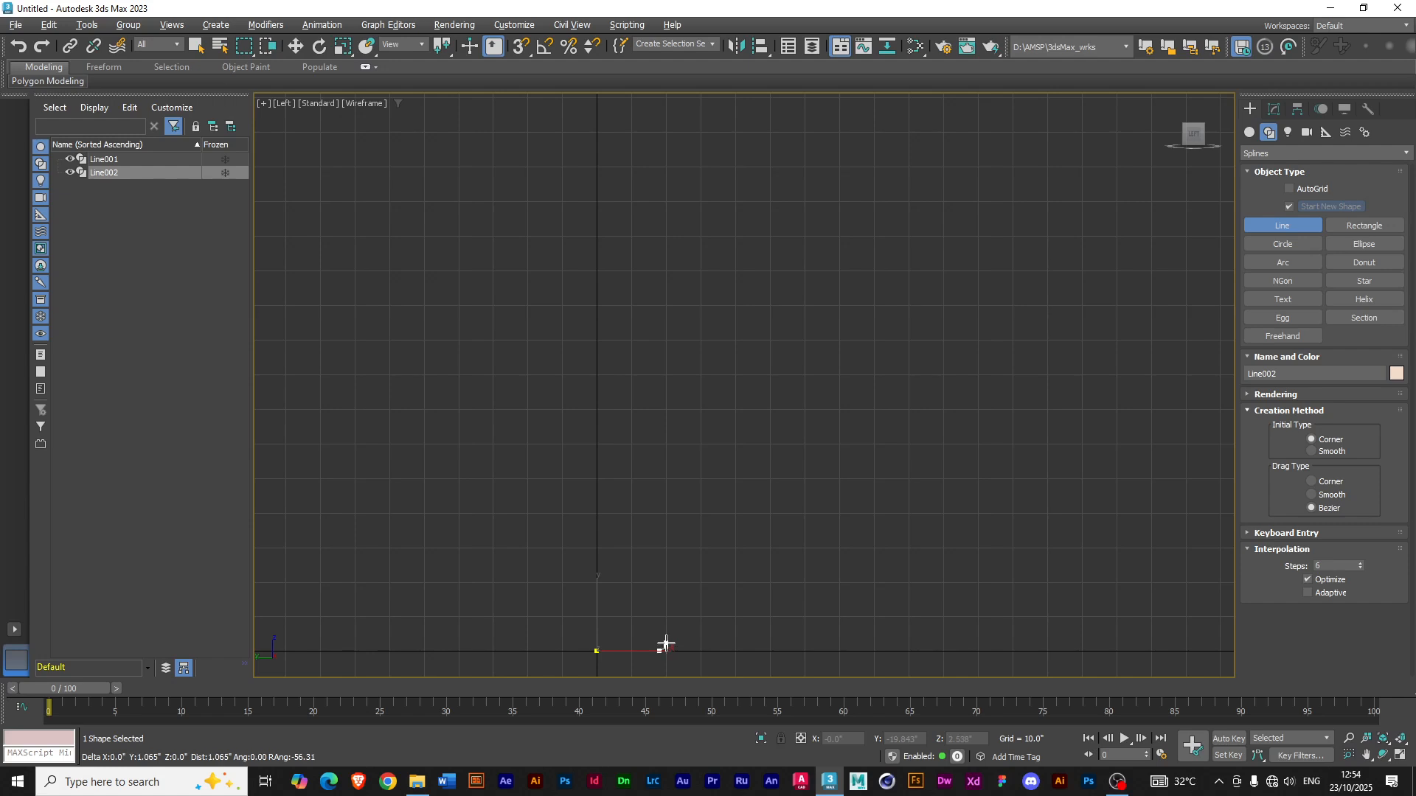
- Continue the line upward as an outer wall with a small waist near the base, a long straight body and an inward-tapering neck
left_click(660, 620)
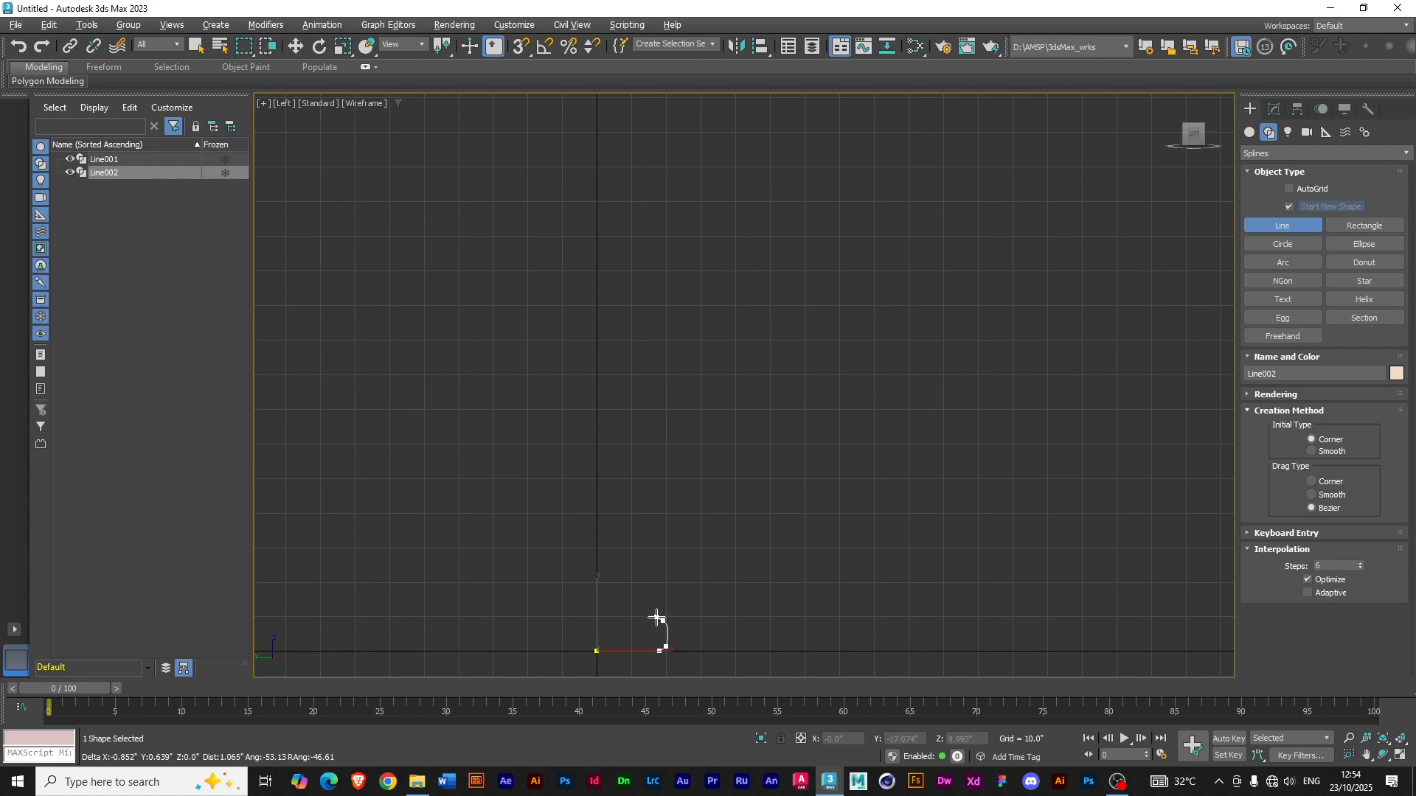
left_click(662, 610)
left_click(665, 600)
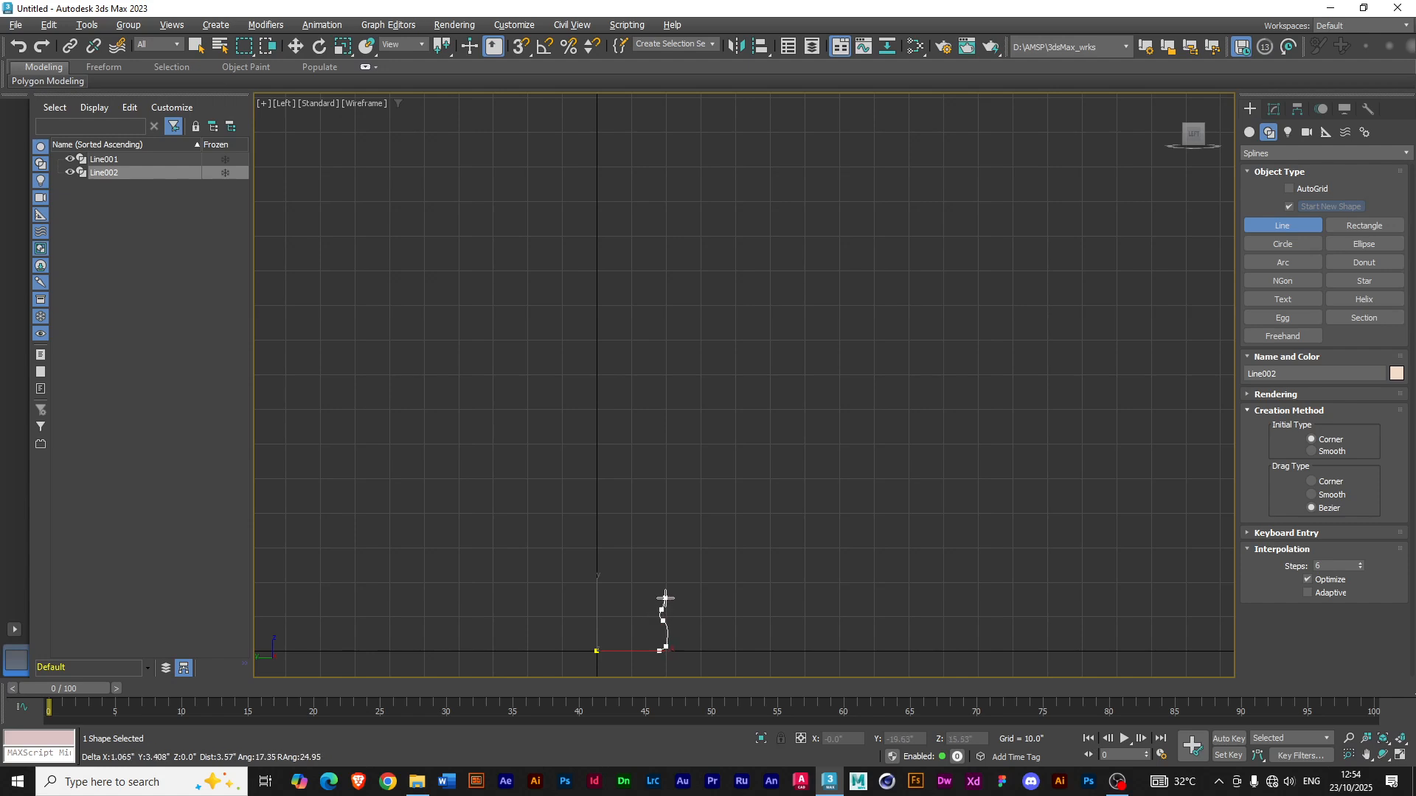
left_click(666, 578)
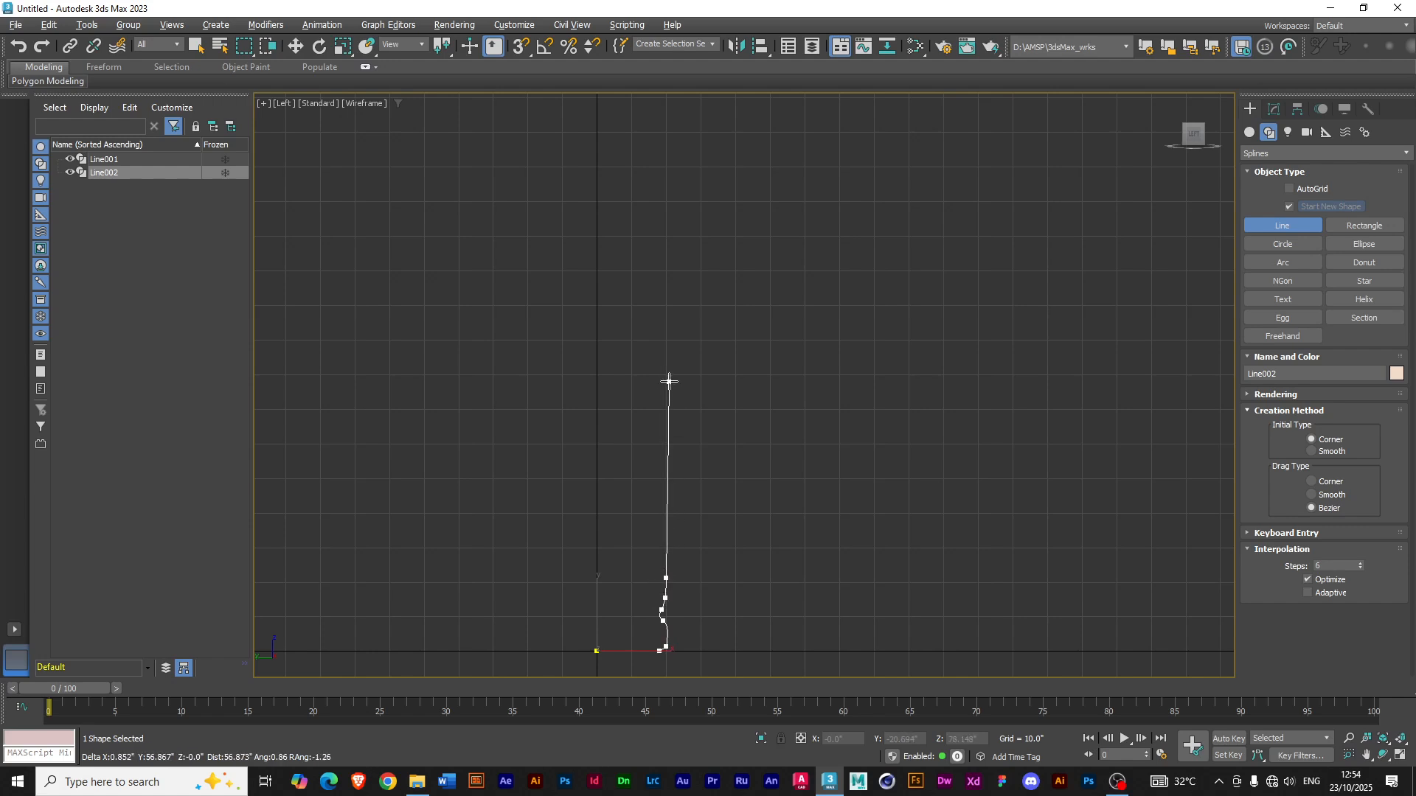
left_click(666, 380)
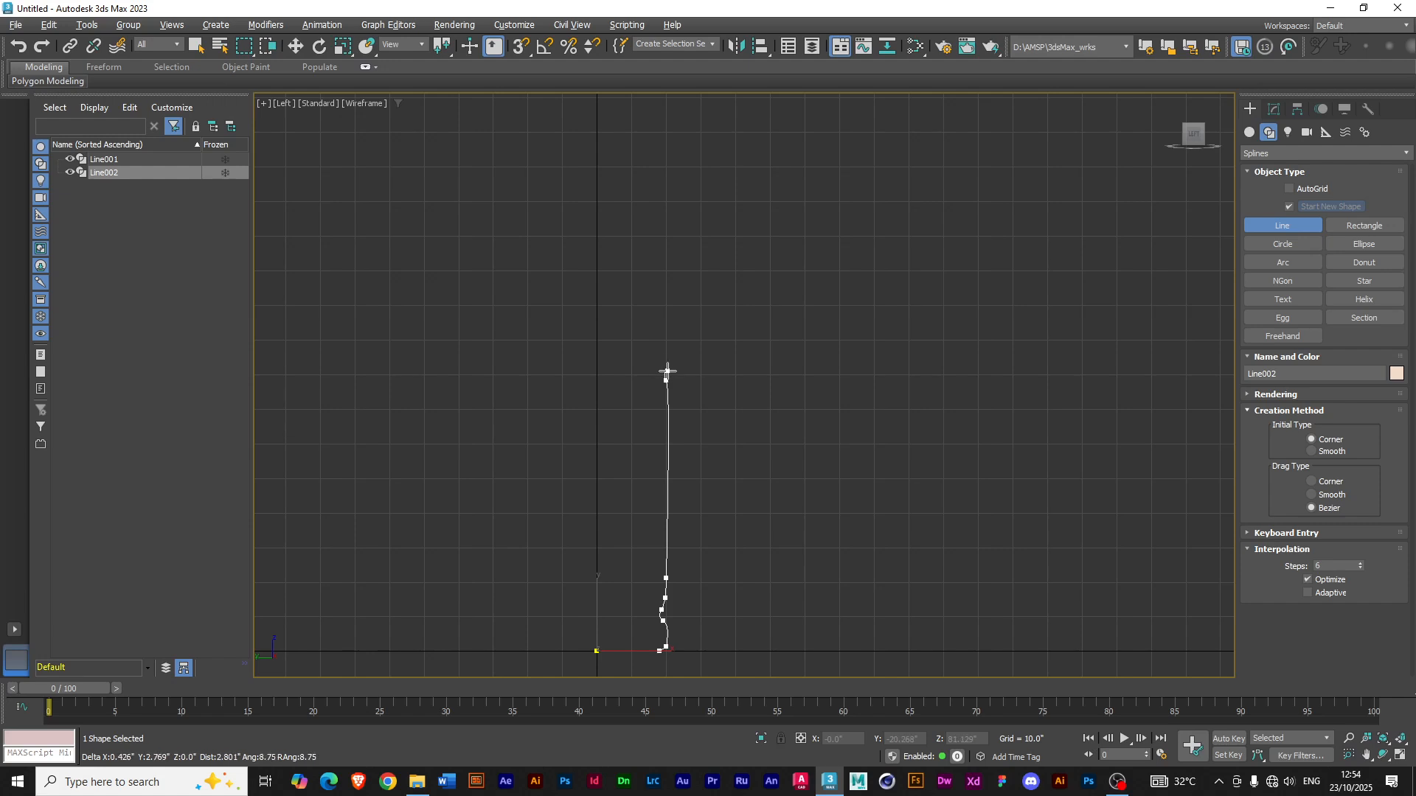
left_click(642, 267)
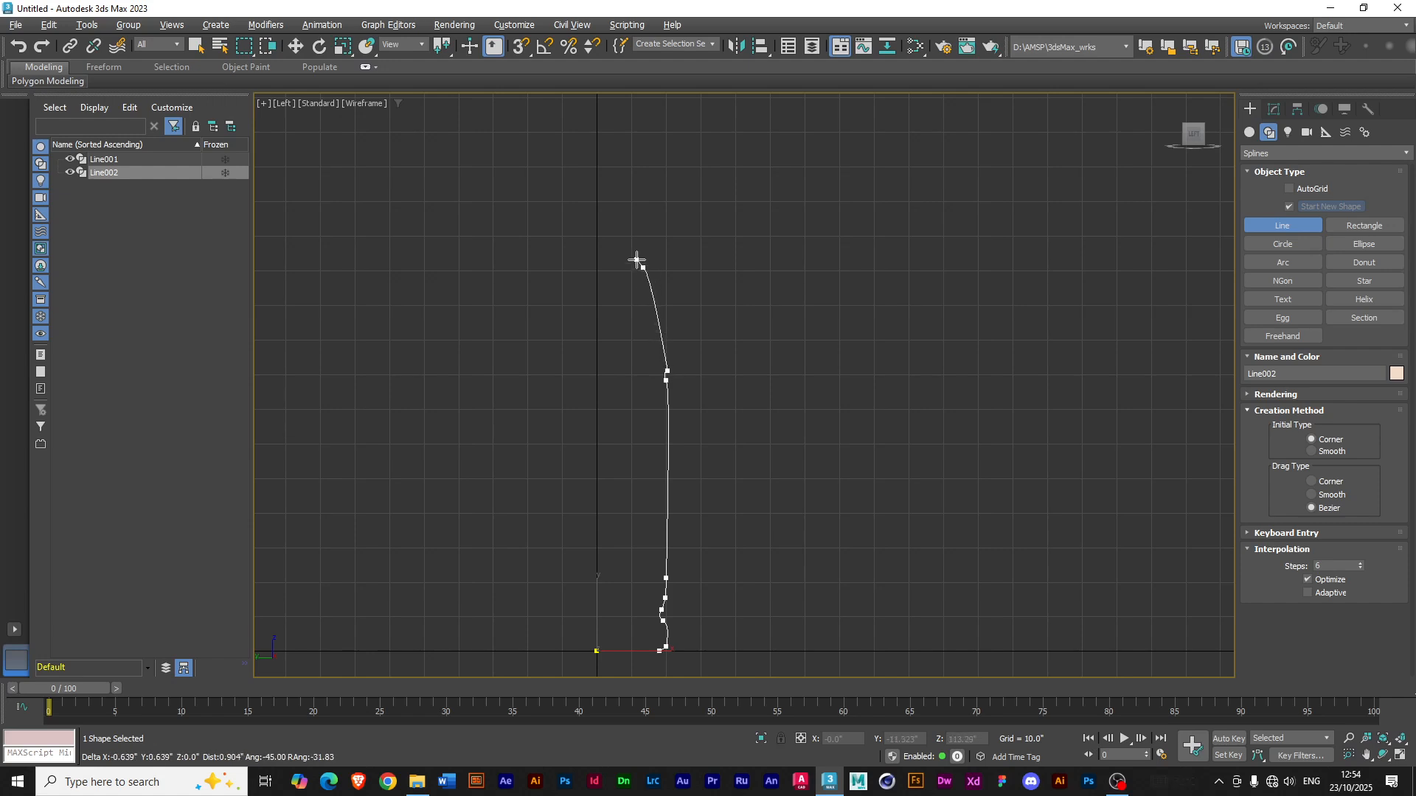
left_click(625, 216)
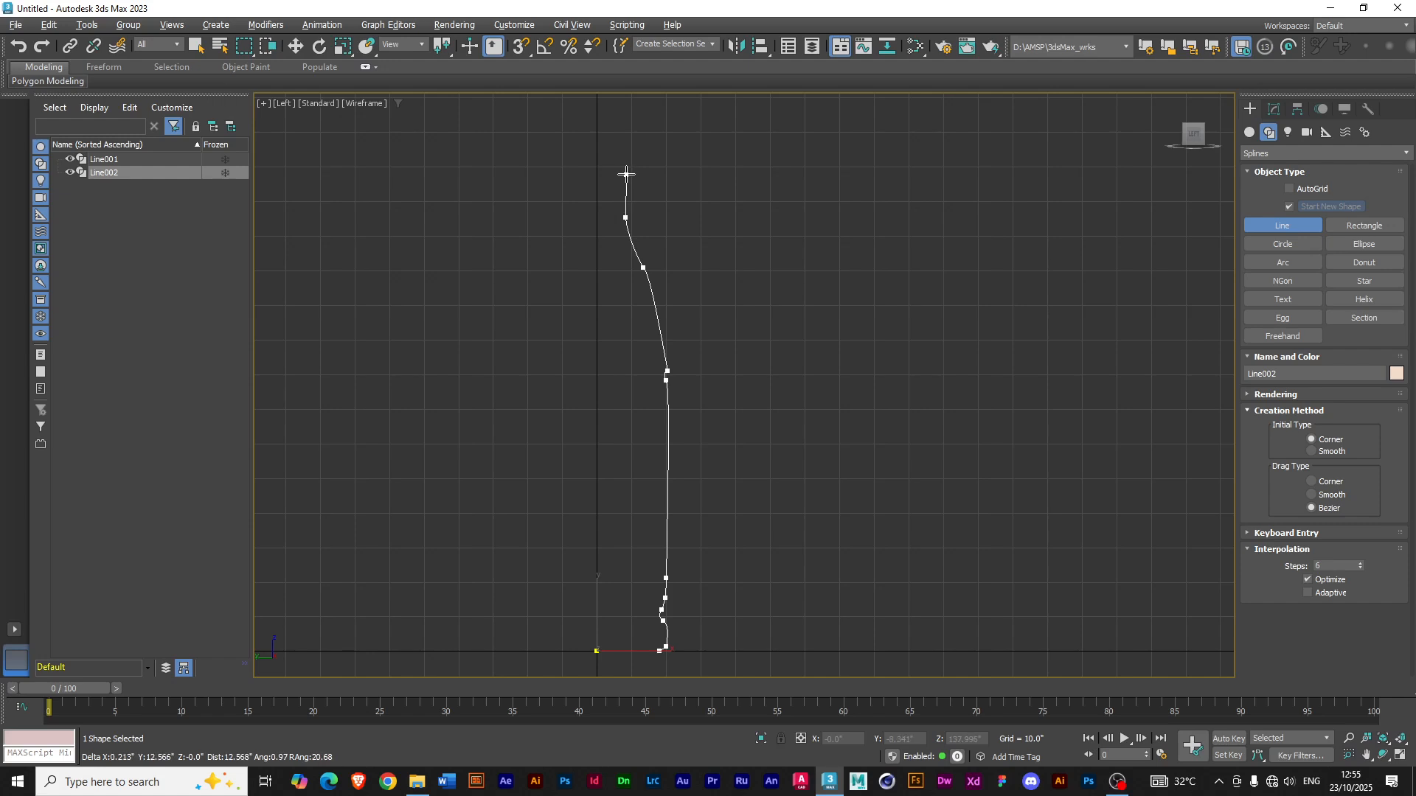
- Form a small lip about 142" above the base, bring the line back down inside the neck, and finish it as an open spline
left_click(628, 175)
left_click(633, 168)
left_click(626, 162)
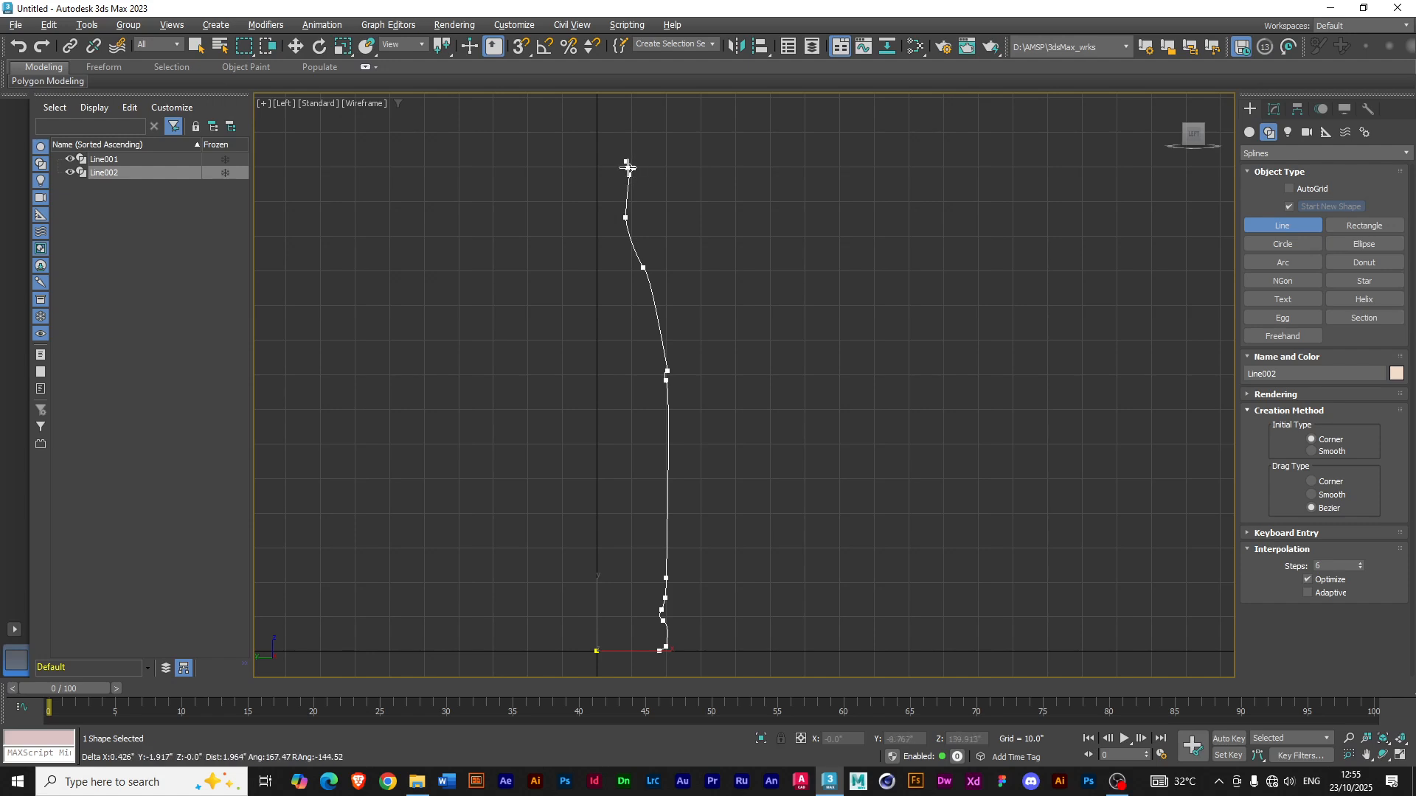
left_click(623, 180)
left_click(618, 228)
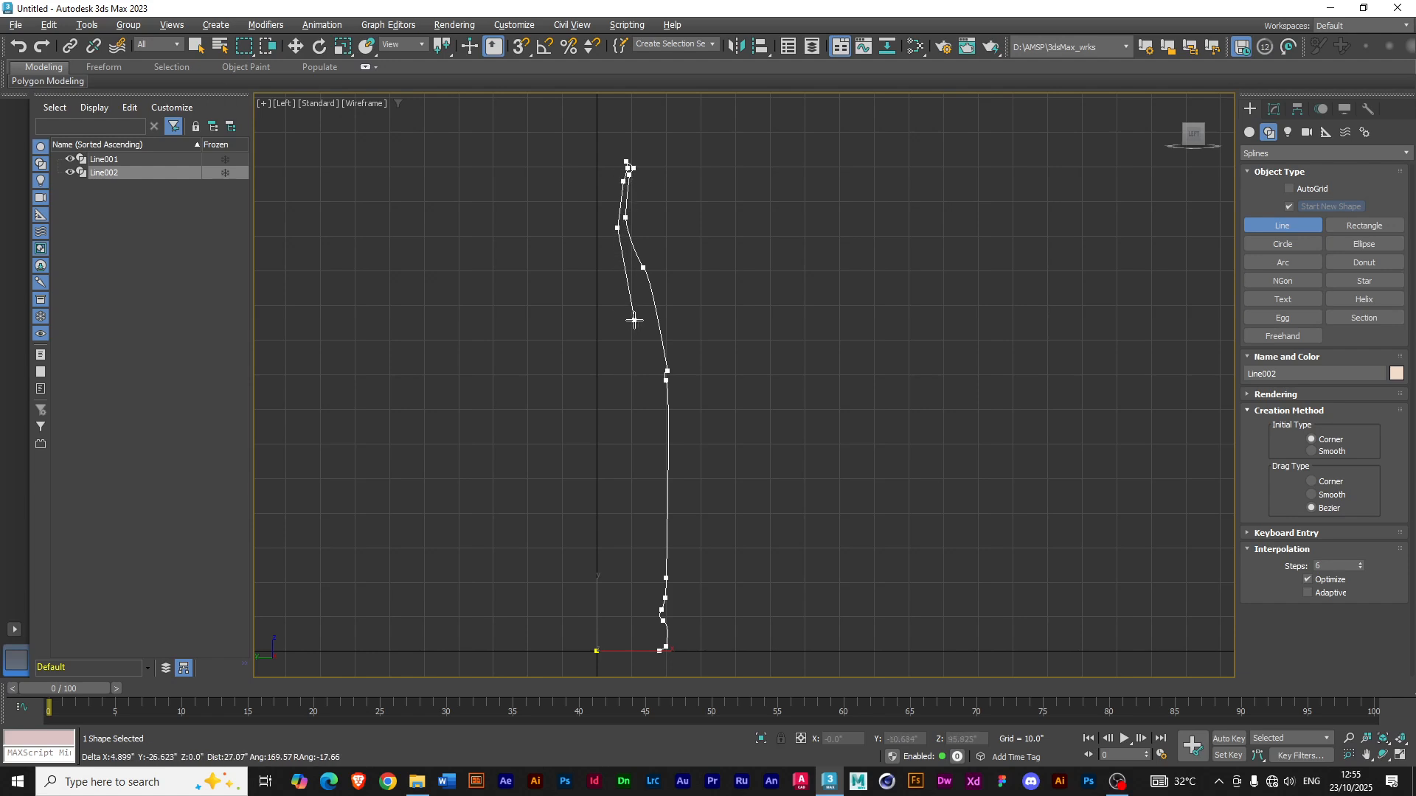
left_click(638, 321)
right_click(637, 321)
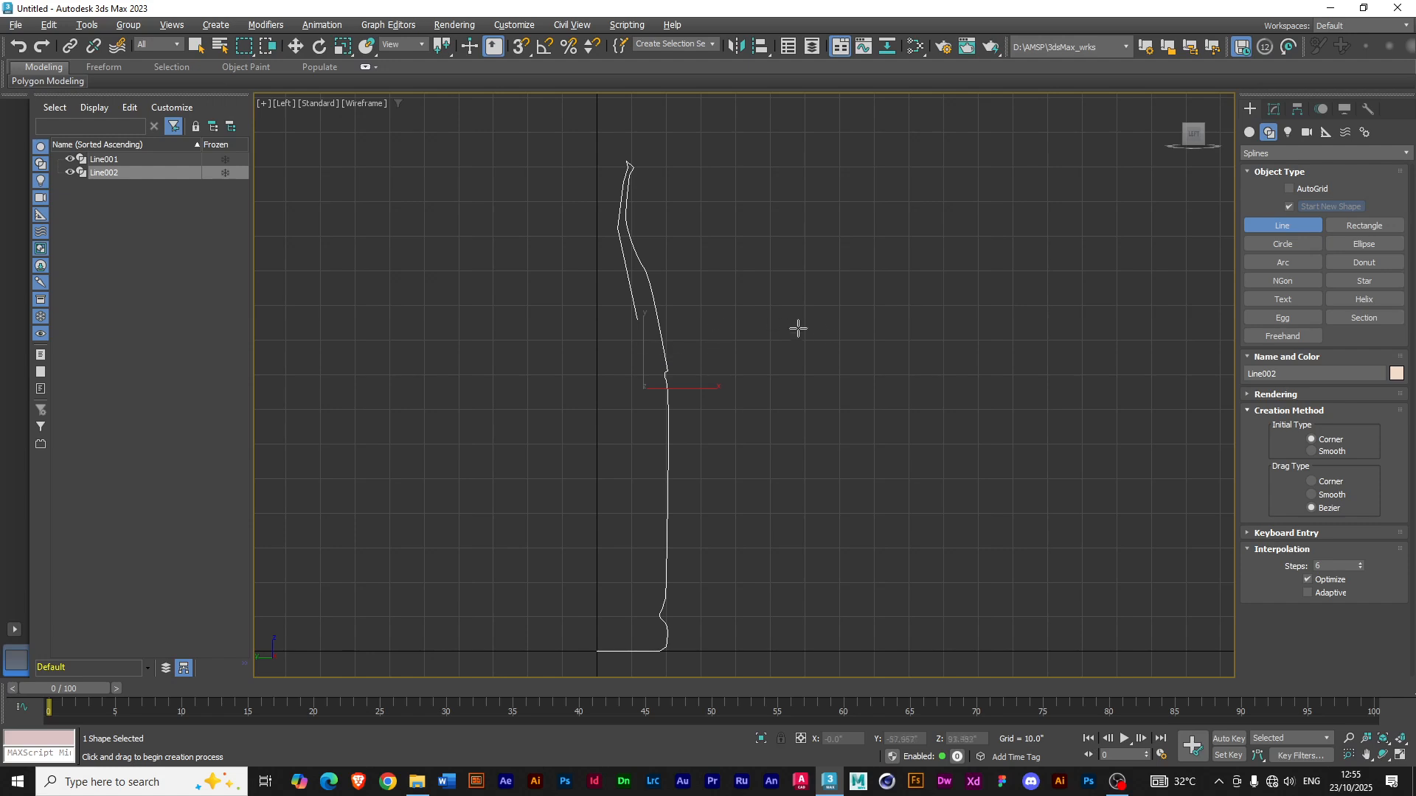
- Enter vertex editing on the new line and shift the lip vertices toward the vertical axis
key("w")
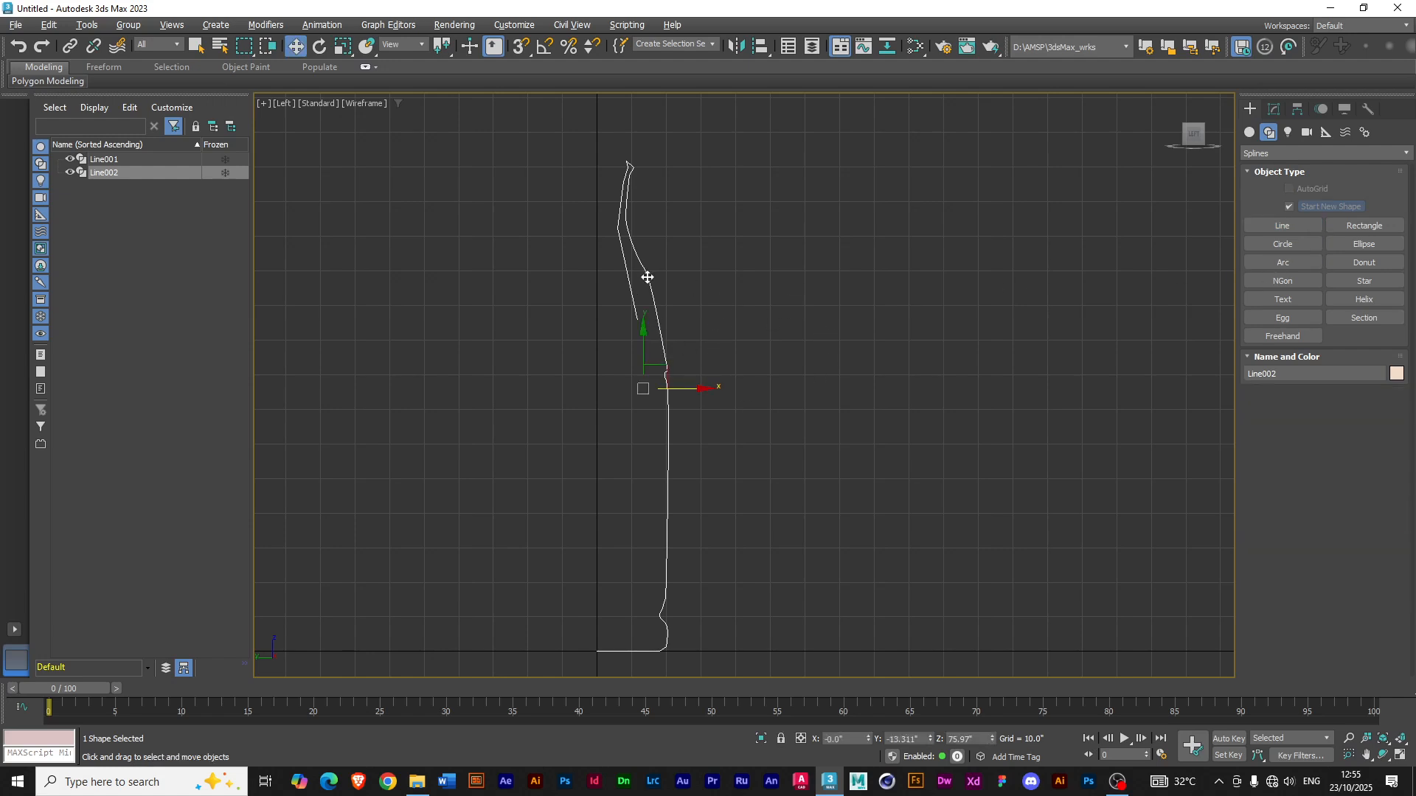
left_click(1273, 109)
left_click(1257, 169)
left_click(1276, 182)
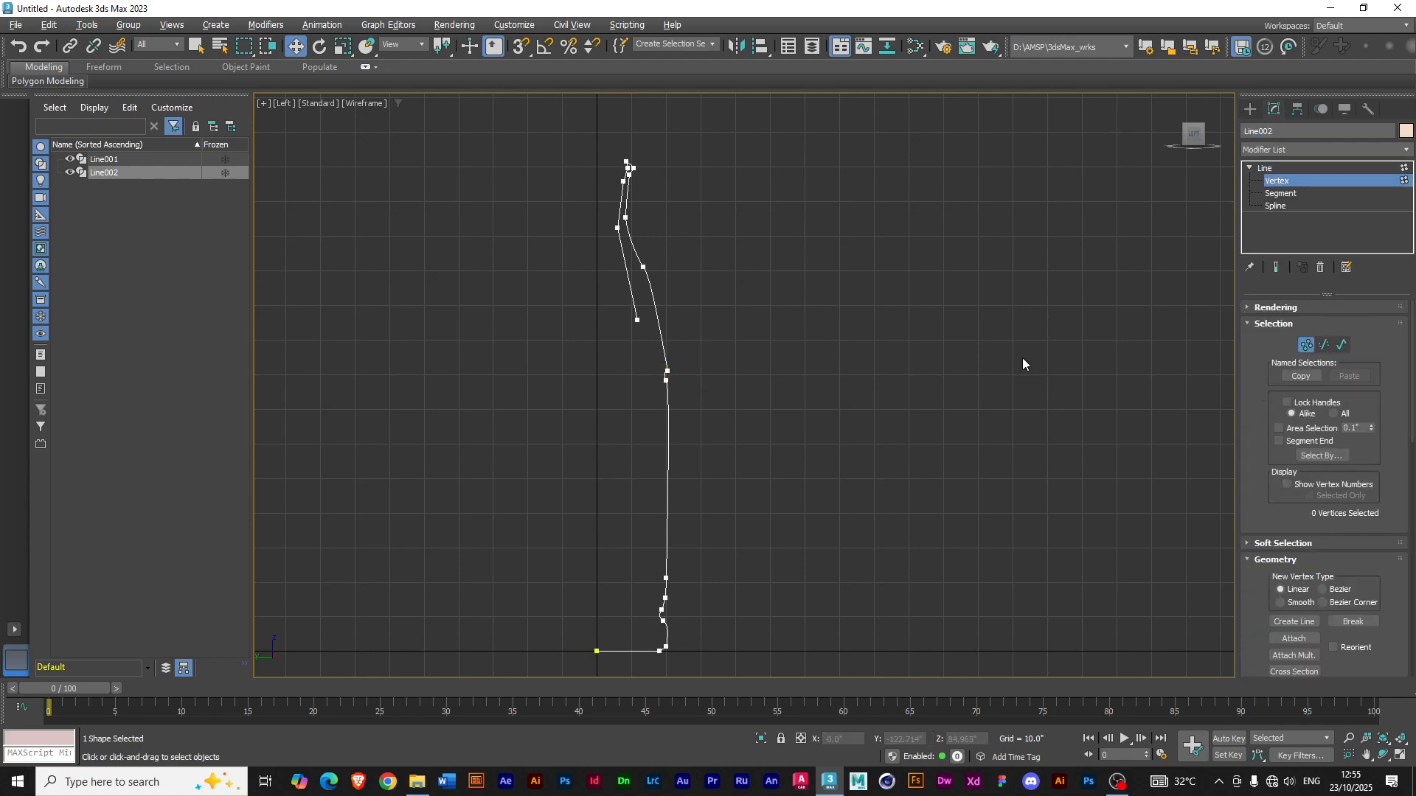
left_click_drag(607, 142, 668, 175)
- Adjust the tangent handles of the two outer neck vertices to straighten the neck's curve
left_click(630, 222)
left_click(625, 218)
left_click_drag(631, 231, 628, 230)
left_click(647, 271)
left_click_drag(648, 276, 646, 281)
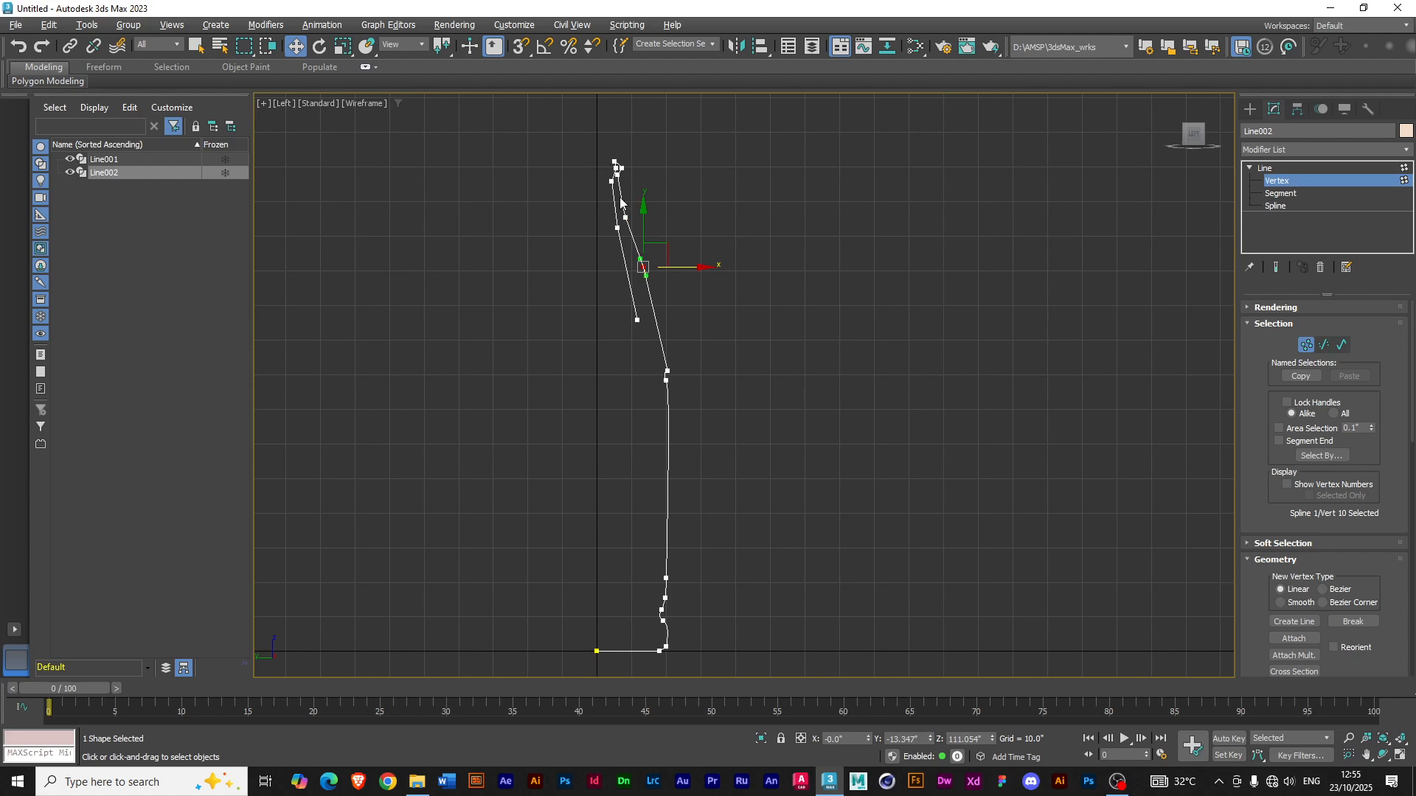
- Shift the lip and upper neck vertices together closer to the vertical axis, and check the neck's curvature
left_click_drag(601, 148, 679, 217)
left_click(643, 267)
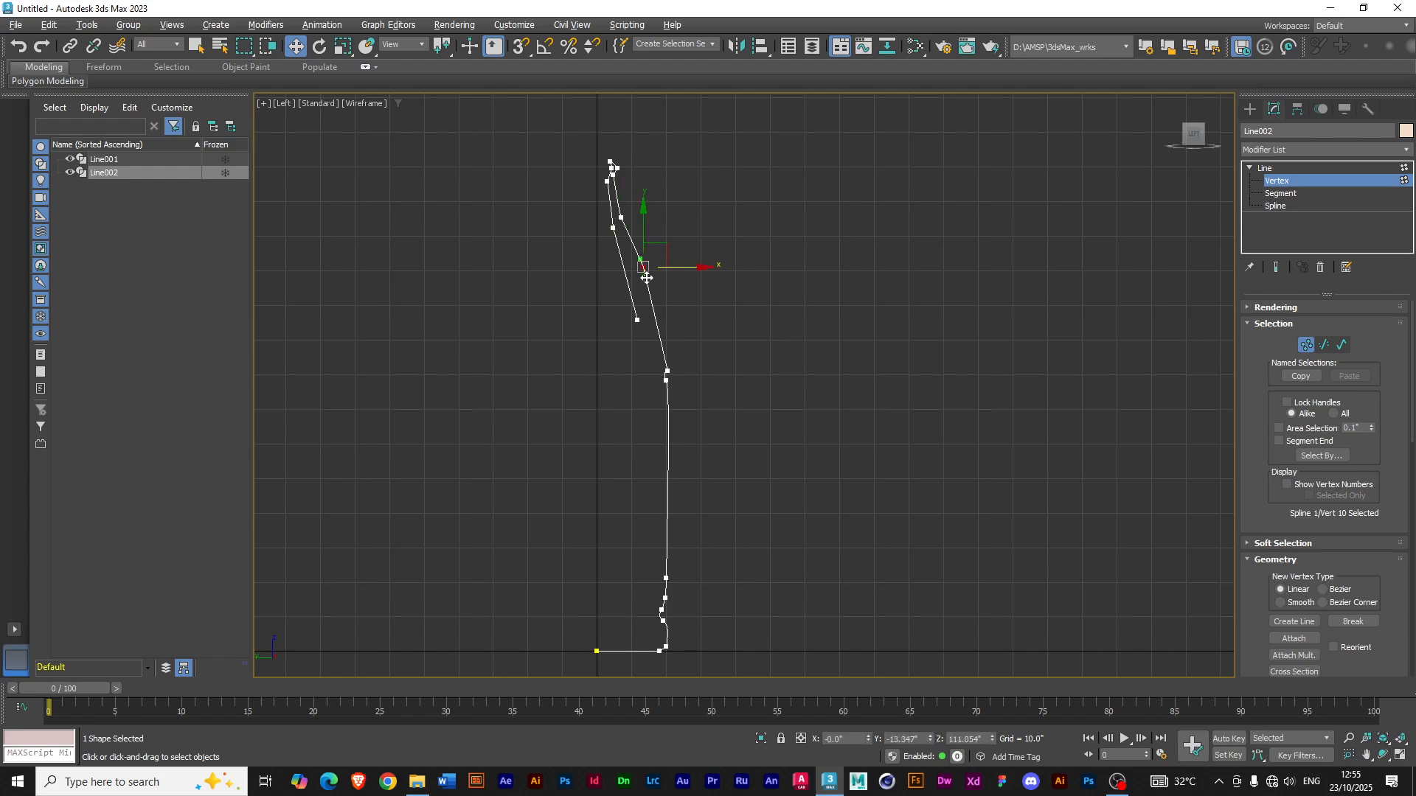
left_click_drag(648, 288, 620, 383)
scroll(652, 262, "up", 10)
scroll(618, 378, "down", 10)
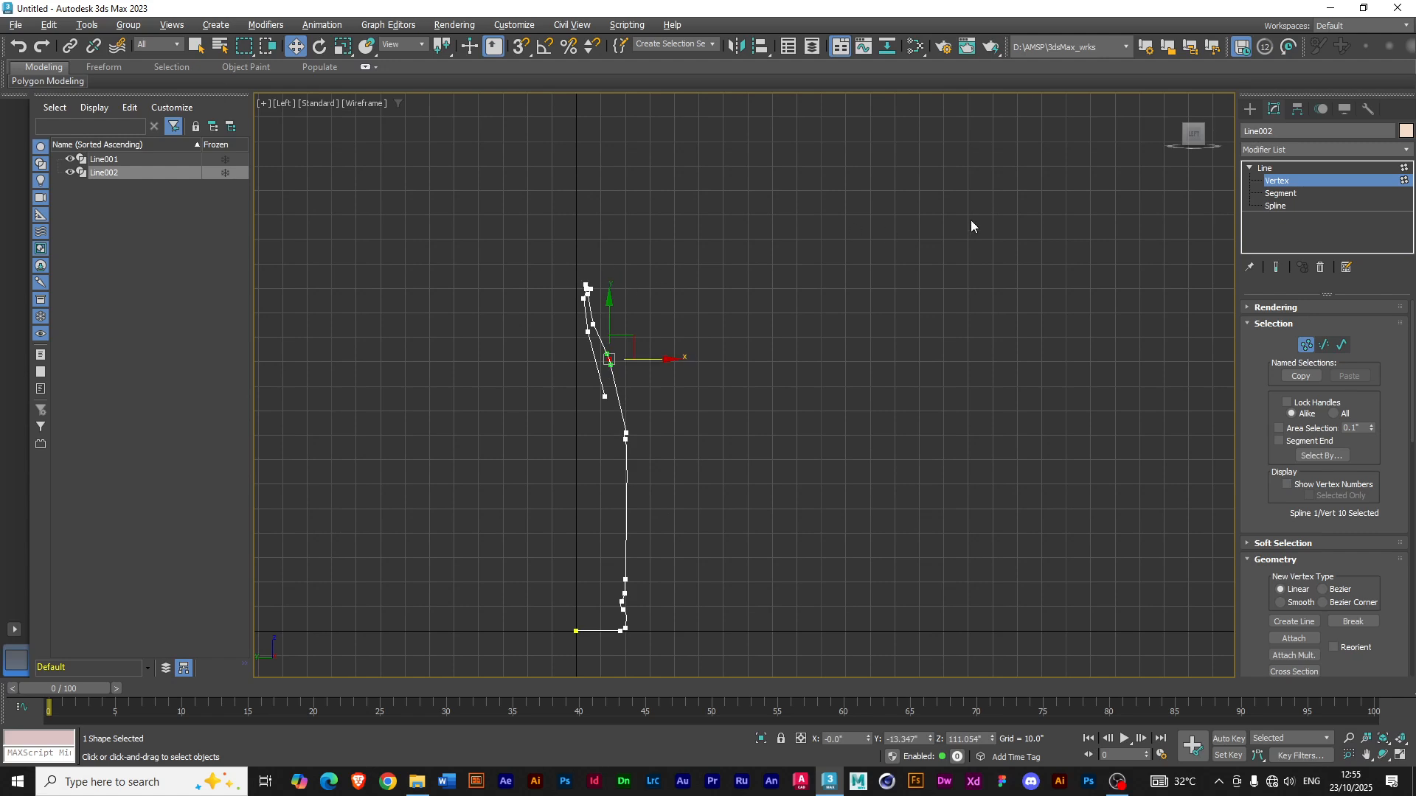
- Move the lip's outer vertex to about Y -5.52" and Z 141.75", level with the topmost vertex
left_click(1265, 168)
scroll(610, 295, "up", 5)
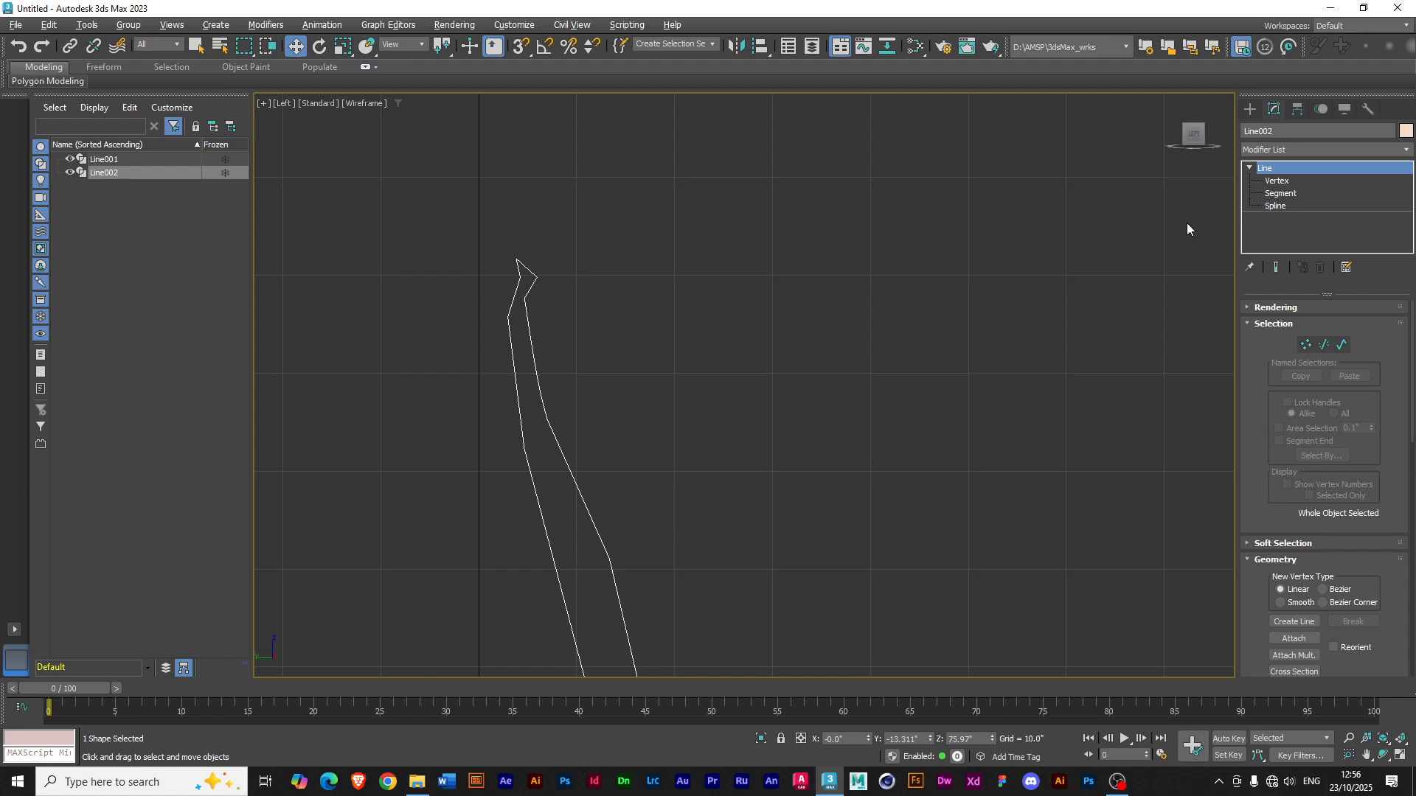
left_click(1277, 180)
left_click(536, 277)
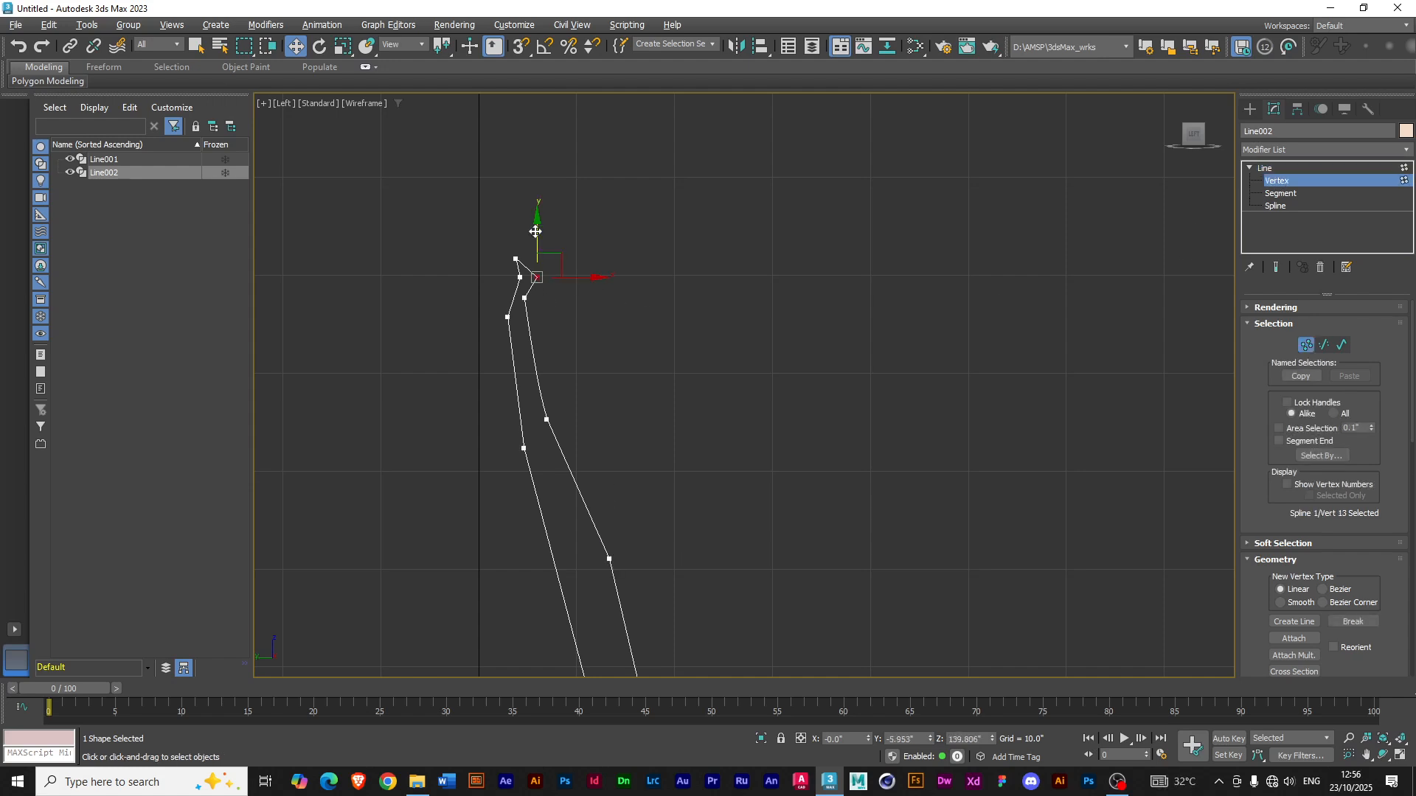
left_click_drag(536, 221, 536, 202)
left_click_drag(595, 257, 546, 272)
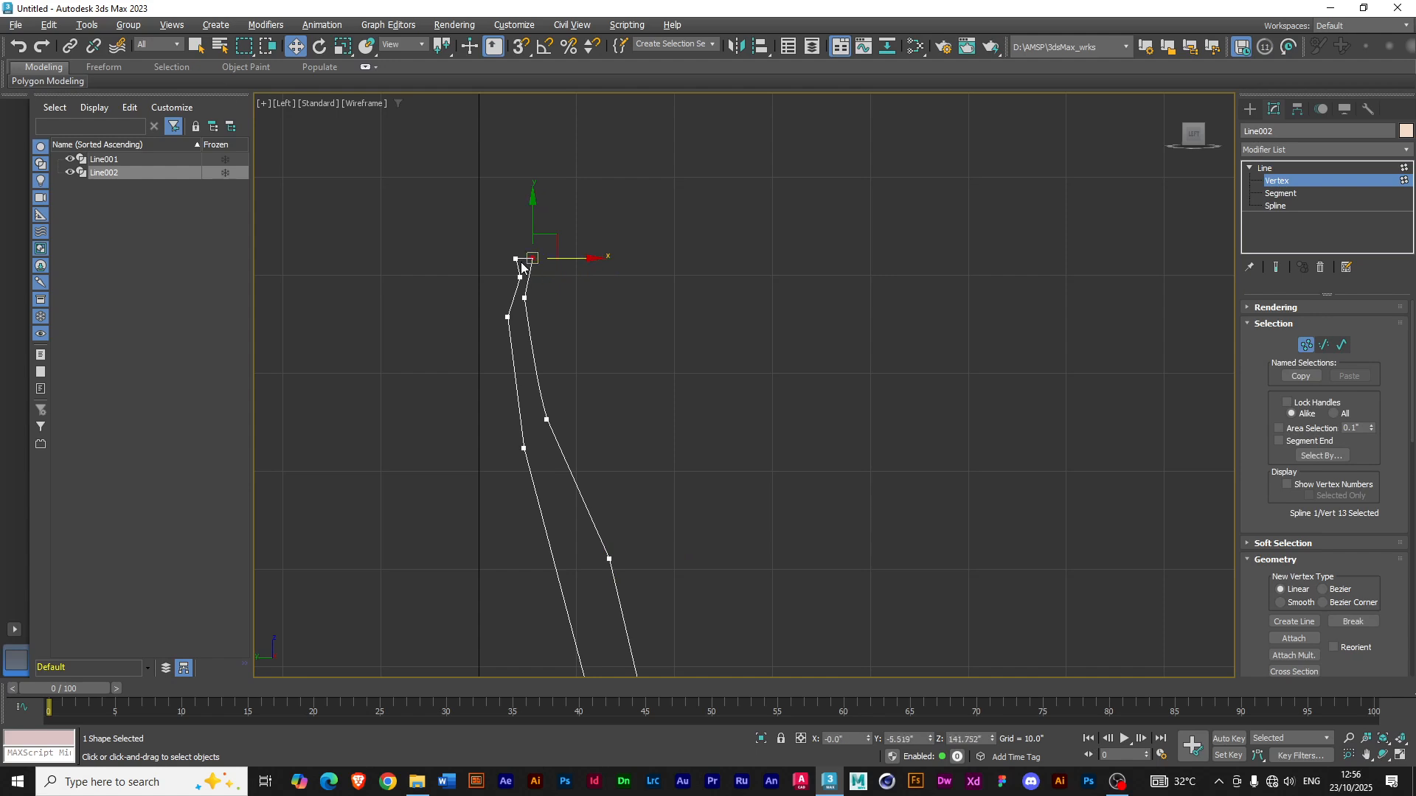
- Move the lip's inner vertex slightly closer to the outer one, at about Y -4.52", and leave vertex editing
left_click(516, 259)
left_click_drag(575, 260, 576, 260)
left_click(1263, 166)
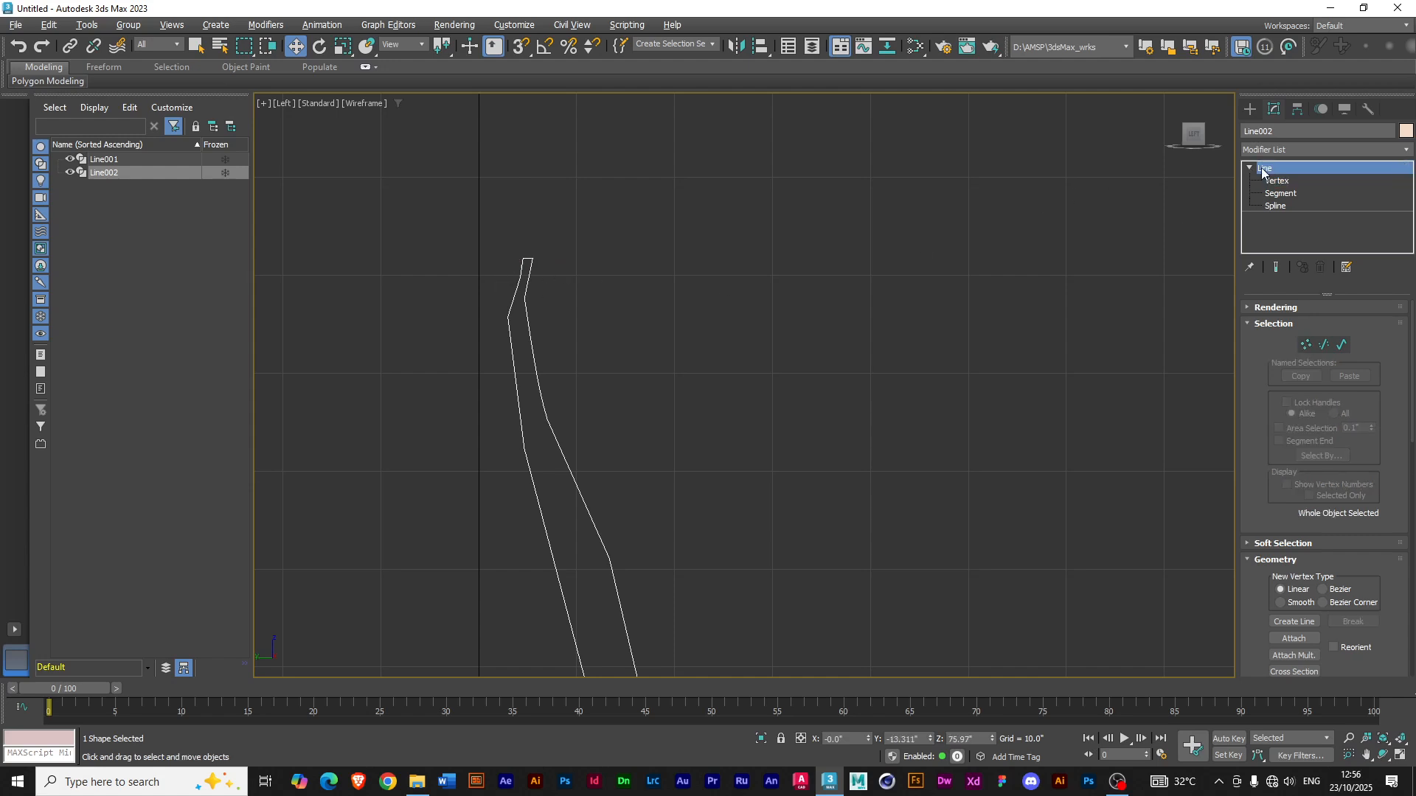
- Apply the Lathe modifier to the whole tall profile line and check the revolved shape
scroll(614, 358, "down", 5)
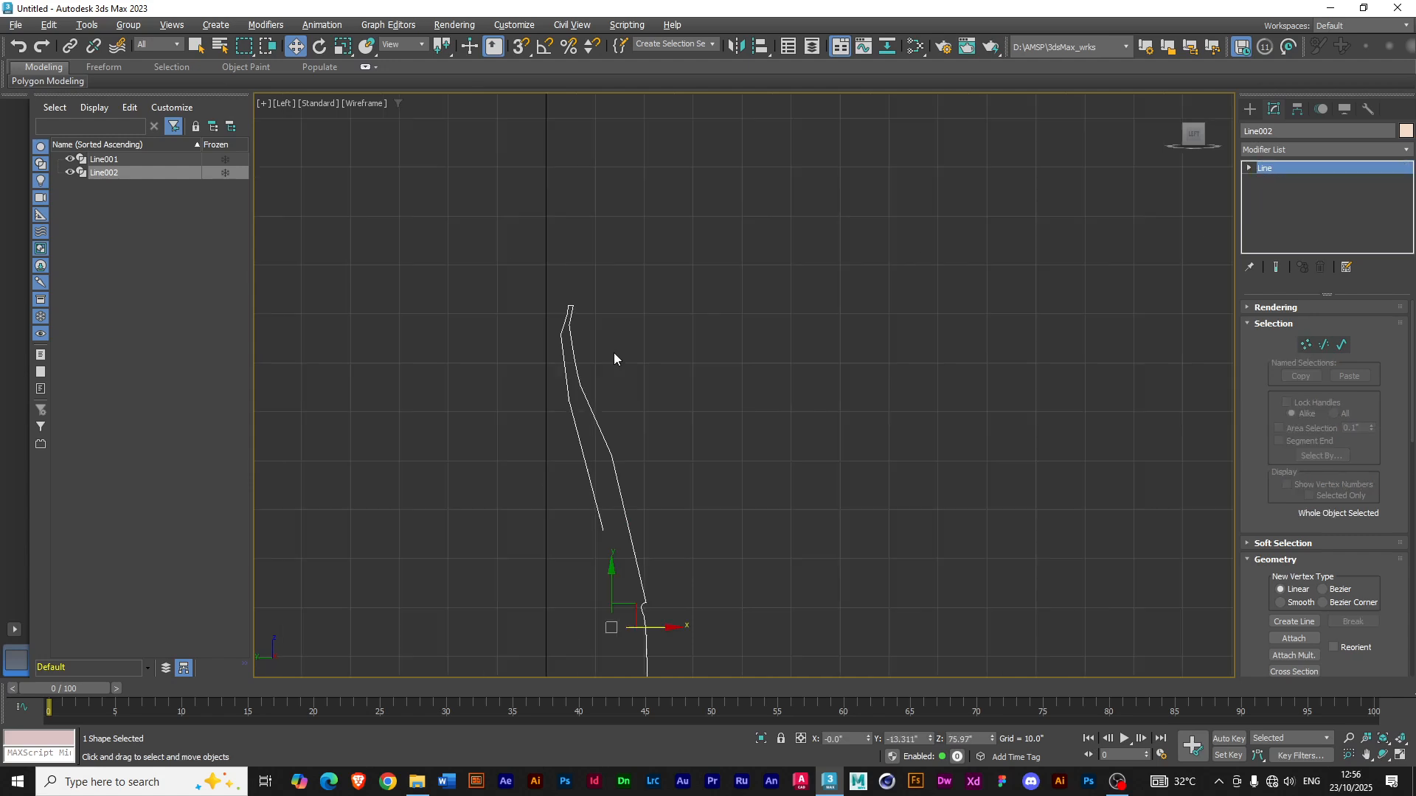
middle_click_drag(706, 537, 683, 417)
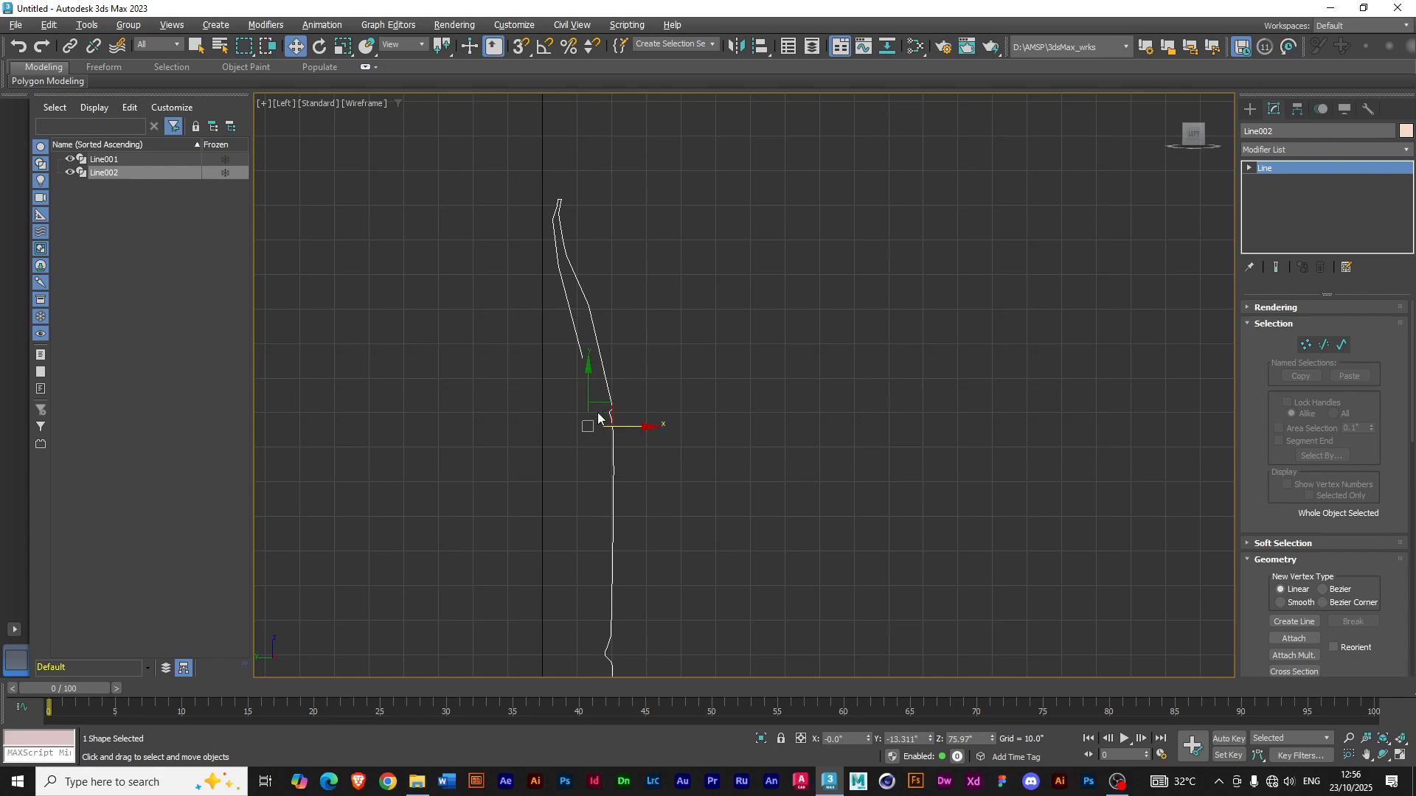
scroll(673, 442, "down", 4)
scroll(680, 440, "up", 4)
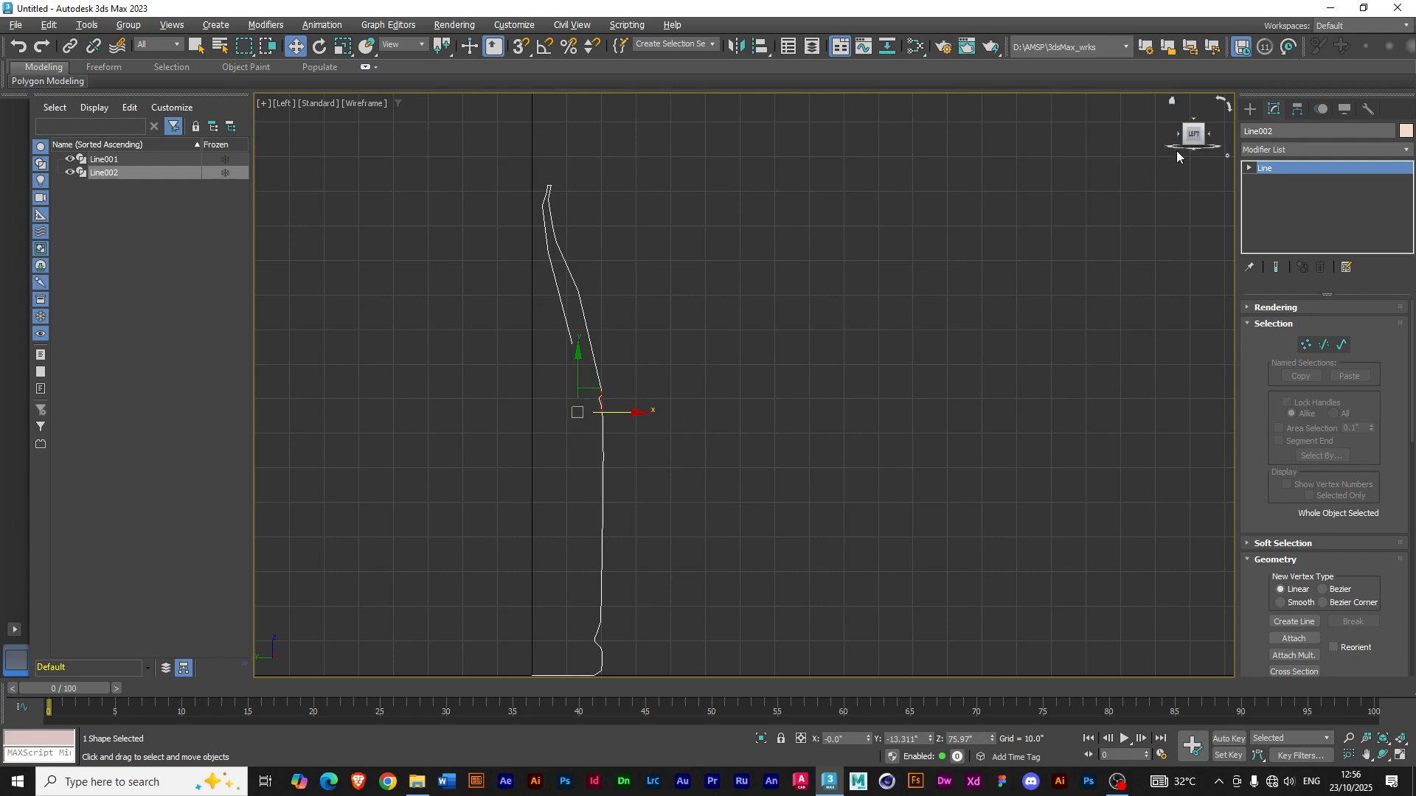
left_click(1295, 151)
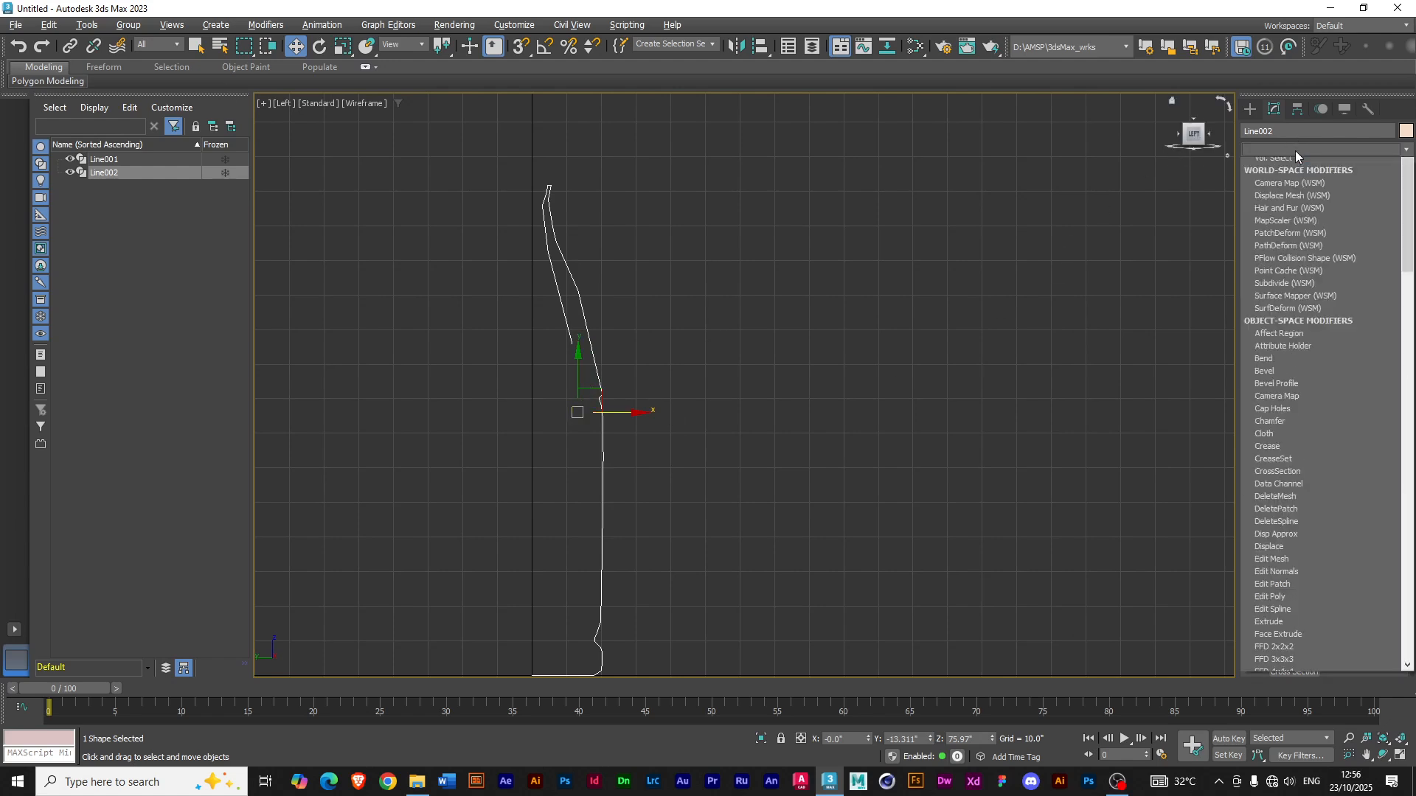
scroll(1283, 170, "down", 15)
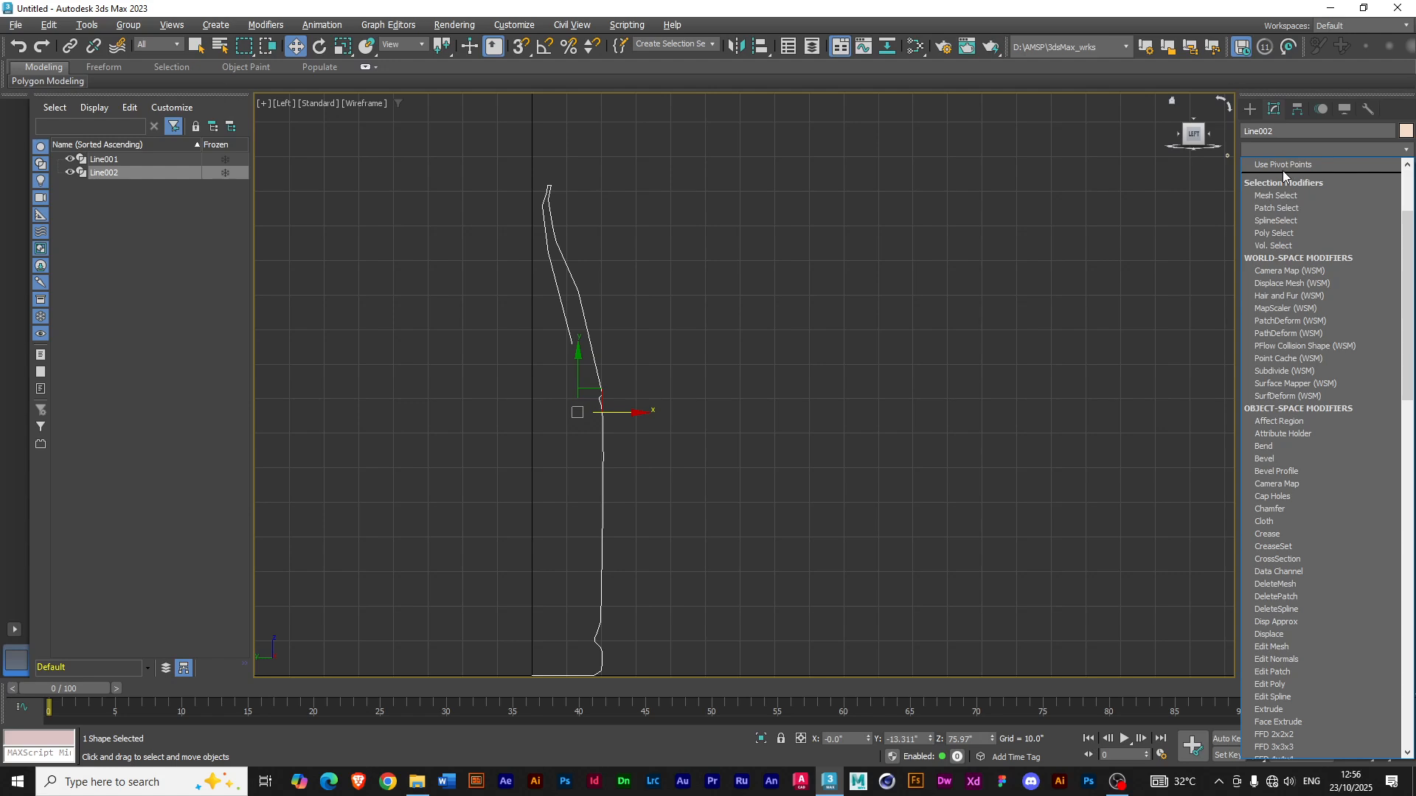
left_click(1281, 174)
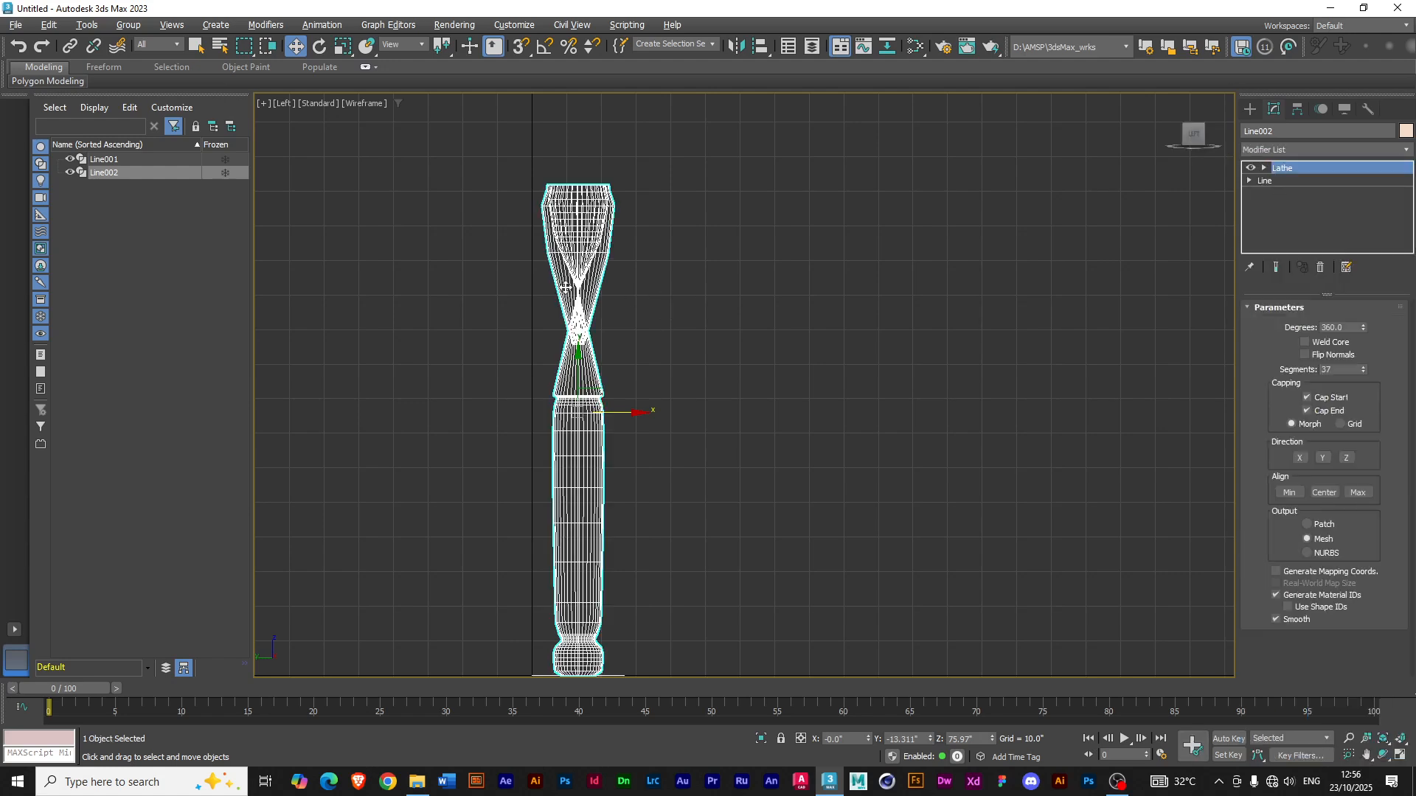
scroll(820, 403, "down", 3)
scroll(741, 390, "up", 3)
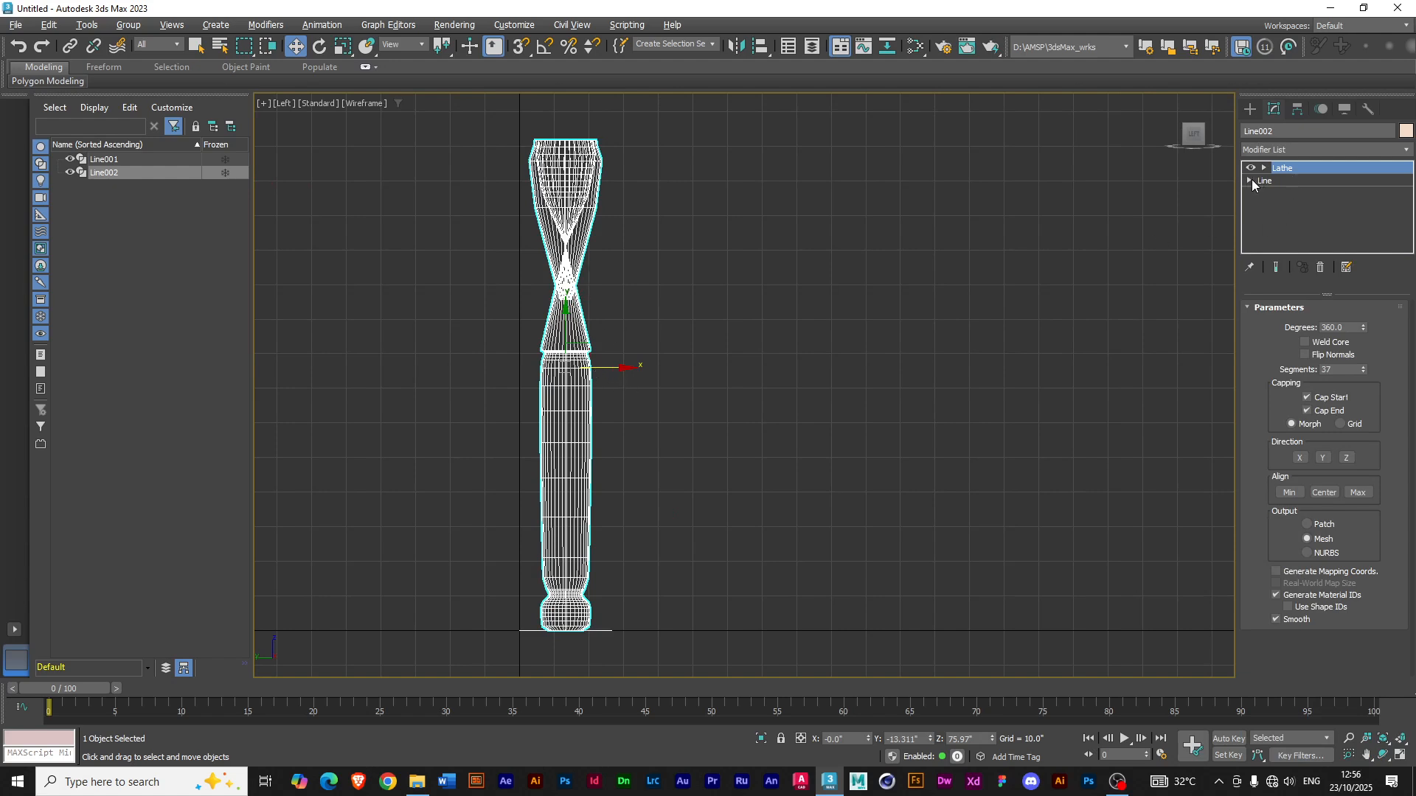
- Move the Lathe axis onto the vertical grid axis by setting its Y position to 0, and leave axis editing
left_click(1269, 184)
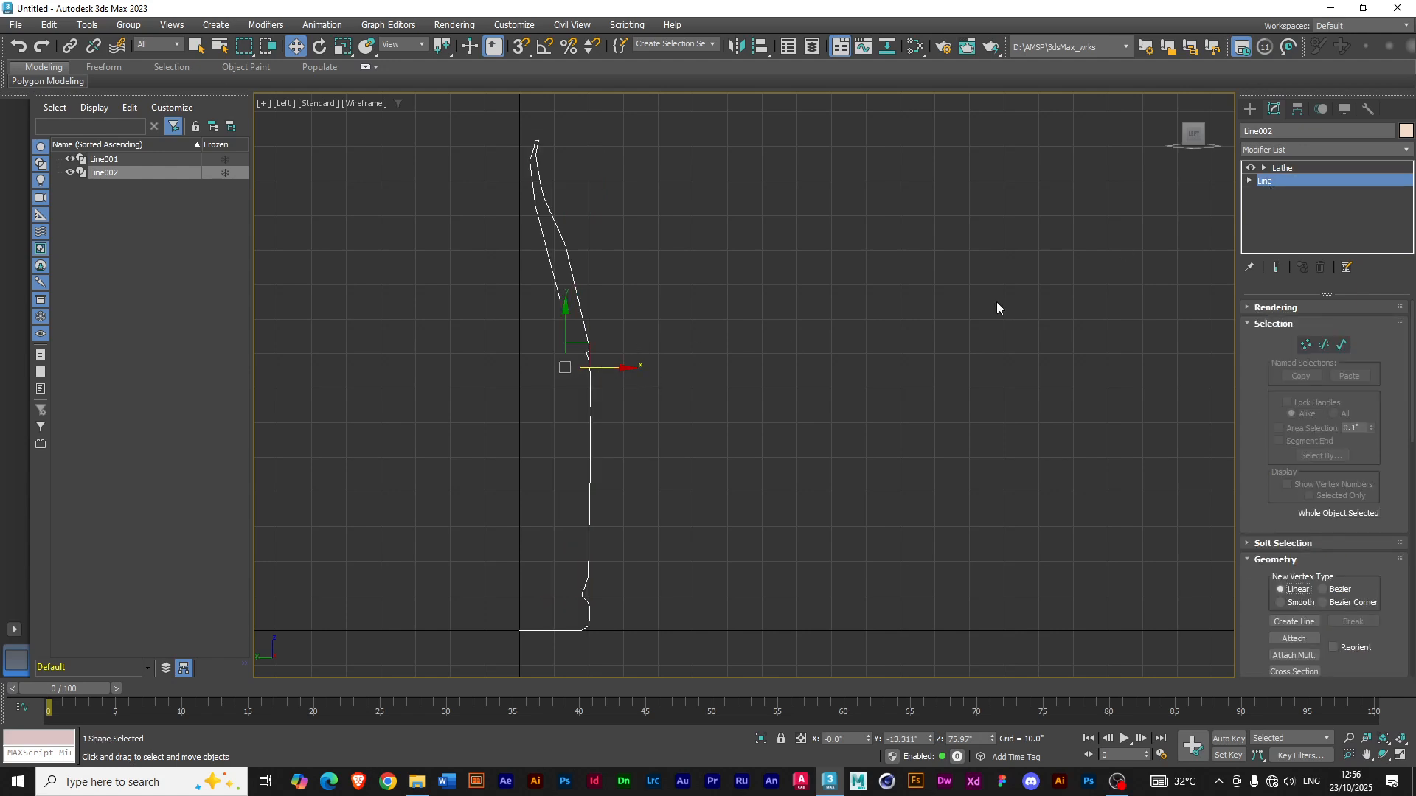
left_click(1282, 170)
left_click(1265, 169)
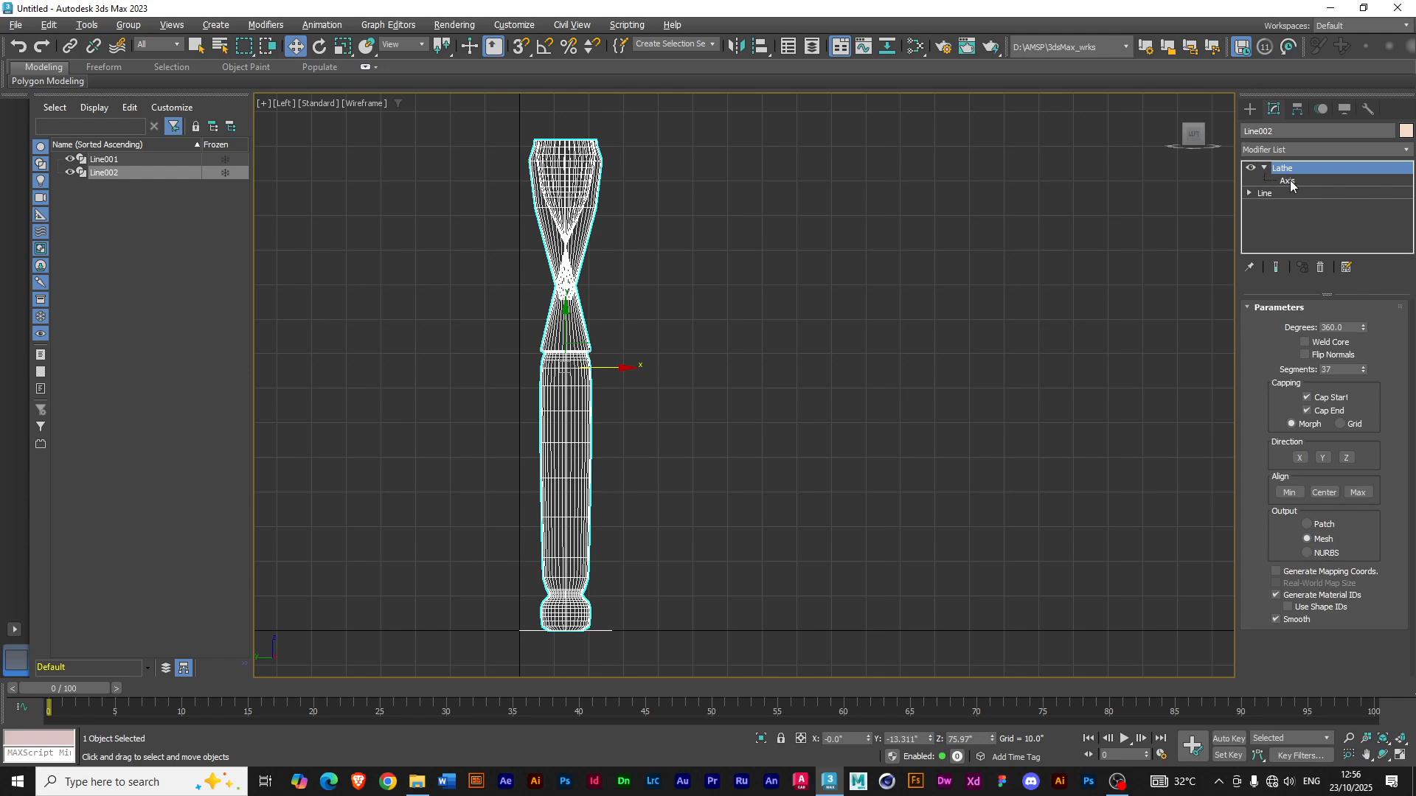
left_click(1288, 181)
left_click_drag(623, 370, 578, 374)
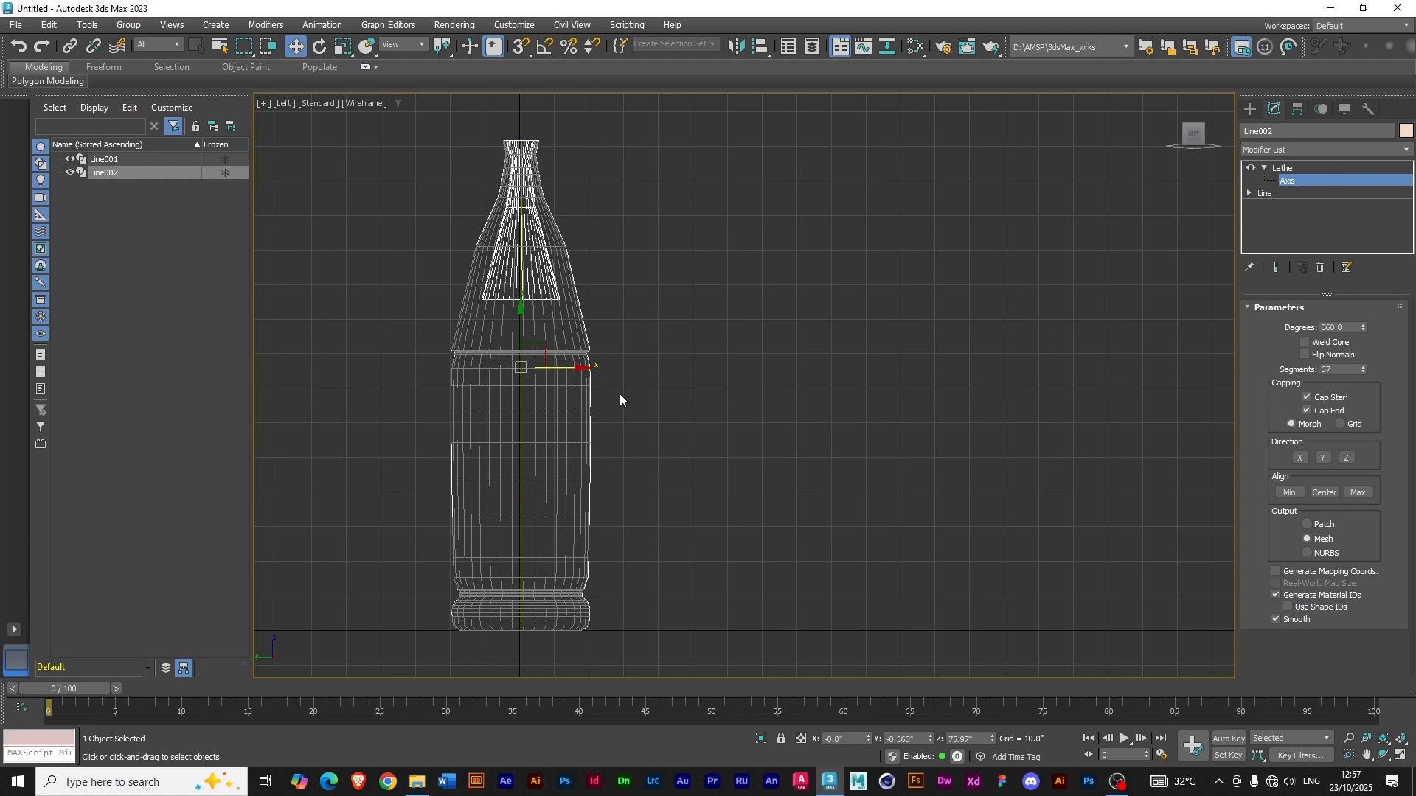
left_click(910, 739)
type("0")
key("Return")
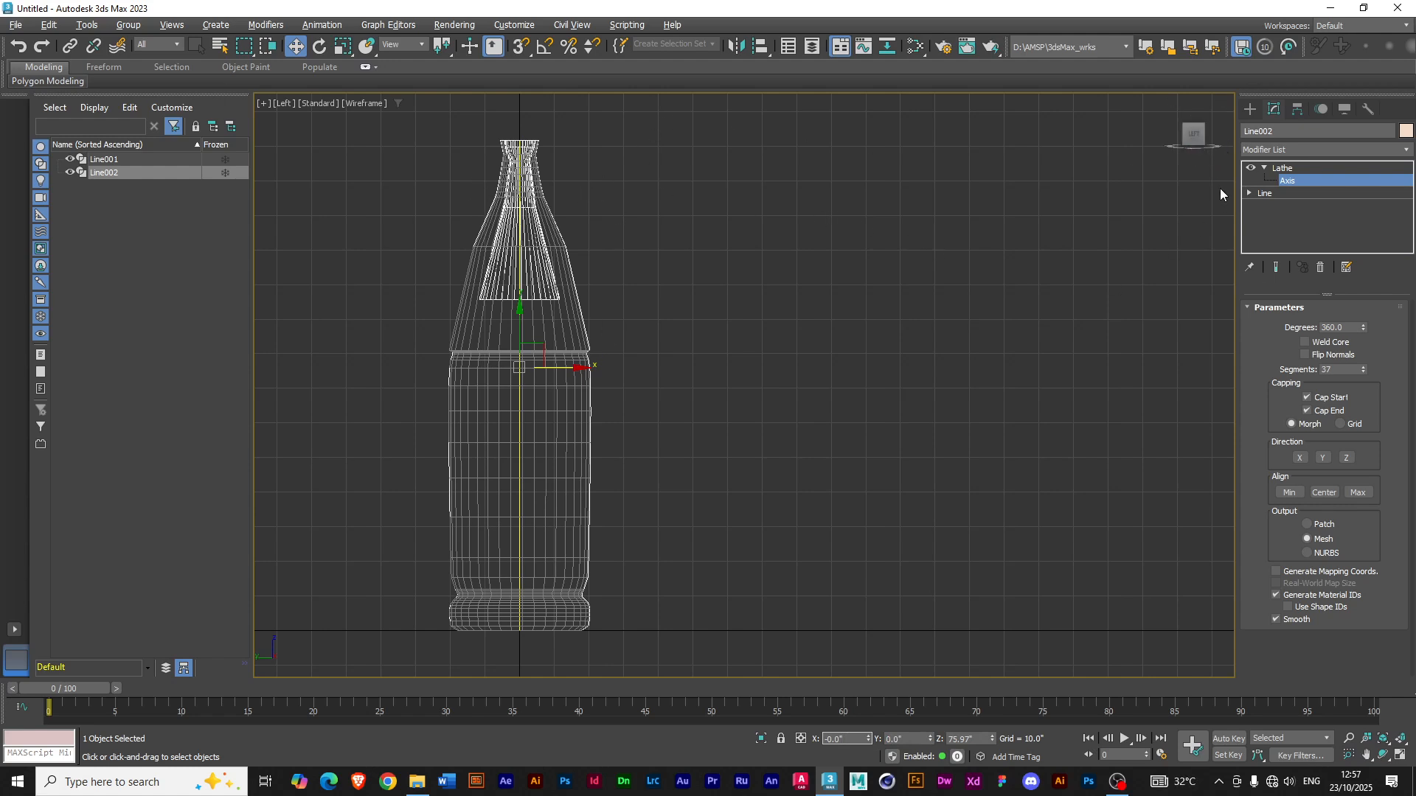
left_click(1283, 169)
left_click(1264, 168)
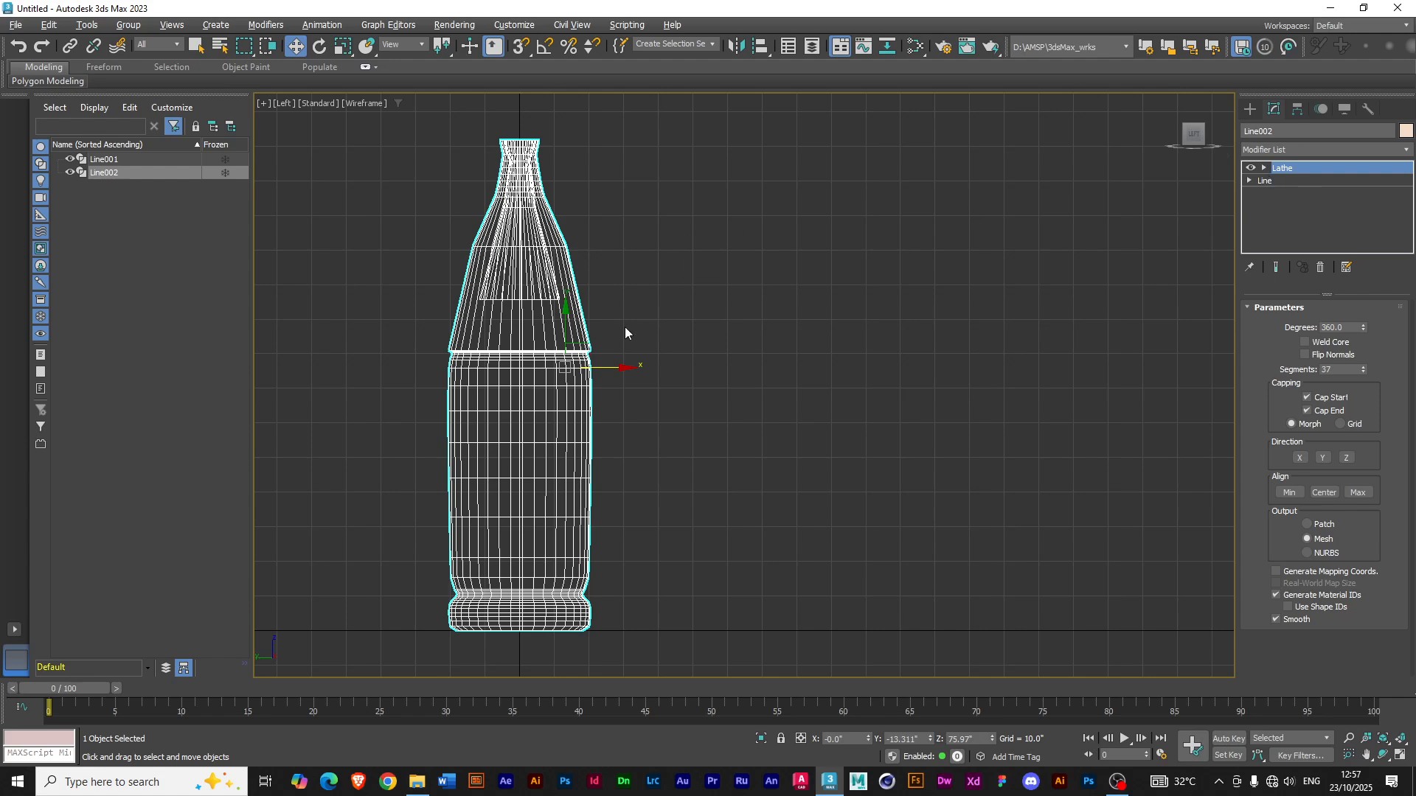
- Return to the four-viewport layout and inspect the lathed bottle in the Perspective view from the side and above
key("alt+w")
scroll(985, 529, "up", 6)
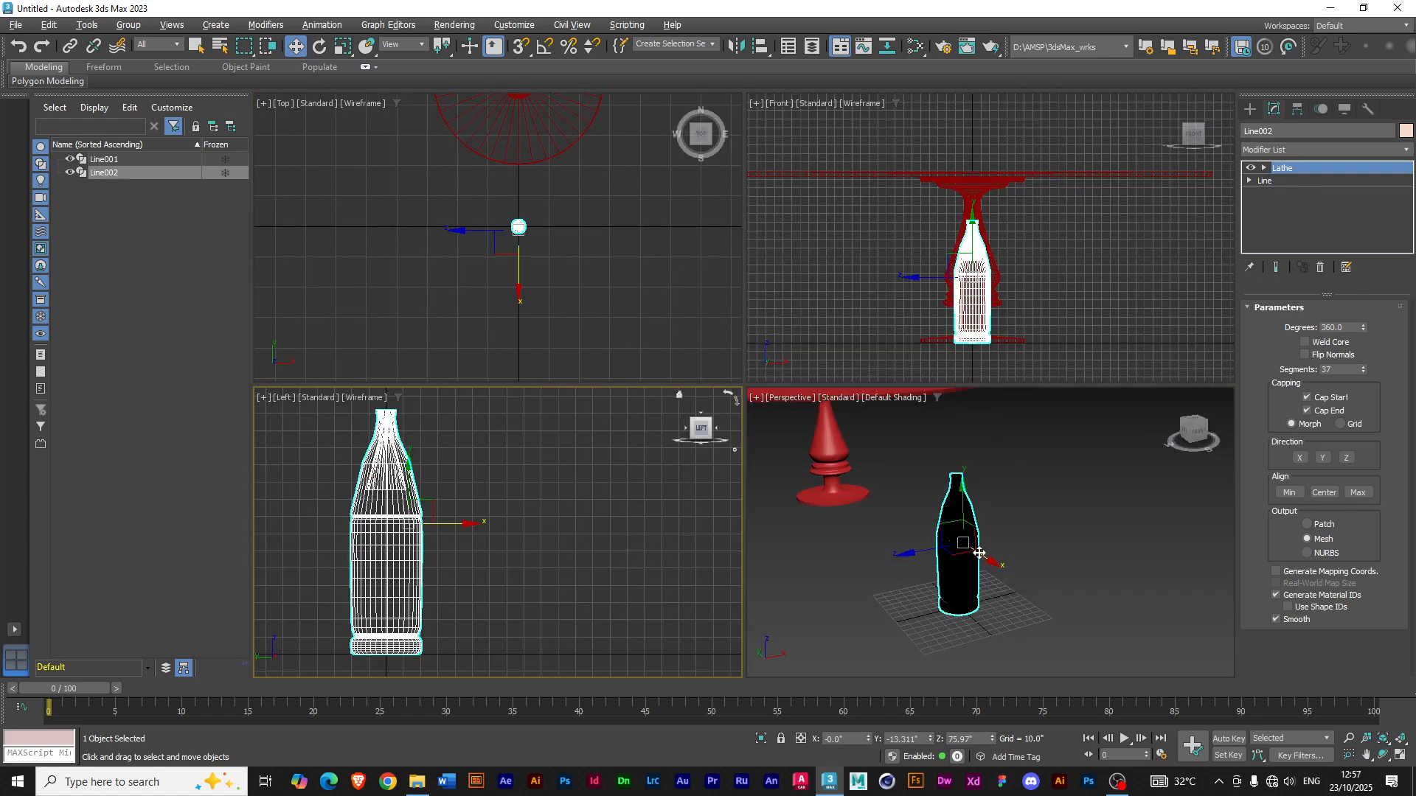
scroll(979, 550, "down", 3)
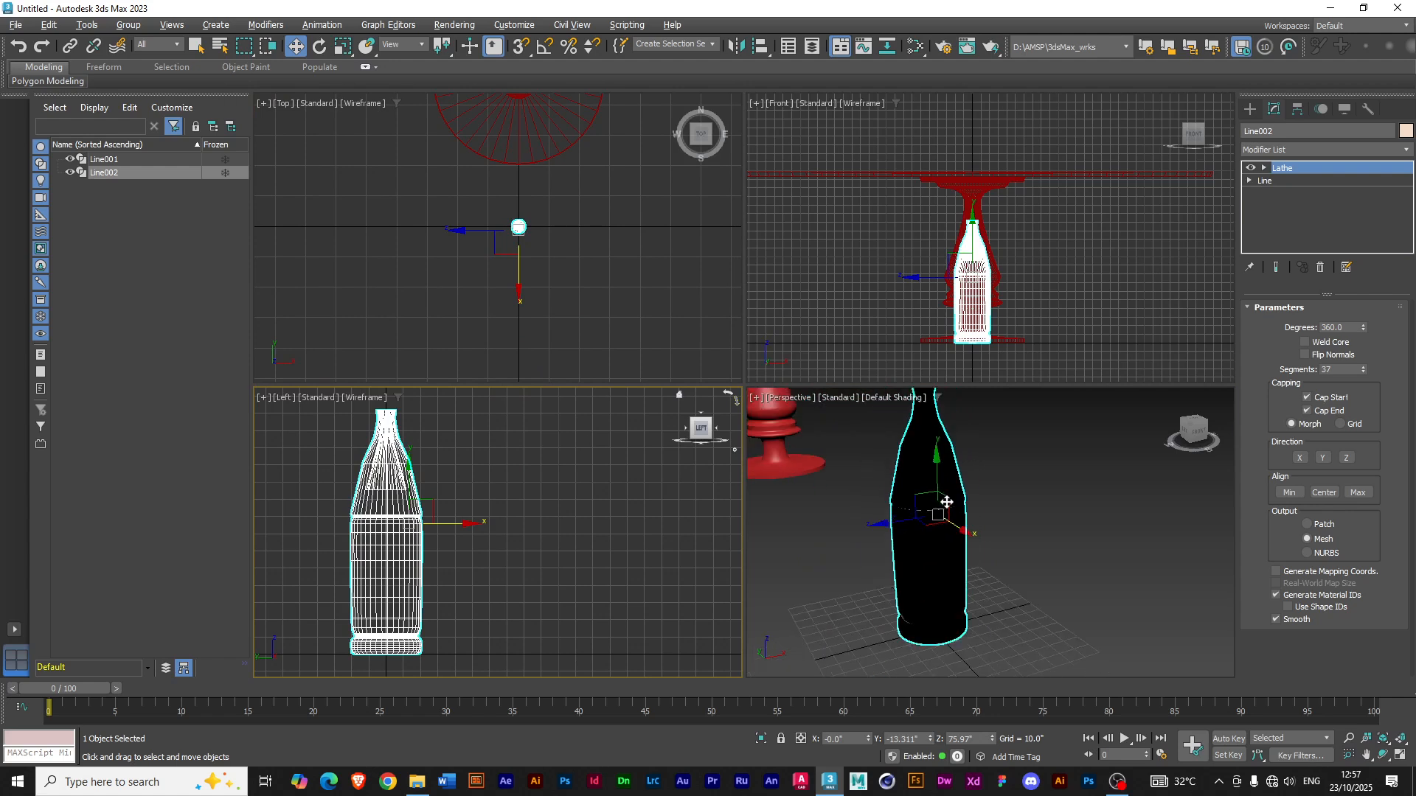
scroll(947, 503, "down", 3)
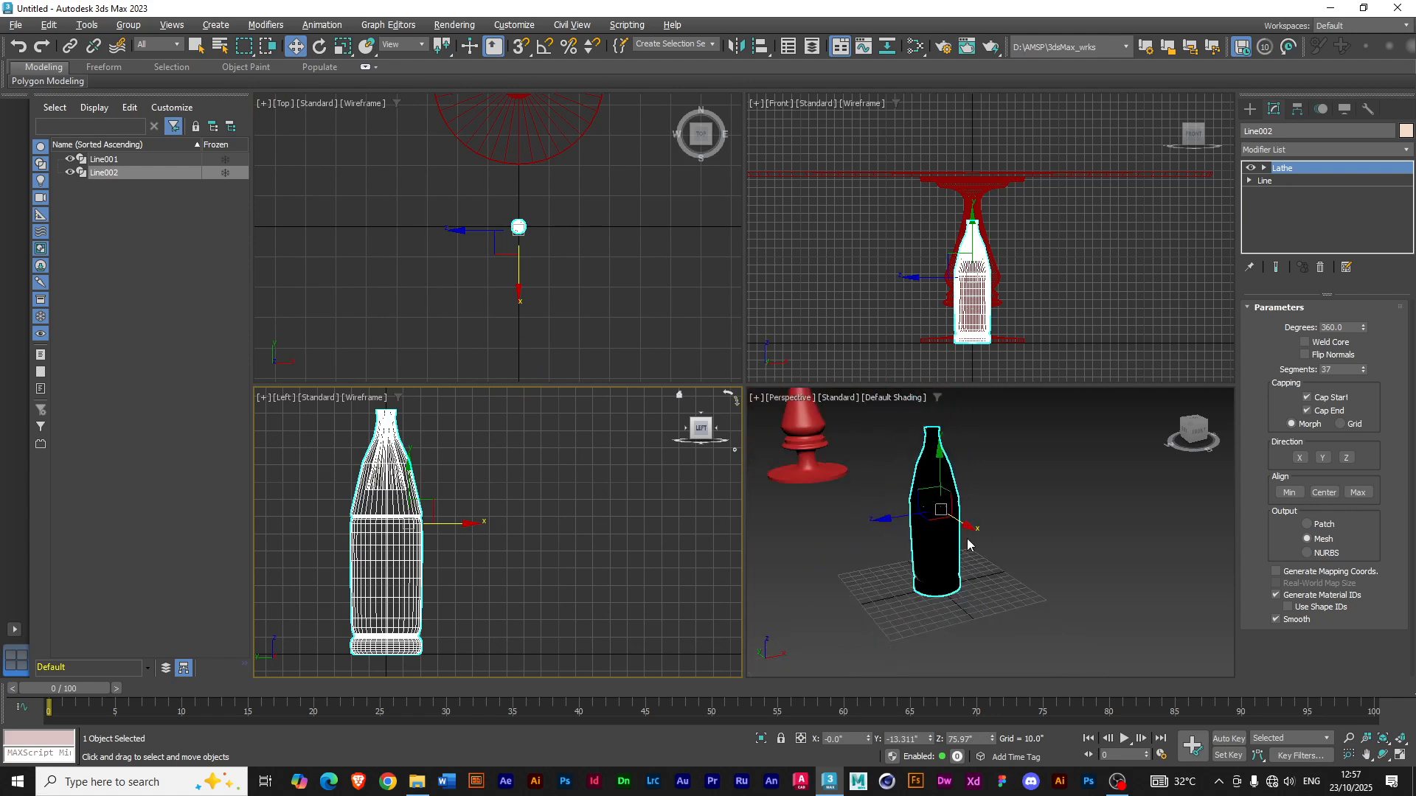
middle_click_drag(935, 563, 947, 520, "alt")
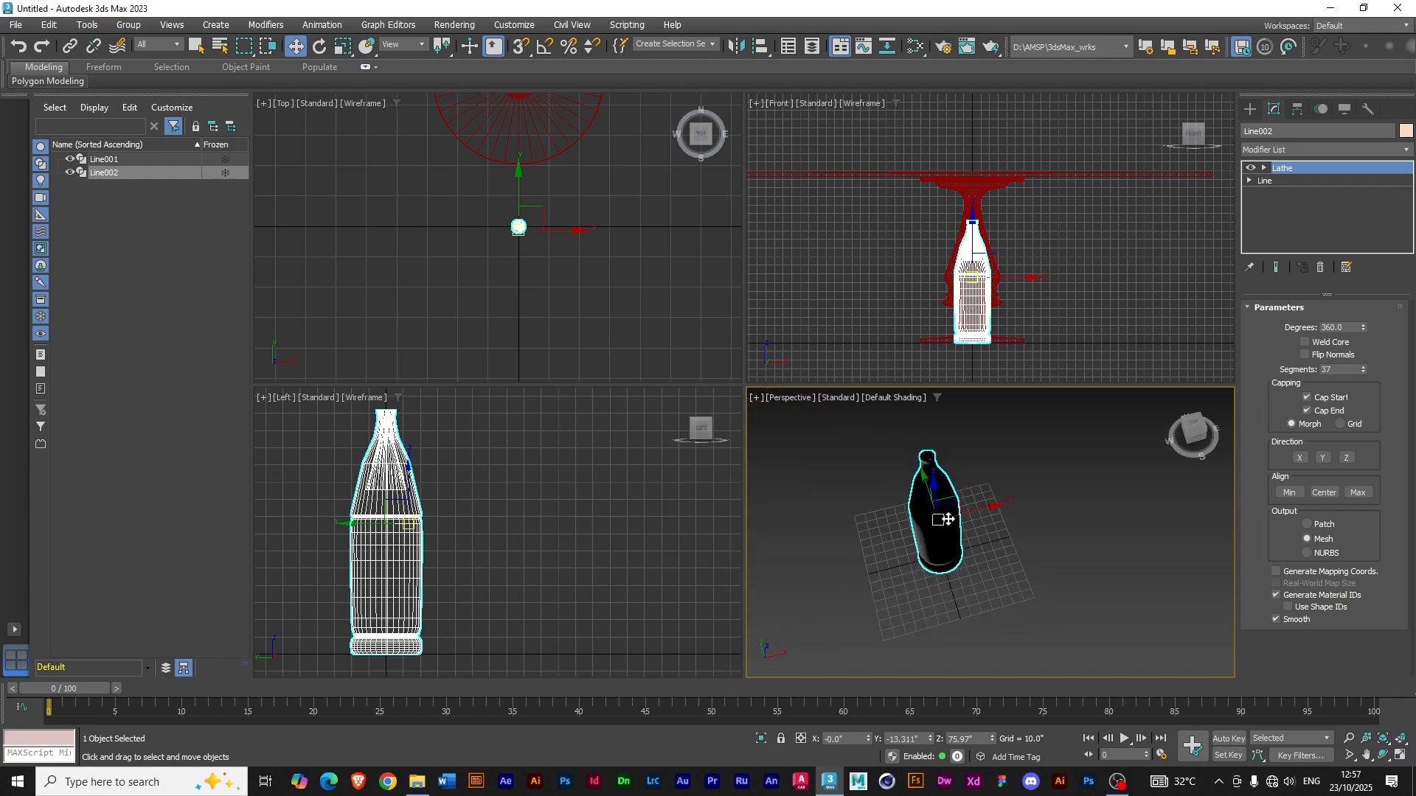
scroll(947, 520, "up", 2)
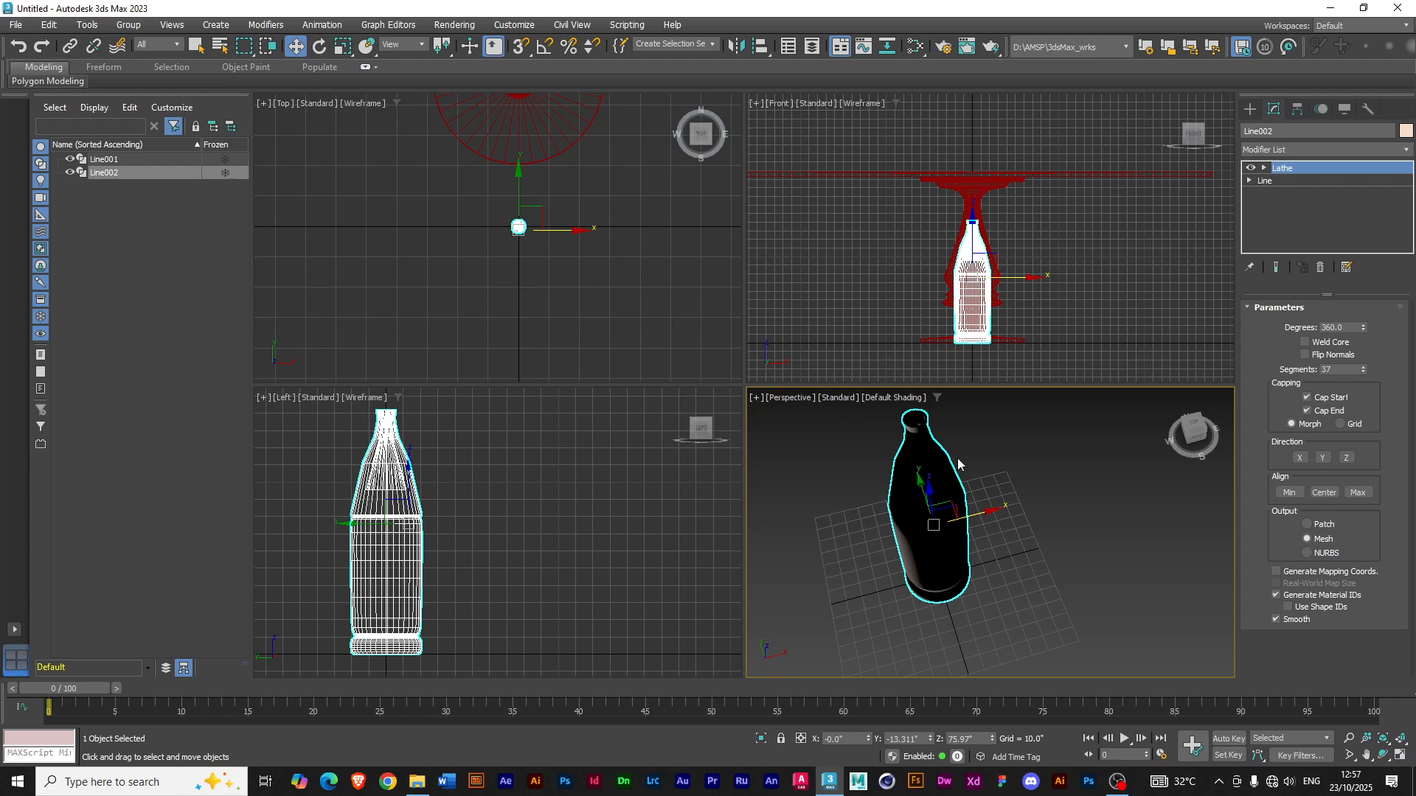
- Set the Y position of the profile's bottom centre vertex to 0 and show the lathed end result during vertex editing
left_click(1275, 181)
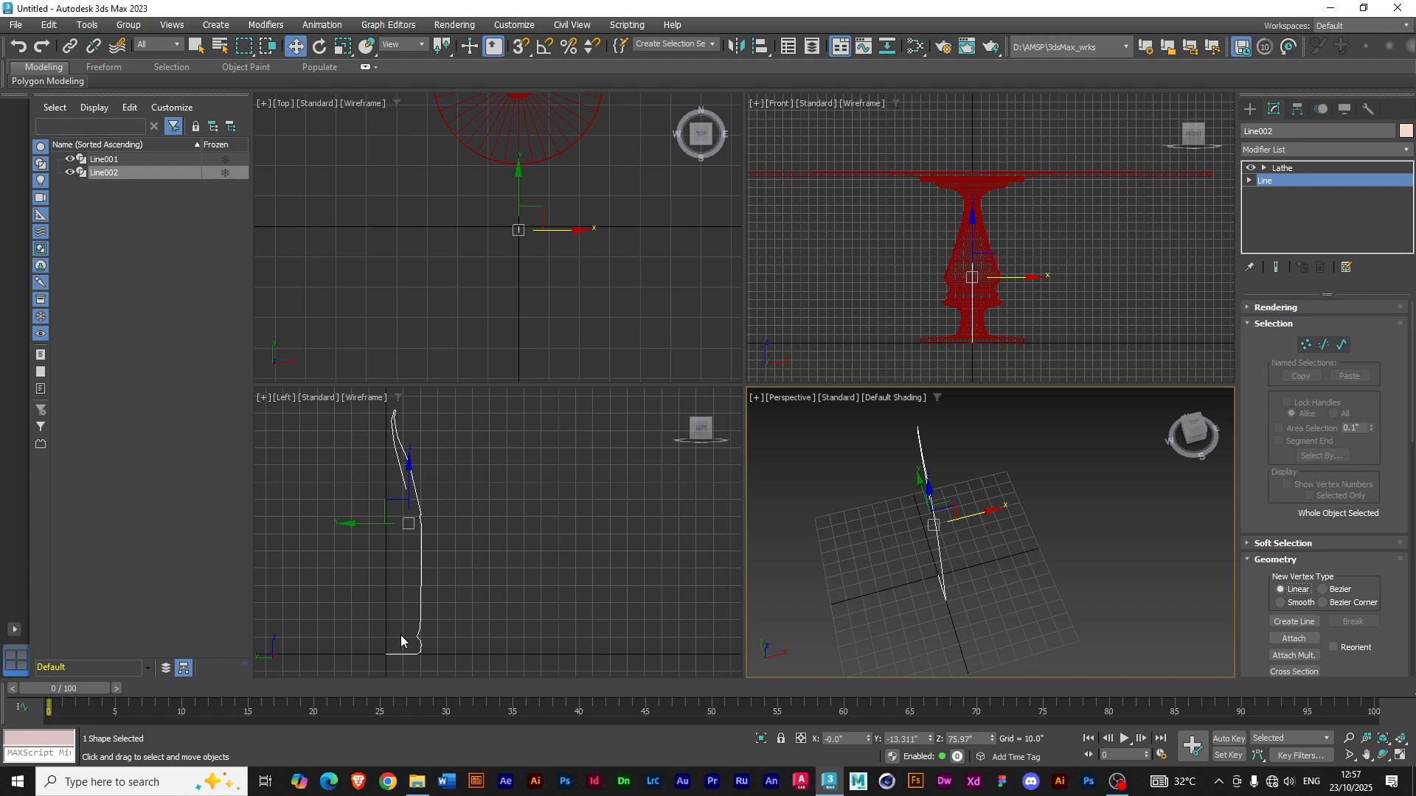
left_click(1249, 180)
left_click(1277, 193)
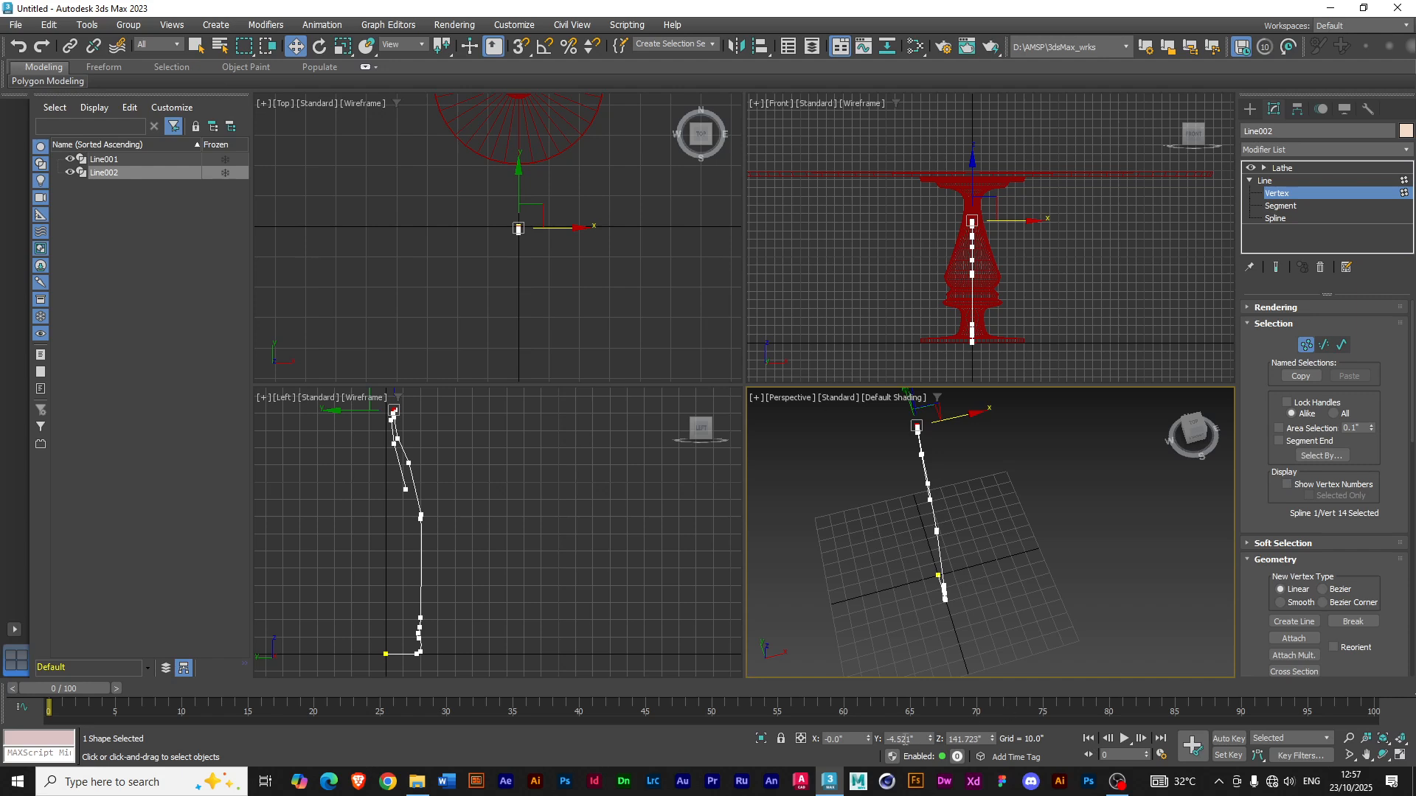
left_click(386, 654)
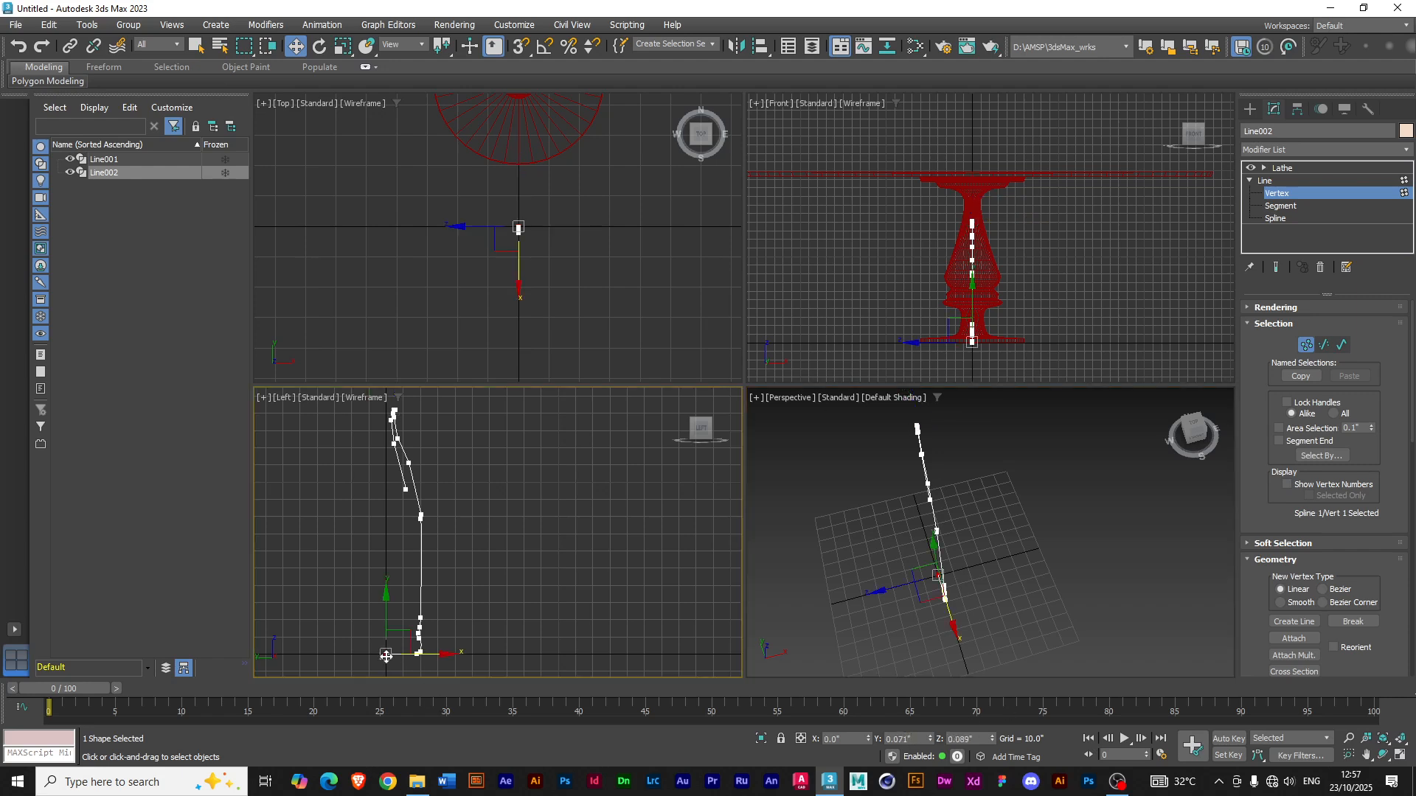
double_click(906, 739)
left_click(1276, 267)
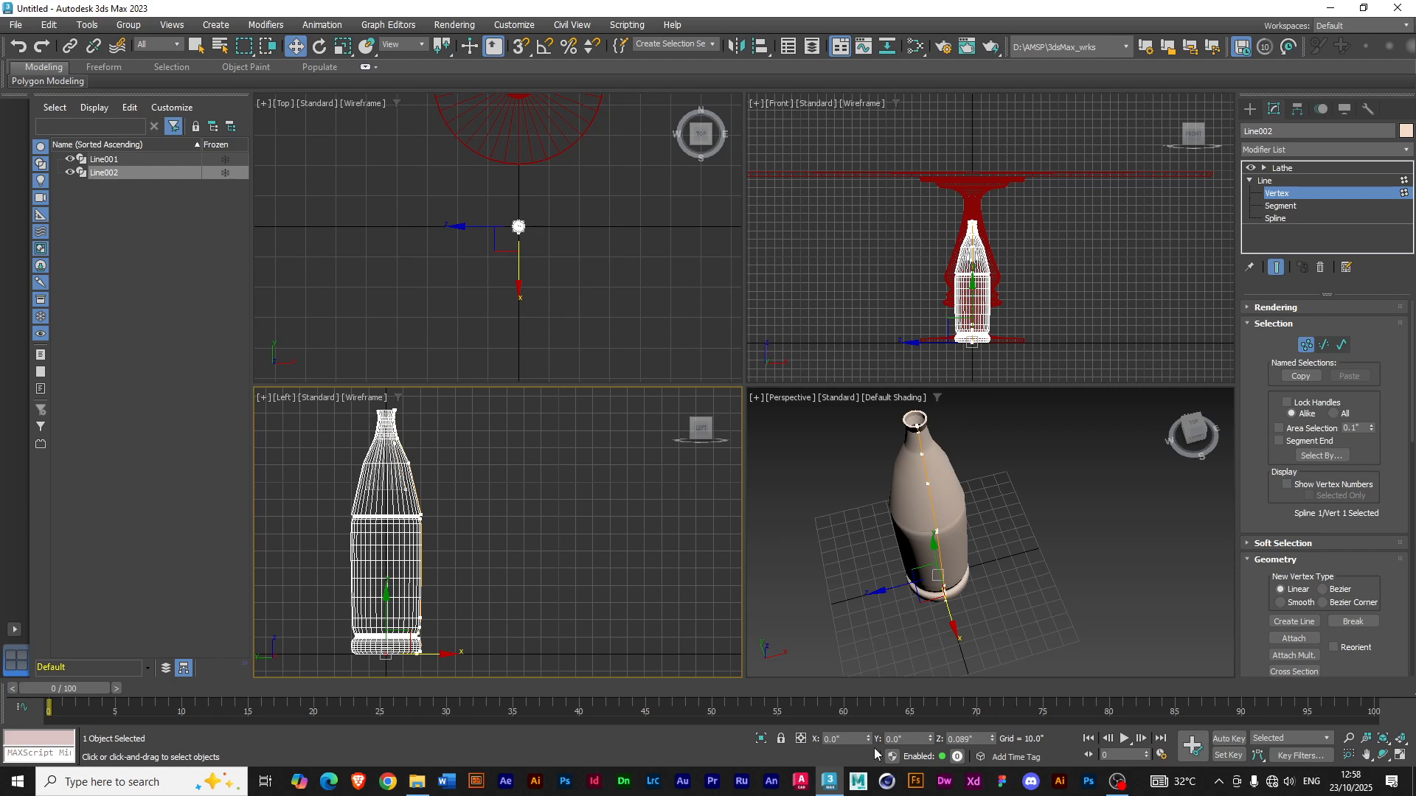
- Undo the bottom centre vertex's last position change and set its Y position to 0 again
scroll(396, 668, "up", 5)
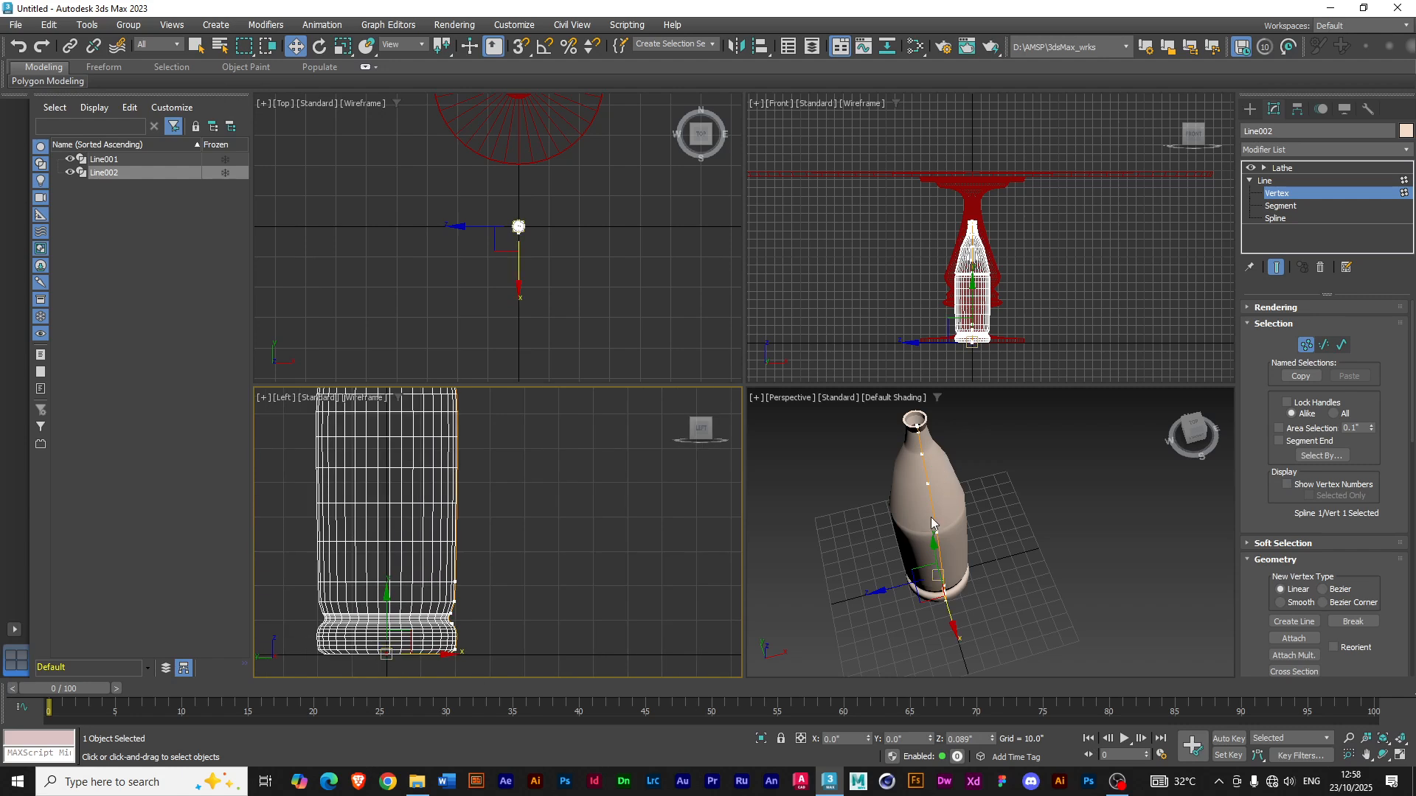
middle_click_drag(931, 523, 1006, 536, "alt")
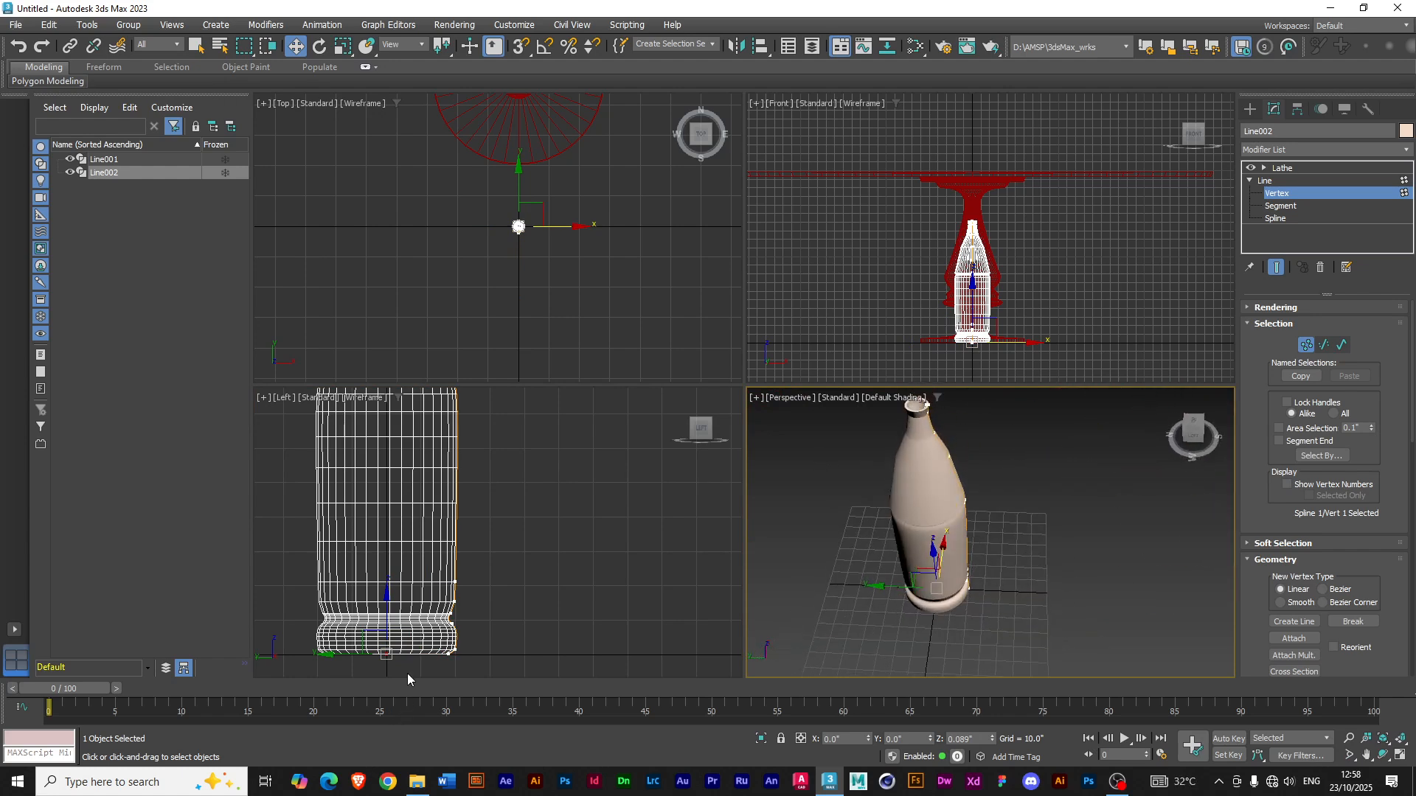
key("ctrl+z")
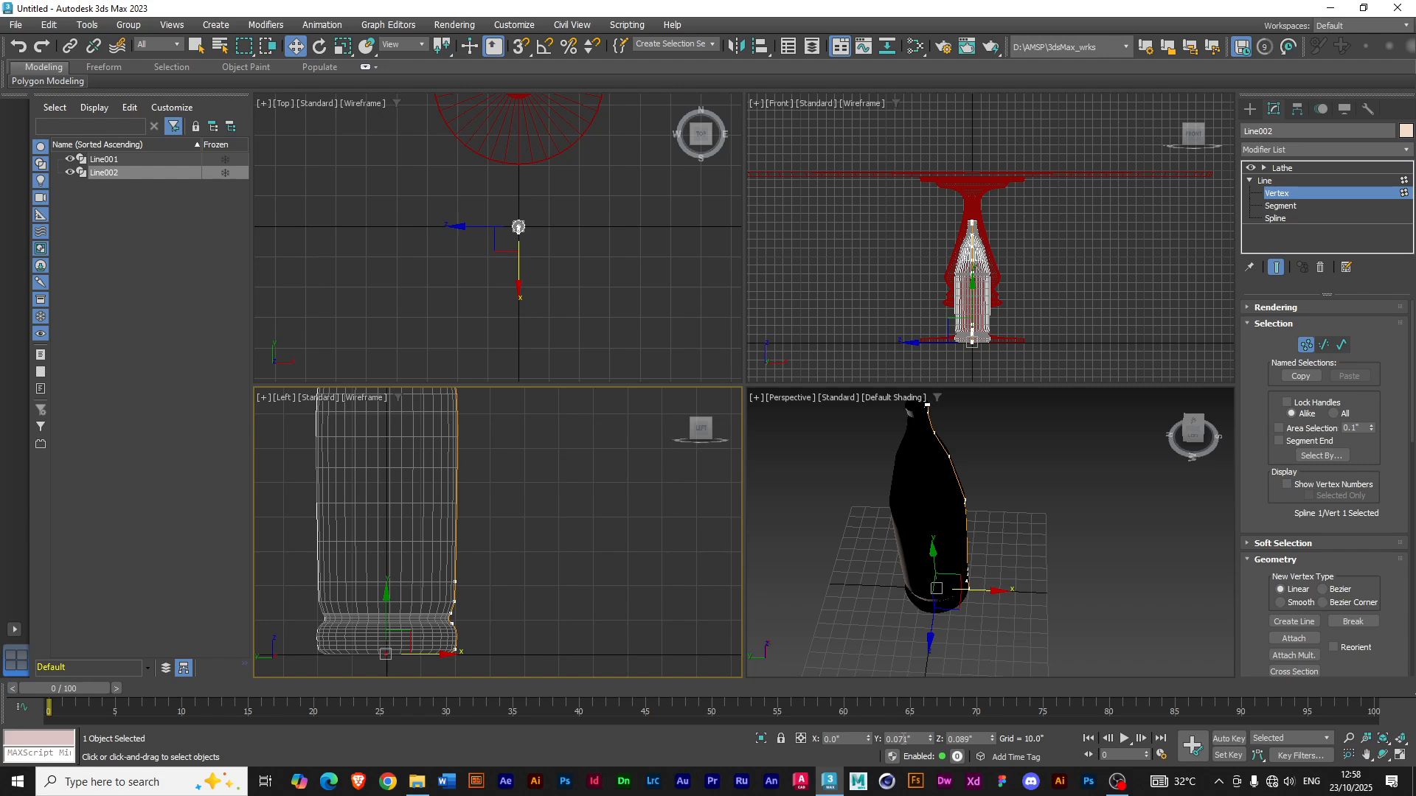
left_click_drag(906, 738, 880, 735)
type("0")
key("Return")
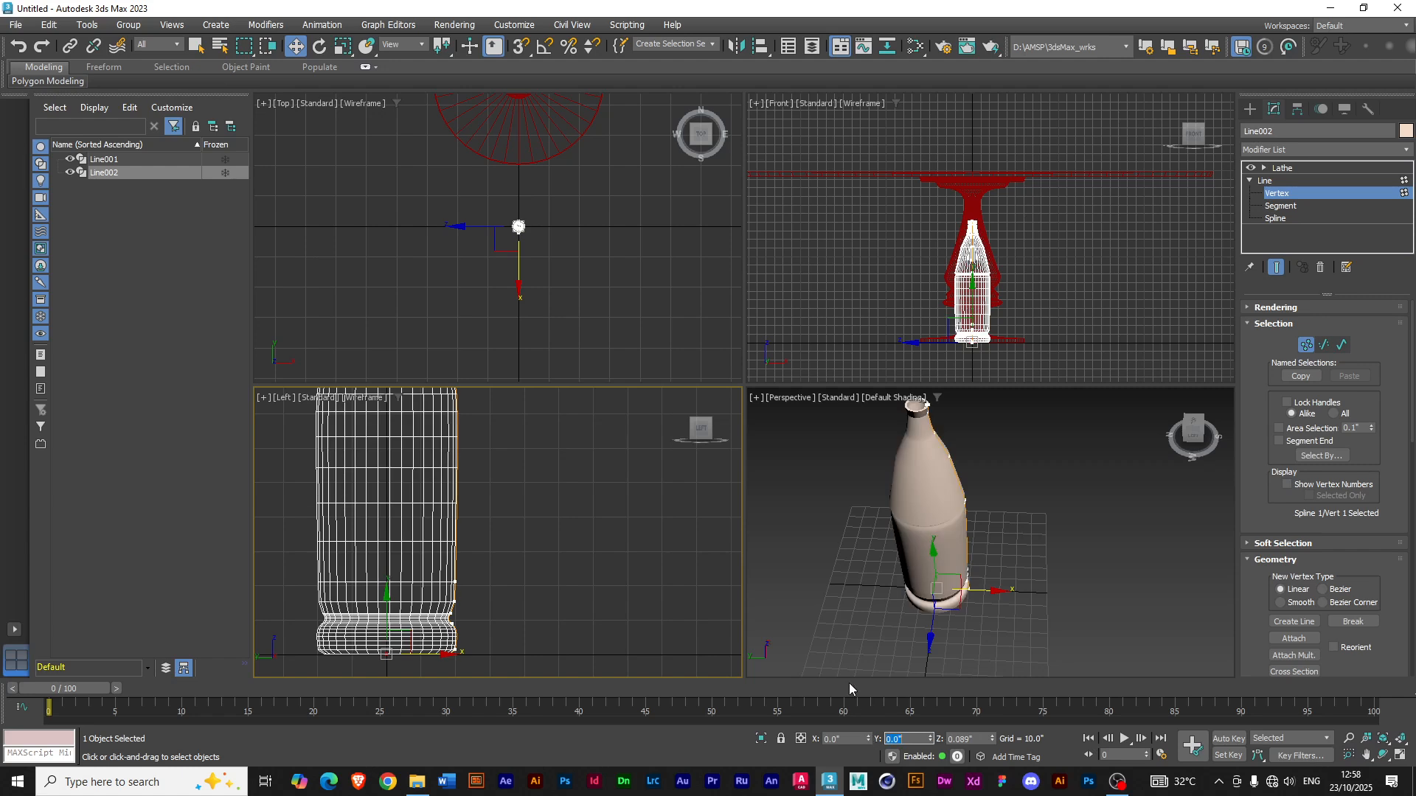
- Leave vertex editing, return to the Lathe modifier and inspect the bottle's underside
scroll(820, 567, "down", 3)
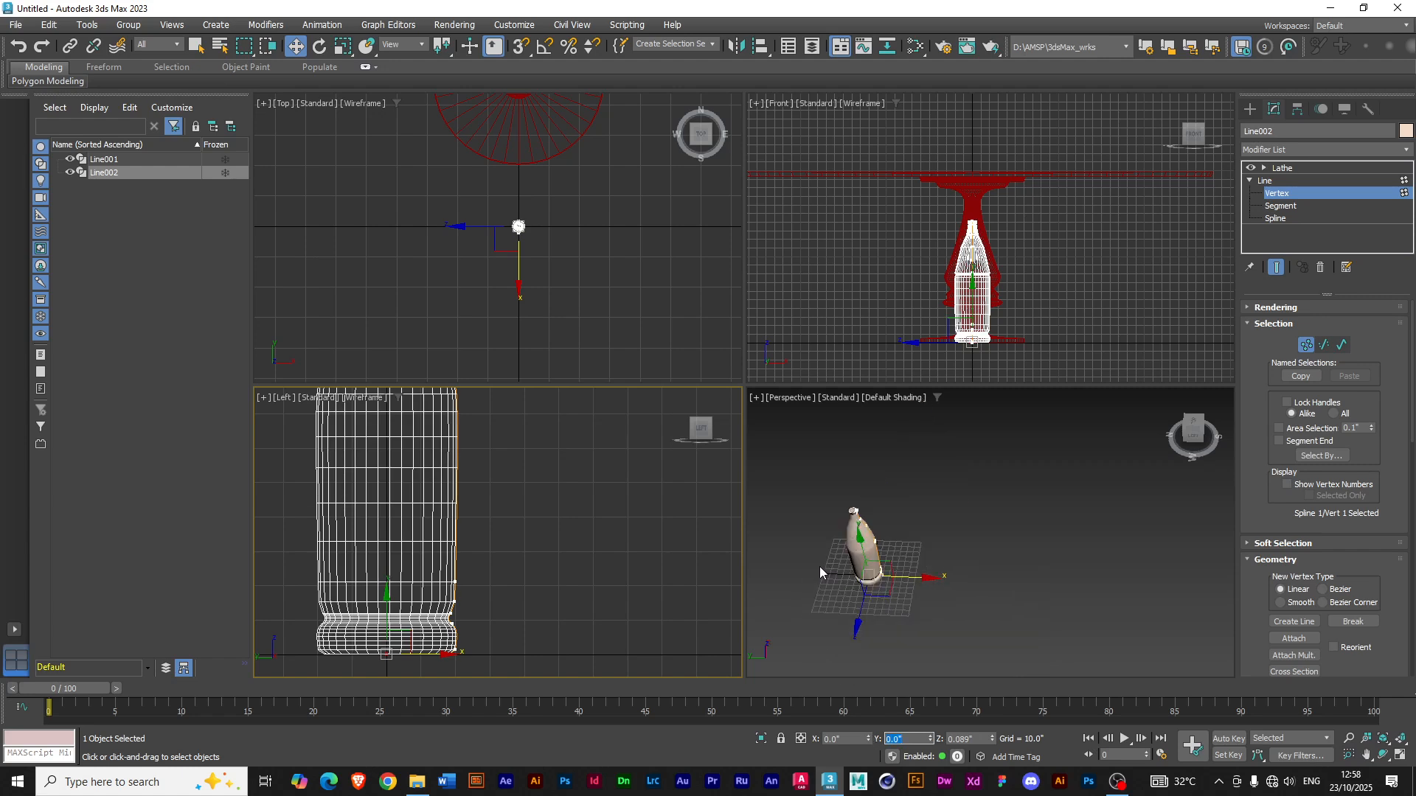
left_click(1272, 184)
left_click(1250, 181)
left_click(1282, 168)
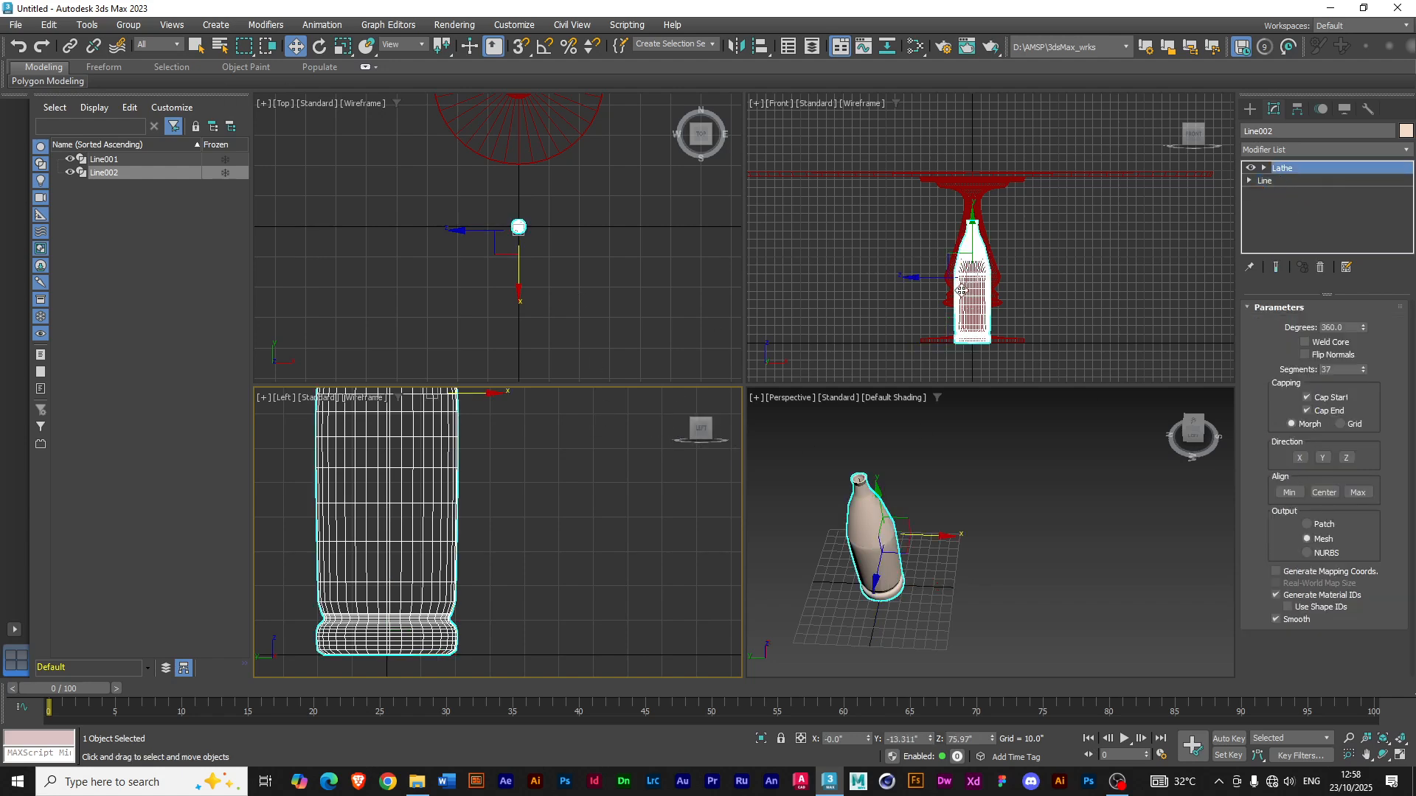
middle_click_drag(873, 553, 936, 492, "alt")
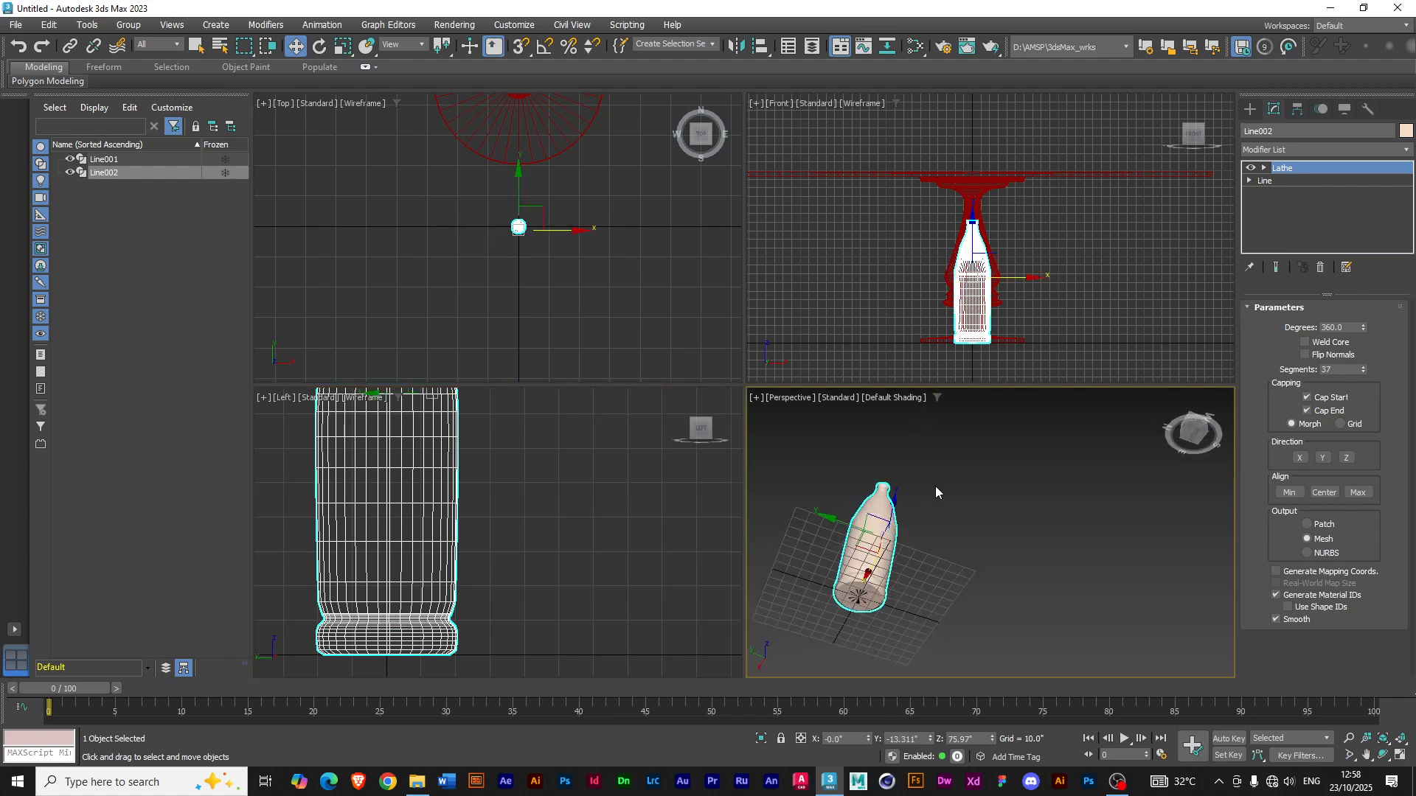
scroll(829, 601, "up", 3)
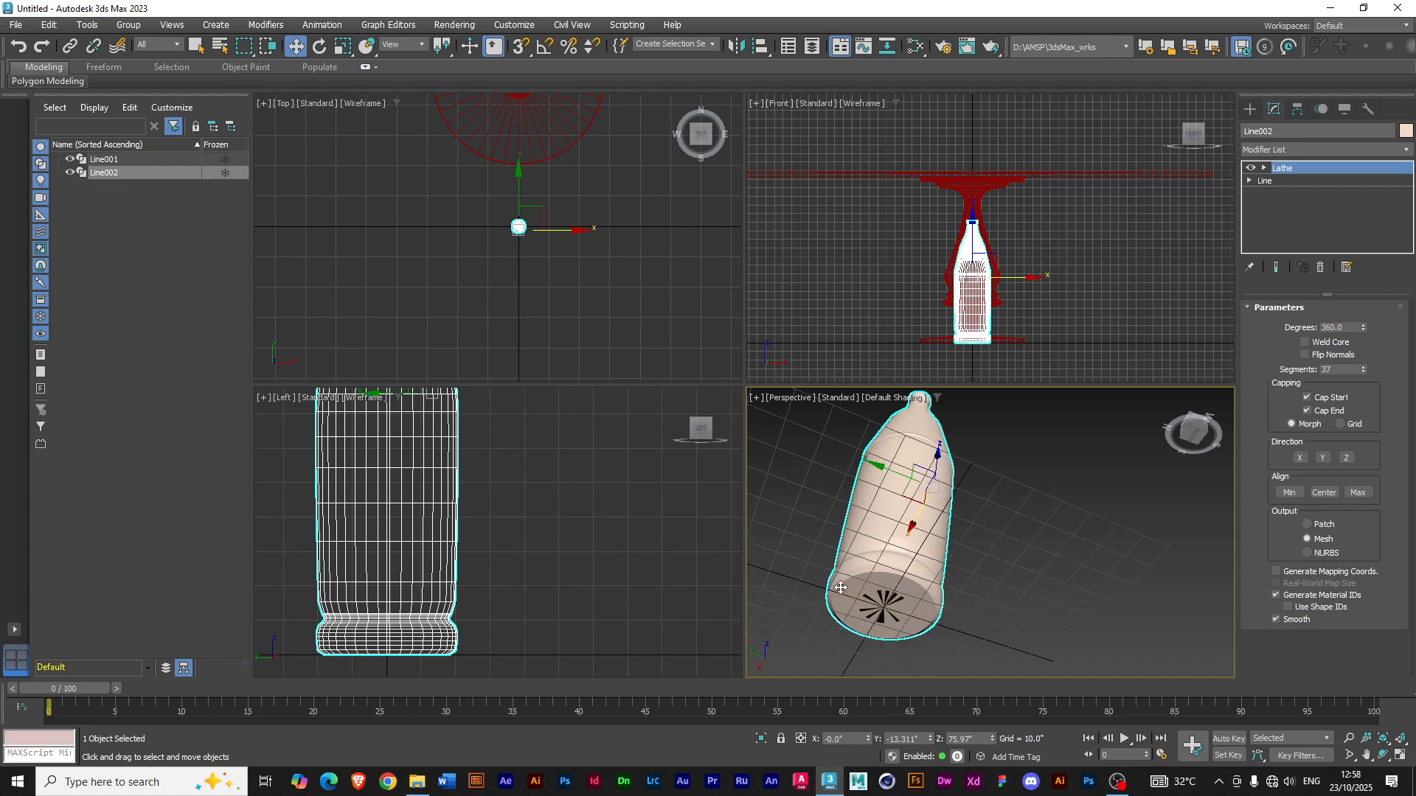
- Move the profile's bottom centre vertex along X to about 0.74", return to the Lathe modifier and check the bottle
left_click(1249, 181)
left_click(1278, 193)
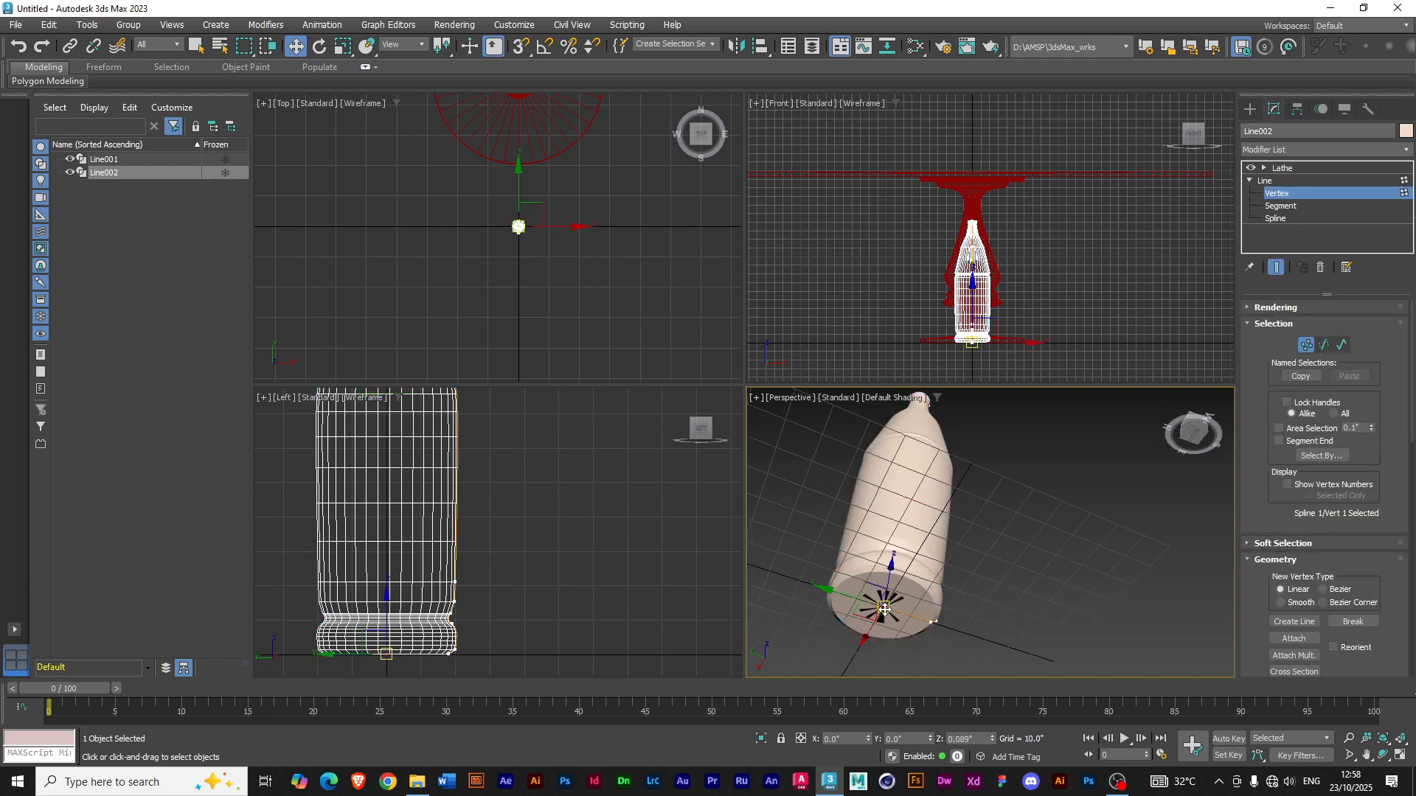
left_click_drag(890, 634, 863, 640)
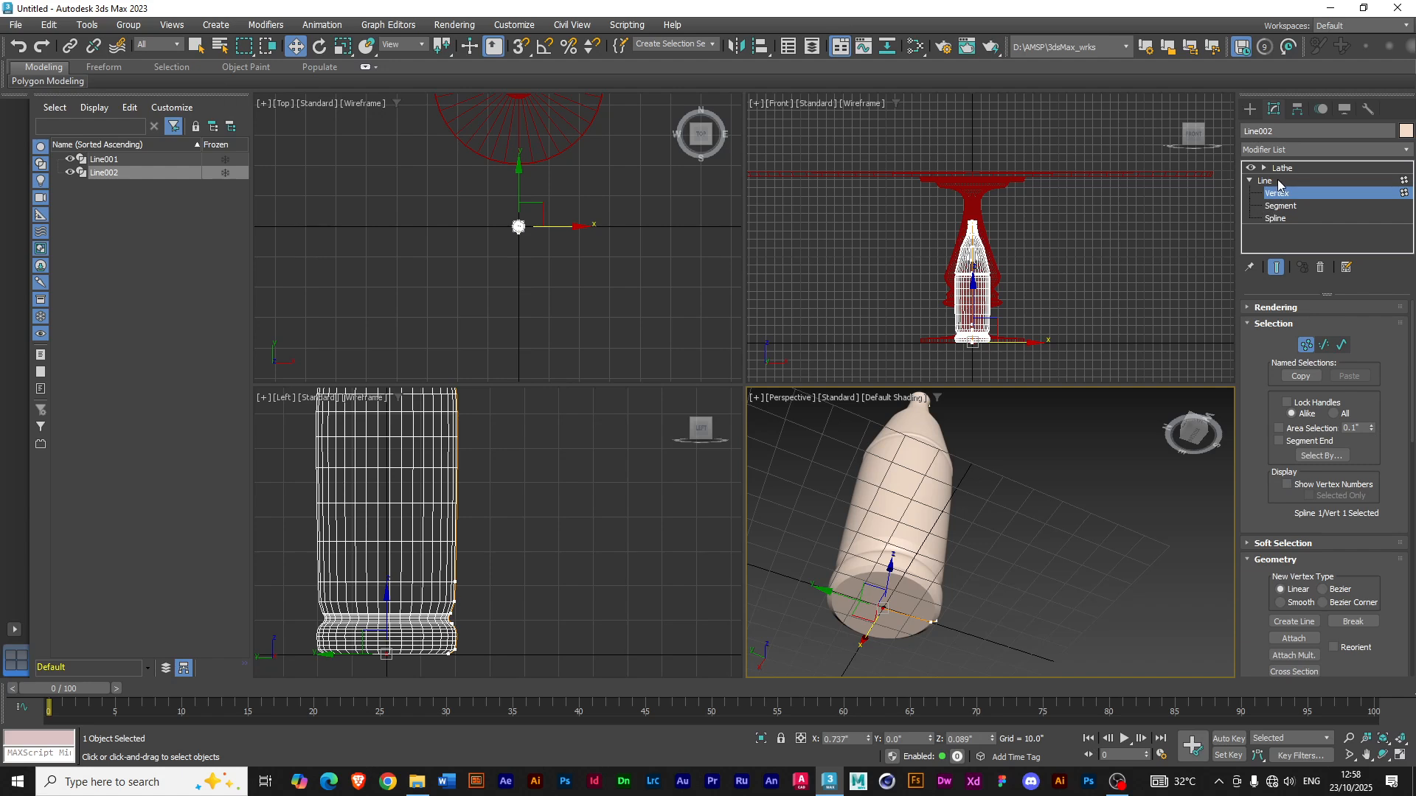
left_click(1269, 180)
left_click(1280, 168)
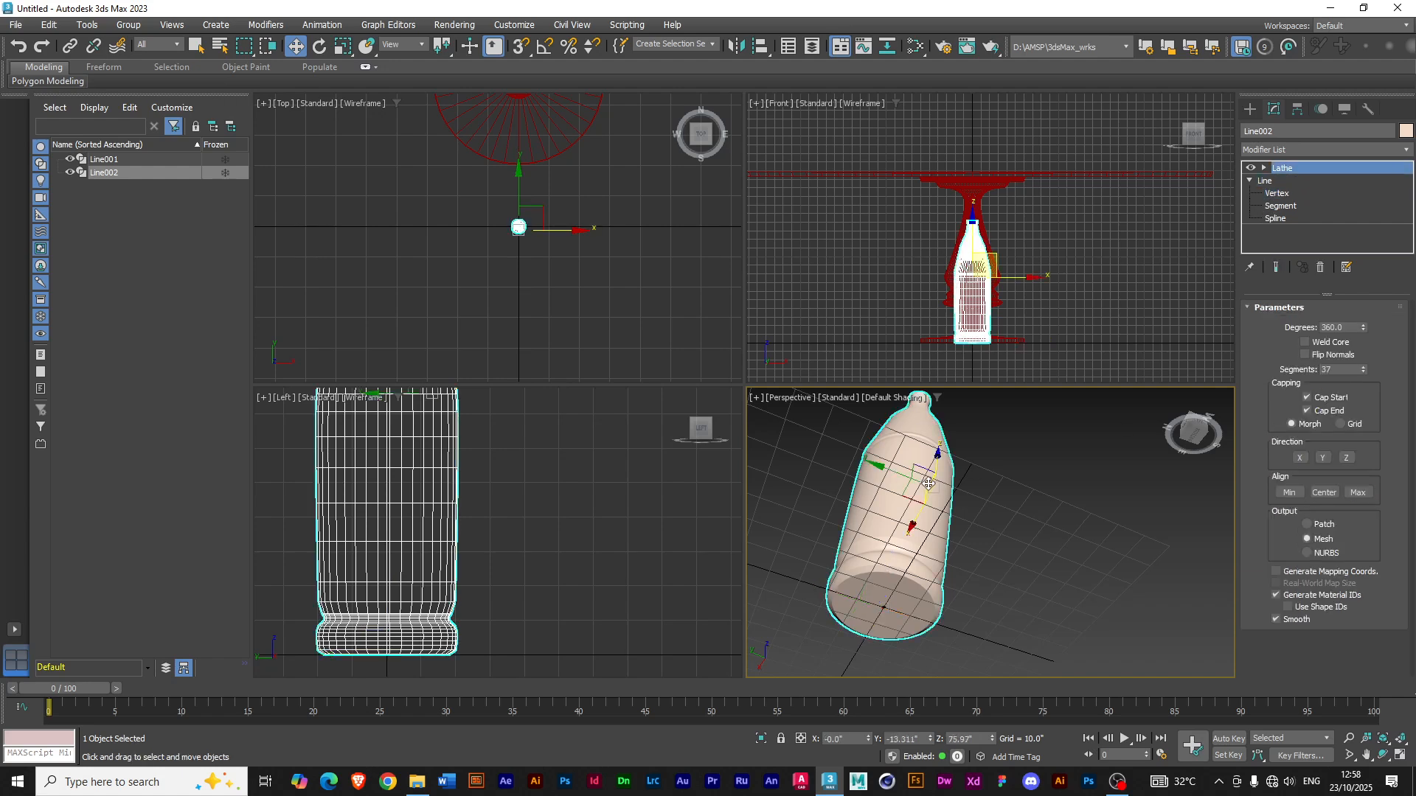
middle_click_drag(911, 472, 891, 525, "alt")
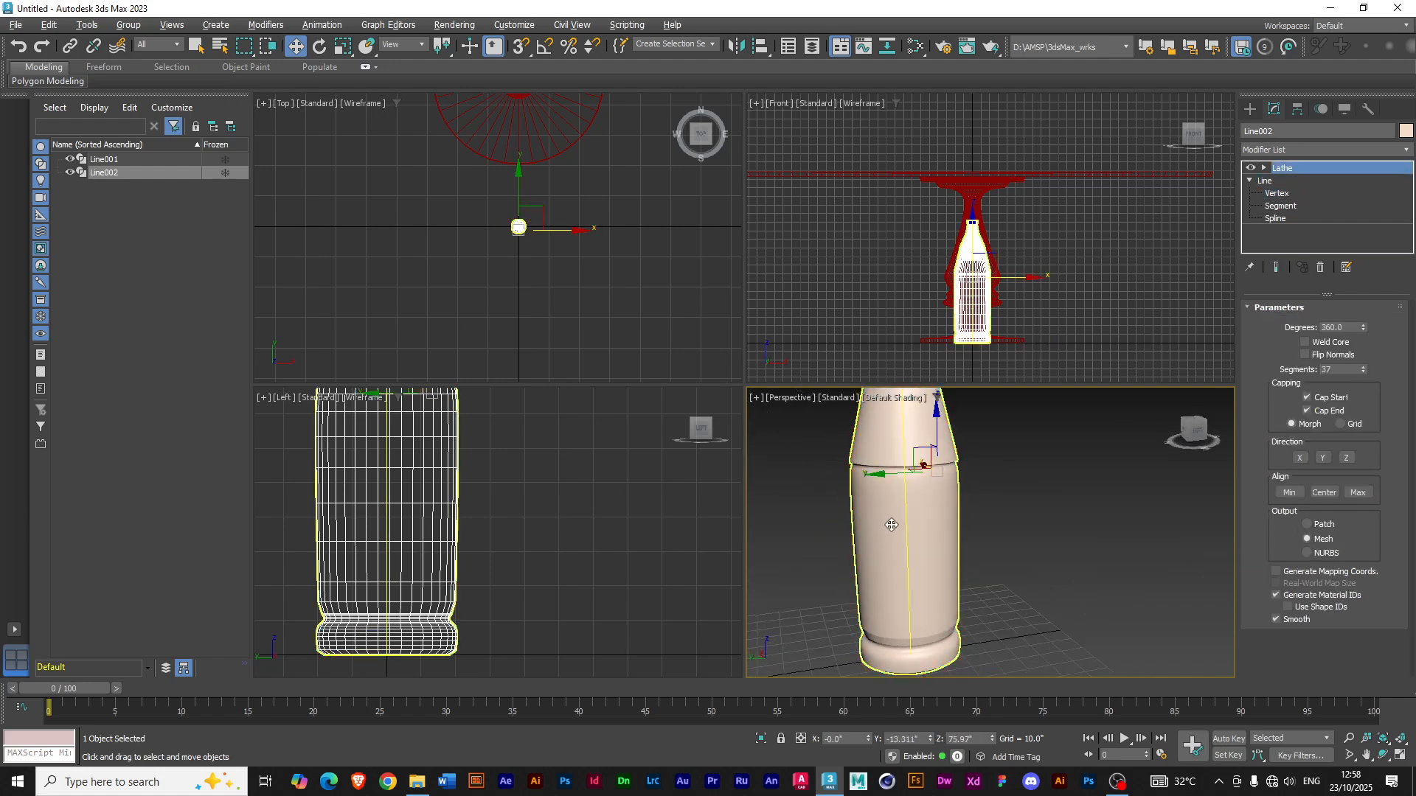
scroll(891, 525, "down", 5)
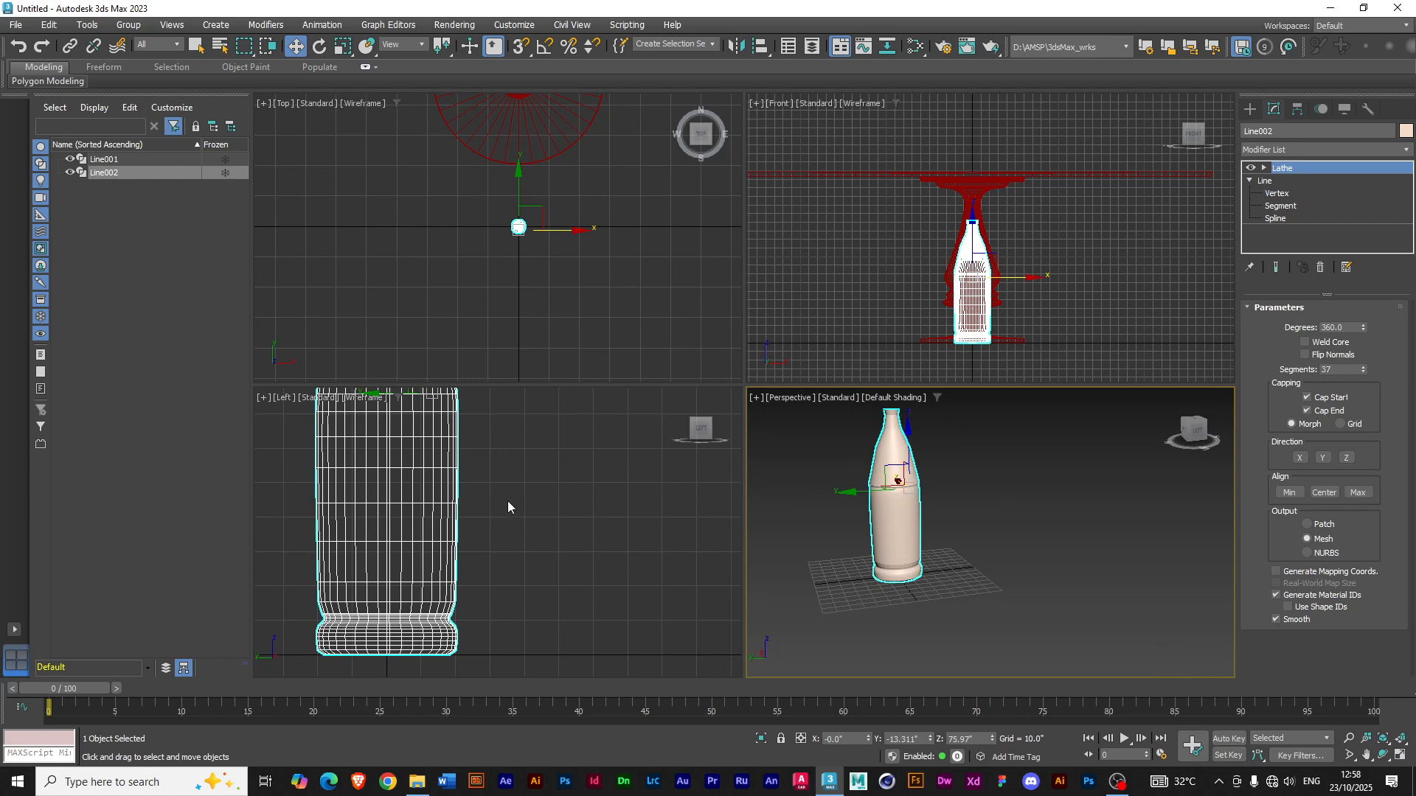
- Reposition the bottle's Lathe axis slightly along X in the Left view and leave axis editing
left_click(1249, 181)
middle_click_drag(501, 464, 541, 583)
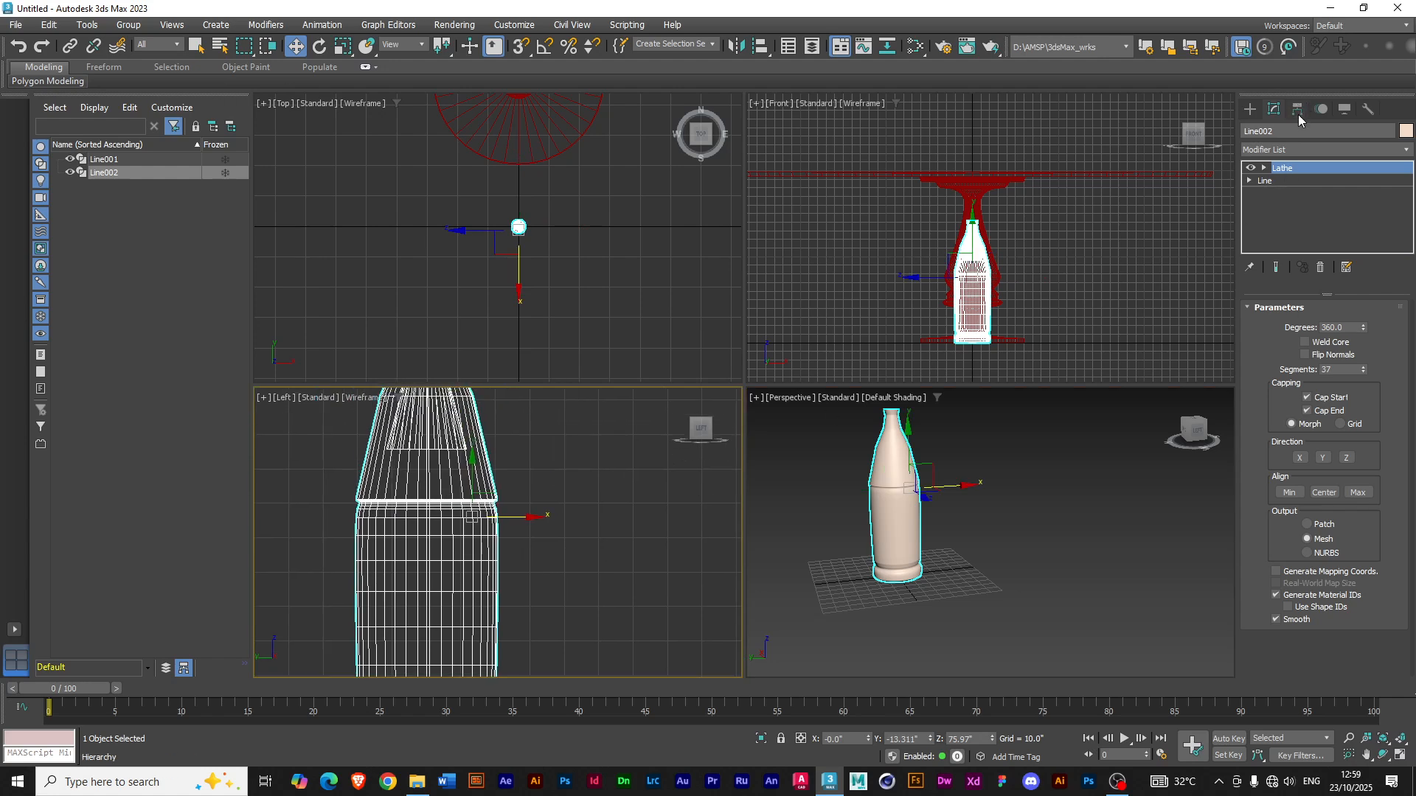
left_click(1263, 168)
left_click(1286, 180)
left_click_drag(514, 516, 592, 538)
scroll(641, 530, "down", 3)
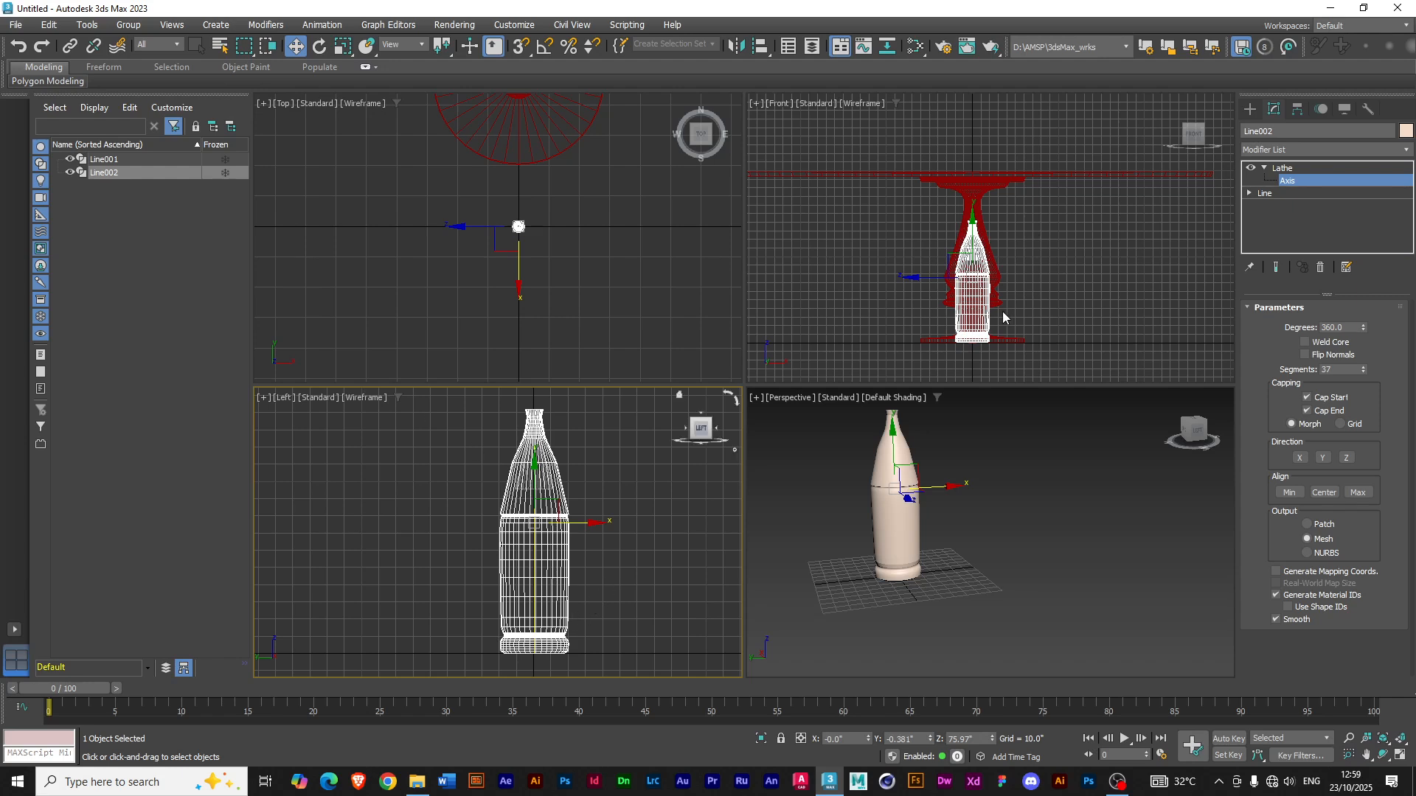
left_click(1265, 169)
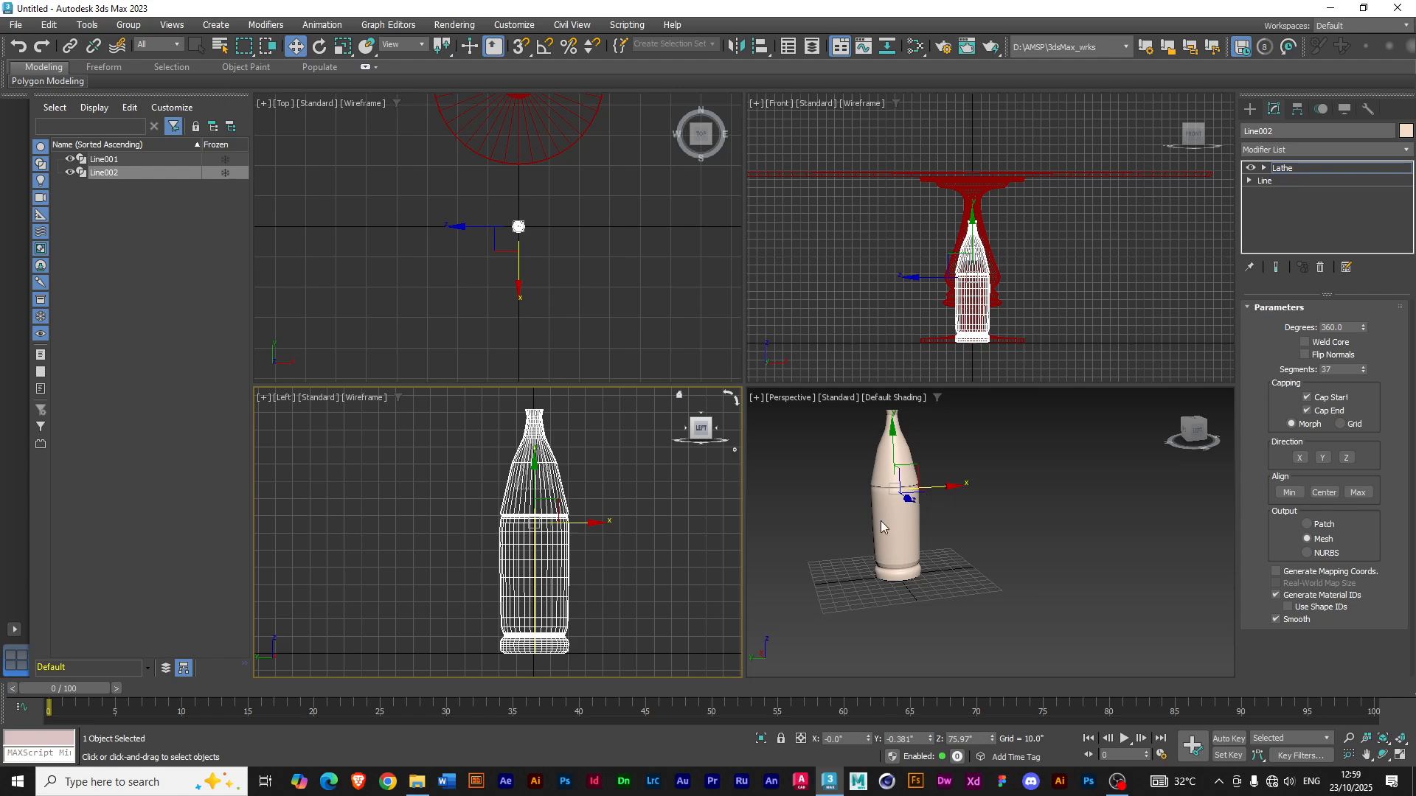
- Delete the lathed bottle from the scene
scroll(620, 510, "down", 2)
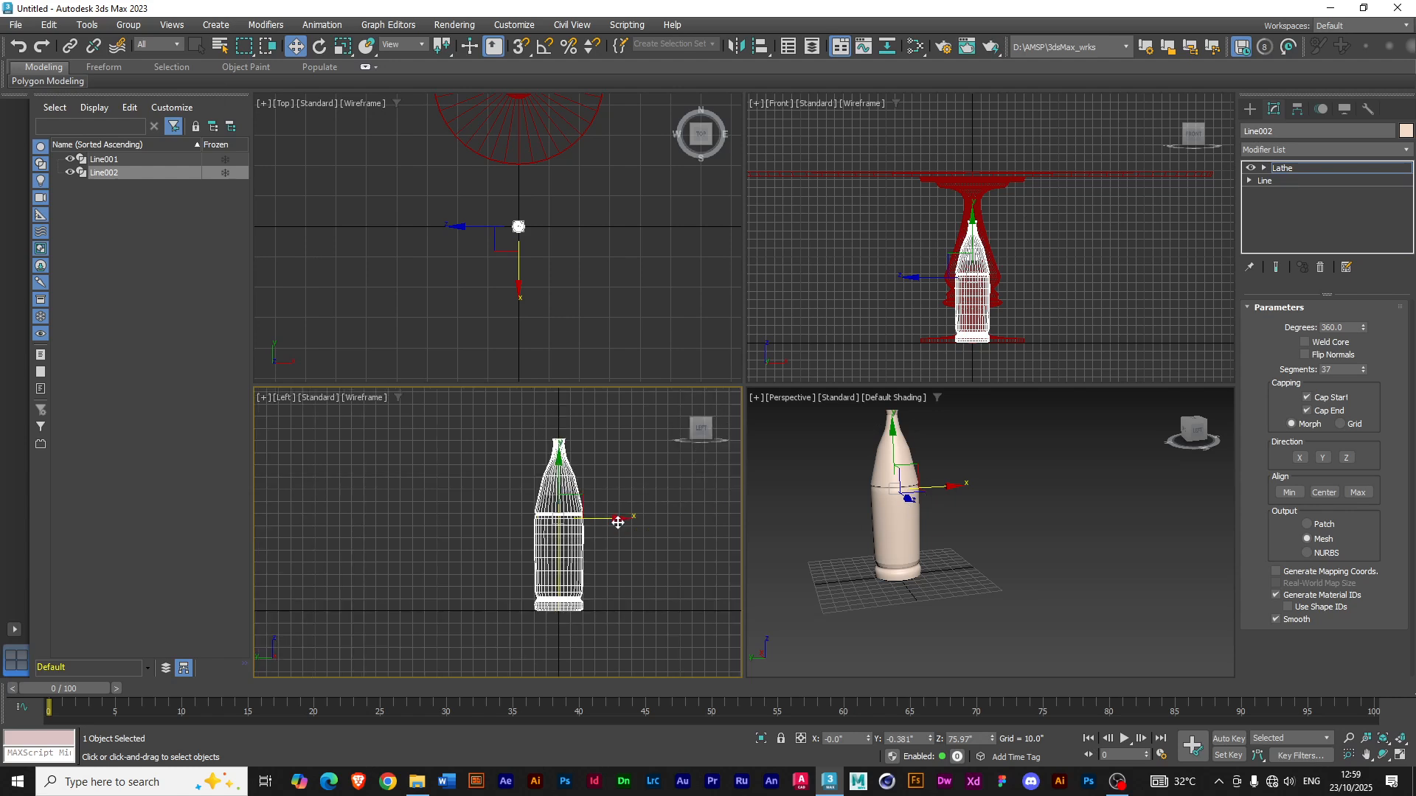
middle_click_drag(636, 570, 539, 588)
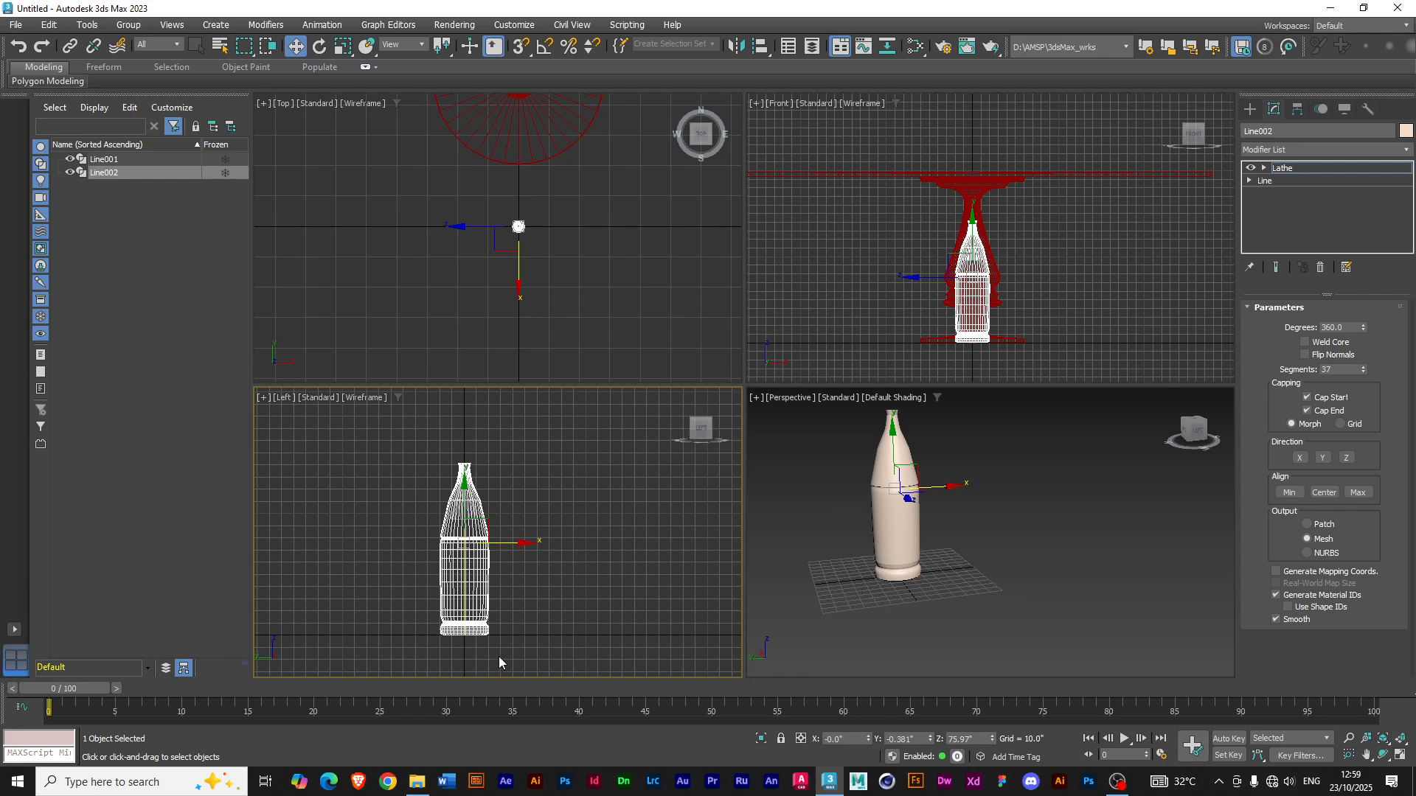
scroll(483, 560, "up", 3)
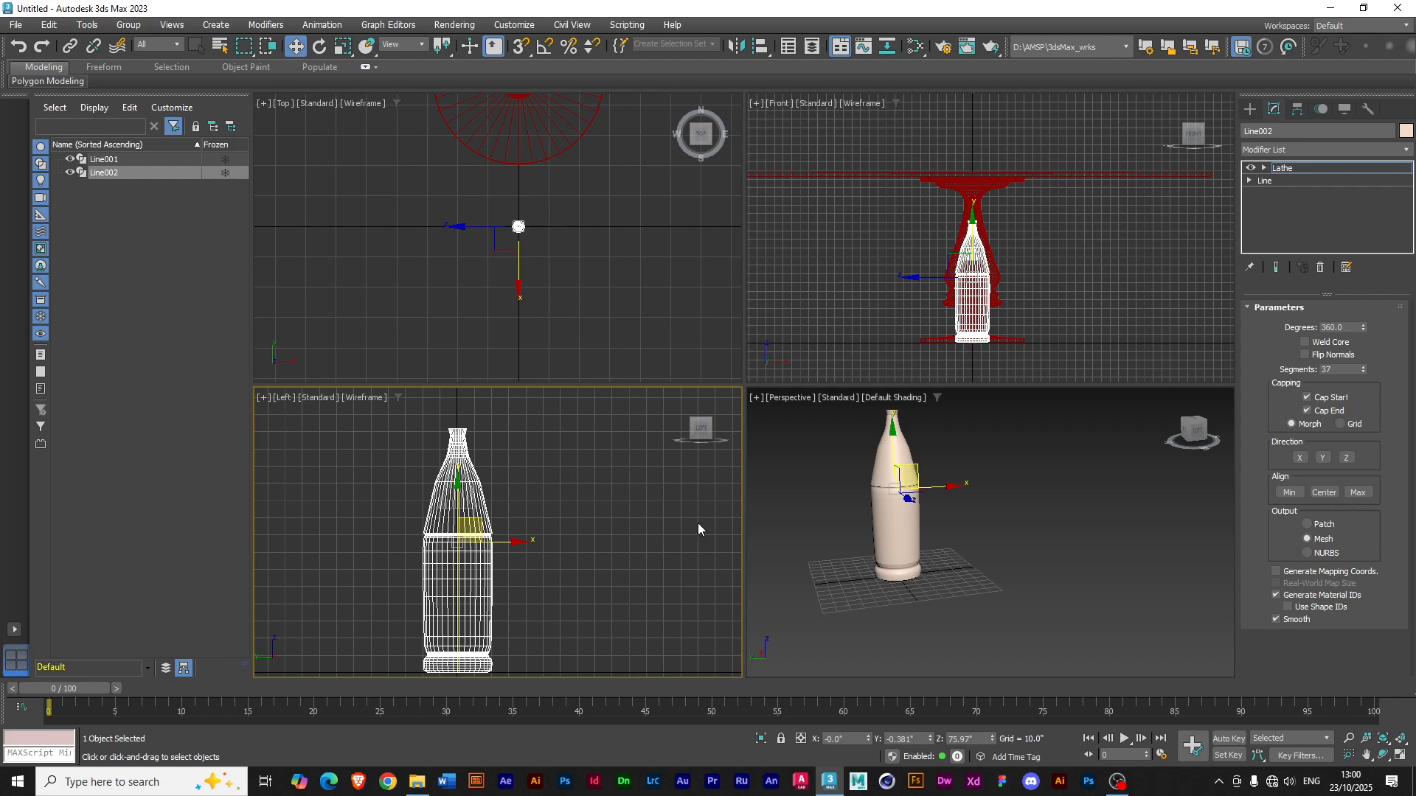
key("Delete")
scroll(436, 628, "down", 2)
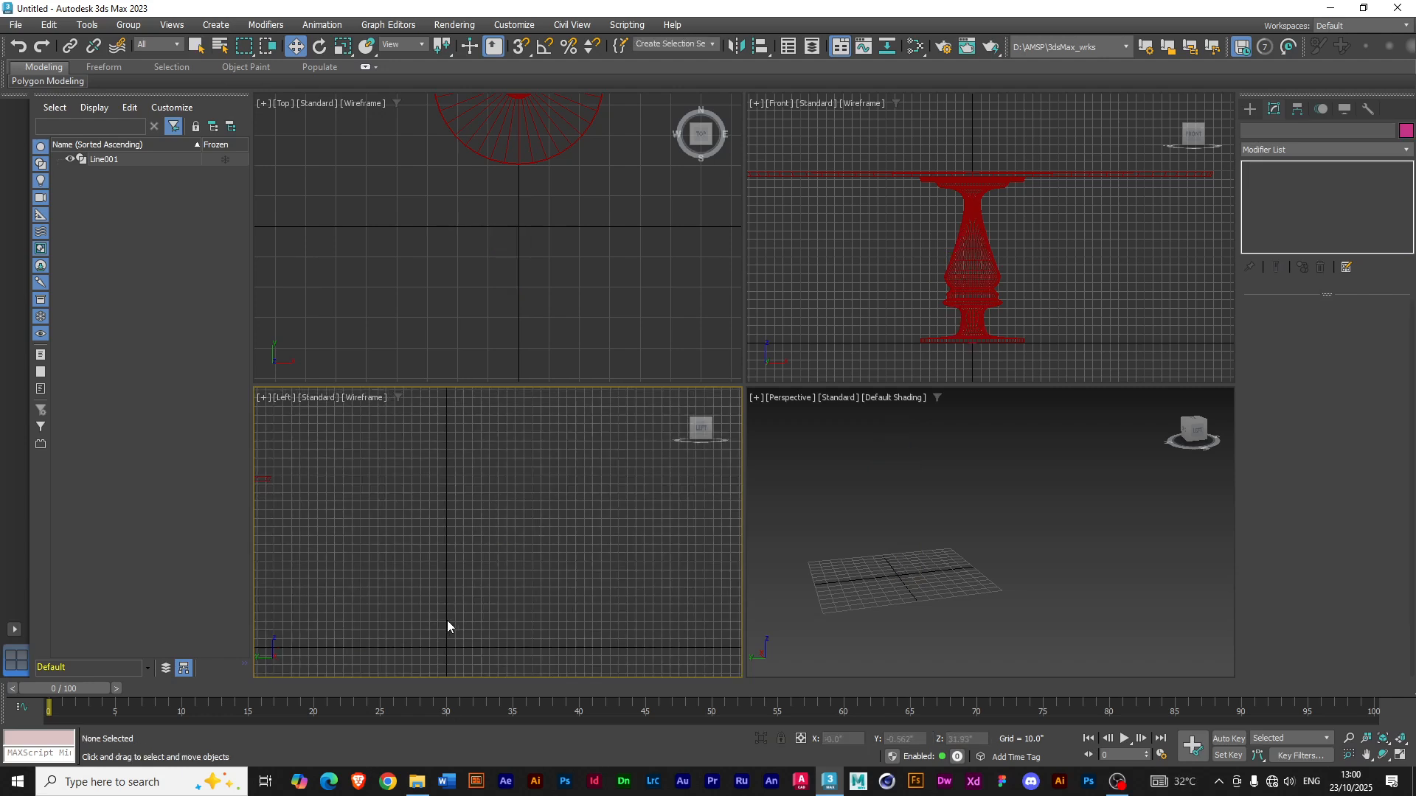
- Browse the AMSP folder on the local disk in File Explorer and return to 3ds Max
left_click(419, 783)
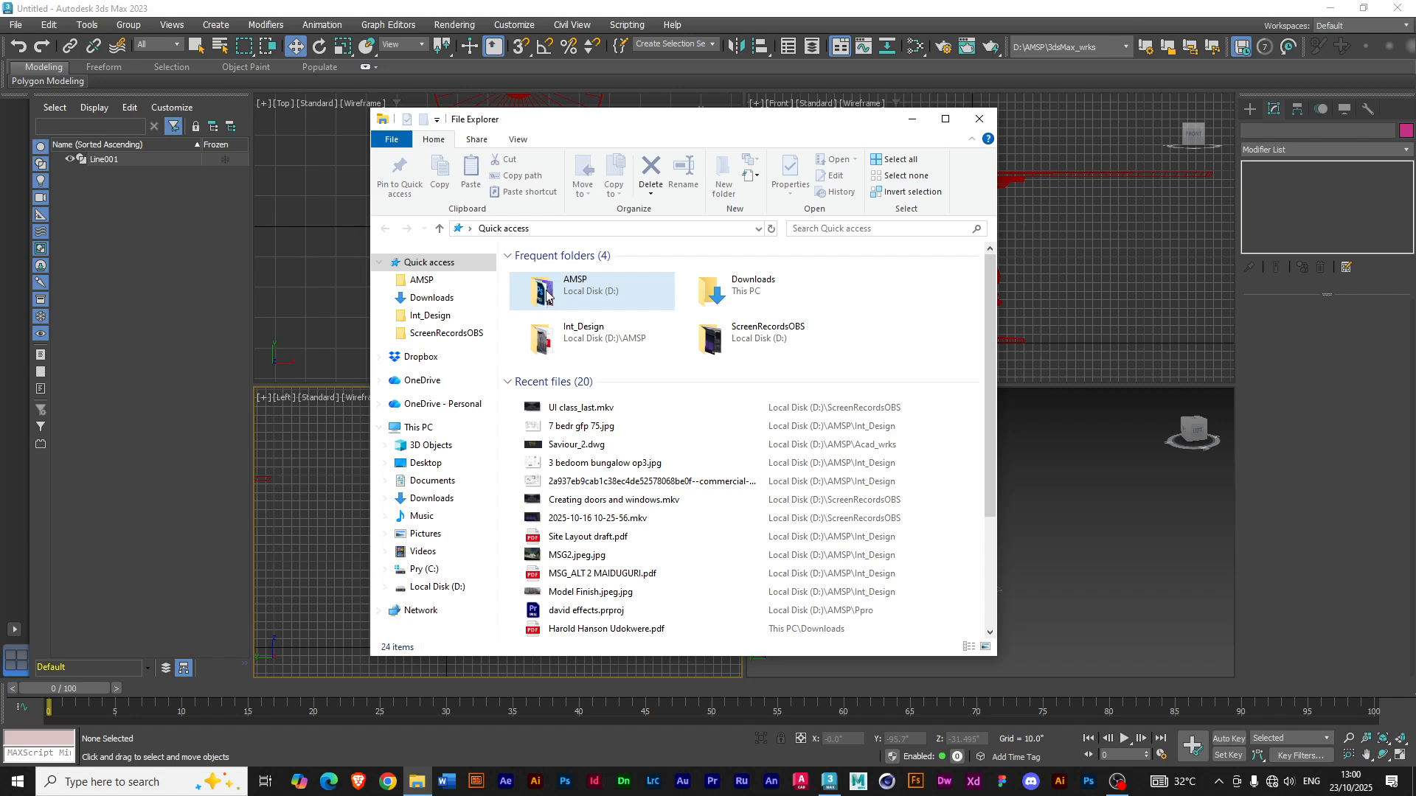
double_click(546, 296)
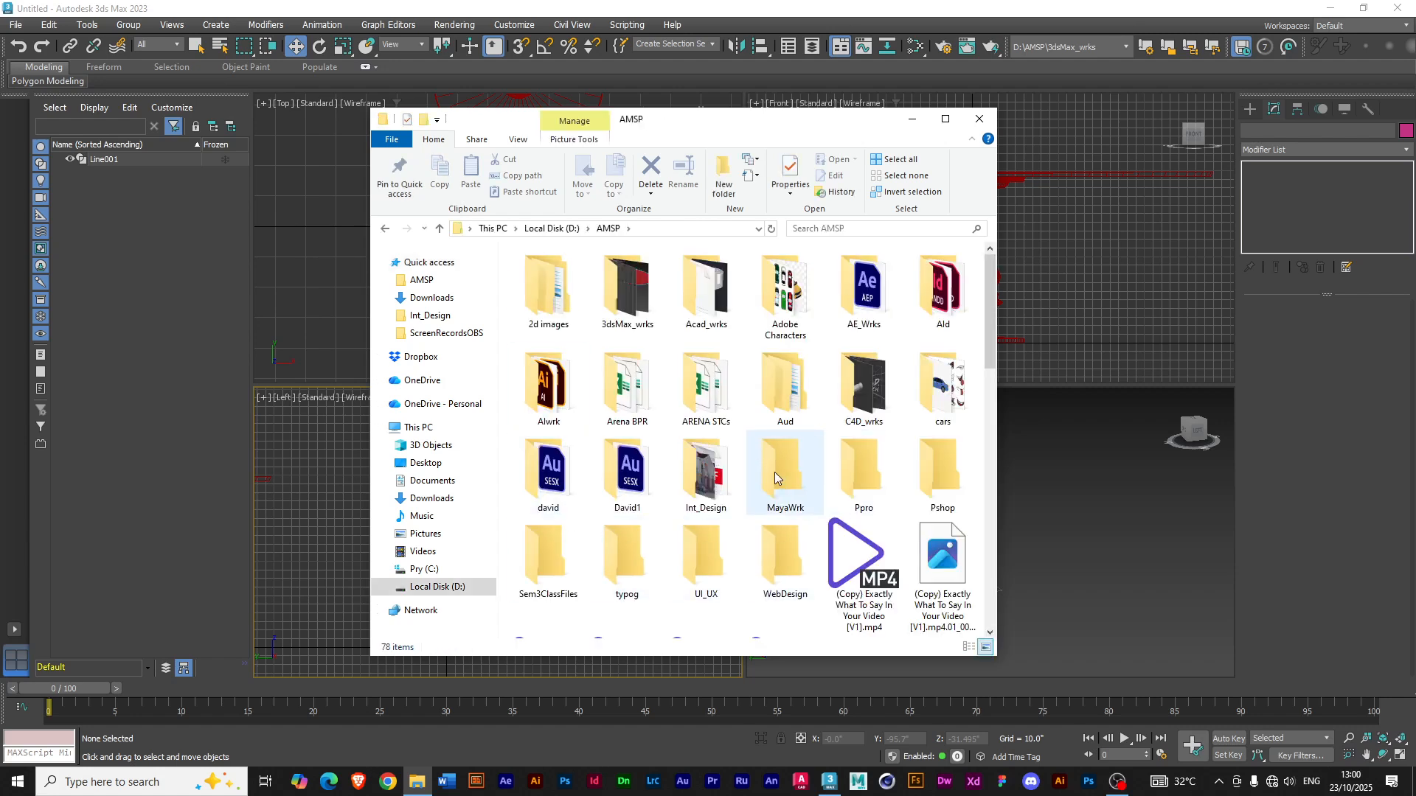
left_click(729, 20)
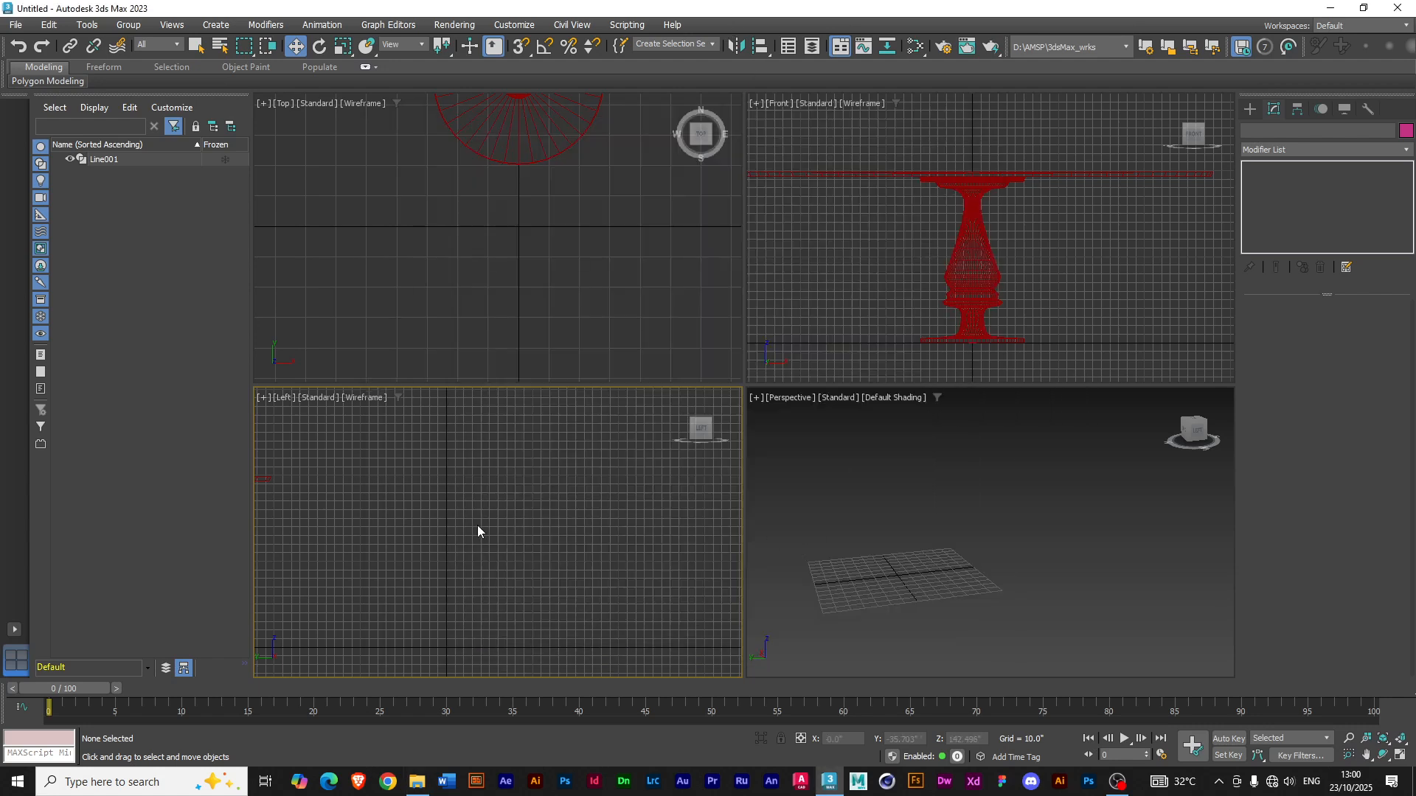
- Create a plane about 227 inches long and 216 inches wide in the Left view and move it along X to about 112 inches
middle_click_drag(459, 552, 509, 564)
scroll(518, 513, "down", 3)
scroll(518, 513, "up", 2)
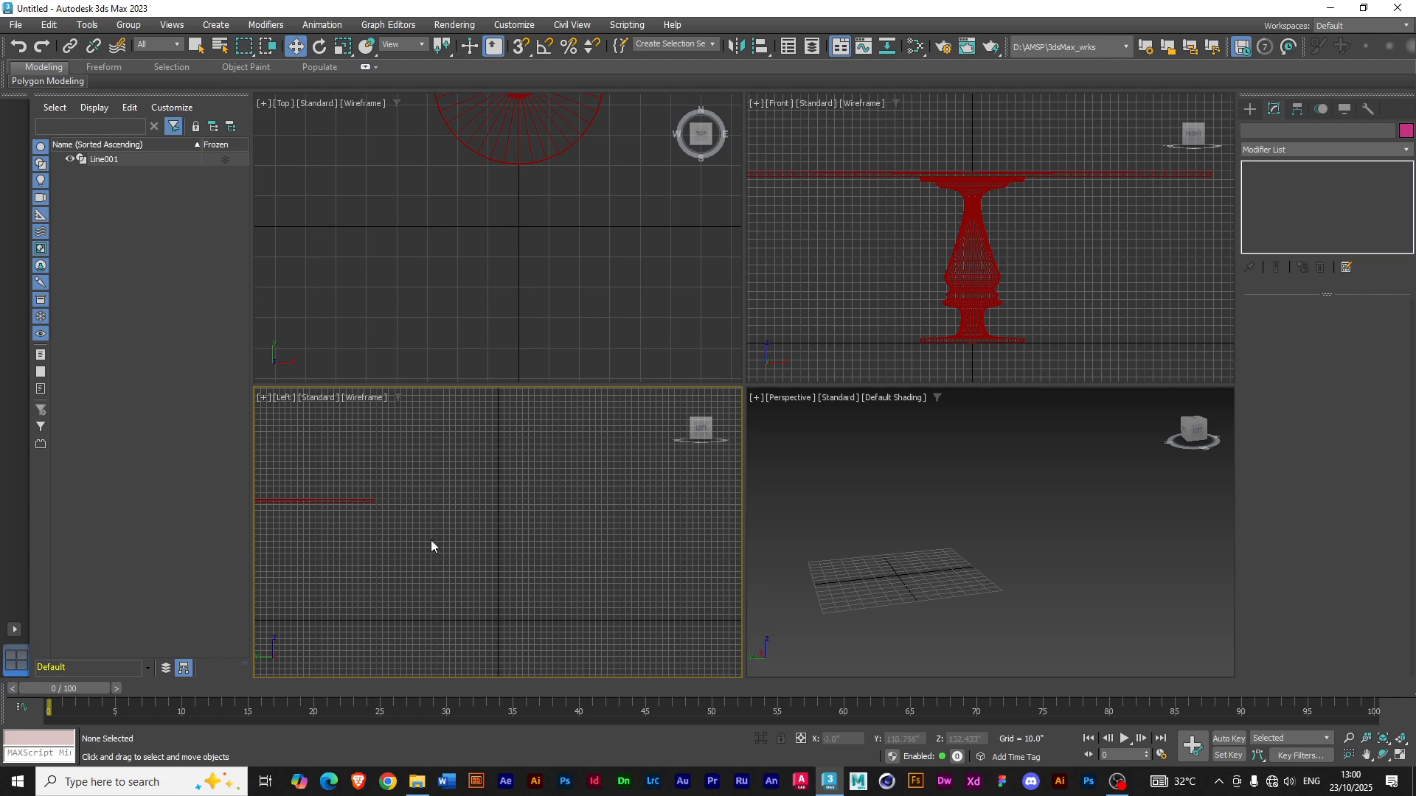
left_click(1249, 110)
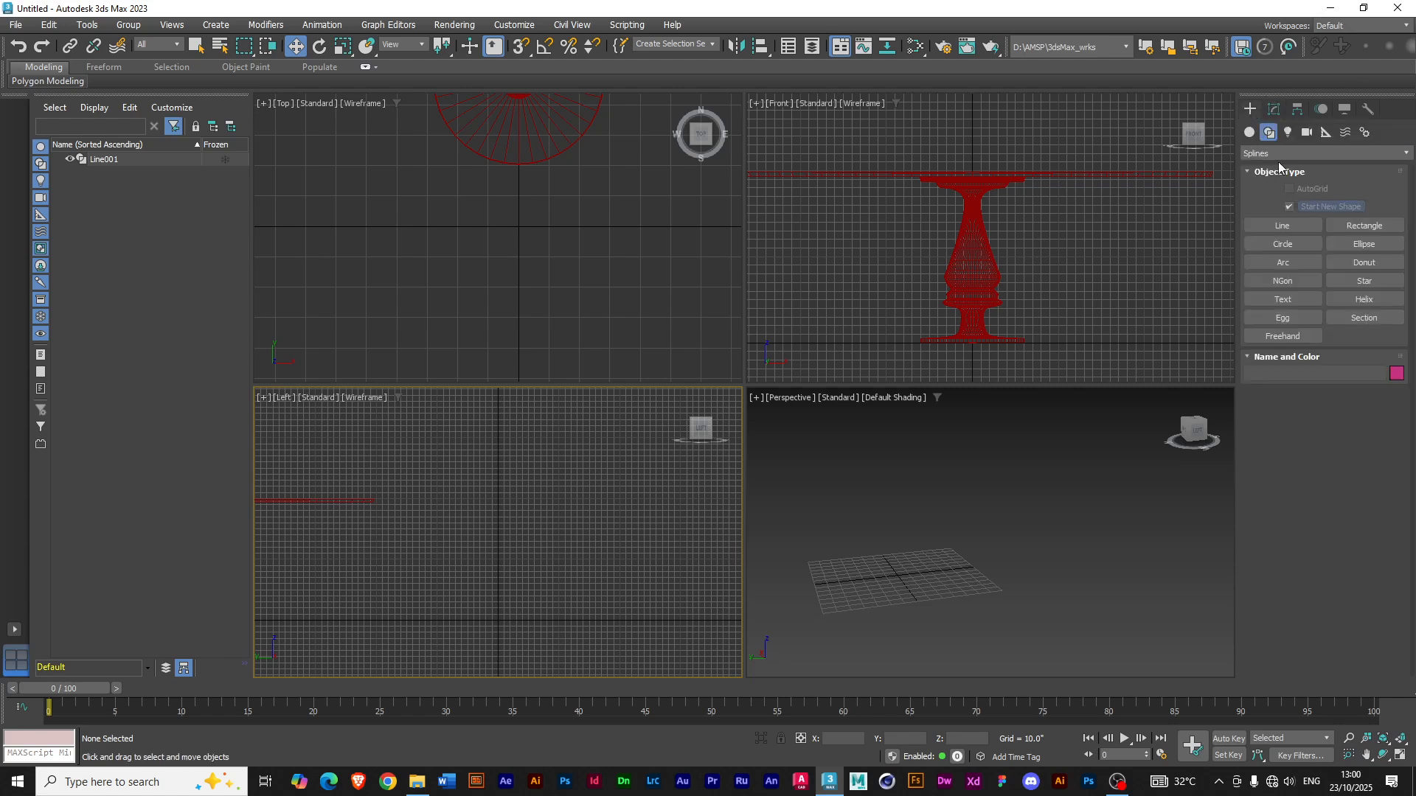
left_click(1248, 132)
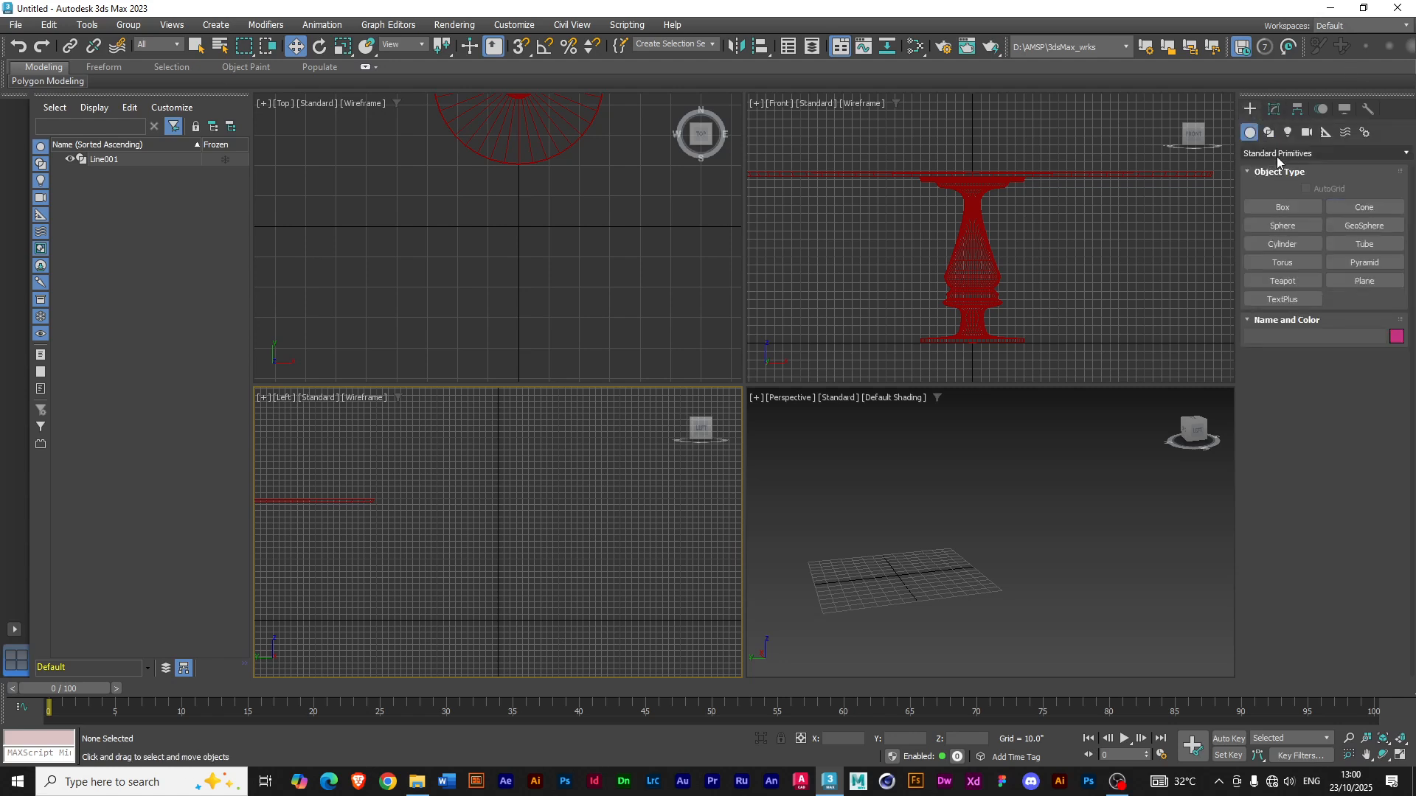
left_click(1358, 280)
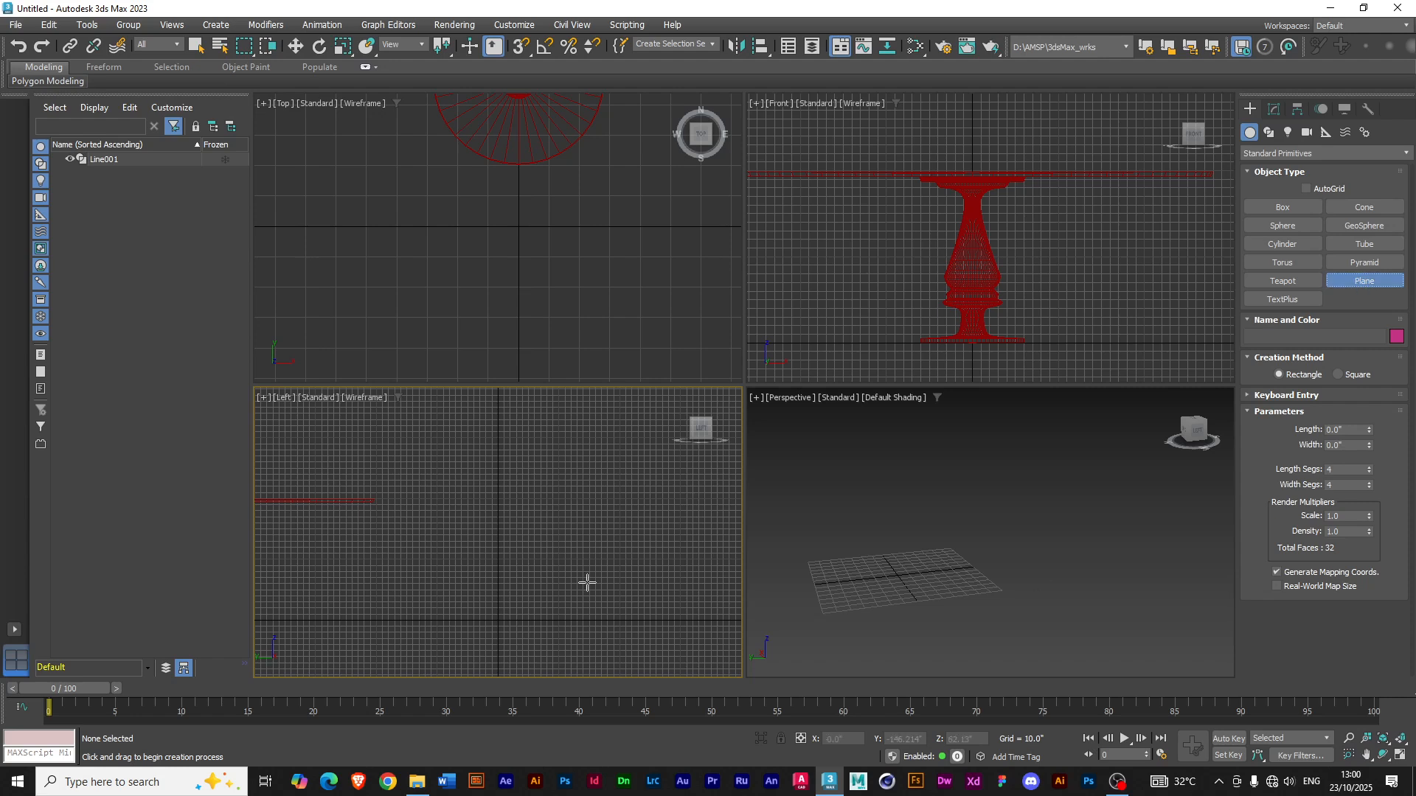
left_click_drag(434, 484, 565, 621)
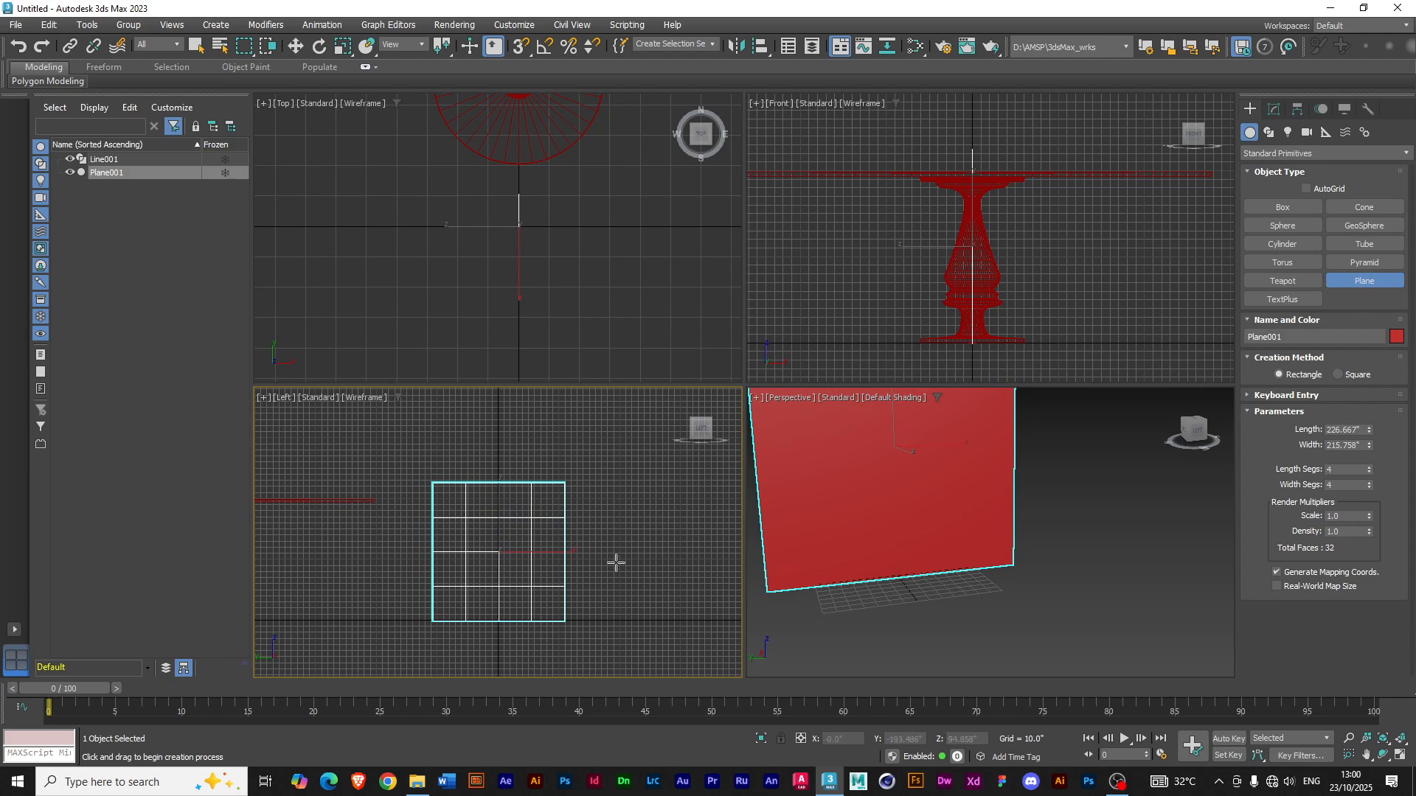
key("w")
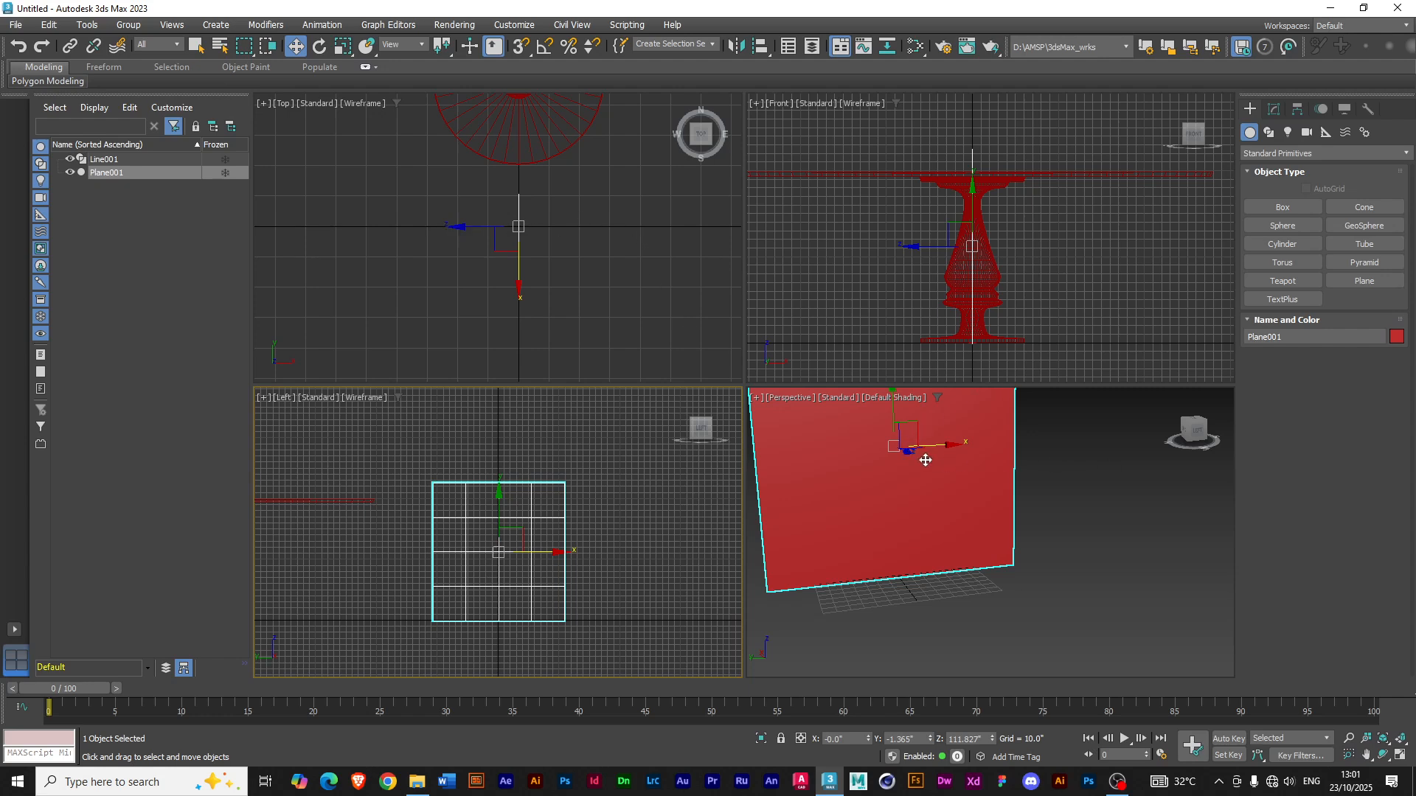
left_click_drag(909, 455, 884, 446)
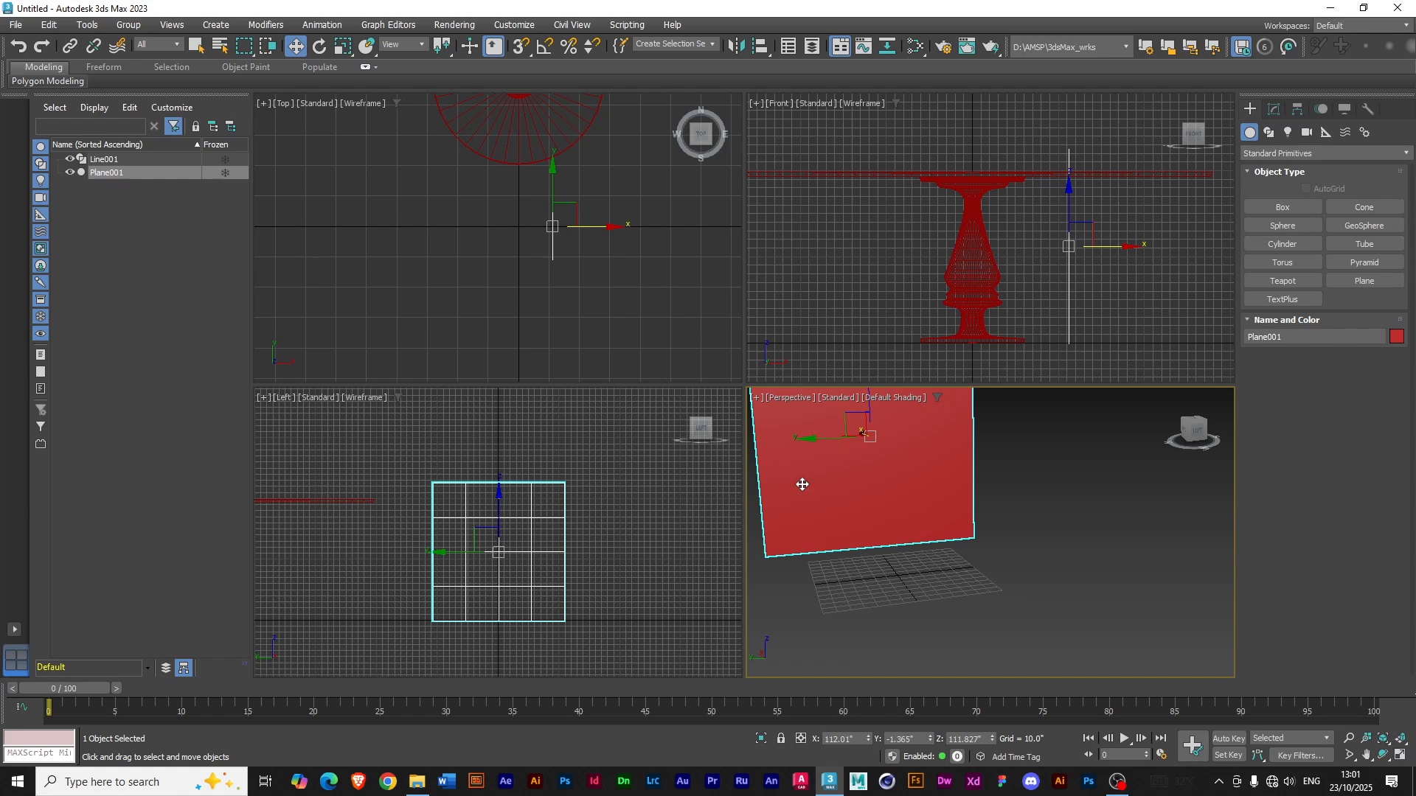
- Open the Slate Material Editor and add a Physical Material to the node view
key("m")
left_click_drag(388, 309, 677, 210)
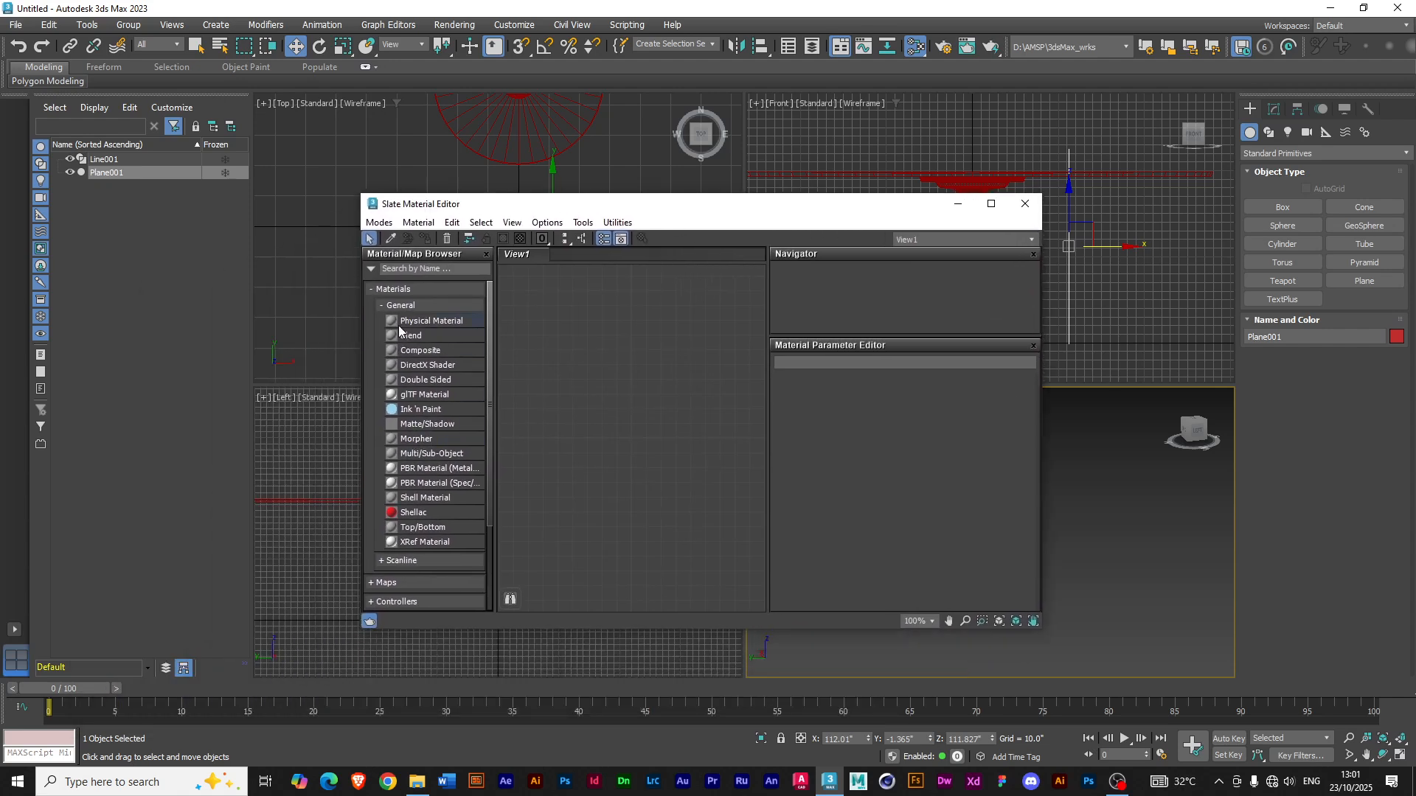
left_click_drag(392, 320, 627, 436)
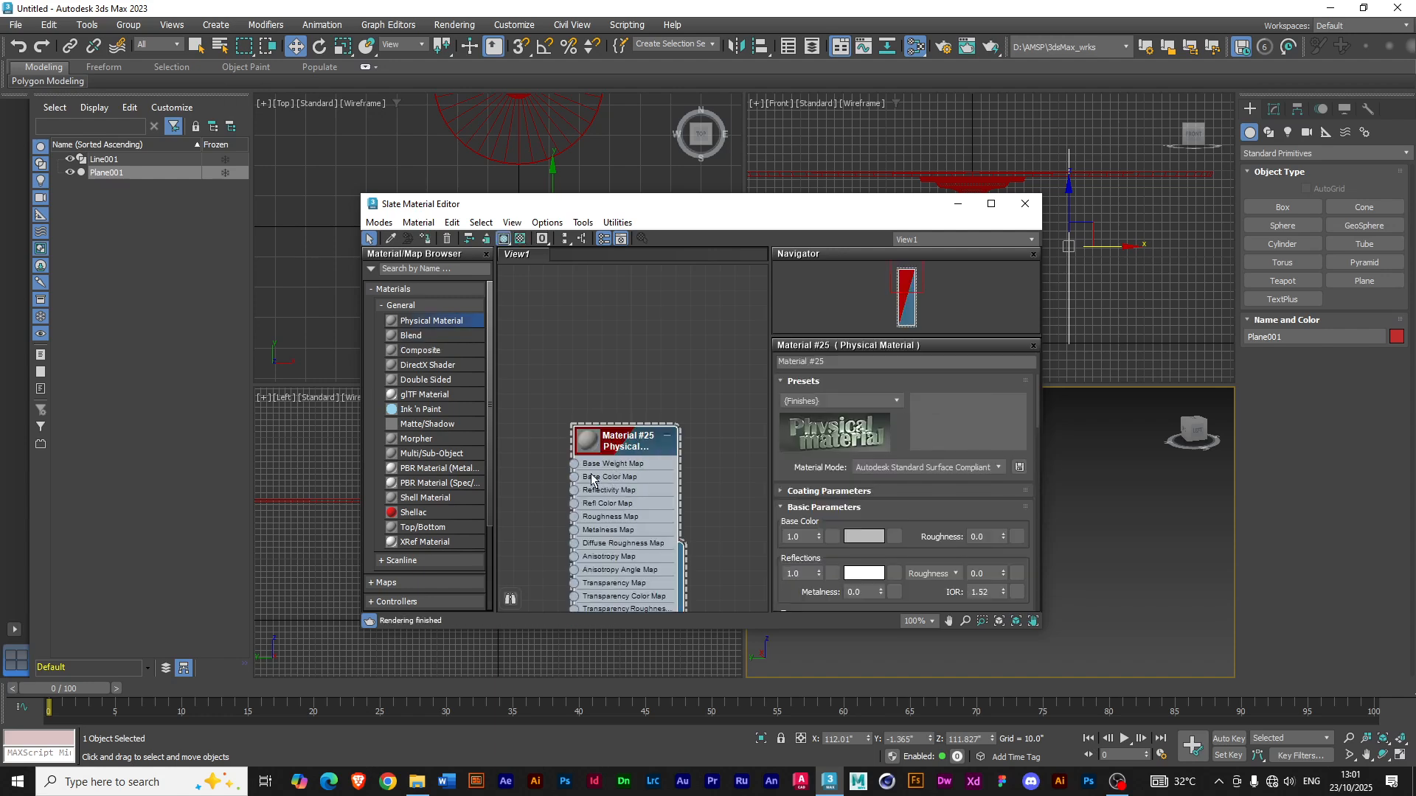
- Choose a General Bitmap map for the Physical Material's Base Color
left_click(892, 538)
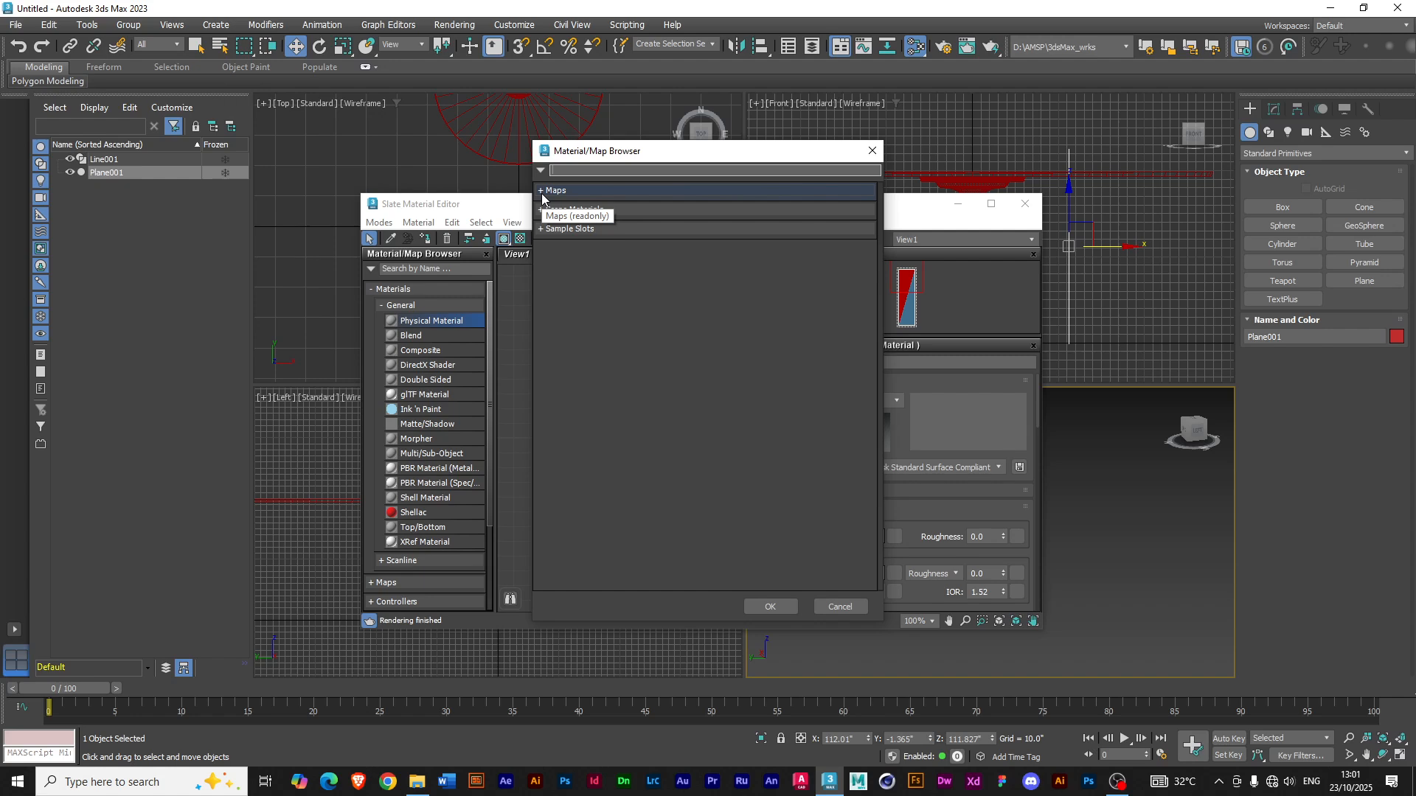
left_click(542, 192)
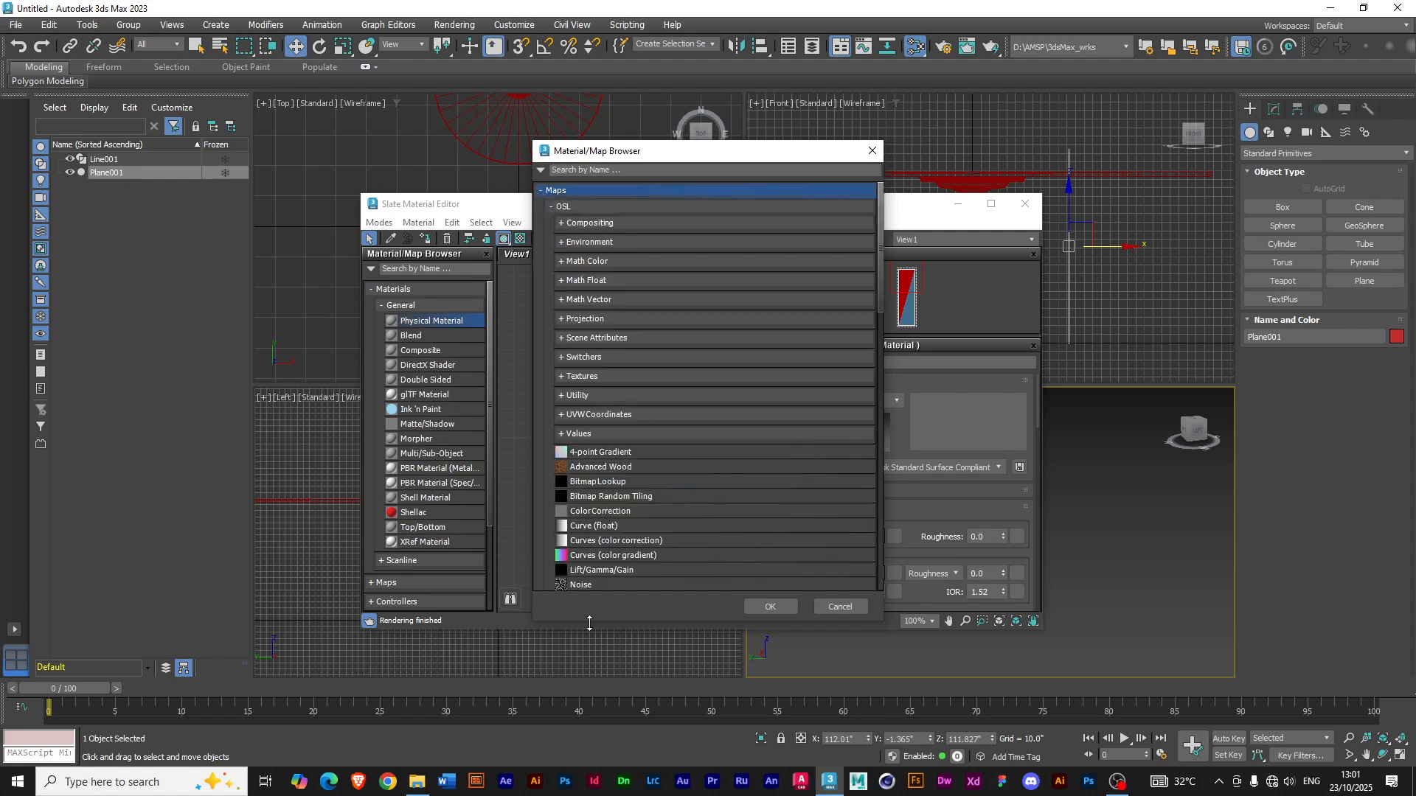
scroll(599, 506, "down", 2)
scroll(599, 512, "down", 5)
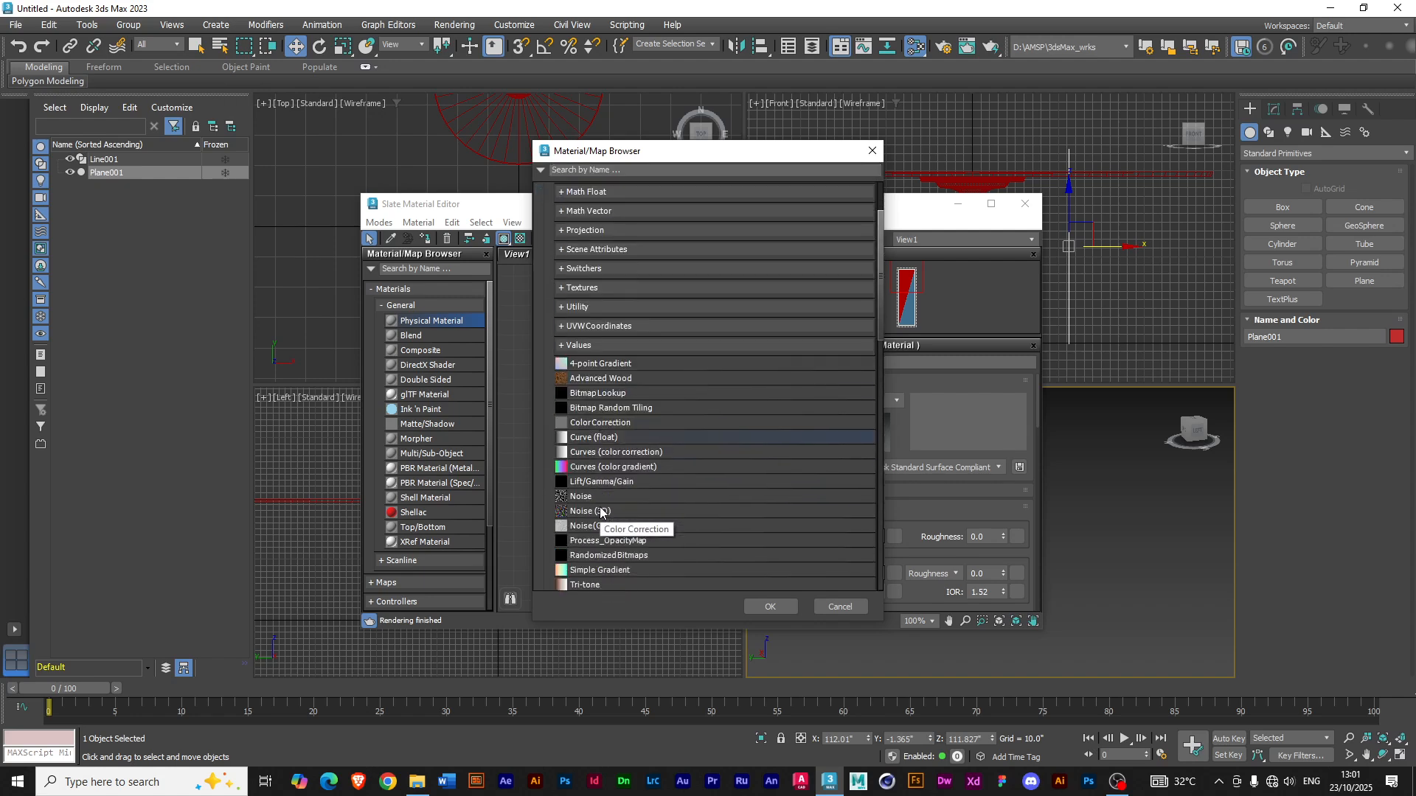
scroll(600, 506, "down", 2)
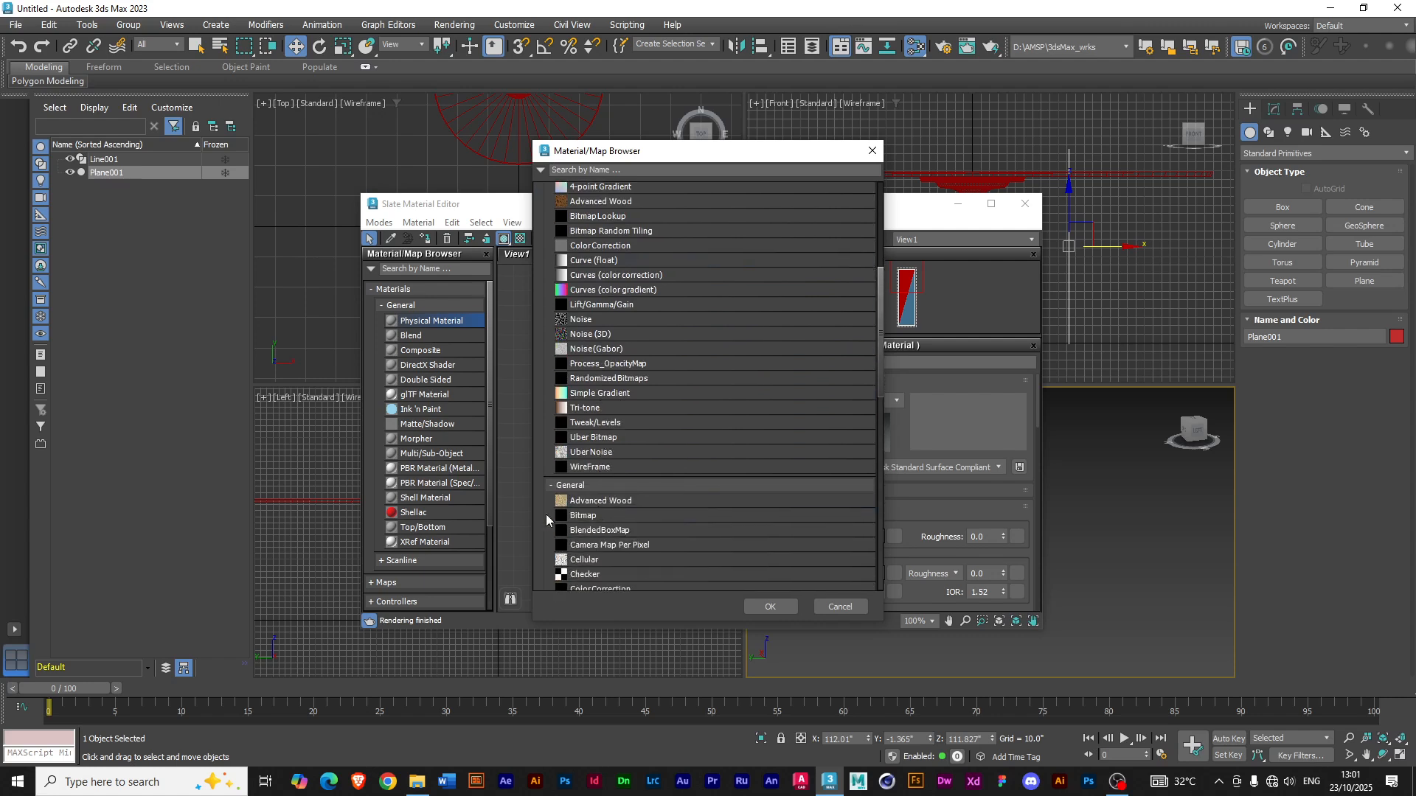
left_click(563, 518)
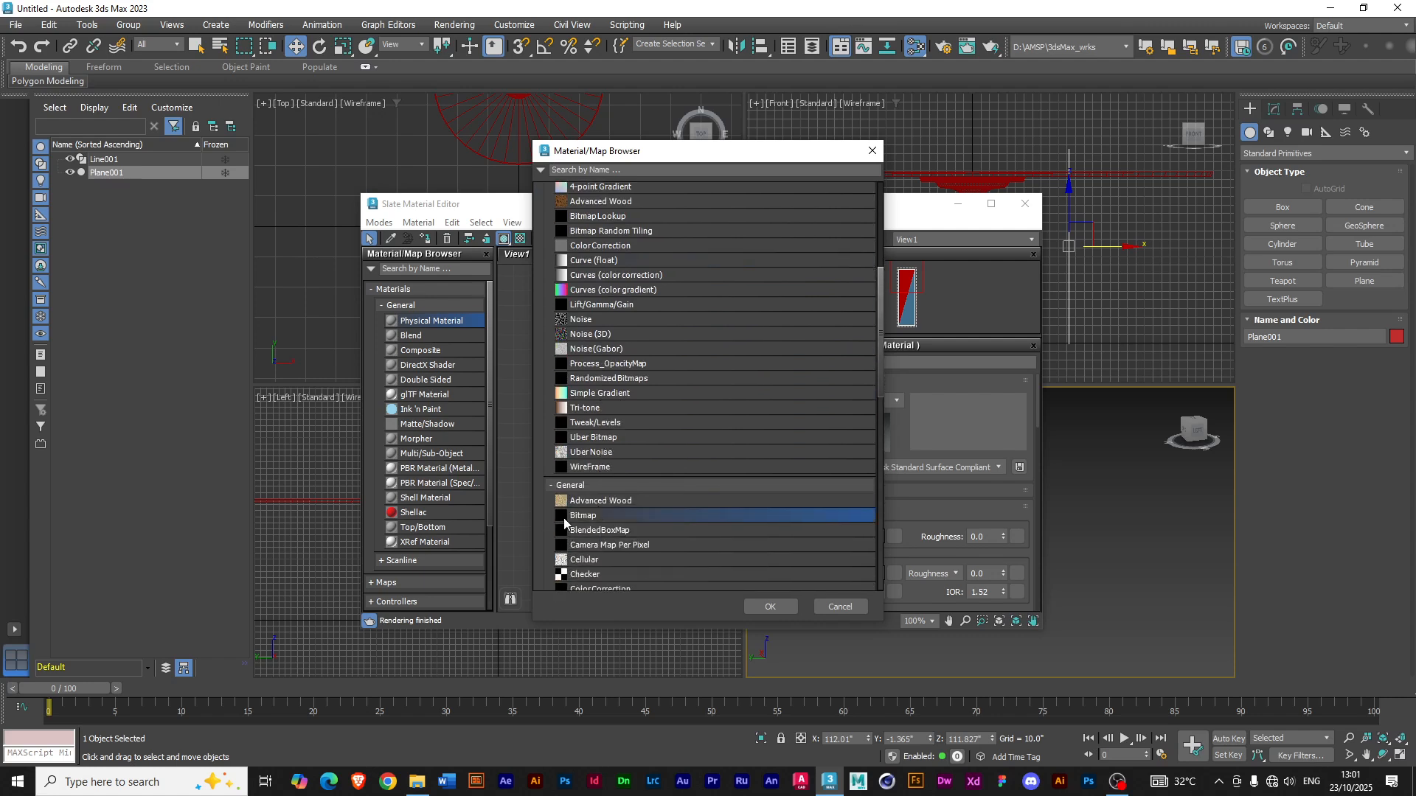
left_click(770, 606)
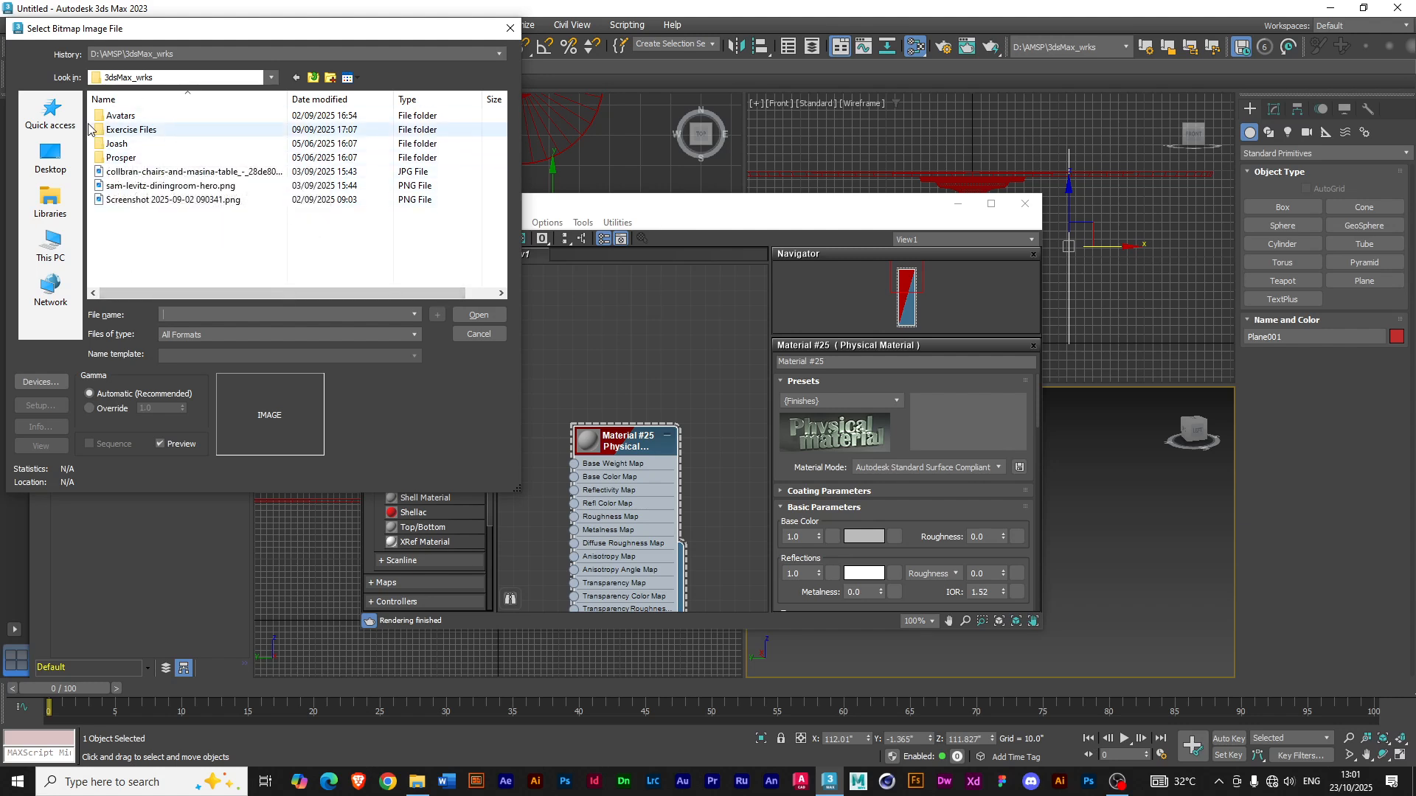
- Load the bottle image p49.jpg from D:\AMSP_stuff\tasks as the Base Color bitmap
left_click(314, 78)
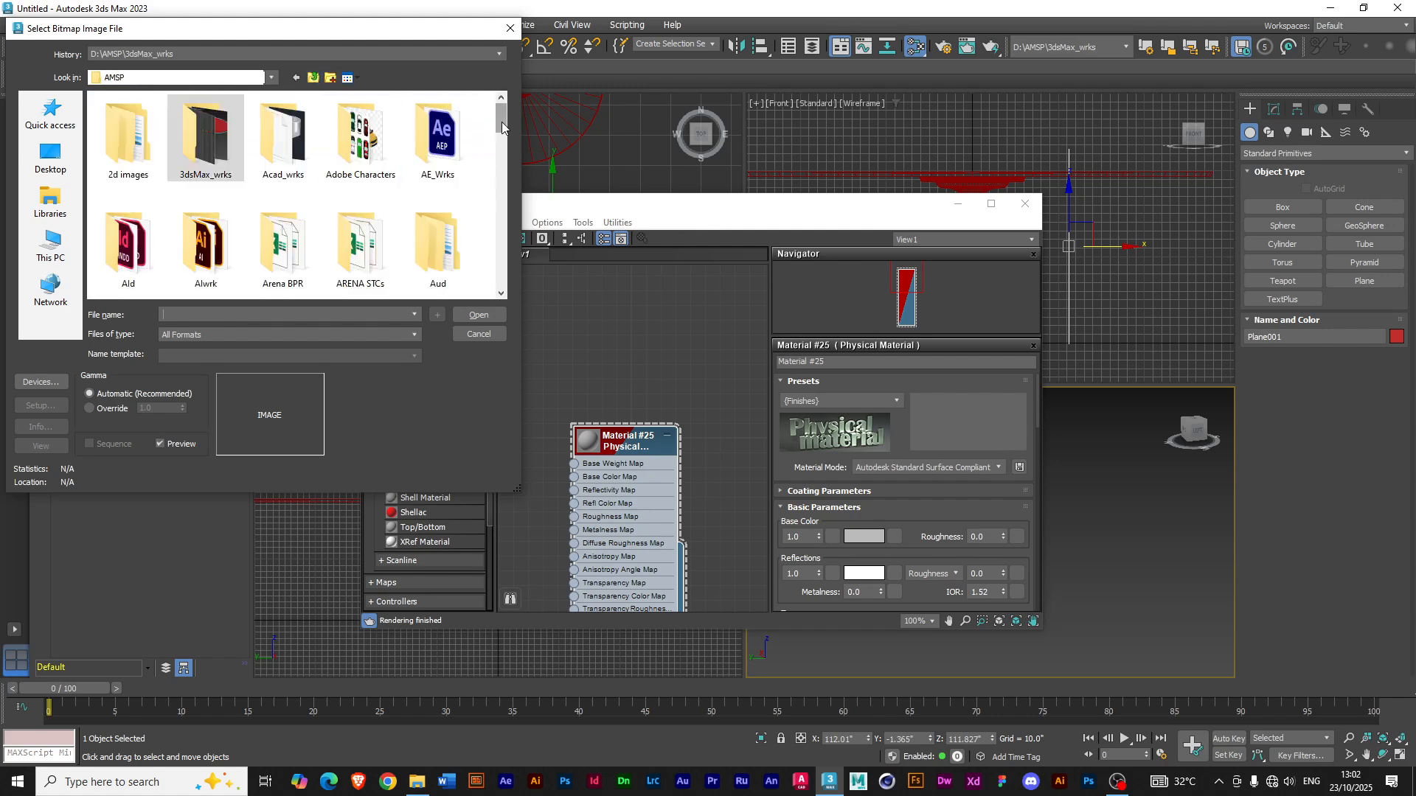
left_click(314, 78)
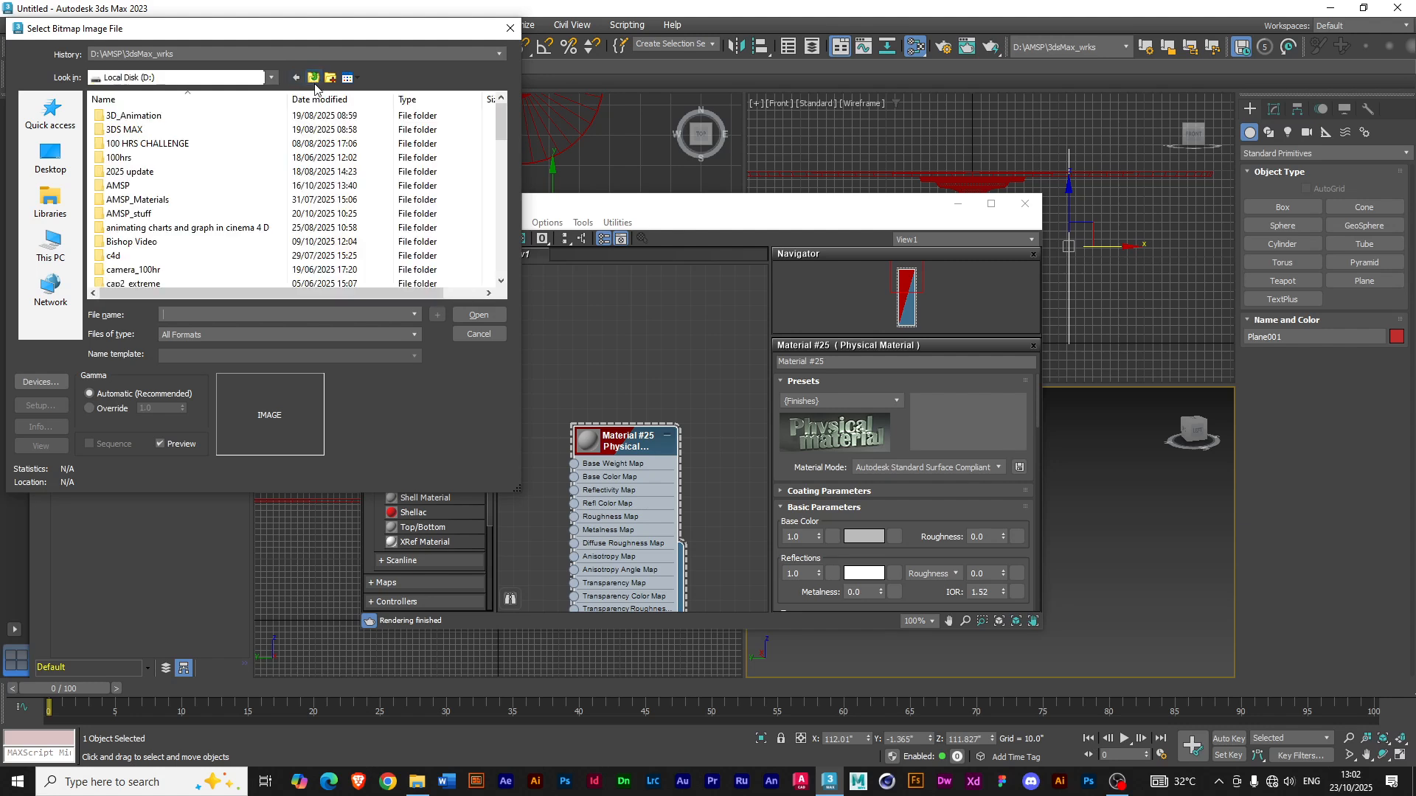
double_click(107, 214)
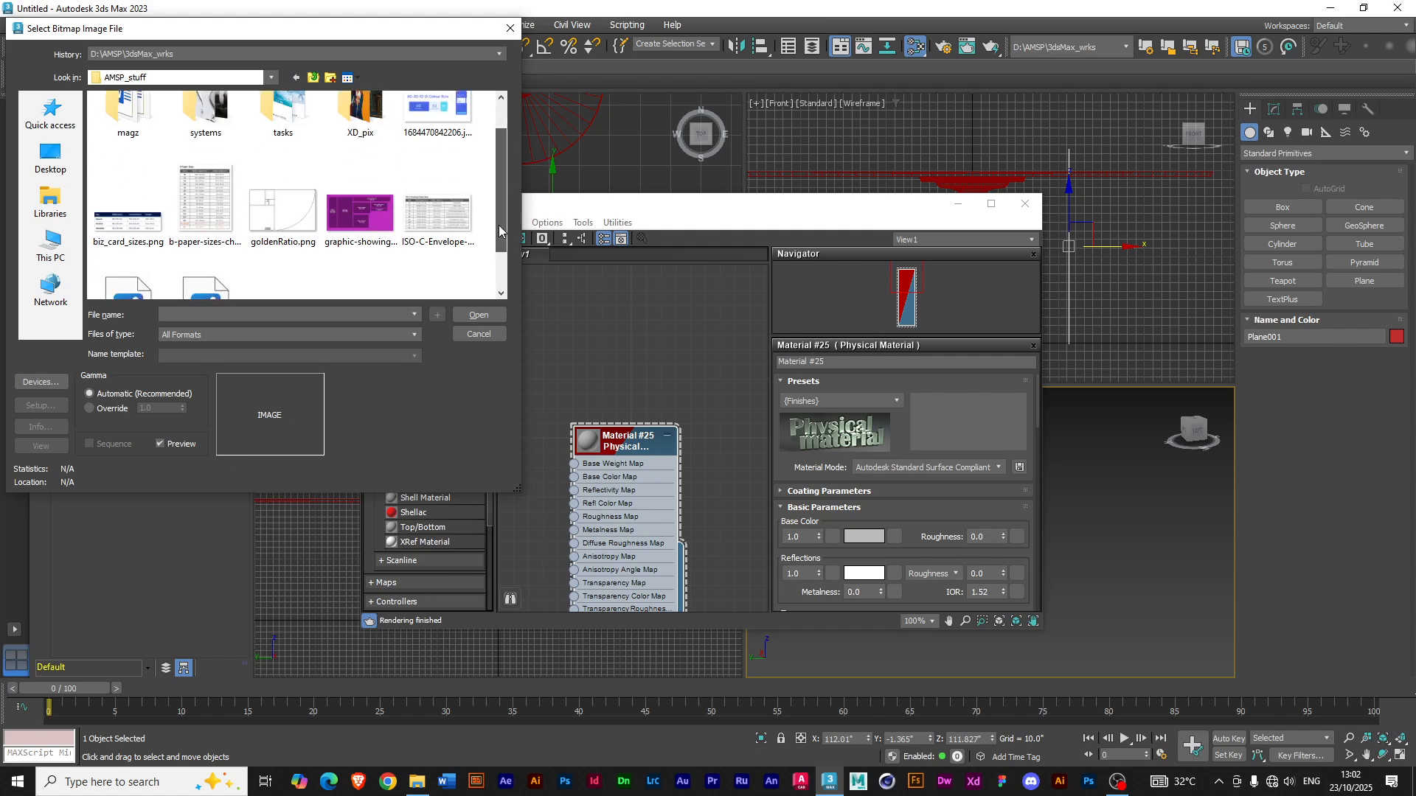
scroll(493, 260, "down", 2)
scroll(496, 243, "up", 1)
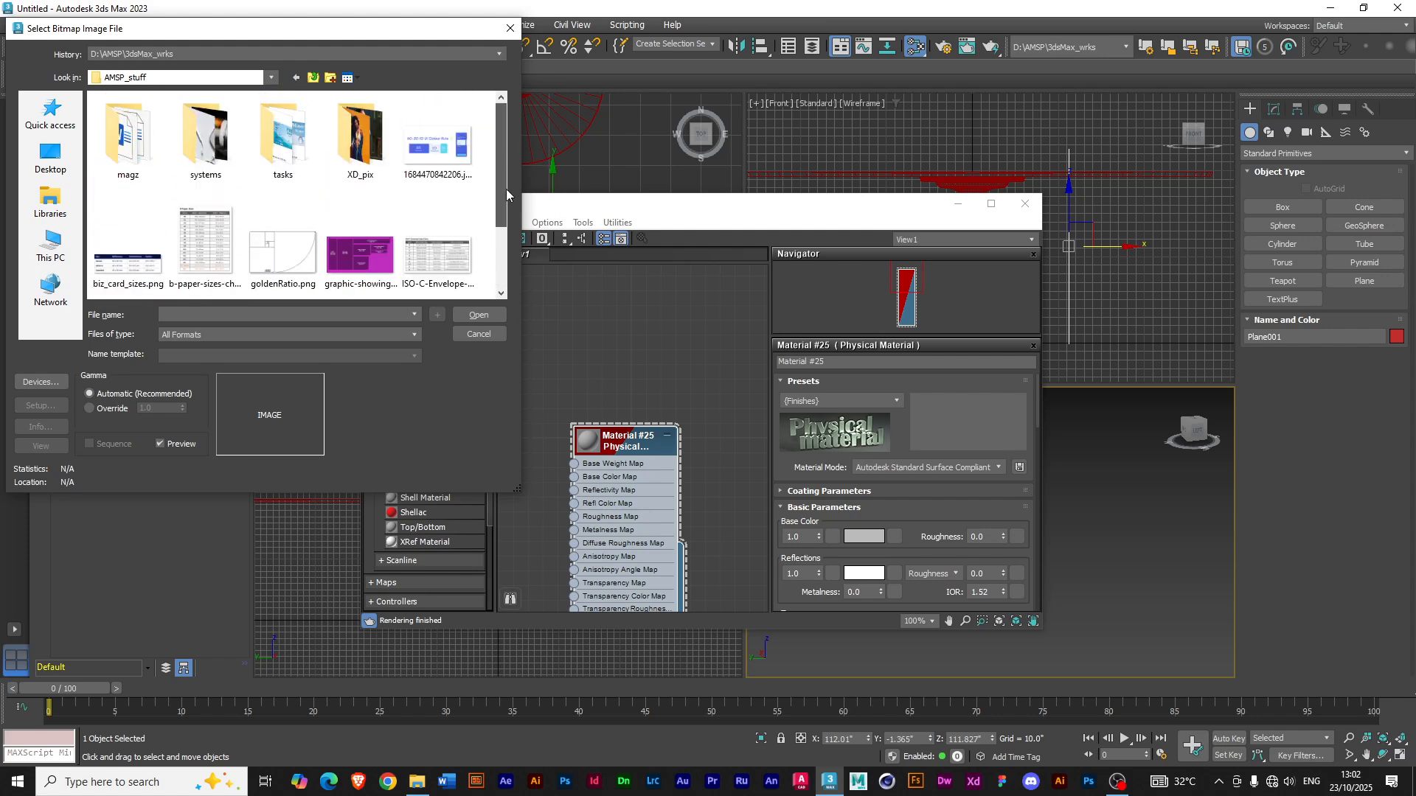
left_click(266, 146)
double_click(267, 145)
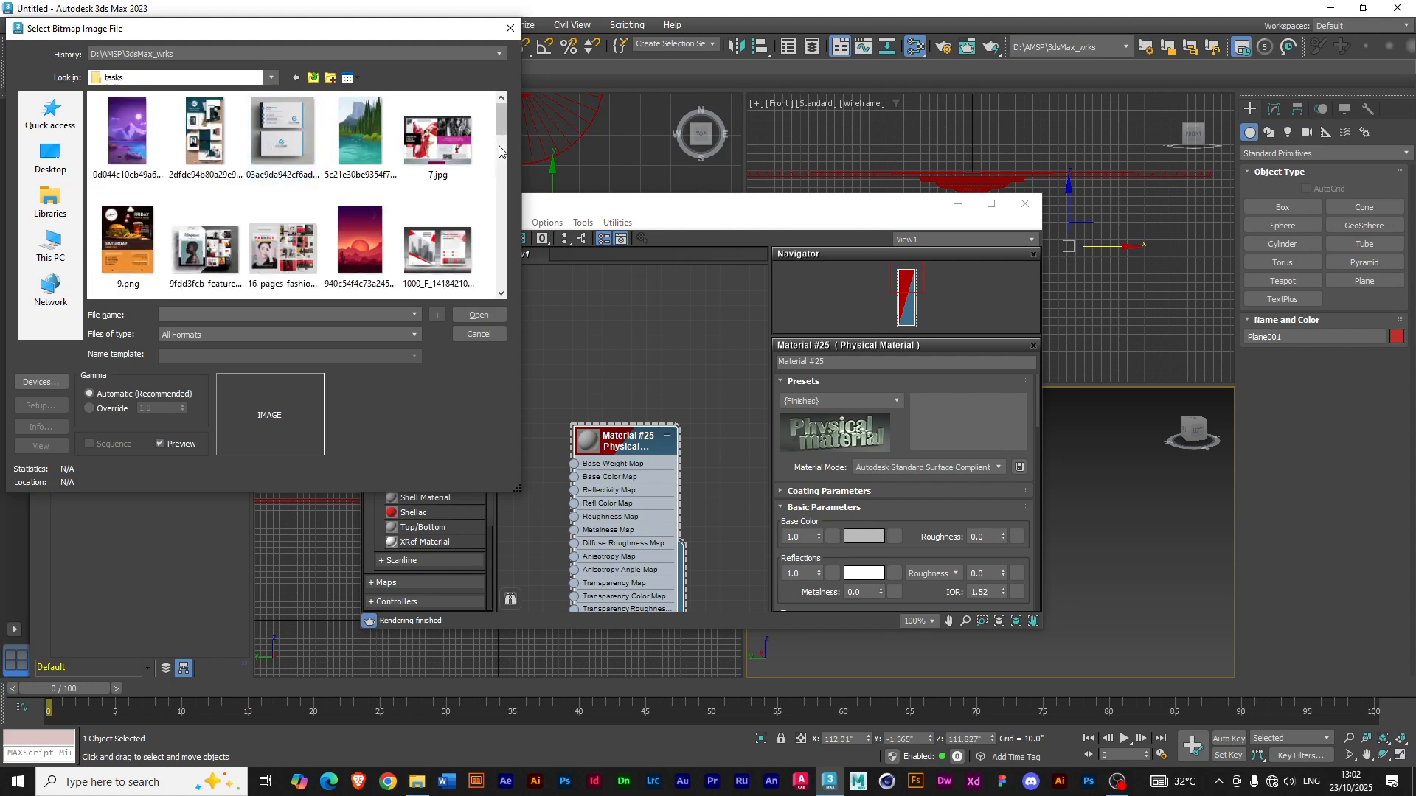
scroll(499, 157, "down", 2)
scroll(498, 157, "down", 1)
left_click_drag(497, 154, 498, 243)
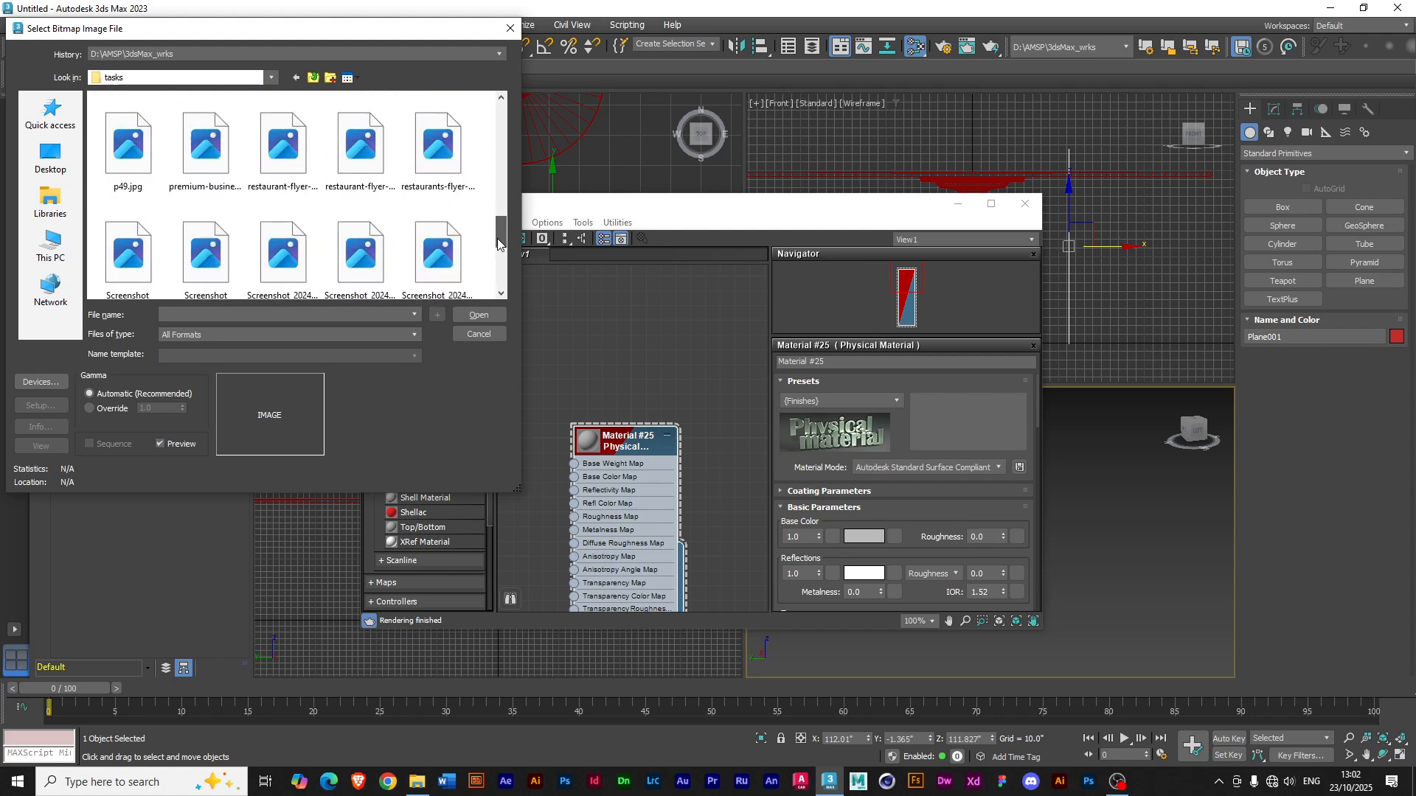
left_click(116, 166)
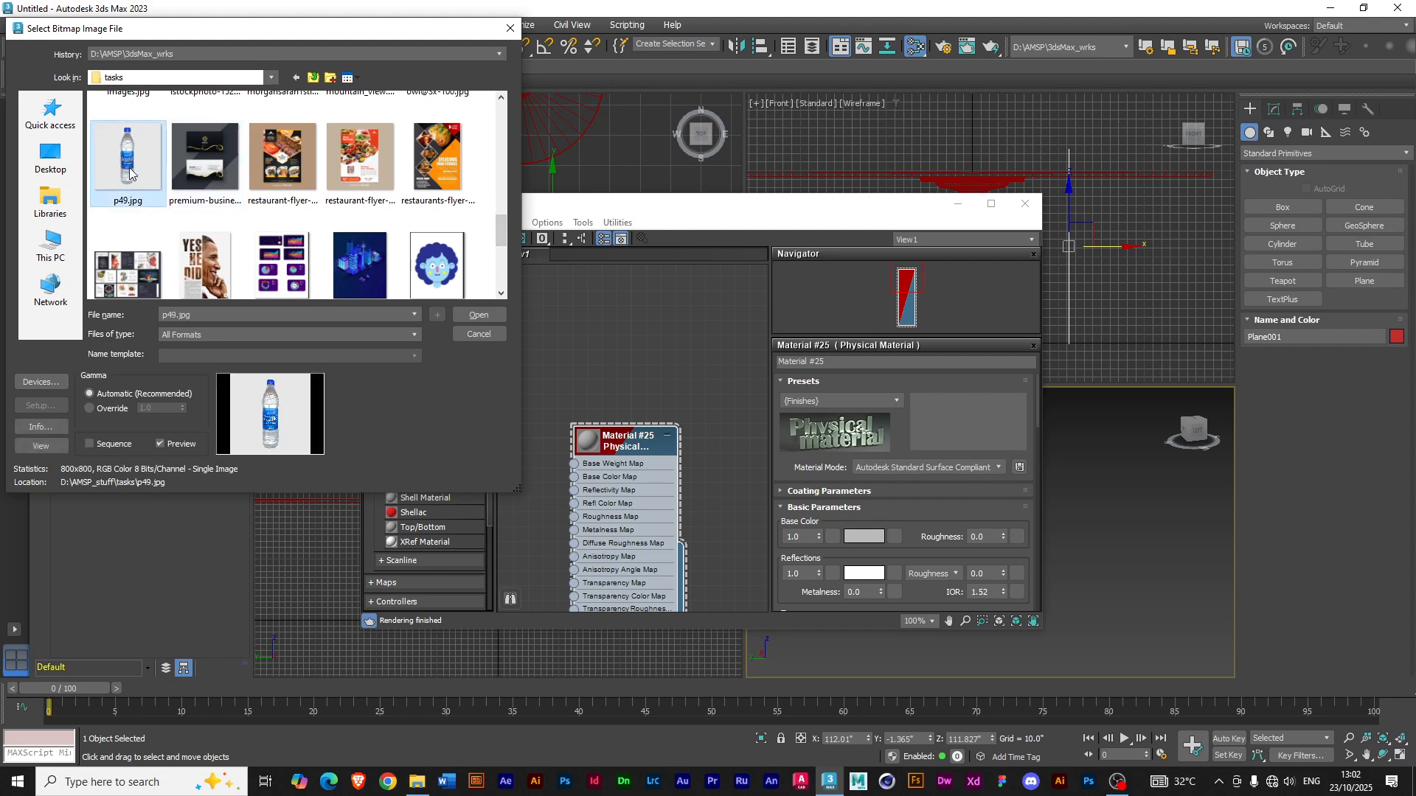
left_click(479, 315)
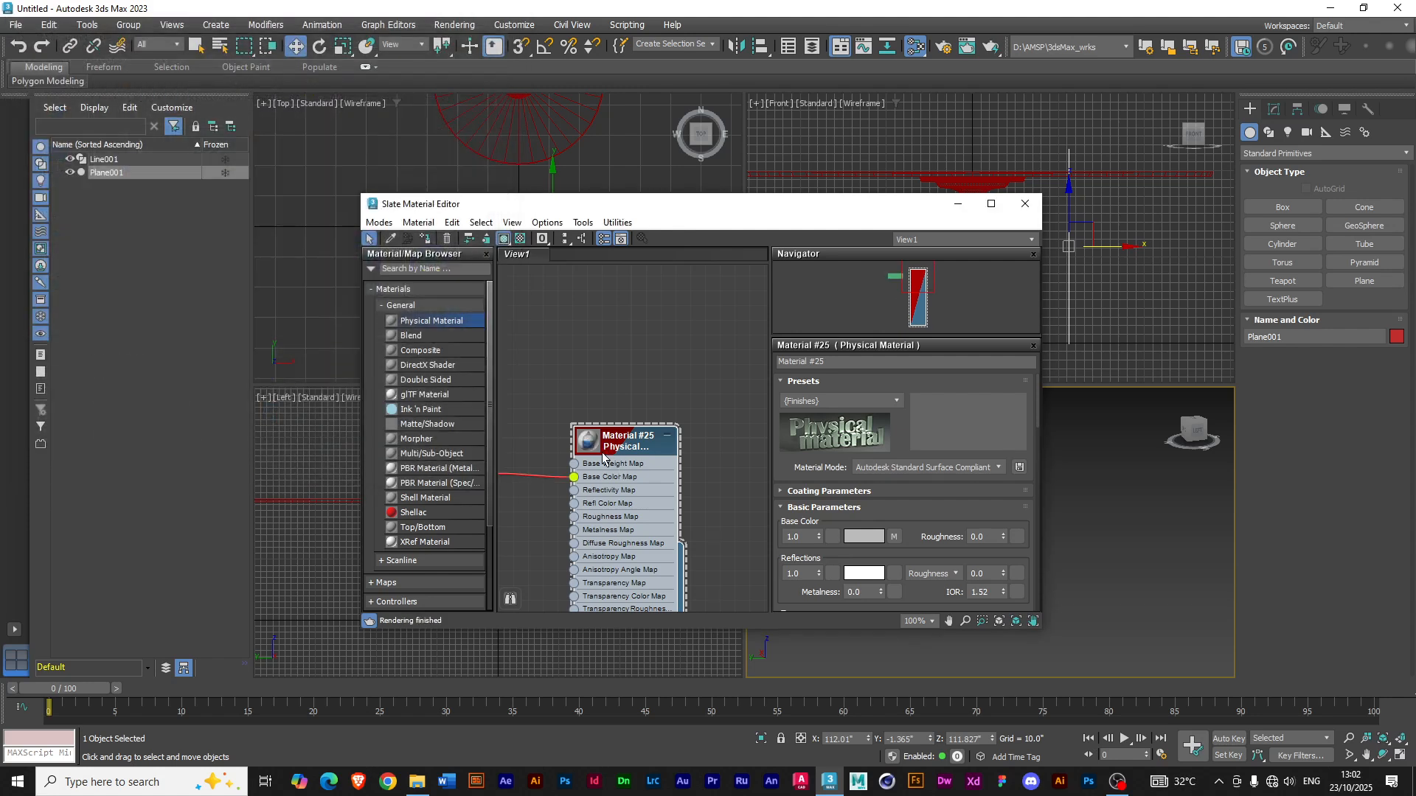
- Assign the bottle image material to the selected plane, moving the material editor to uncover the Left view
left_click_drag(784, 219, 1033, 186)
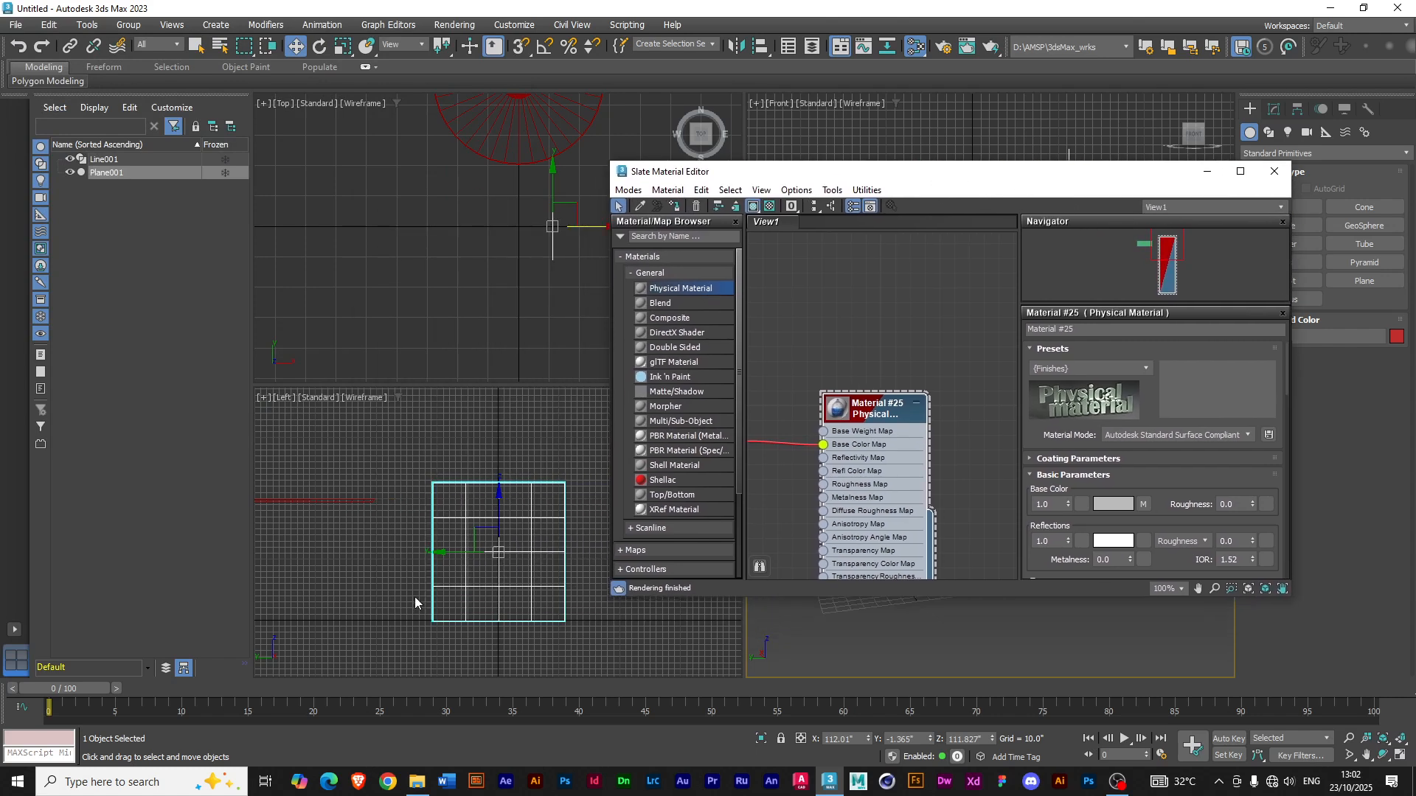
left_click(676, 208)
left_click_drag(1082, 177, 774, 156)
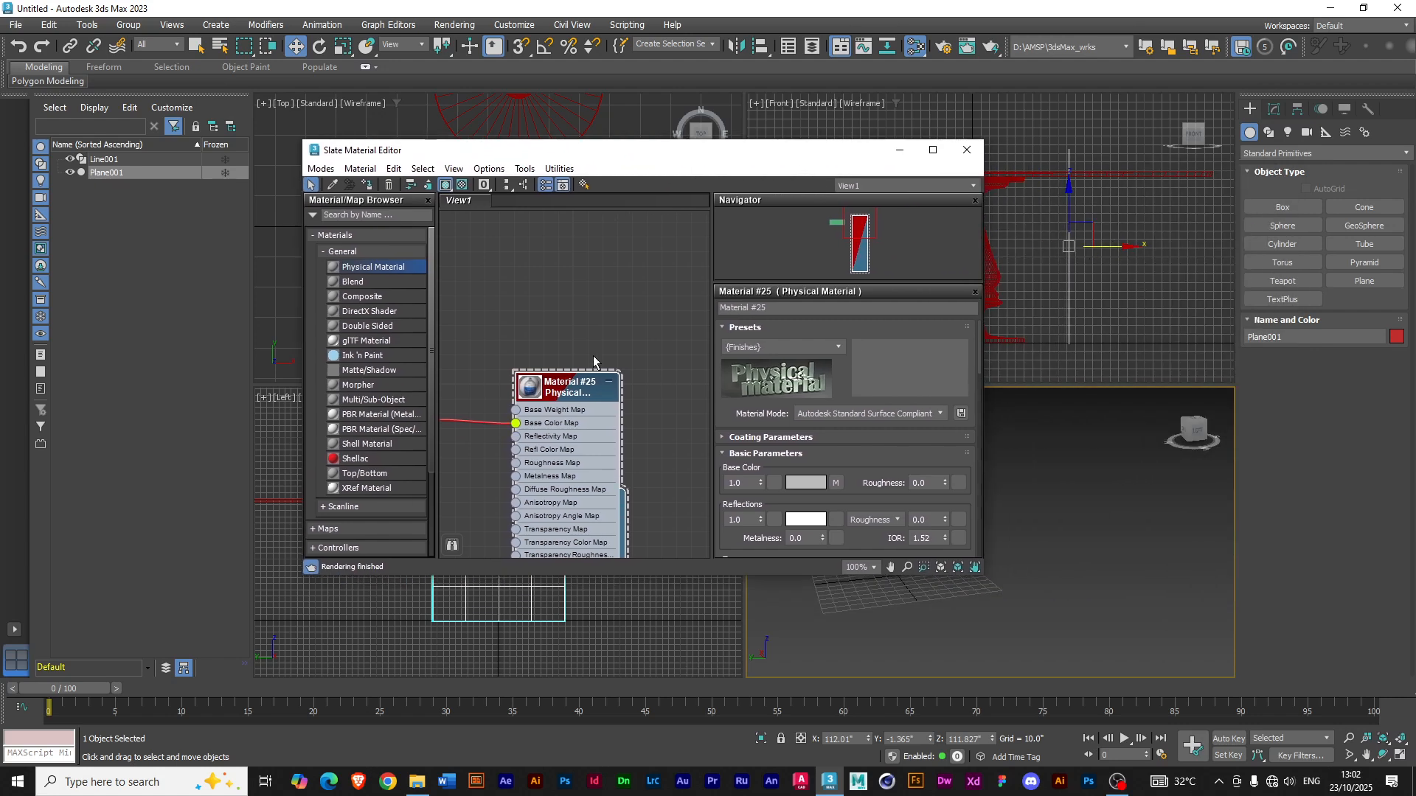
- Close the material editor and switch the Left view to Default Shading to display the bottle image
left_click_drag(522, 153, 627, 165)
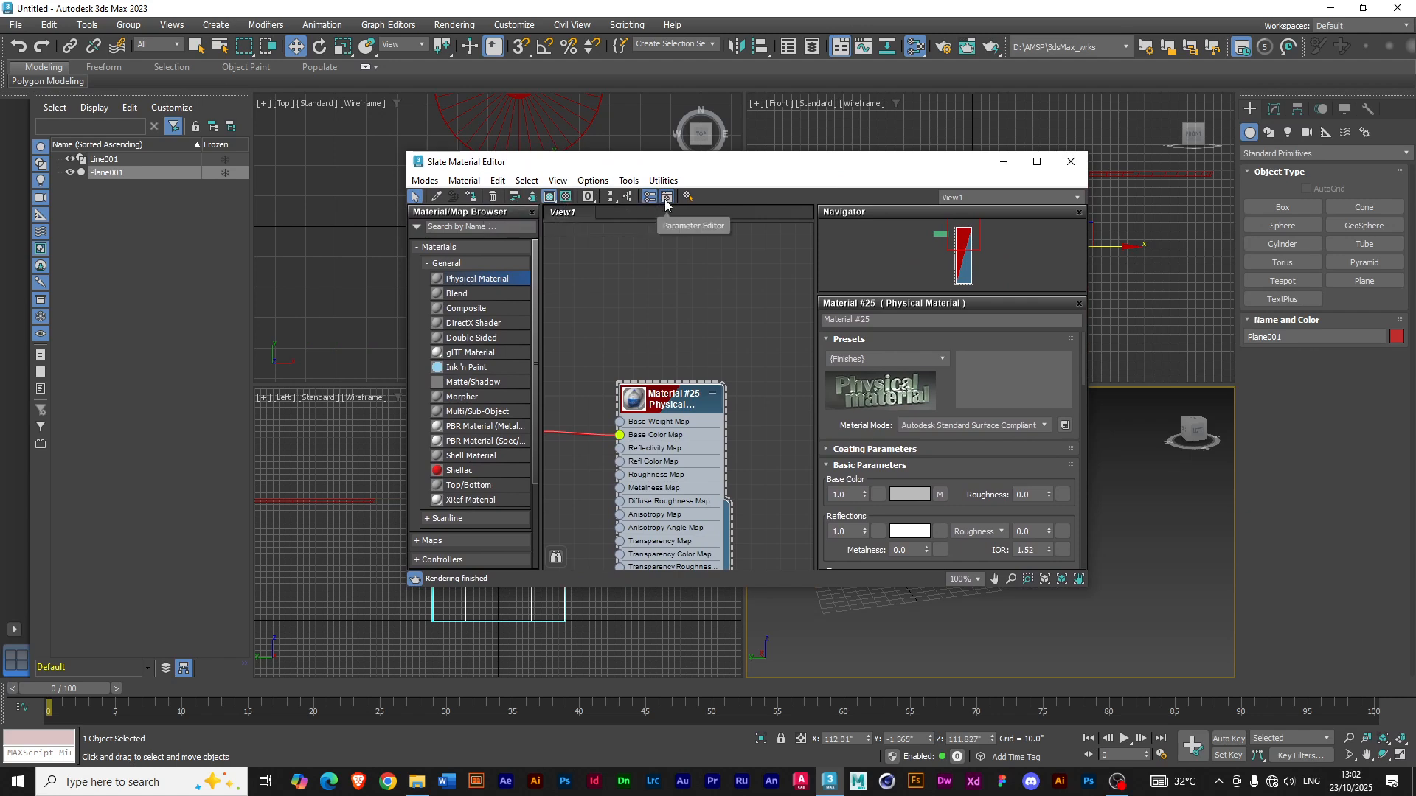
left_click_drag(753, 171, 524, 151)
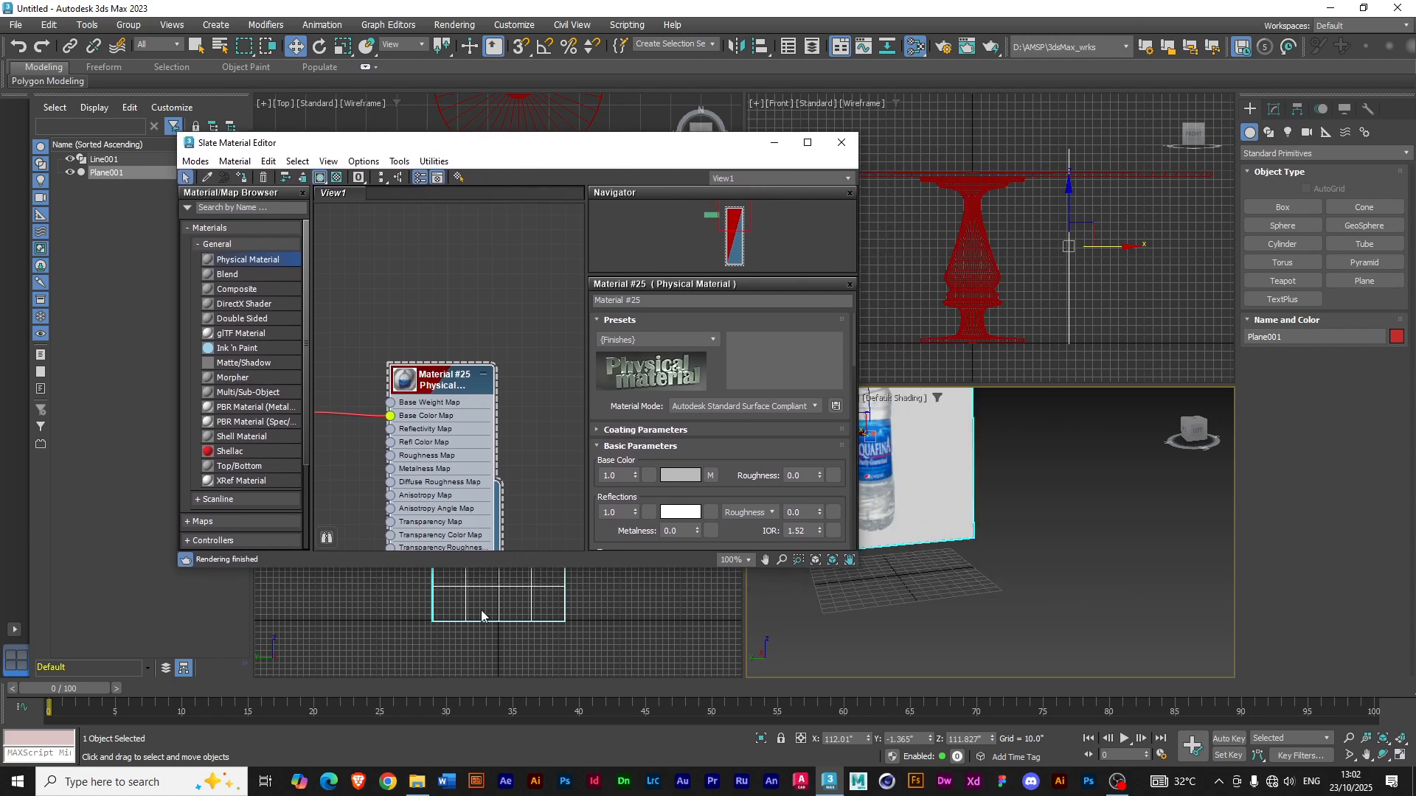
left_click(841, 142)
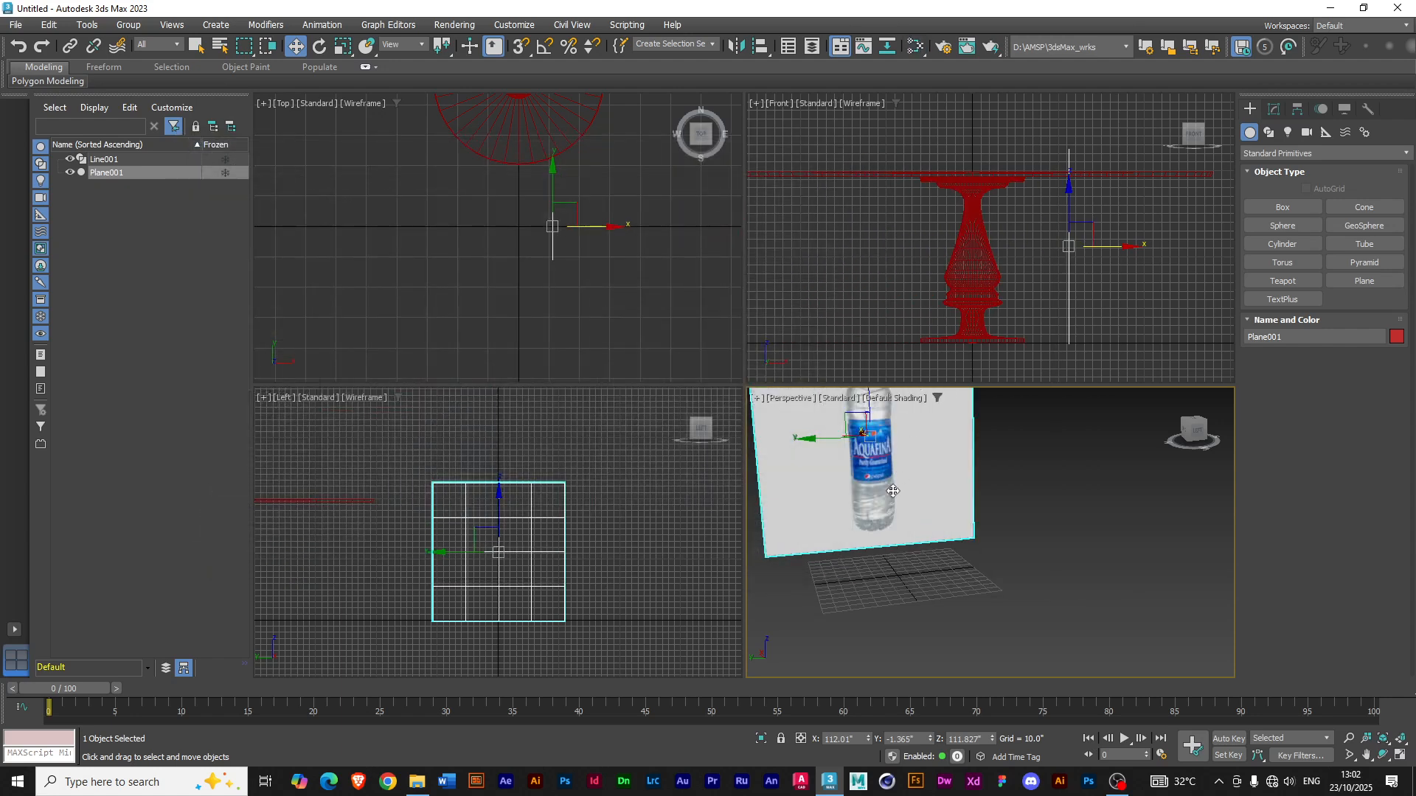
left_click(361, 397)
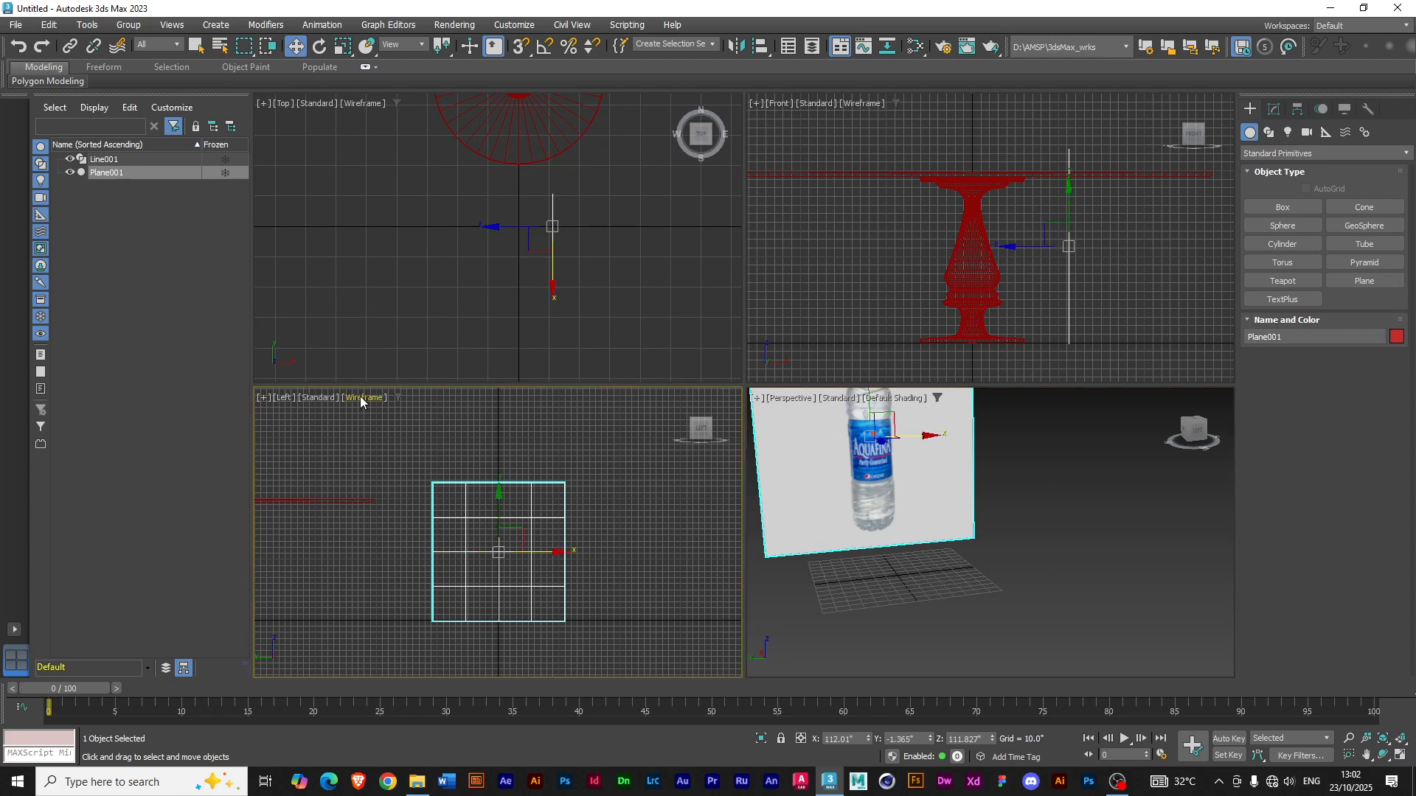
left_click(386, 414)
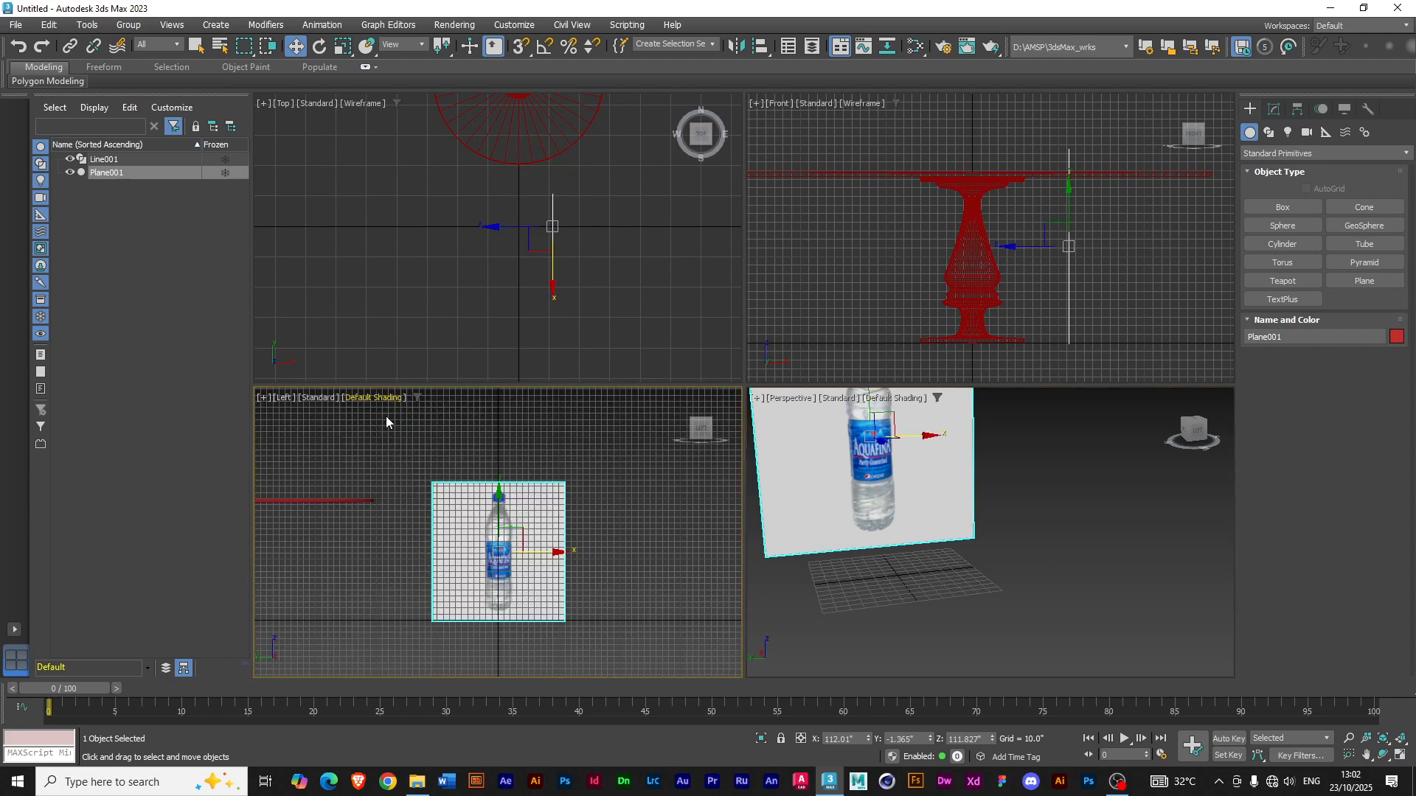
scroll(505, 561, "up", 5)
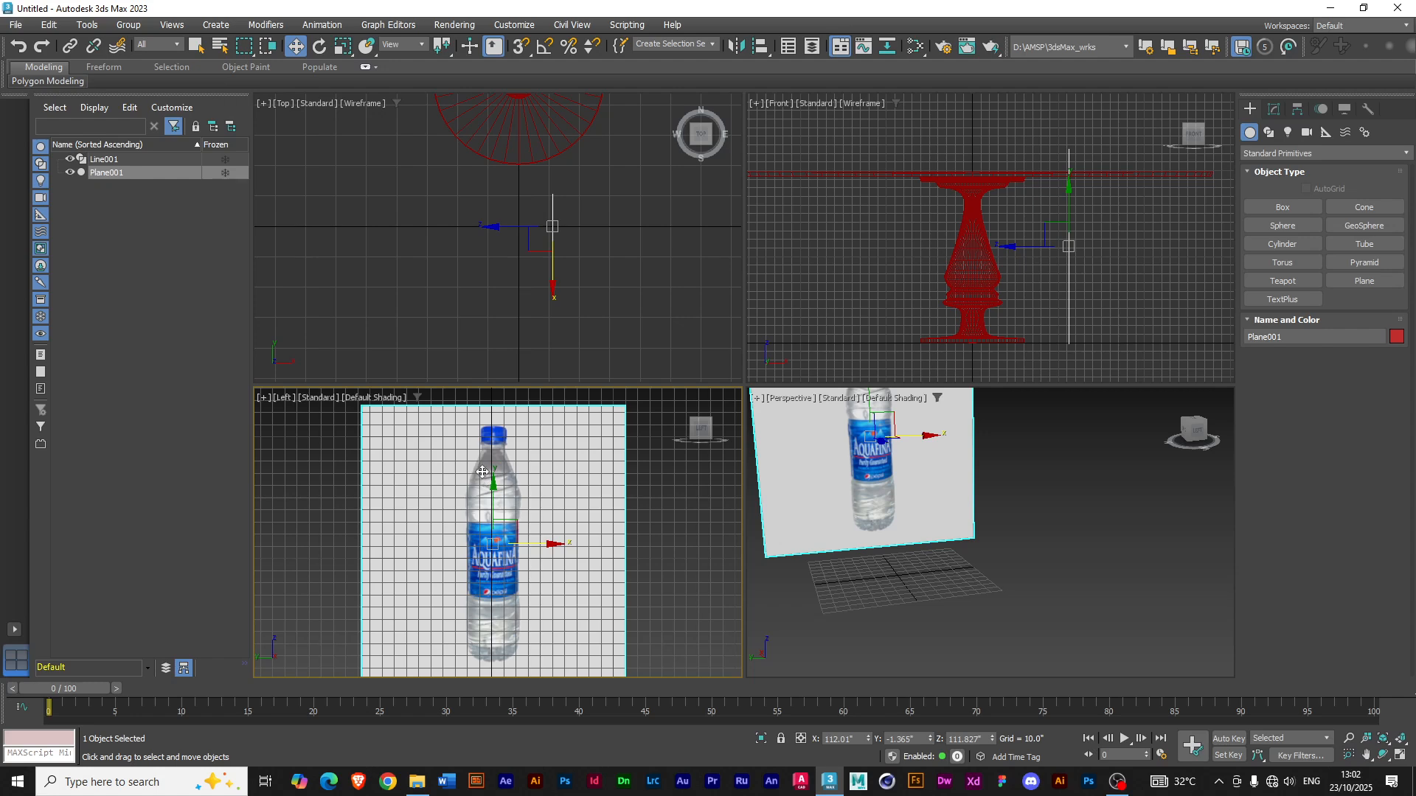
middle_click_drag(504, 576, 508, 566)
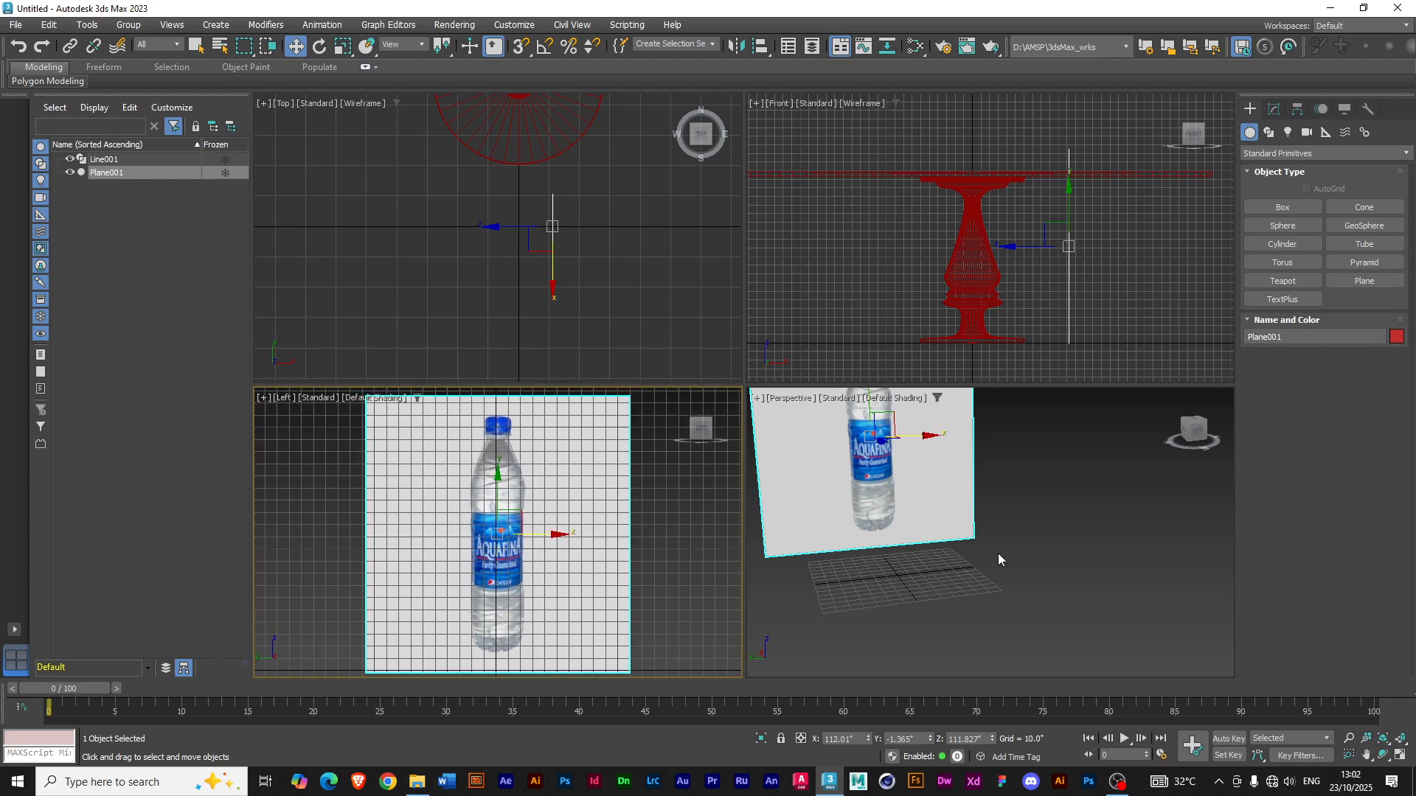
- Start a Line in the enlarged Left view at the bottle's bottom centre and trace the right-hand outline up to mid-label
left_click(1269, 132)
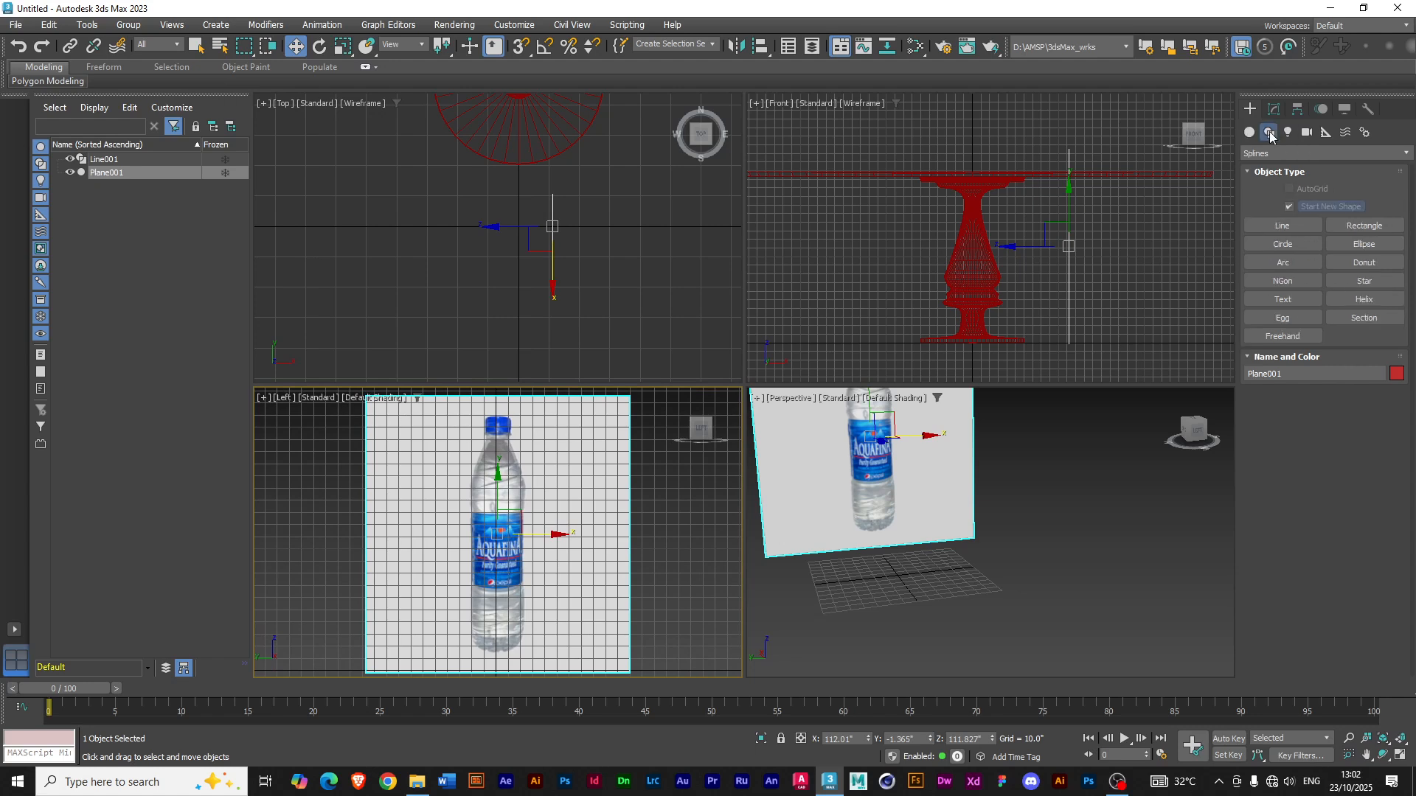
left_click(1283, 226)
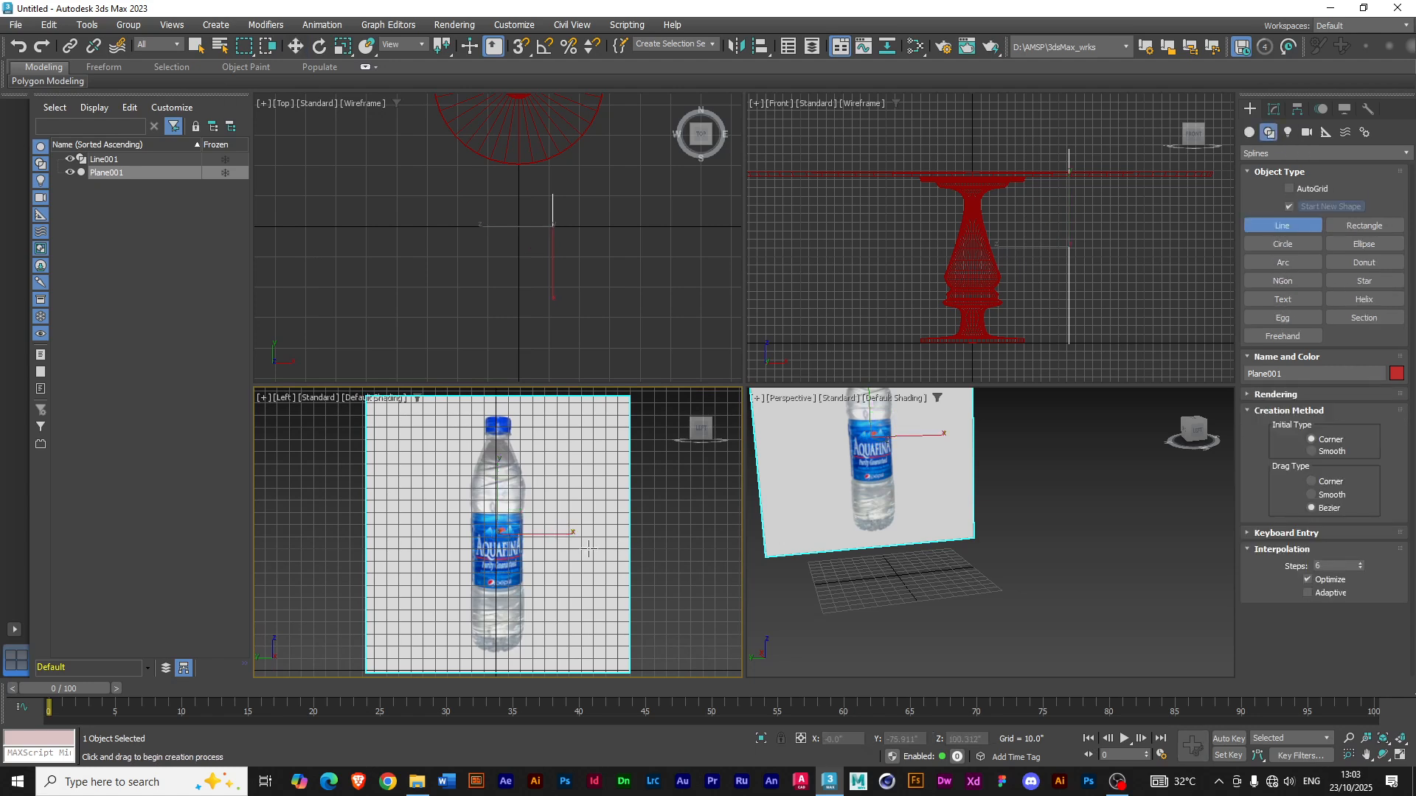
key("alt+w")
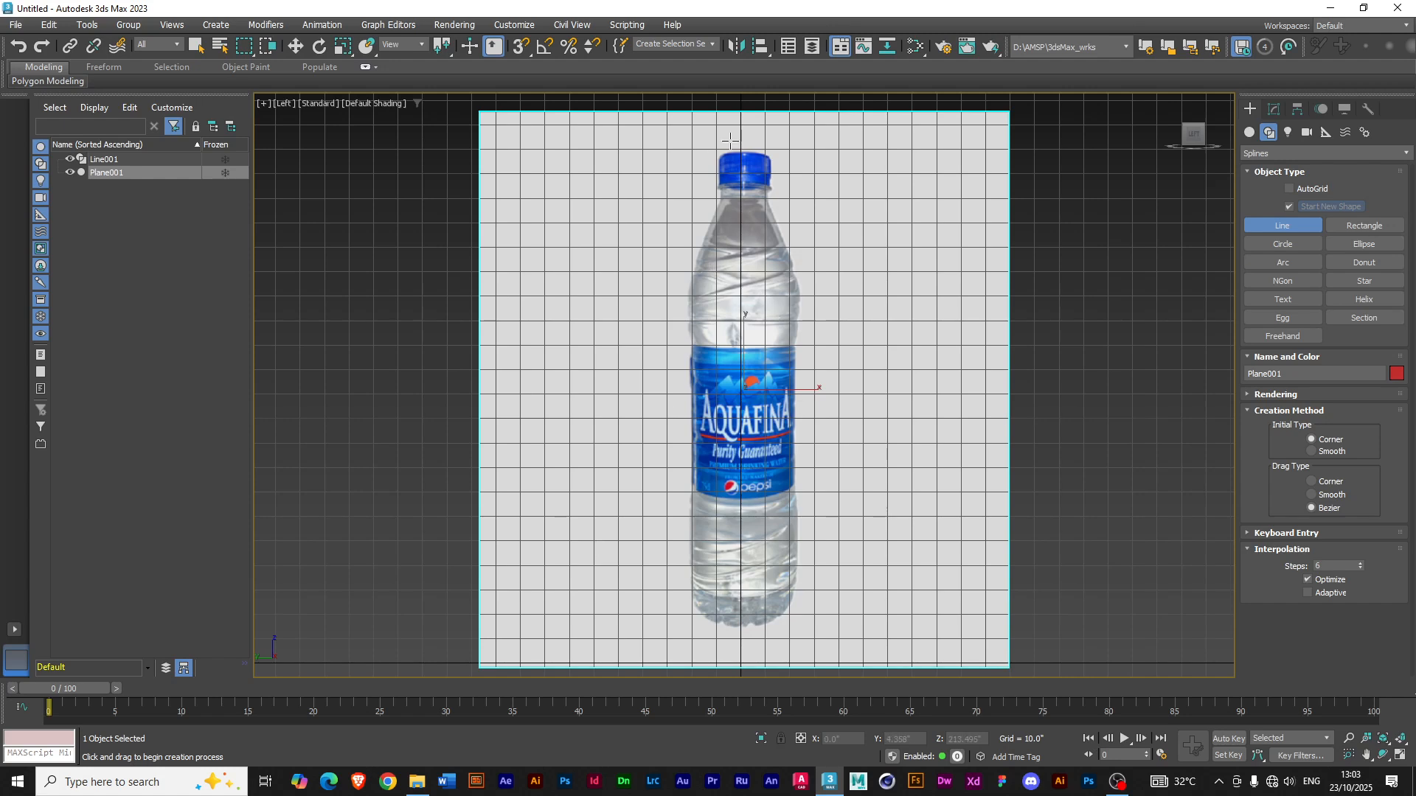
left_click(743, 627)
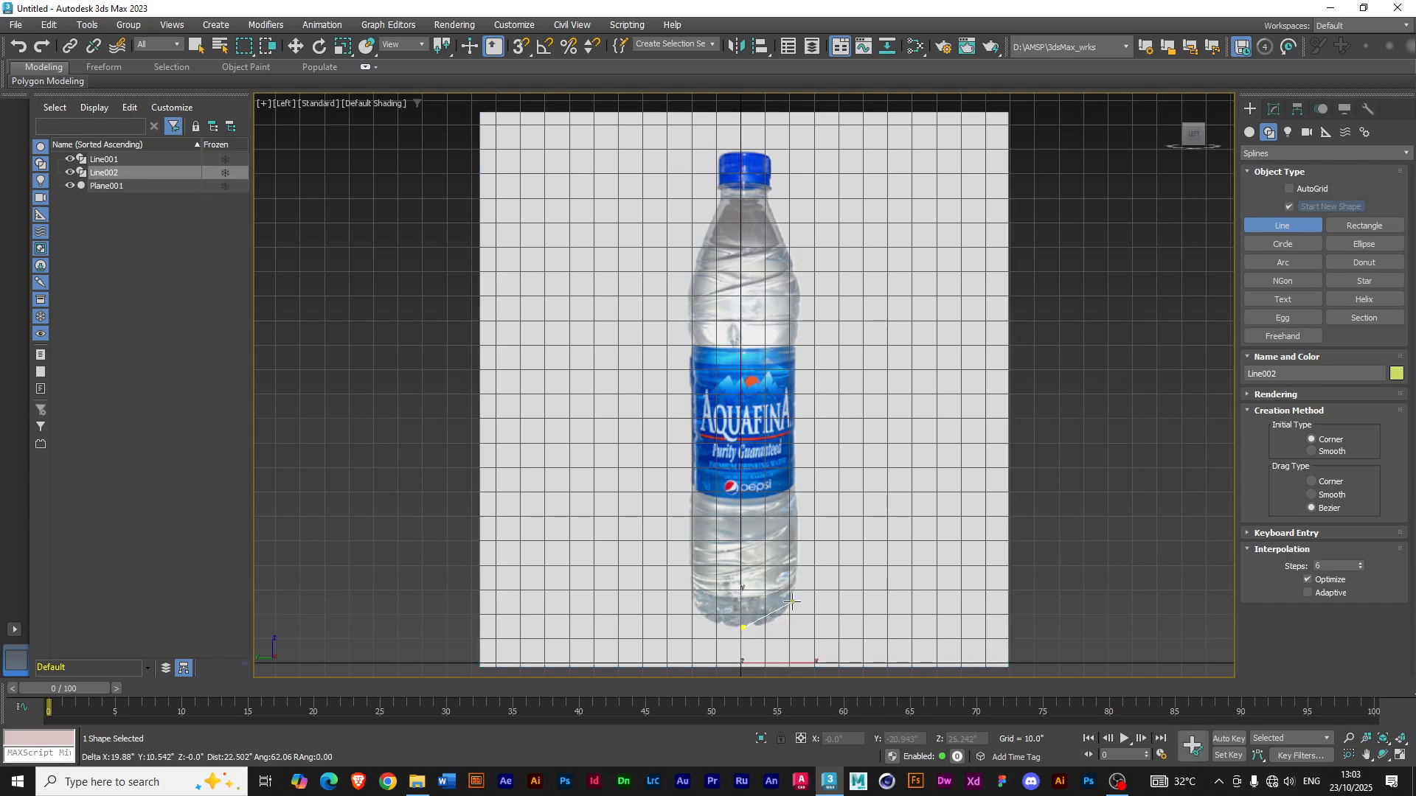
left_click_drag(790, 602, 795, 590)
left_click(795, 574)
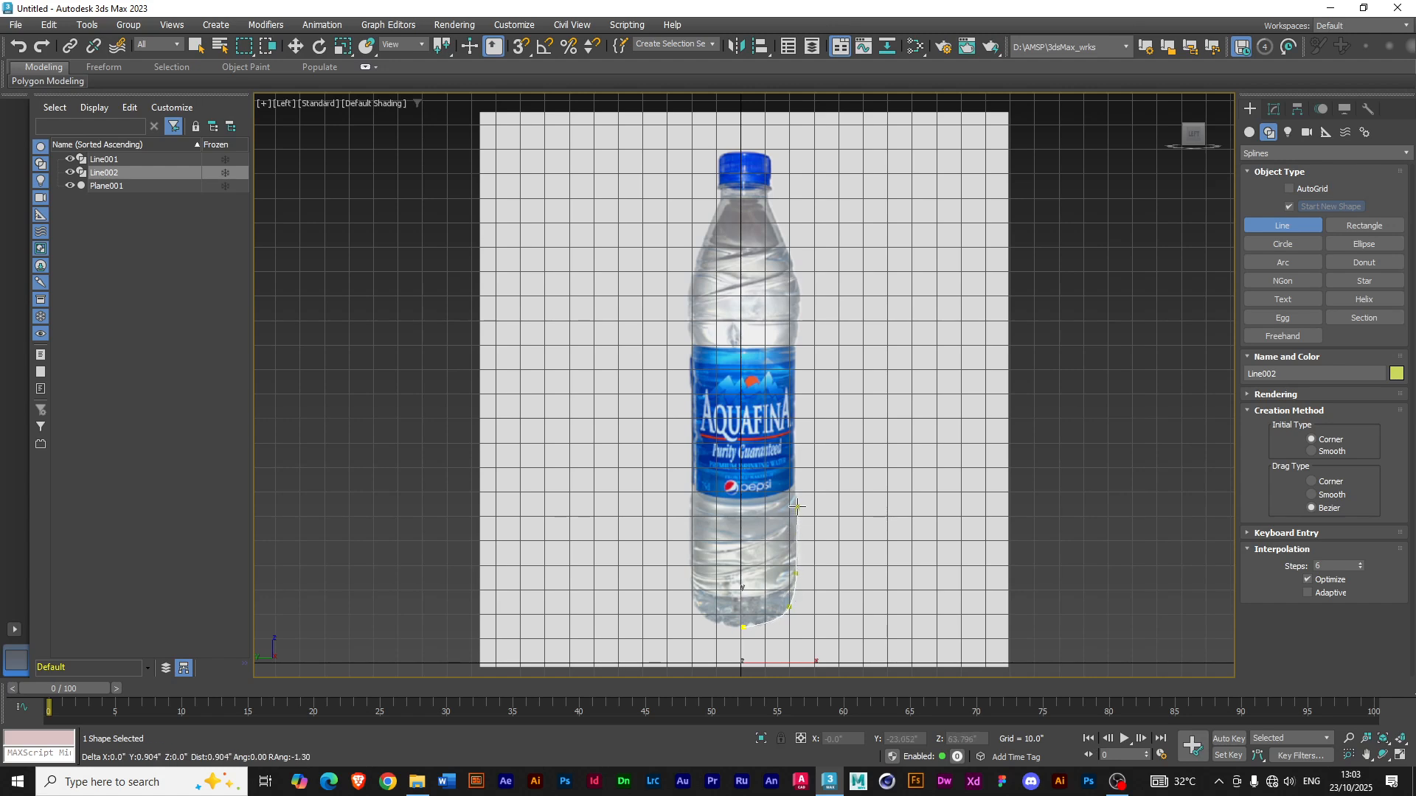
left_click_drag(796, 507, 793, 483)
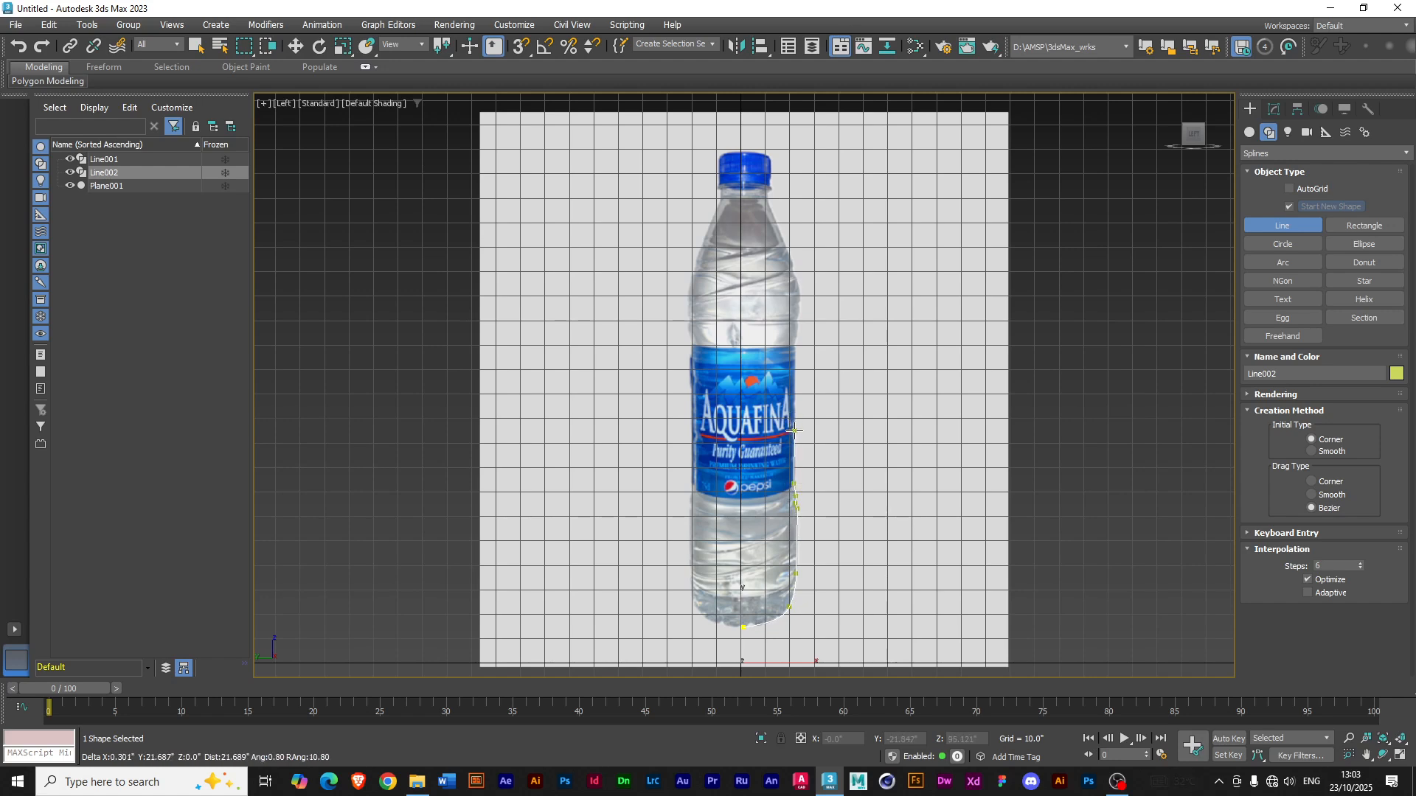
left_click_drag(794, 432, 795, 404)
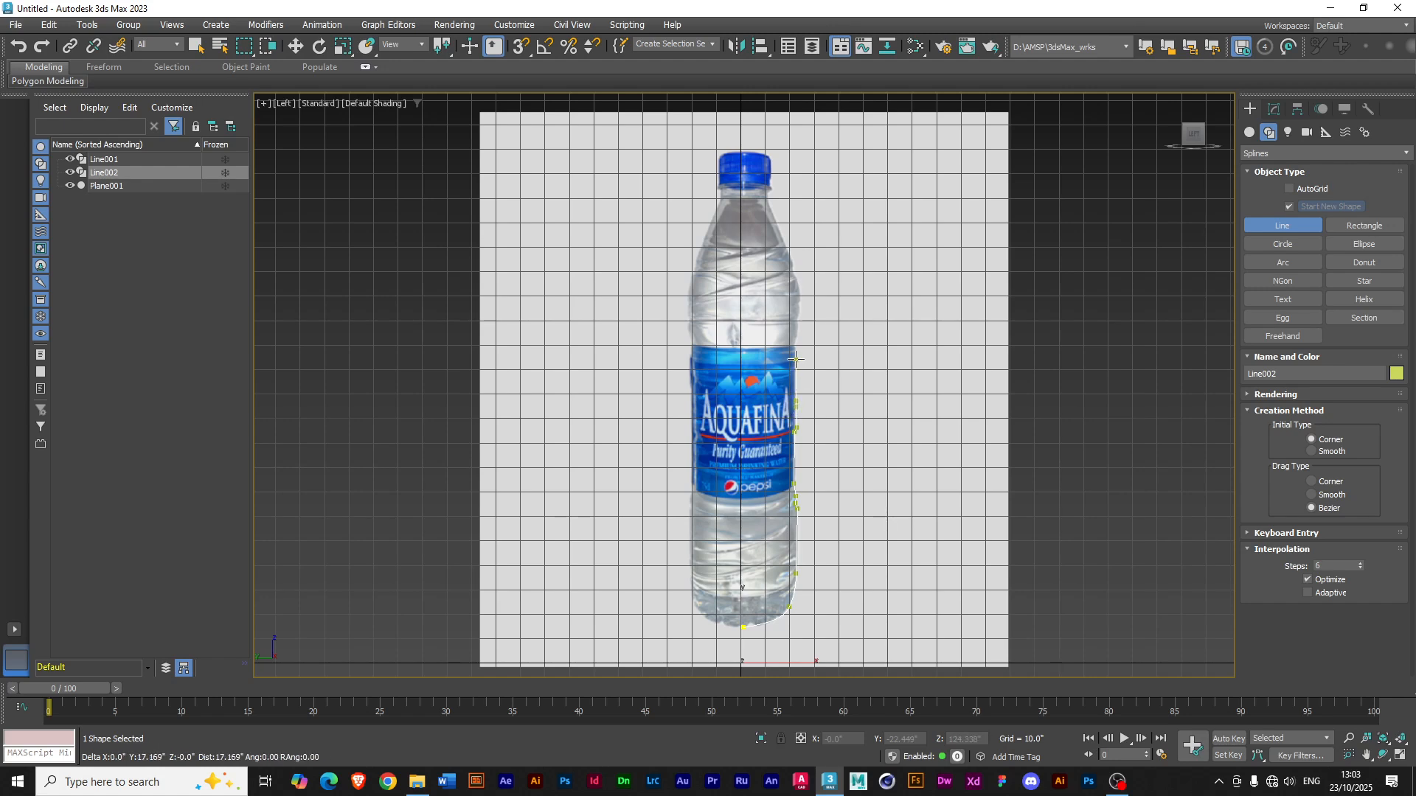
- Continue the line along the bottle's shoulder, neck and cap, and finish it at the centre of the cap's top
left_click_drag(797, 338, 799, 310)
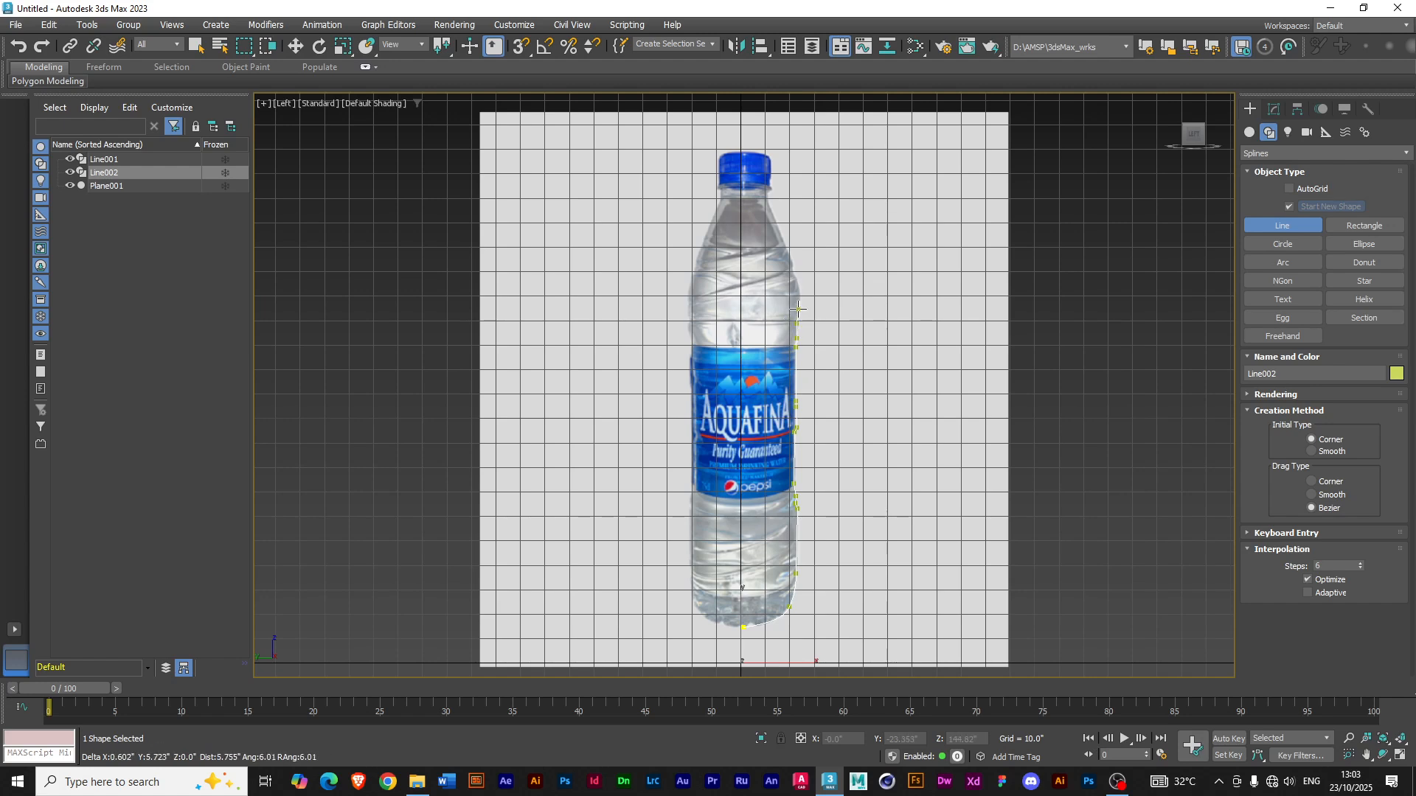
left_click(799, 307)
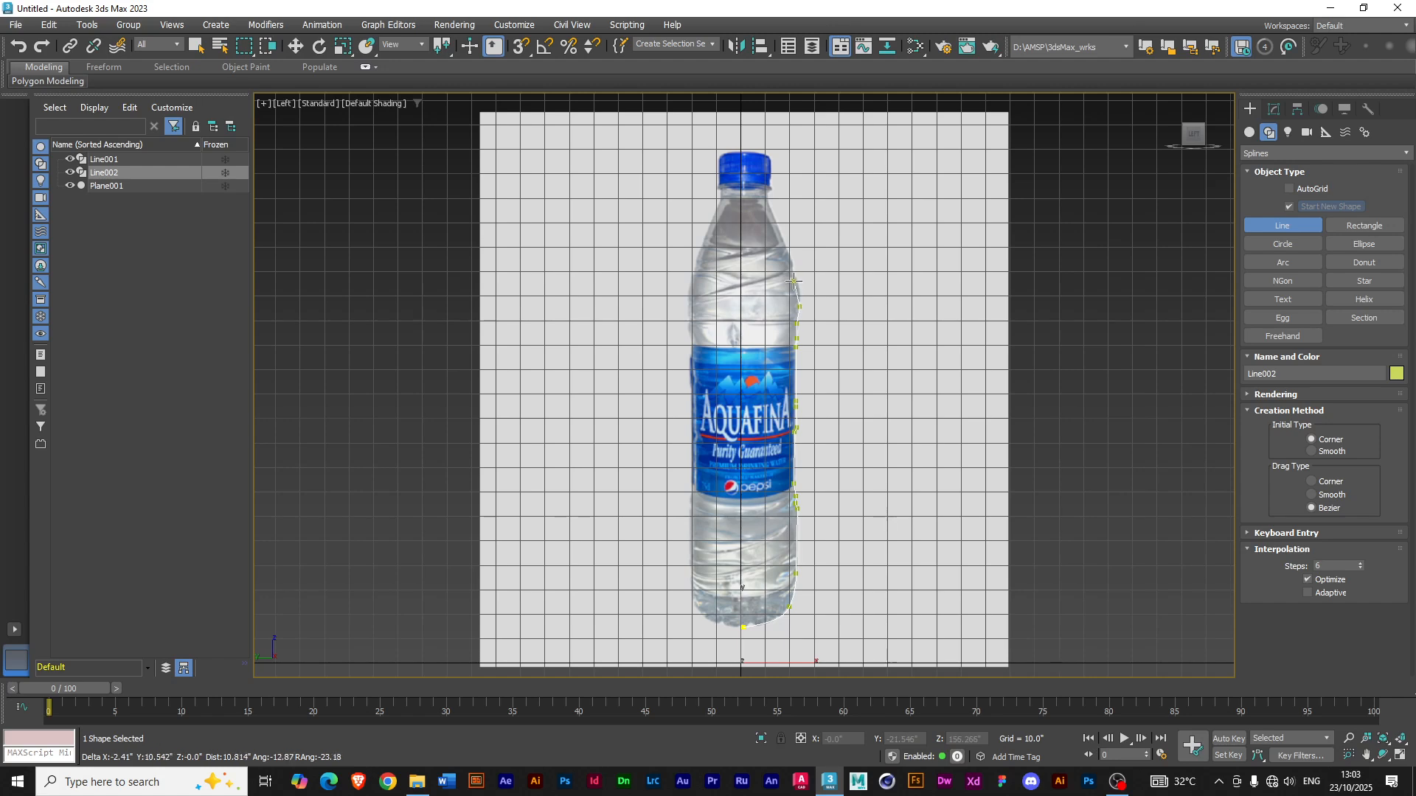
left_click_drag(797, 282, 793, 277)
left_click(794, 277)
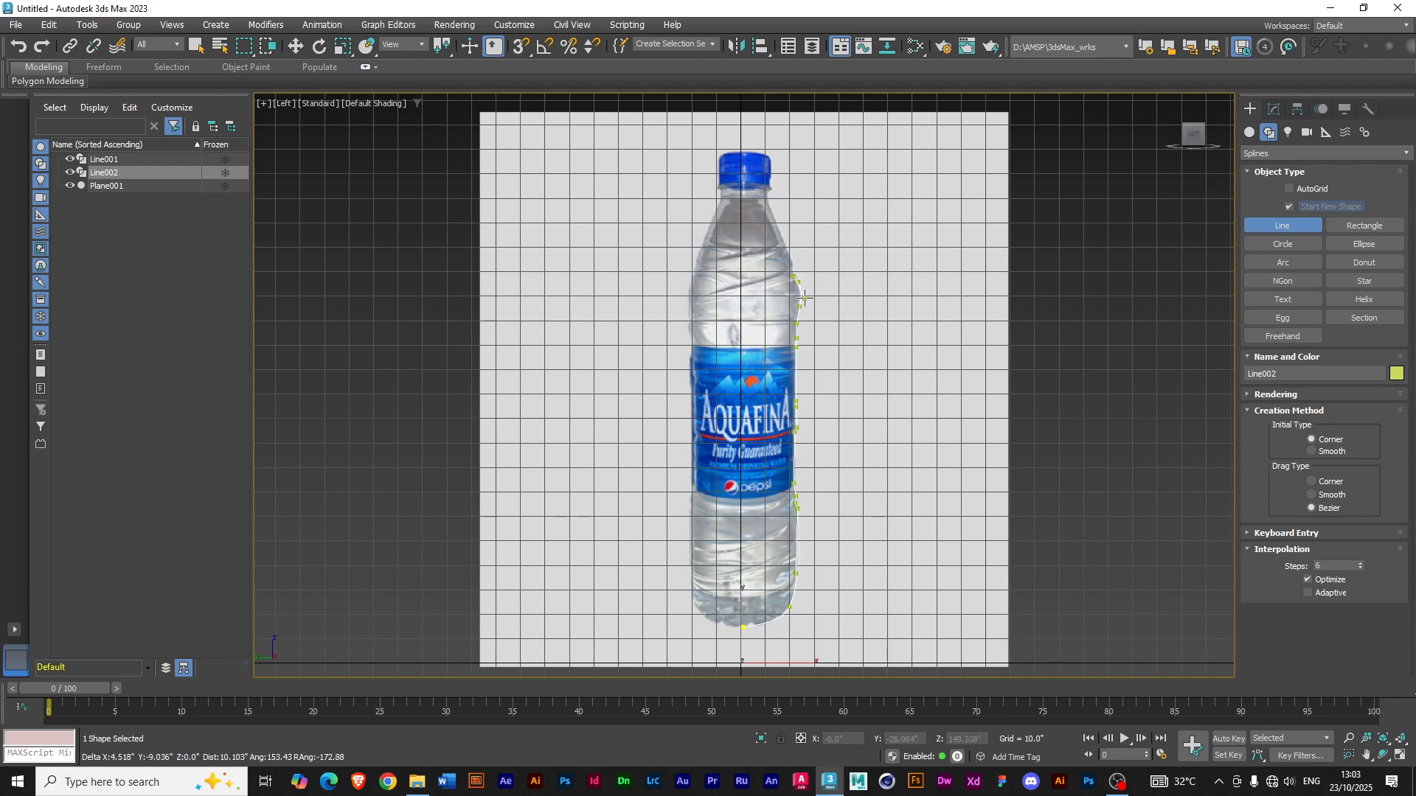
left_click(791, 258)
left_click(767, 196)
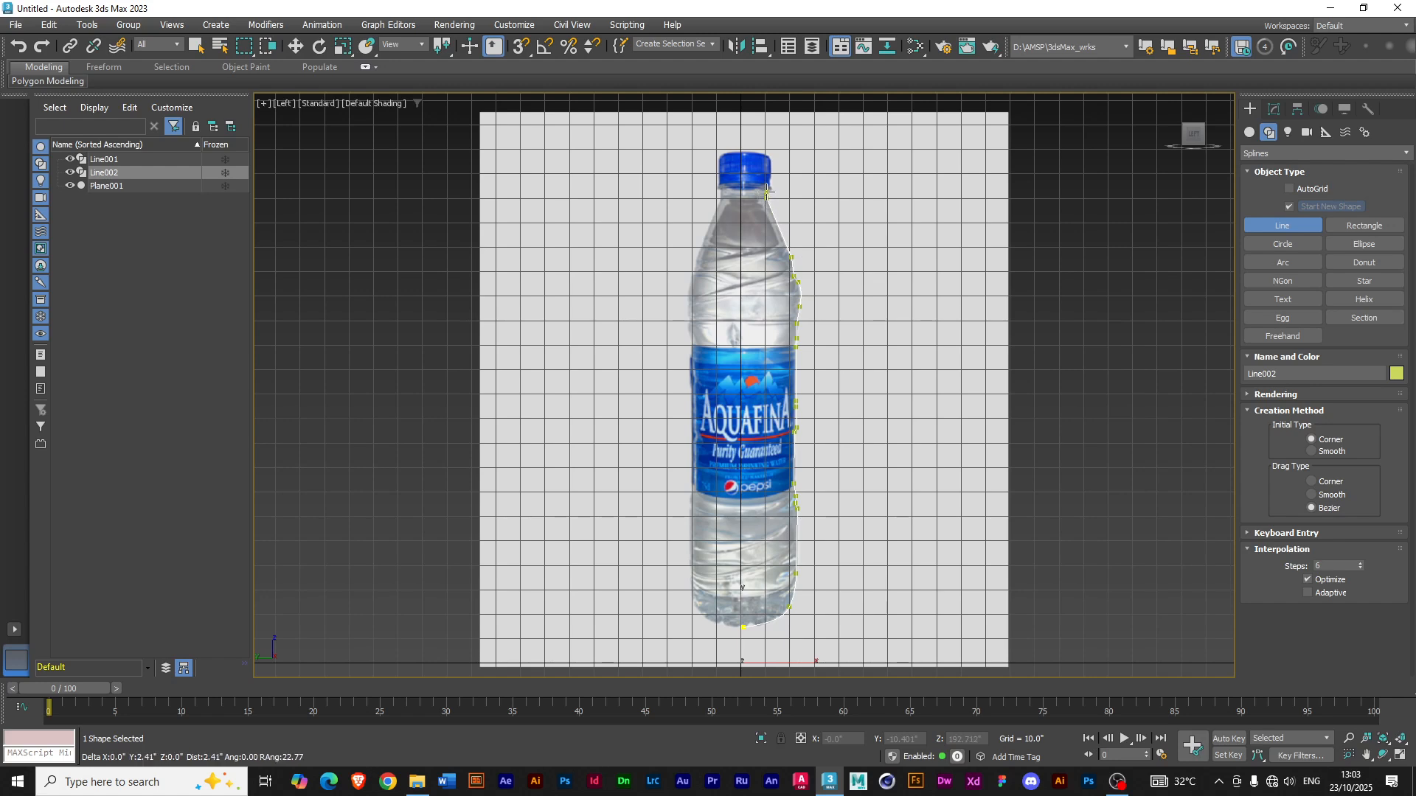
left_click(767, 189)
left_click(770, 189)
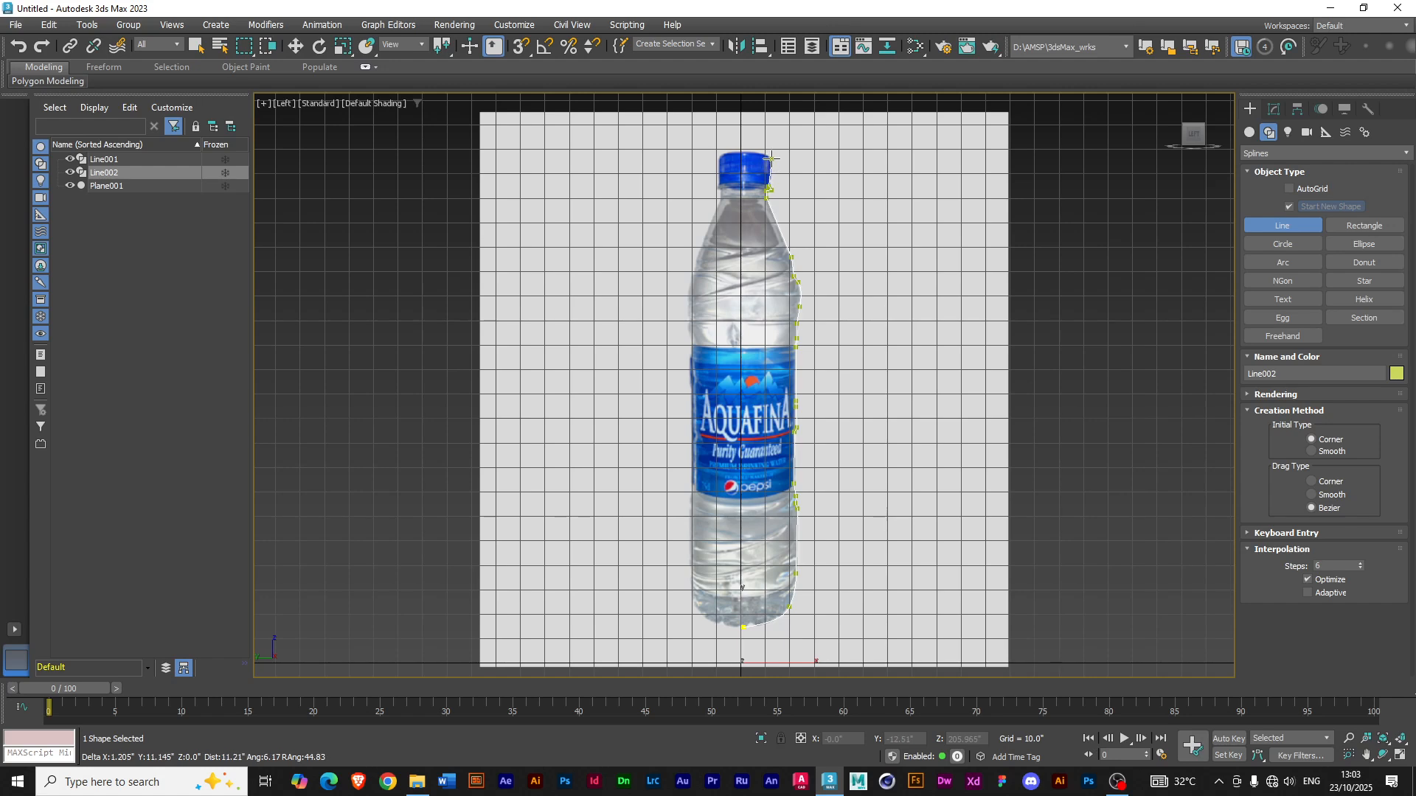
left_click(769, 157)
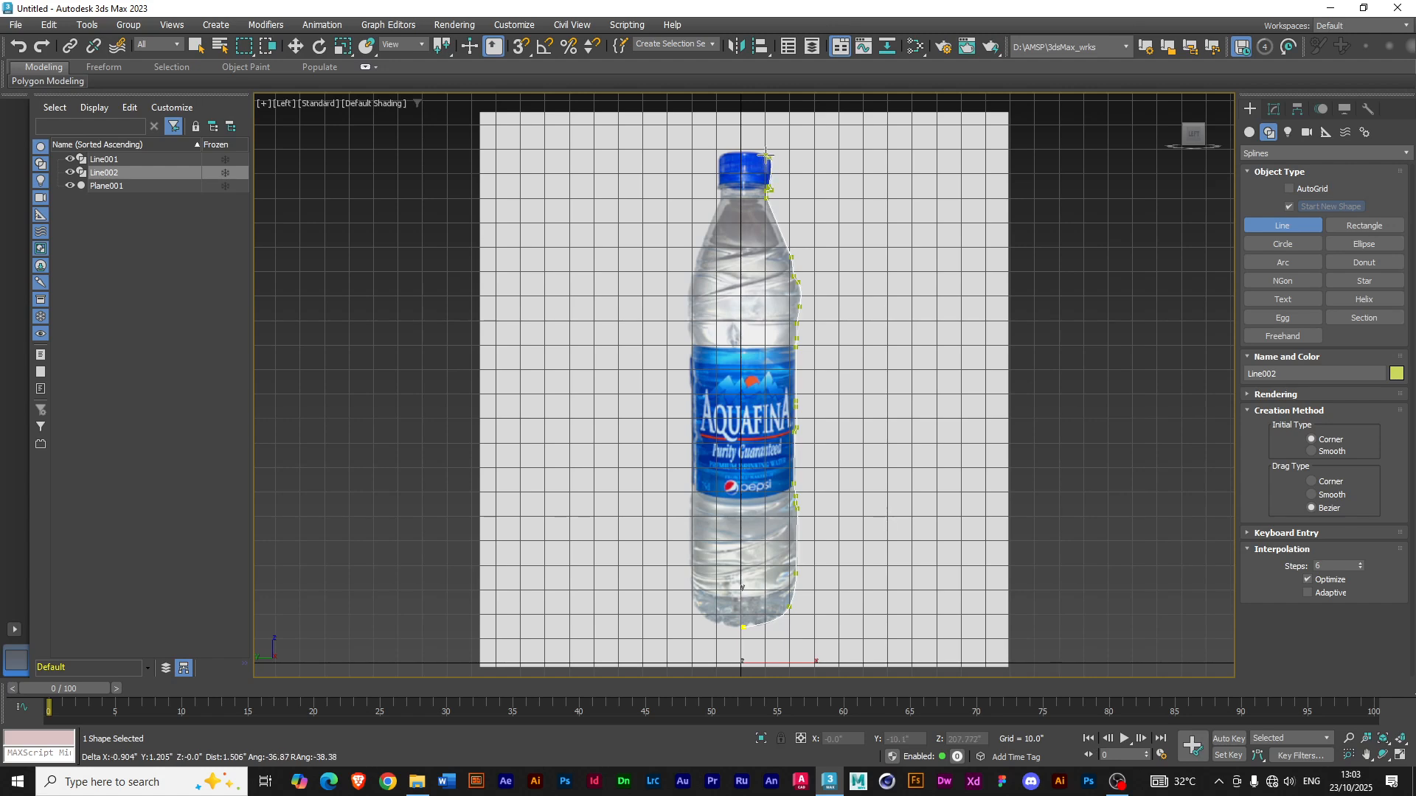
left_click(745, 151)
right_click(743, 151)
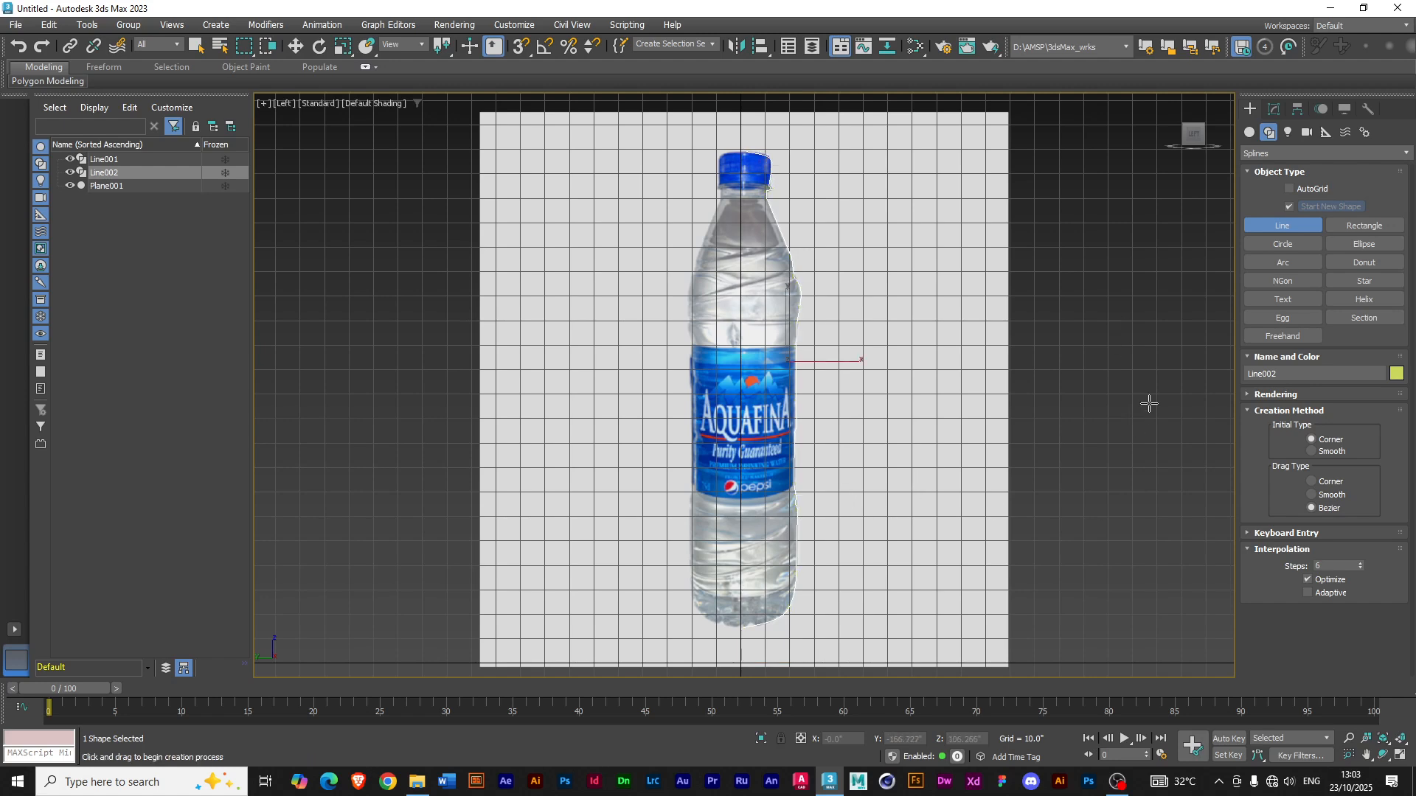
- Hide the reference plane and move the bottle profile to about Y -16.6 and Z 109.2, with its base on the ground line
scroll(1136, 412, "down", 3)
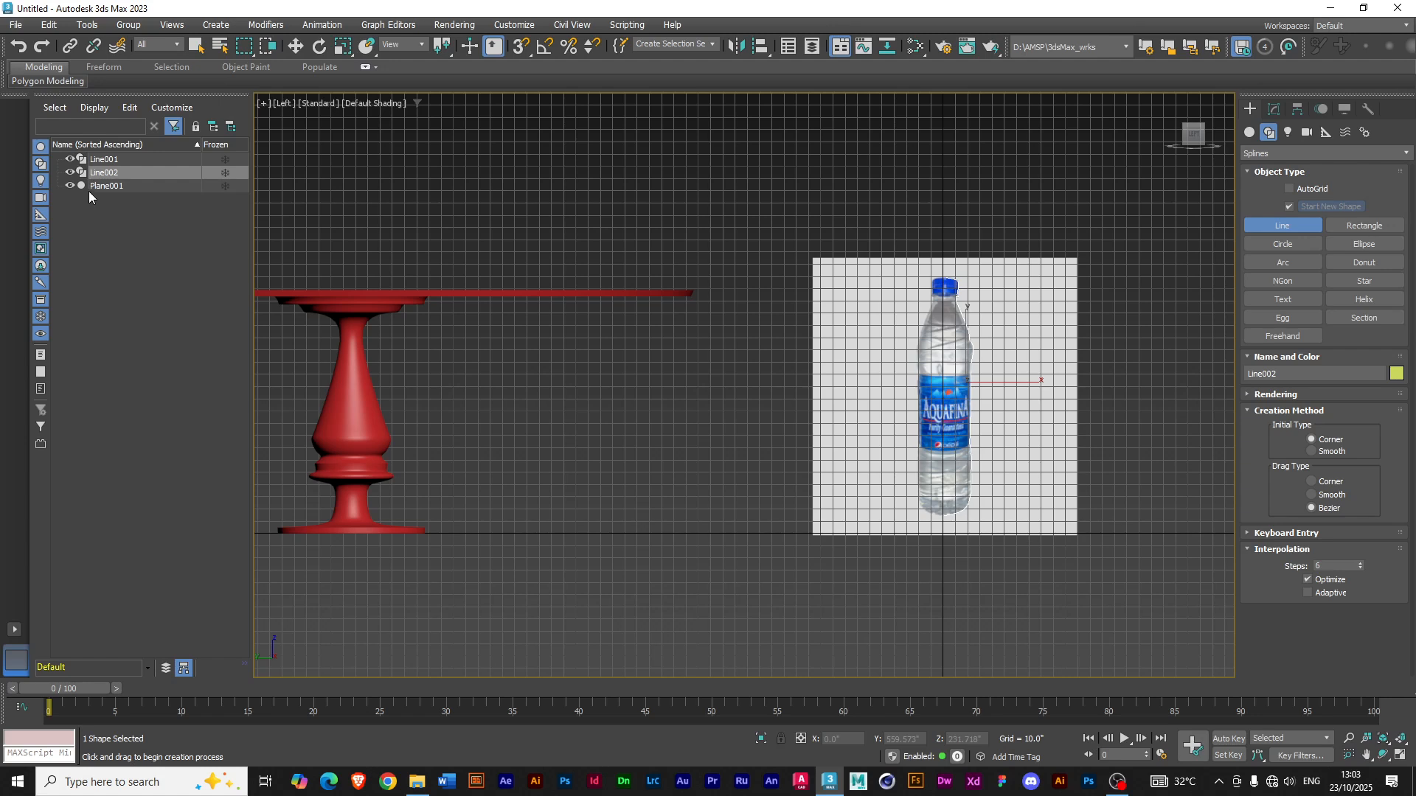
left_click(67, 185)
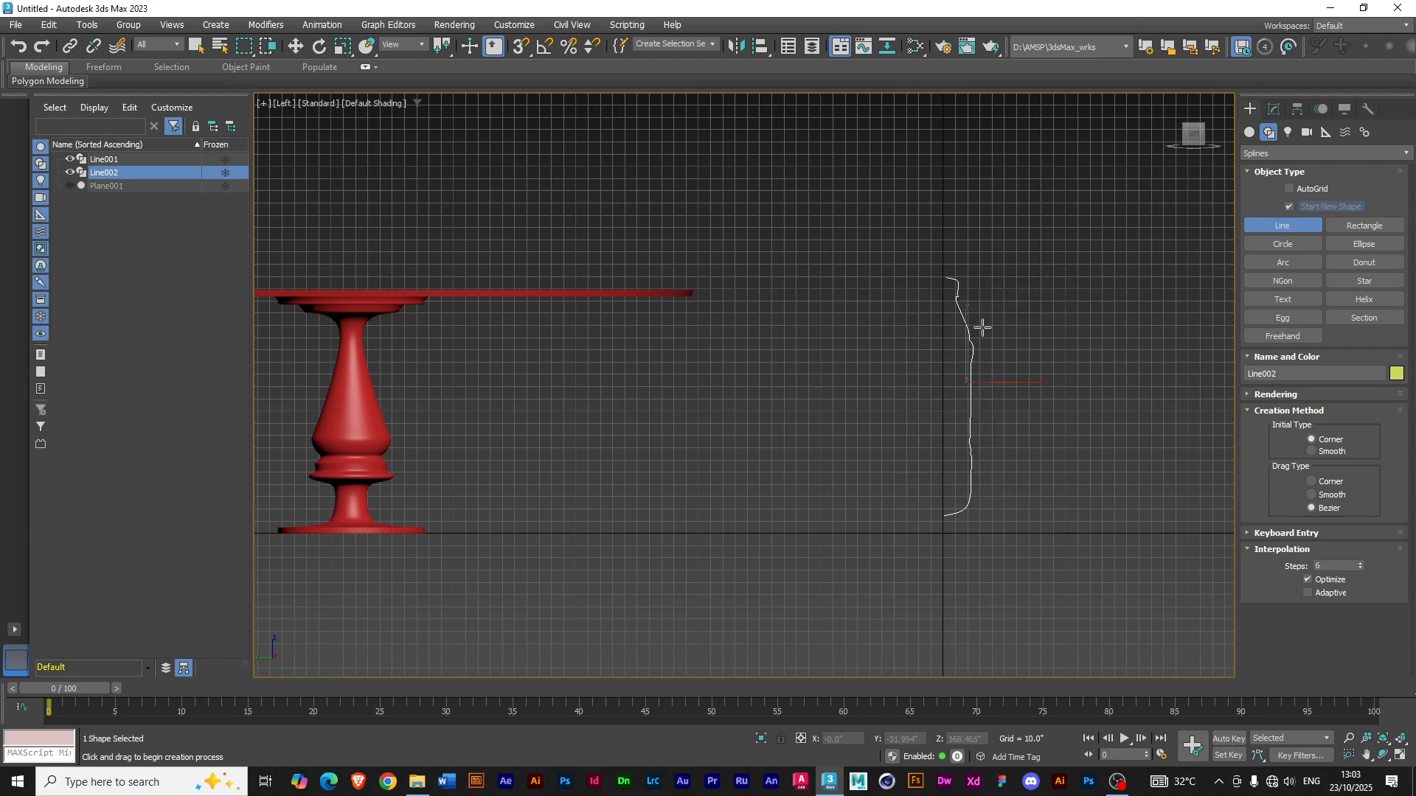
scroll(1060, 498, "up", 3)
key("w")
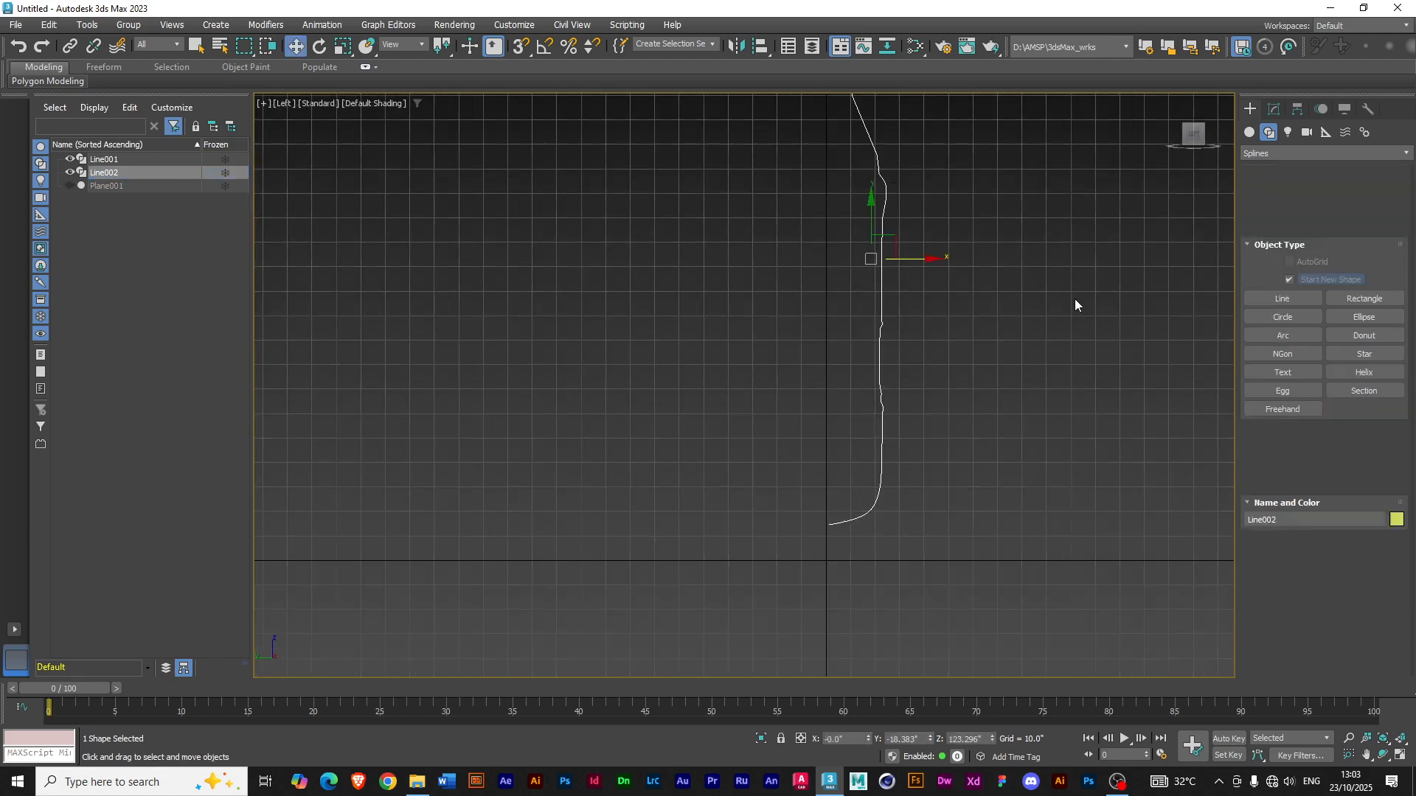
middle_click_drag(1073, 298, 1034, 410)
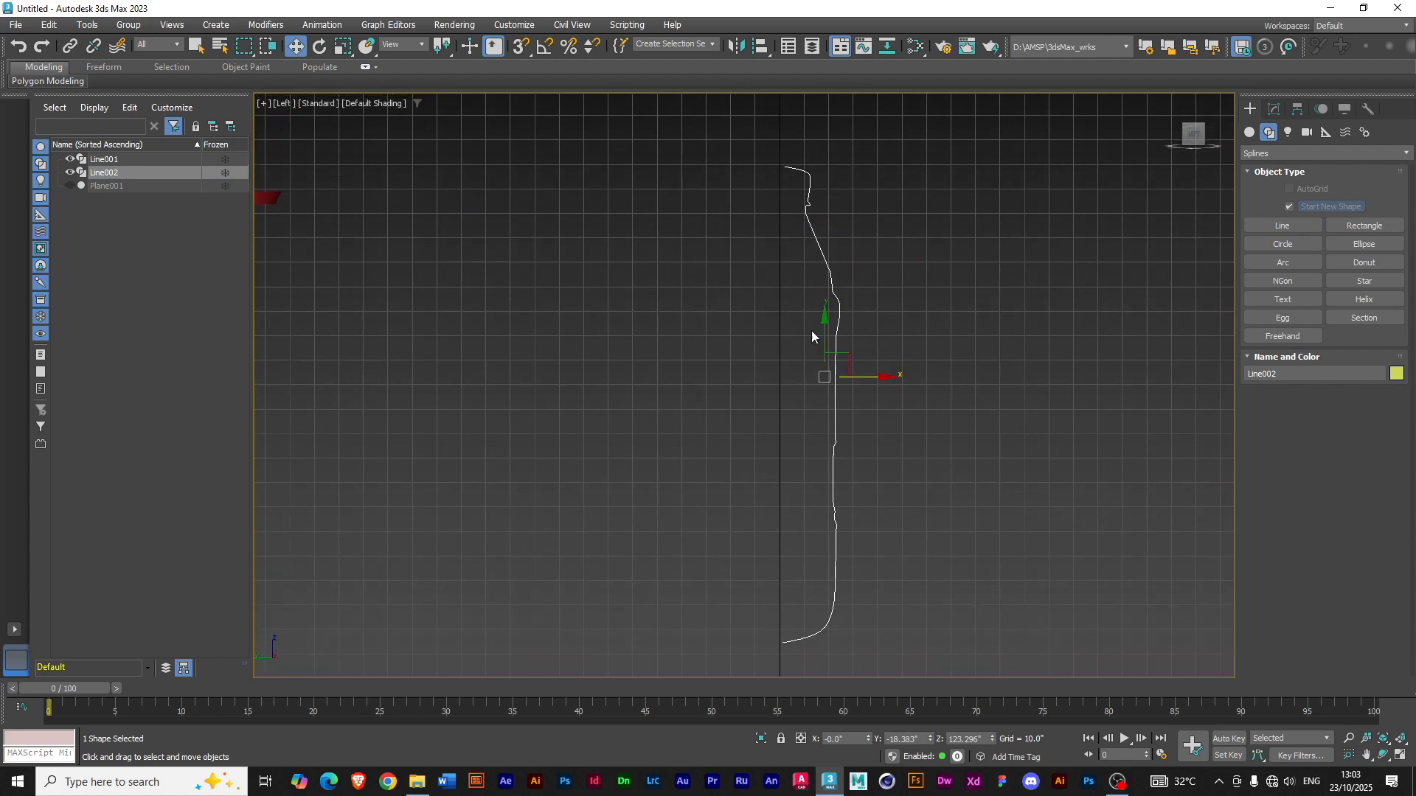
left_click_drag(823, 322, 820, 354)
scroll(900, 354, "down", 2)
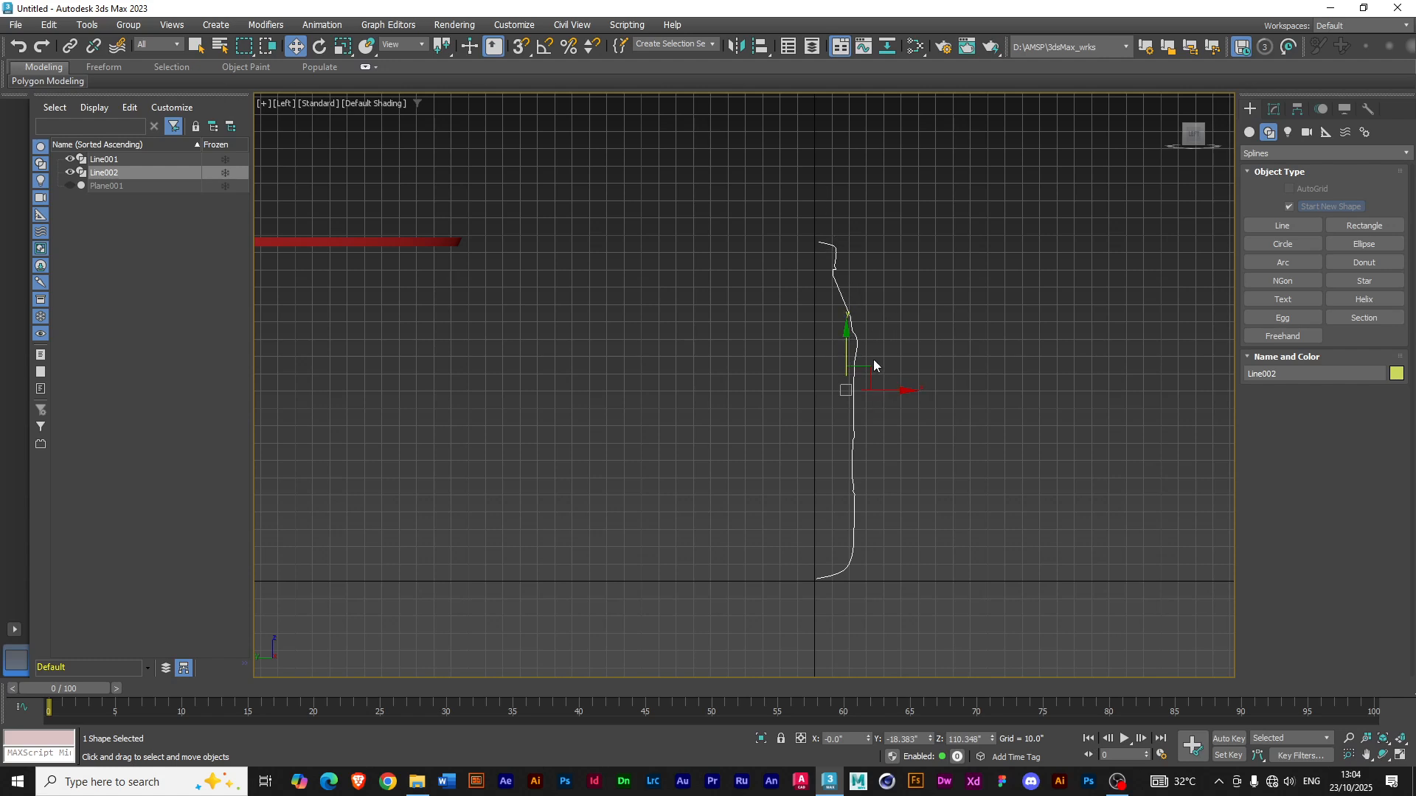
scroll(881, 377, "up", 2)
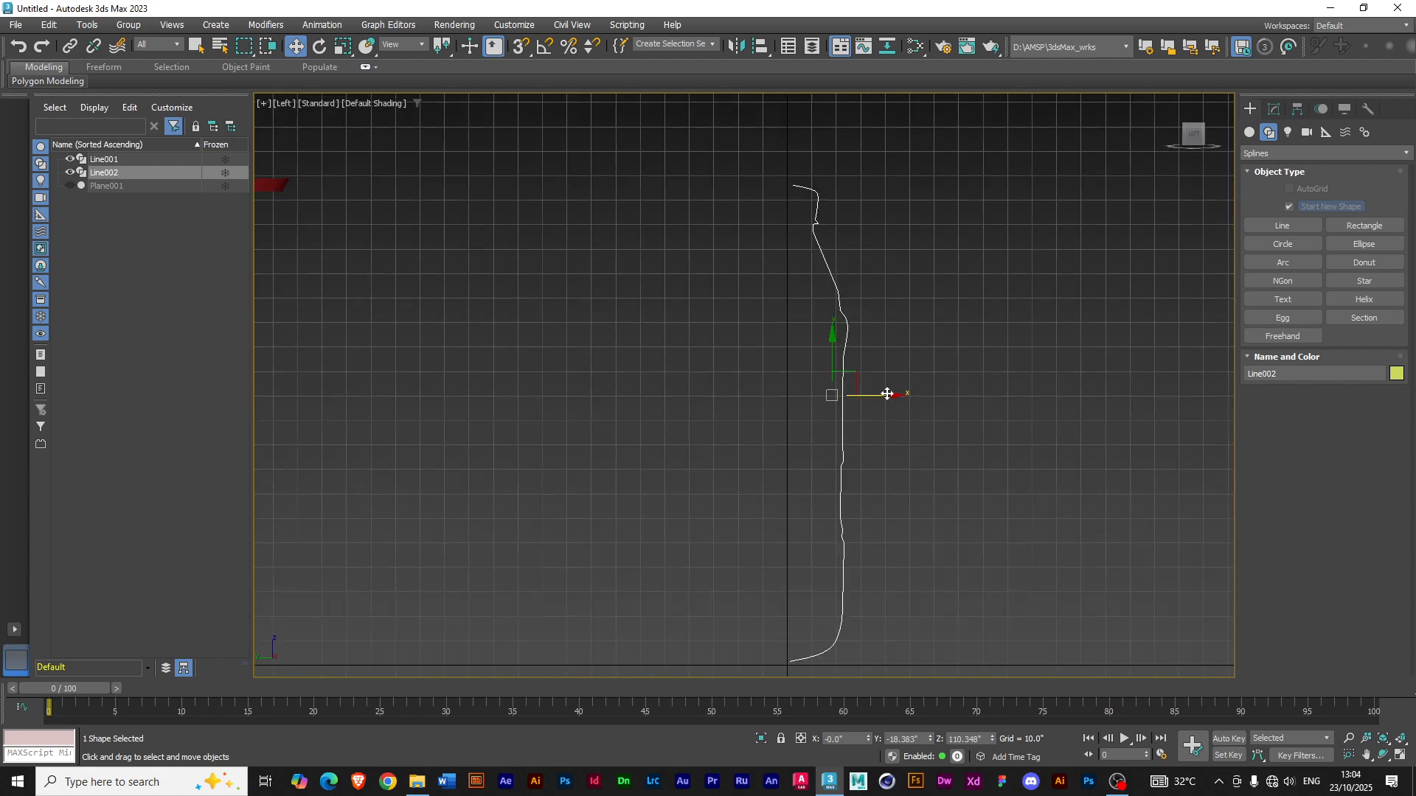
left_click_drag(890, 396, 884, 400)
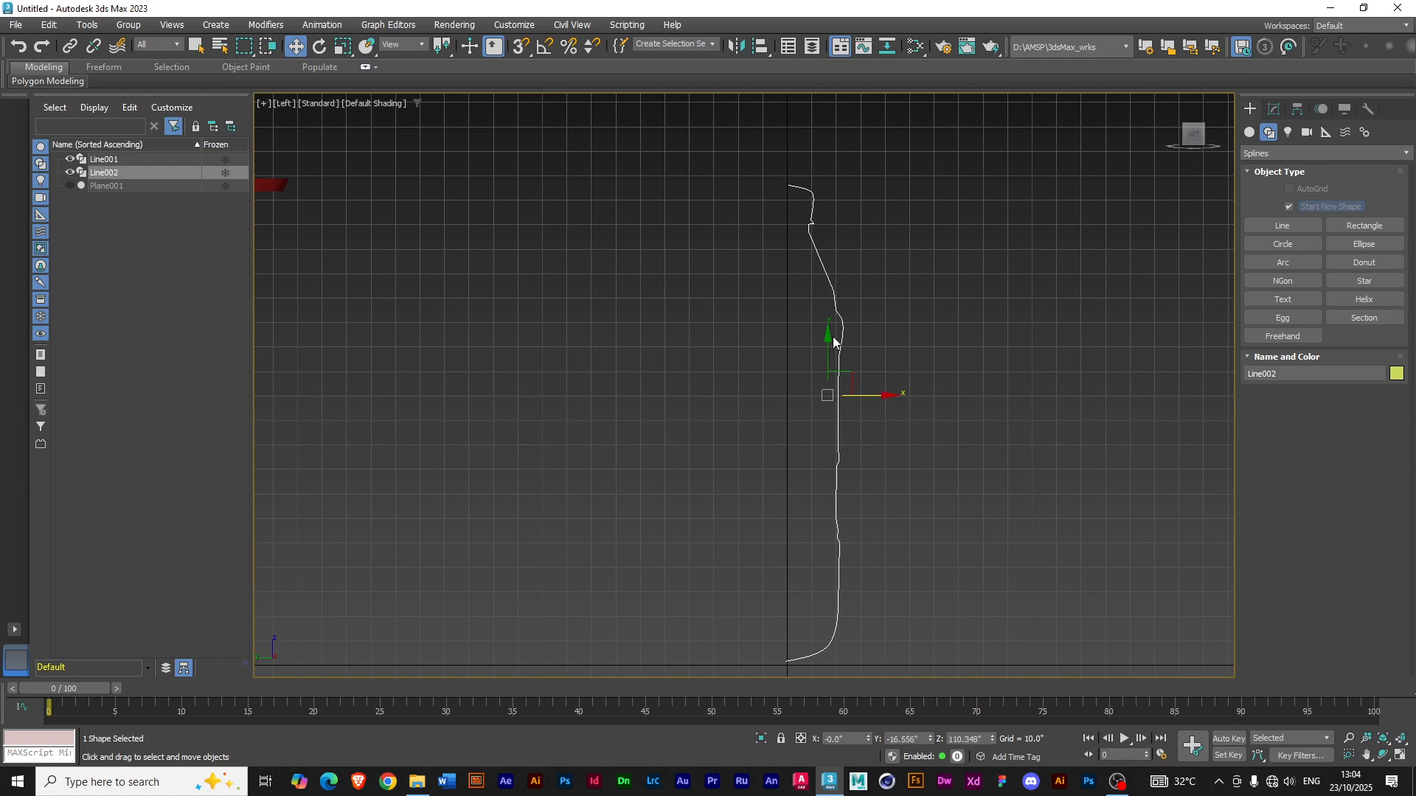
left_click_drag(829, 335, 828, 338)
- Set the Y position of the bottle profile's bottom end vertex to 0
left_click(1273, 109)
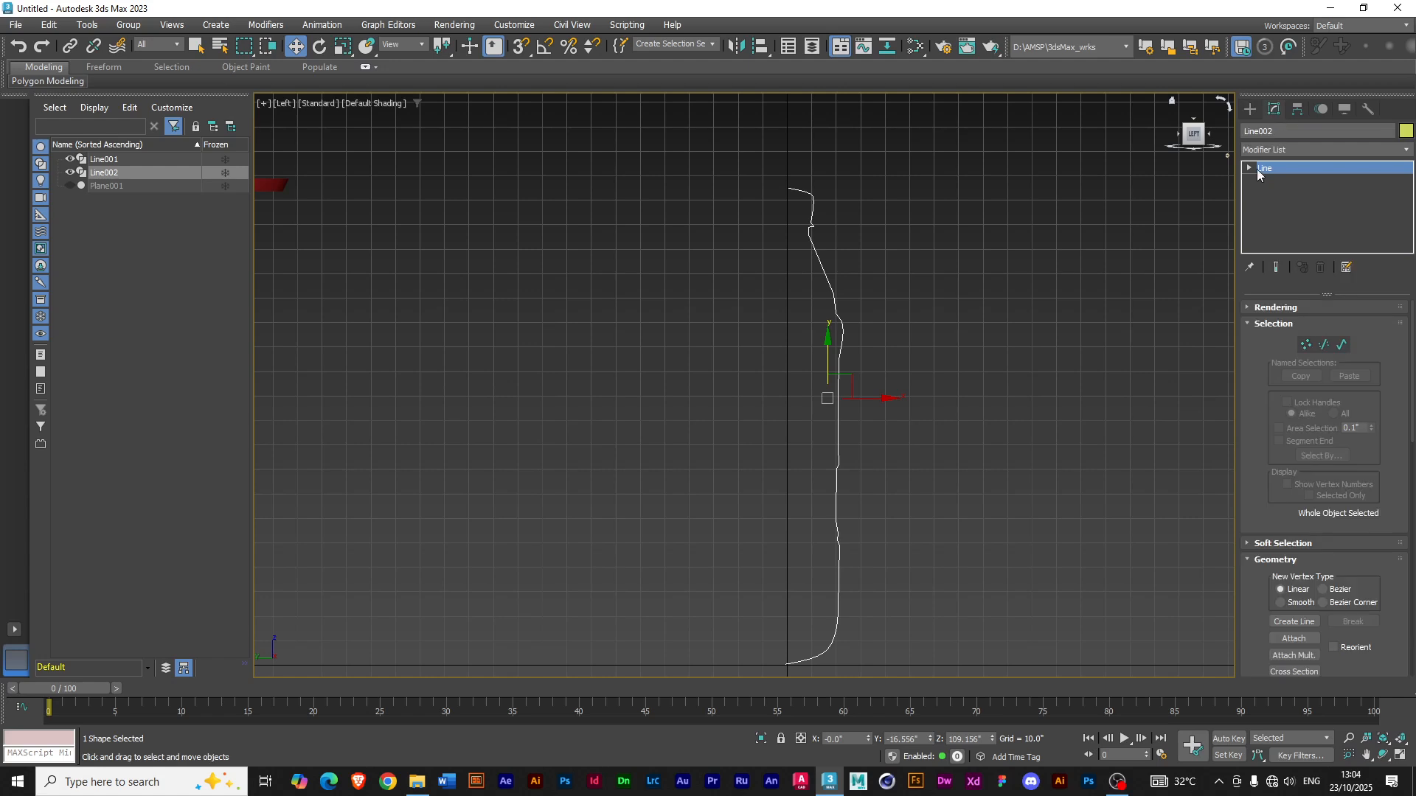
left_click(1268, 184)
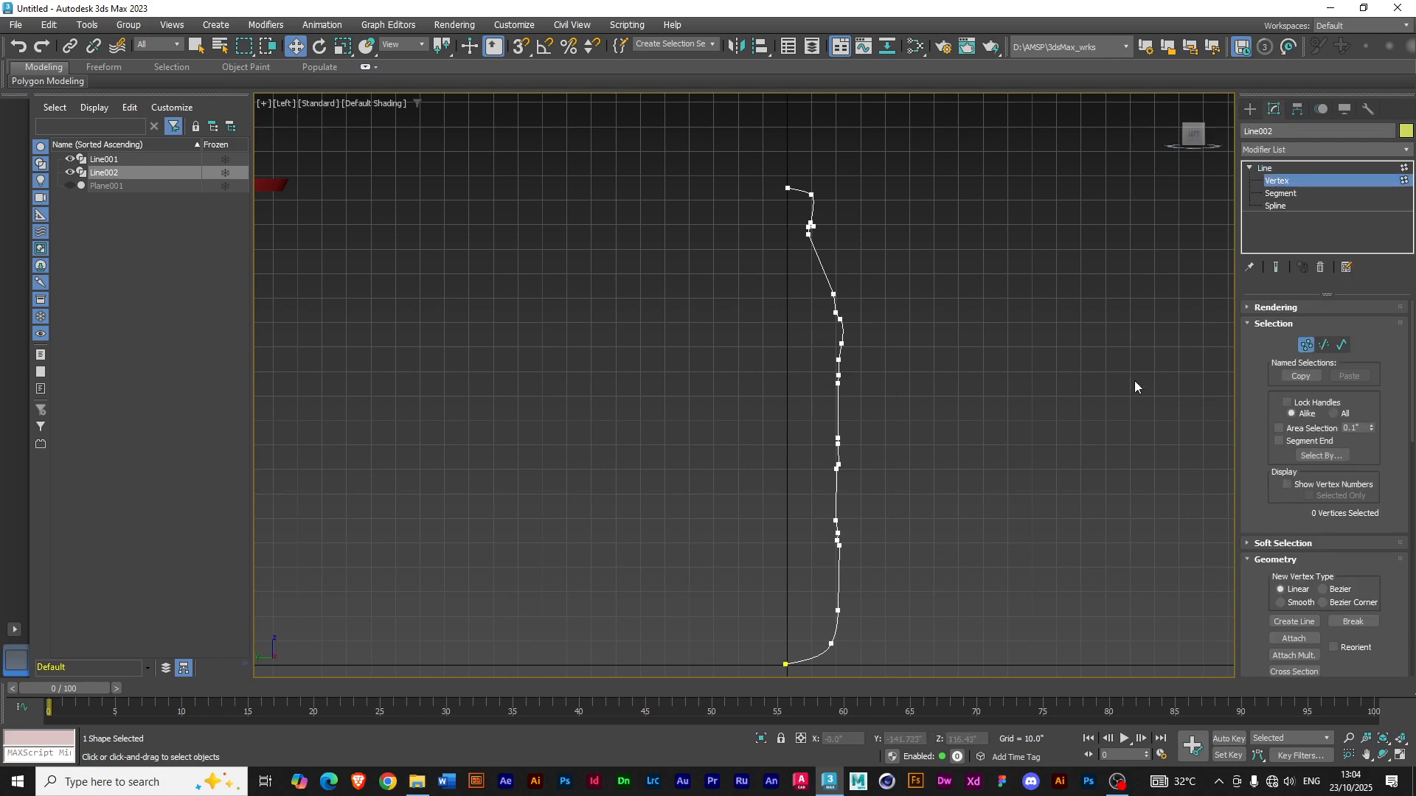
left_click(785, 664)
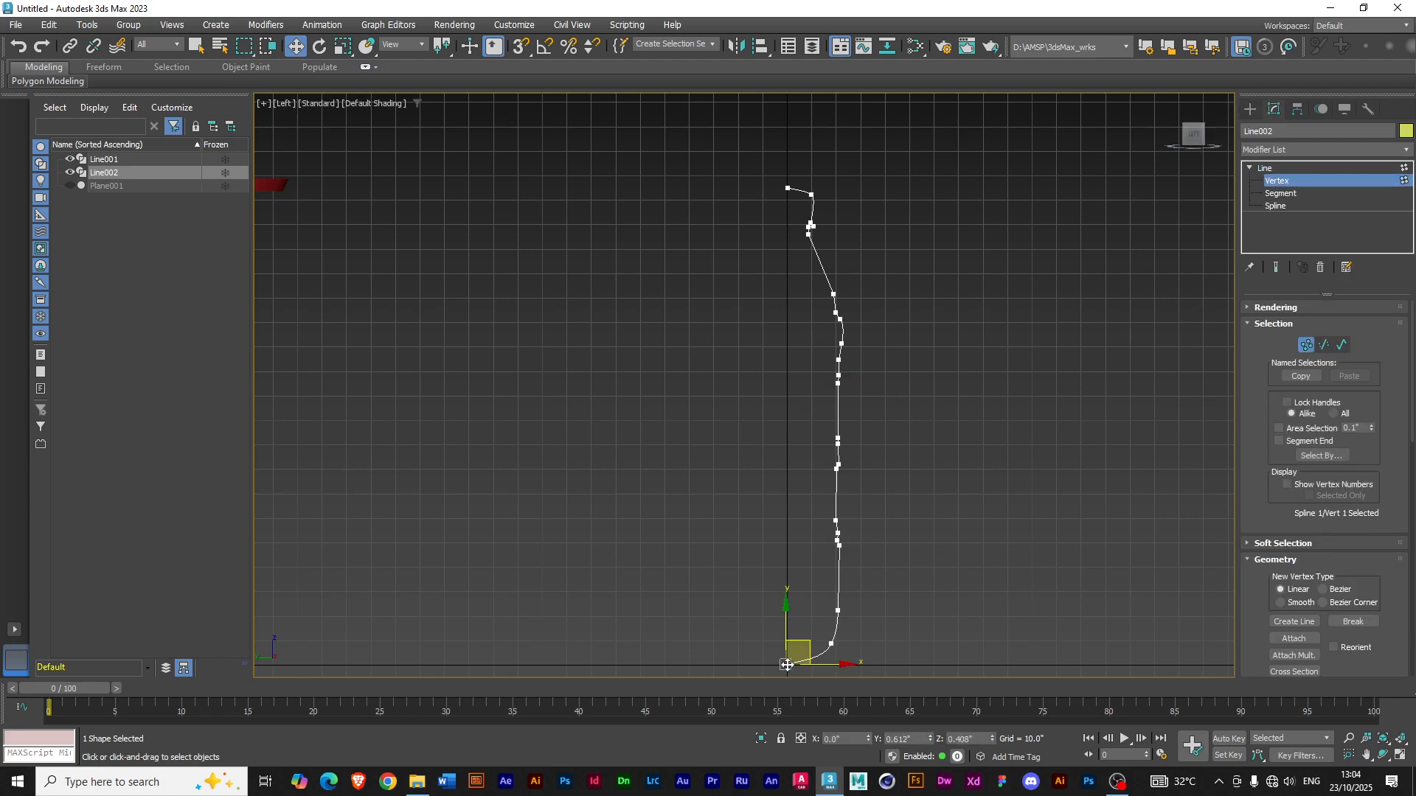
double_click(909, 739)
type("0")
key("Return")
- Set the Y position of the profile's top end vertex to 0 and leave vertex editing
left_click(788, 188)
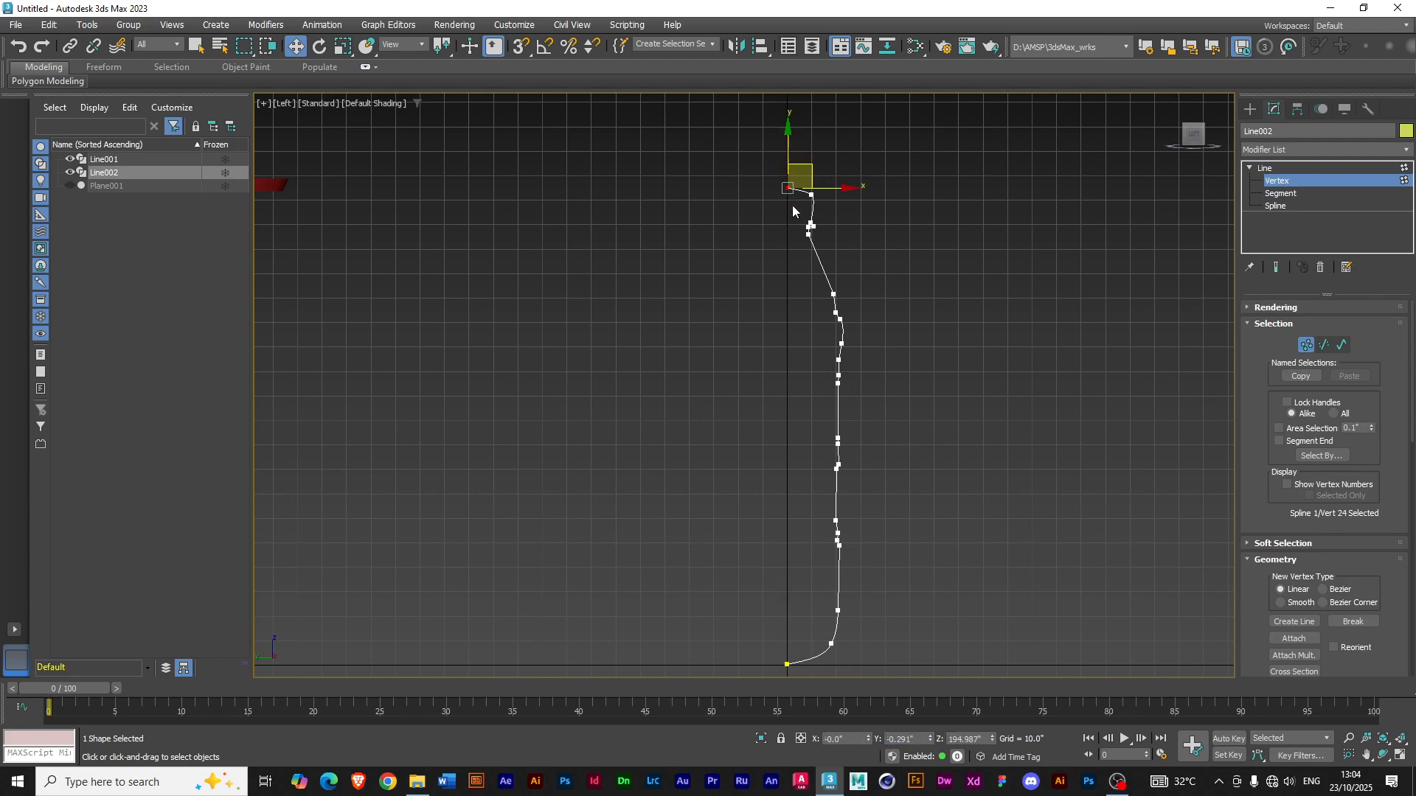
double_click(911, 740)
type("0")
key("Return")
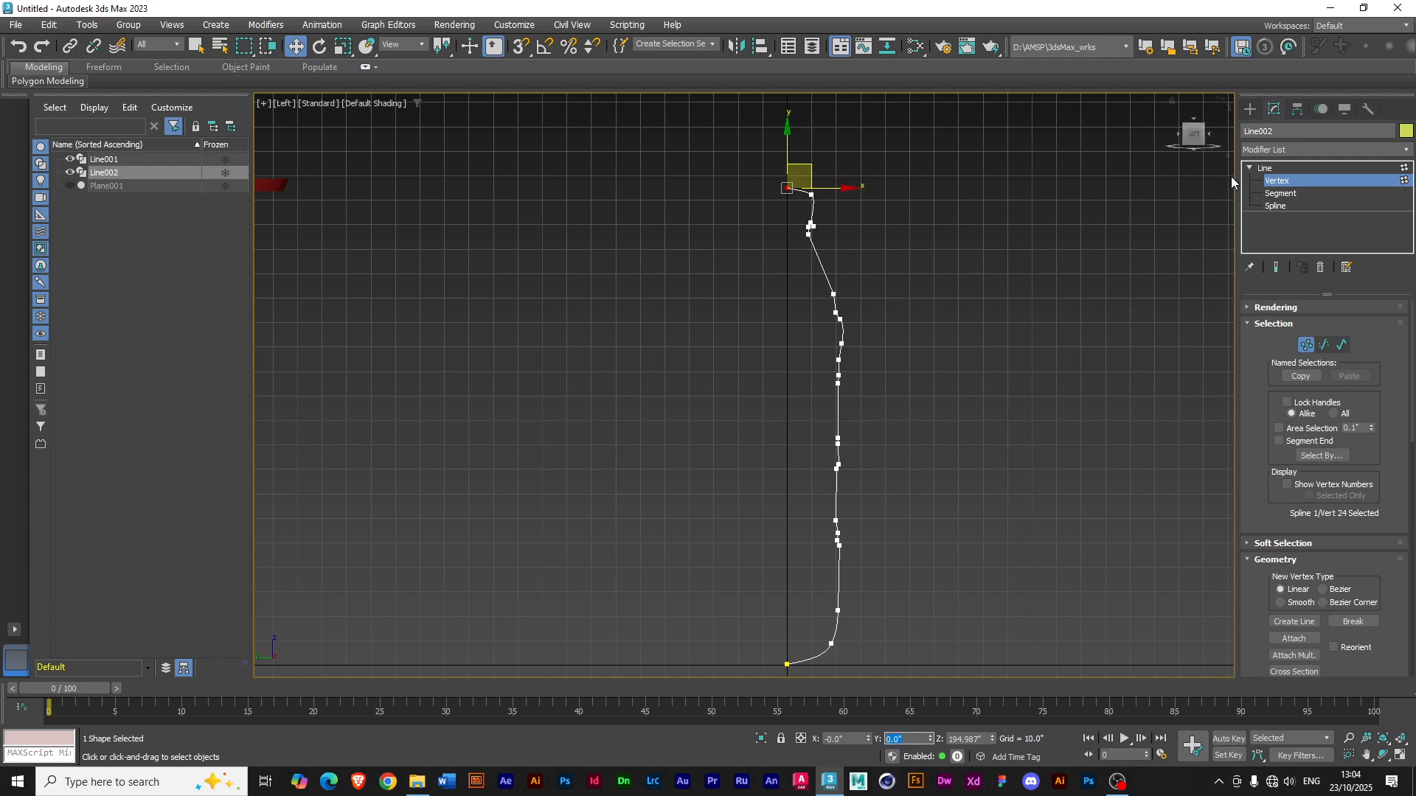
left_click(1268, 169)
left_click(1249, 168)
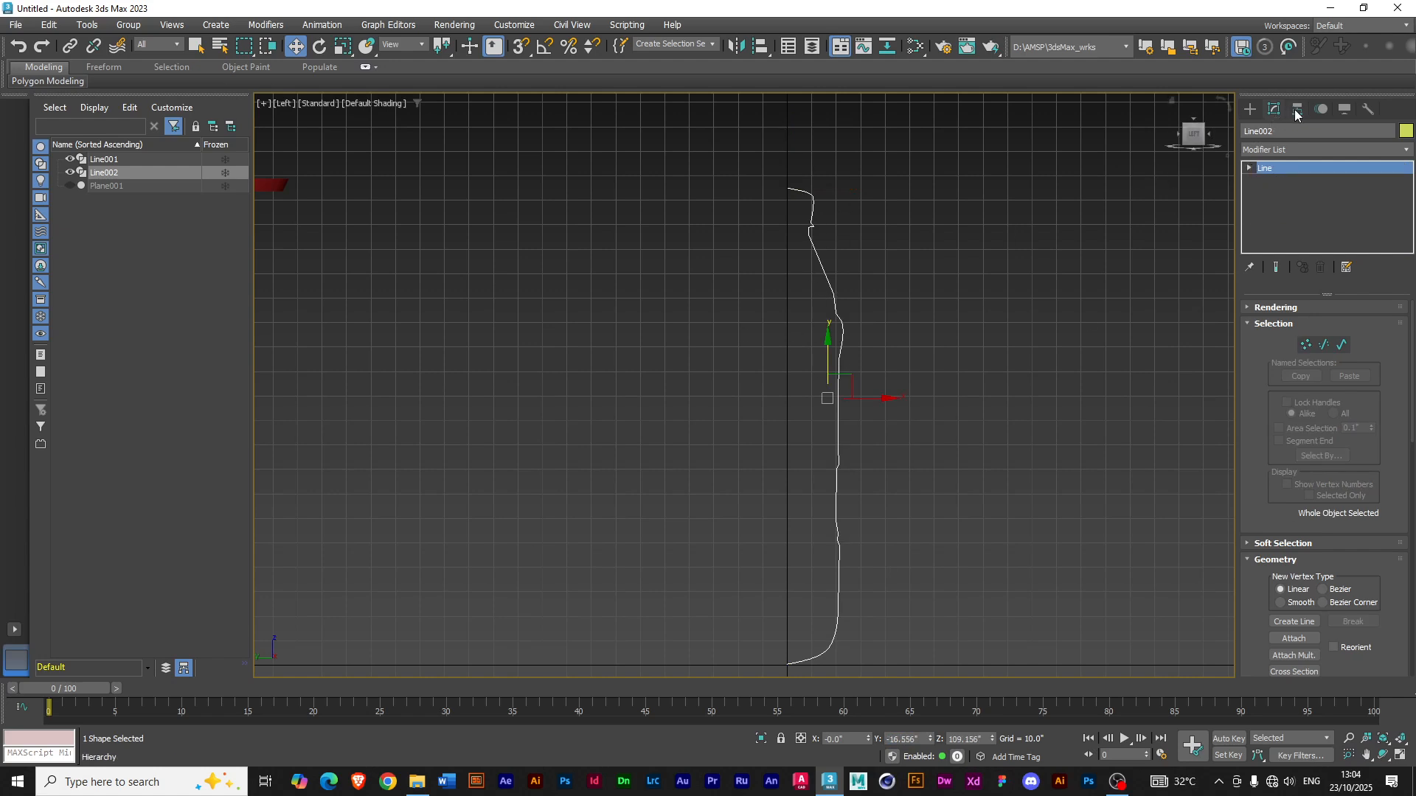
- Apply a Lathe modifier to the bottle's half-profile line
left_click(1287, 151)
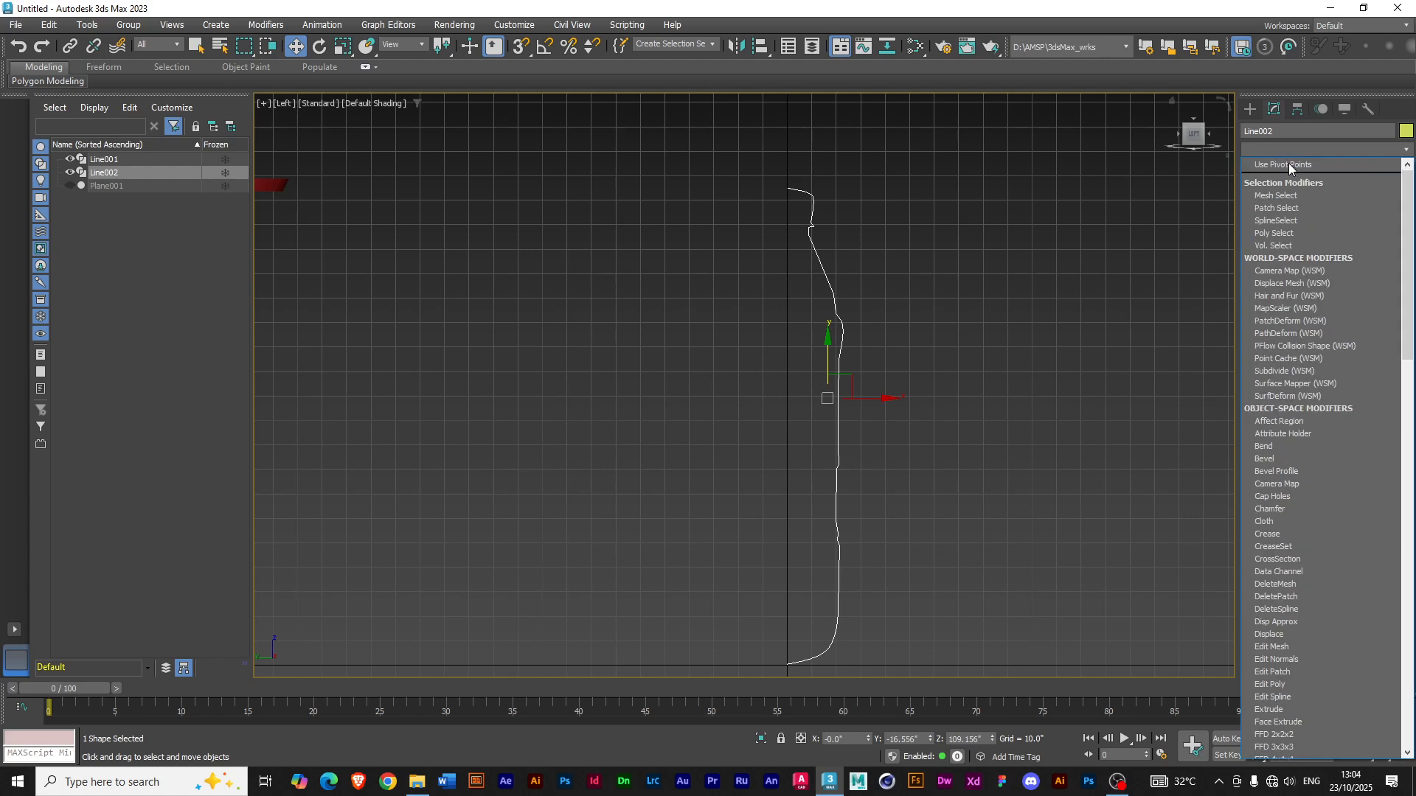
scroll(1285, 167, "down", 15)
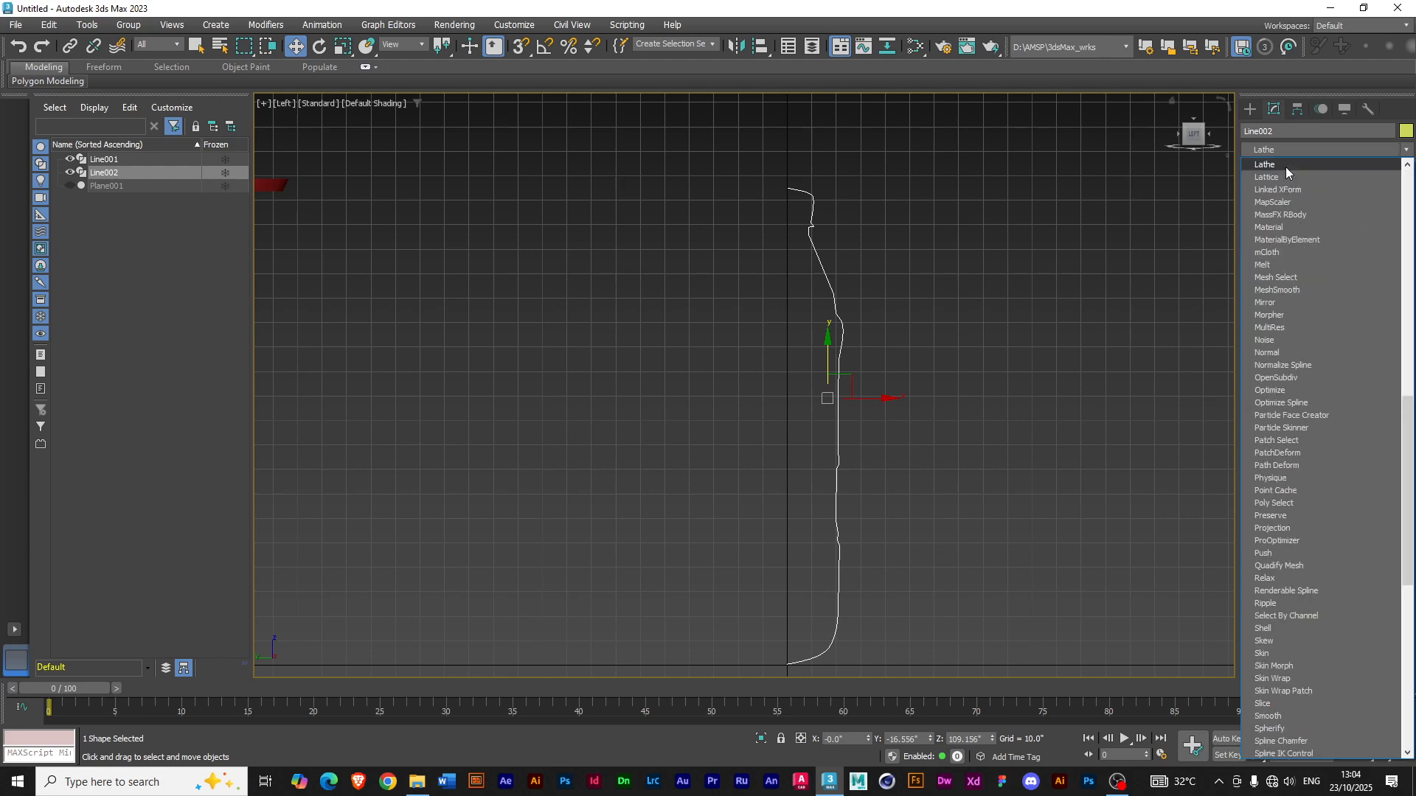
left_click(1285, 167)
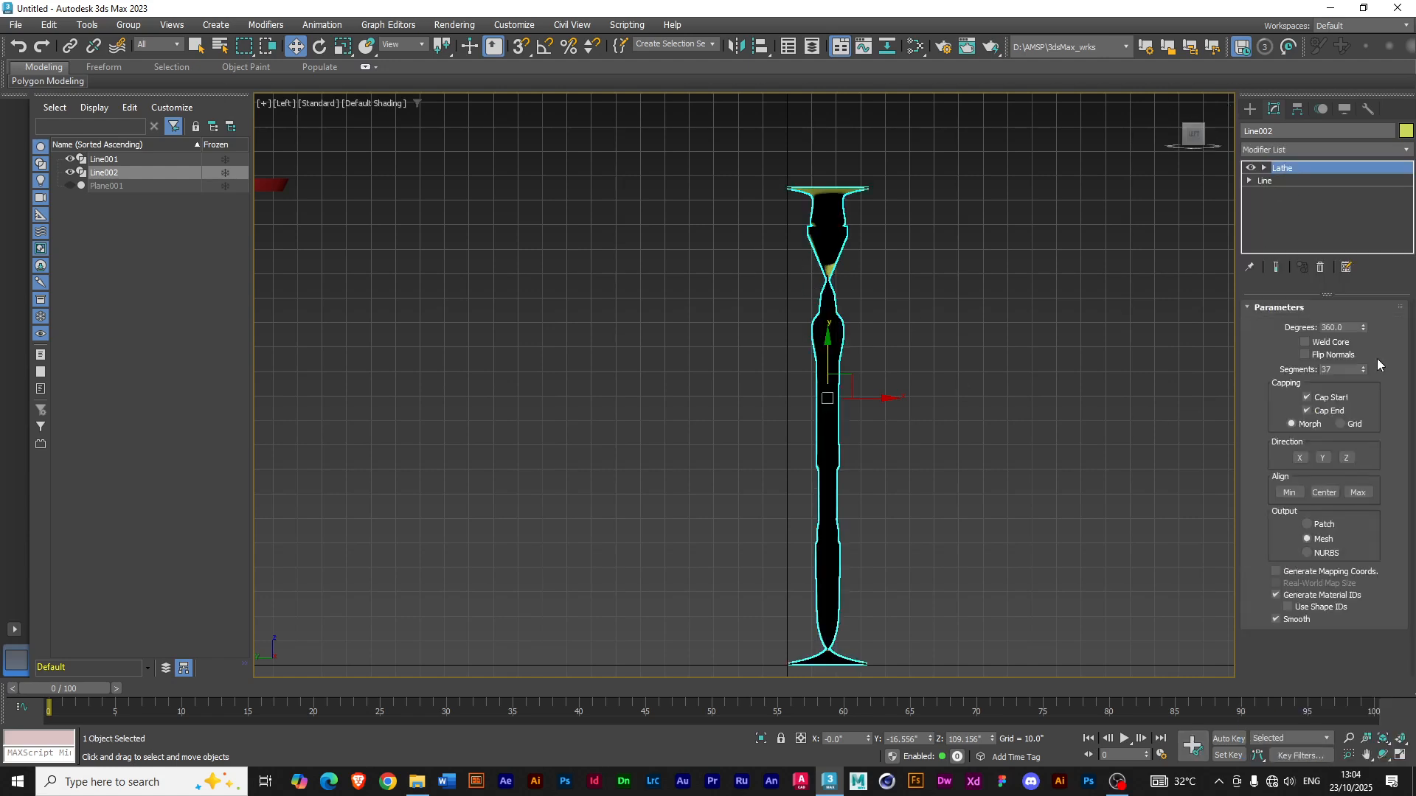
- Set the Y position of the bottle's Lathe axis to 0
left_click(1263, 168)
left_click(1294, 180)
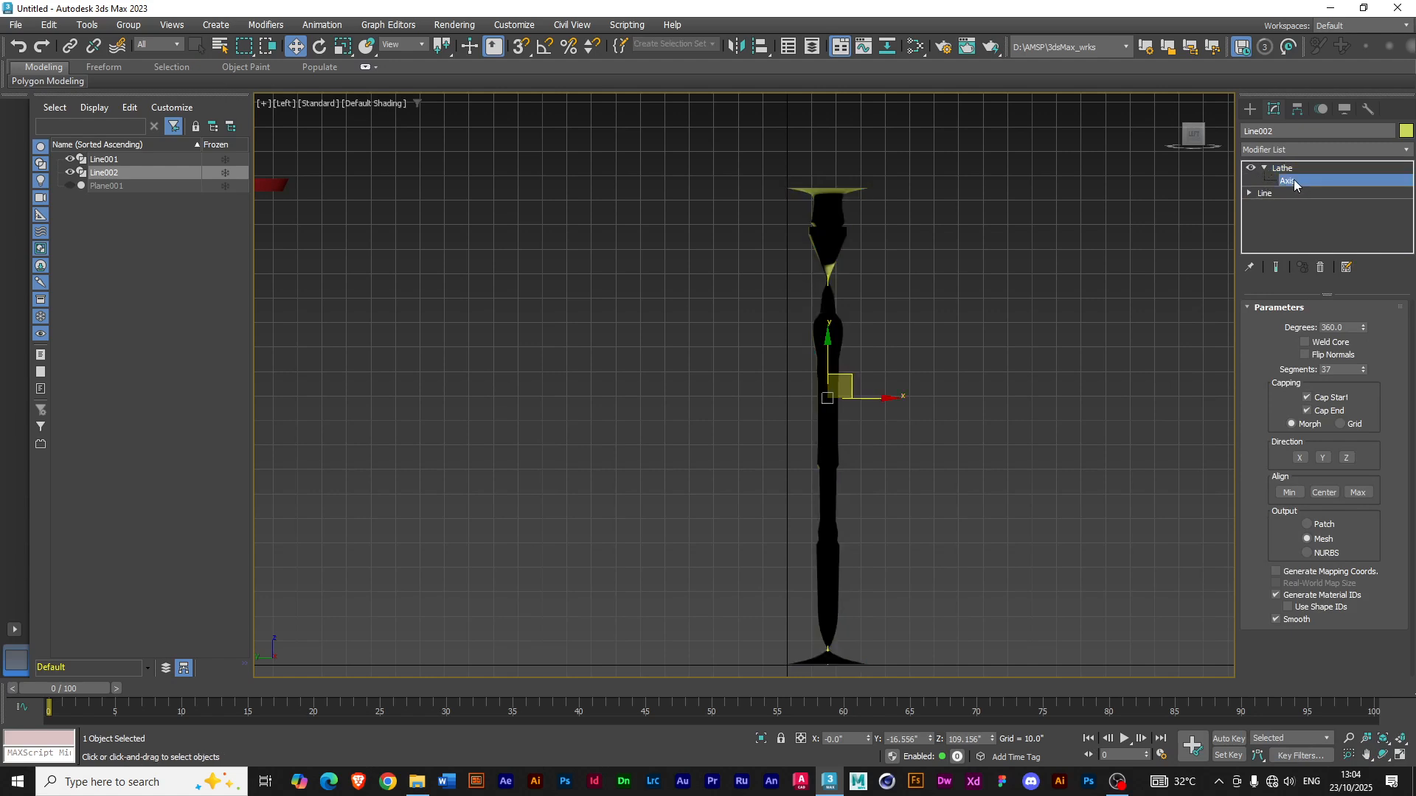
left_click(913, 742)
type("0")
key("Return")
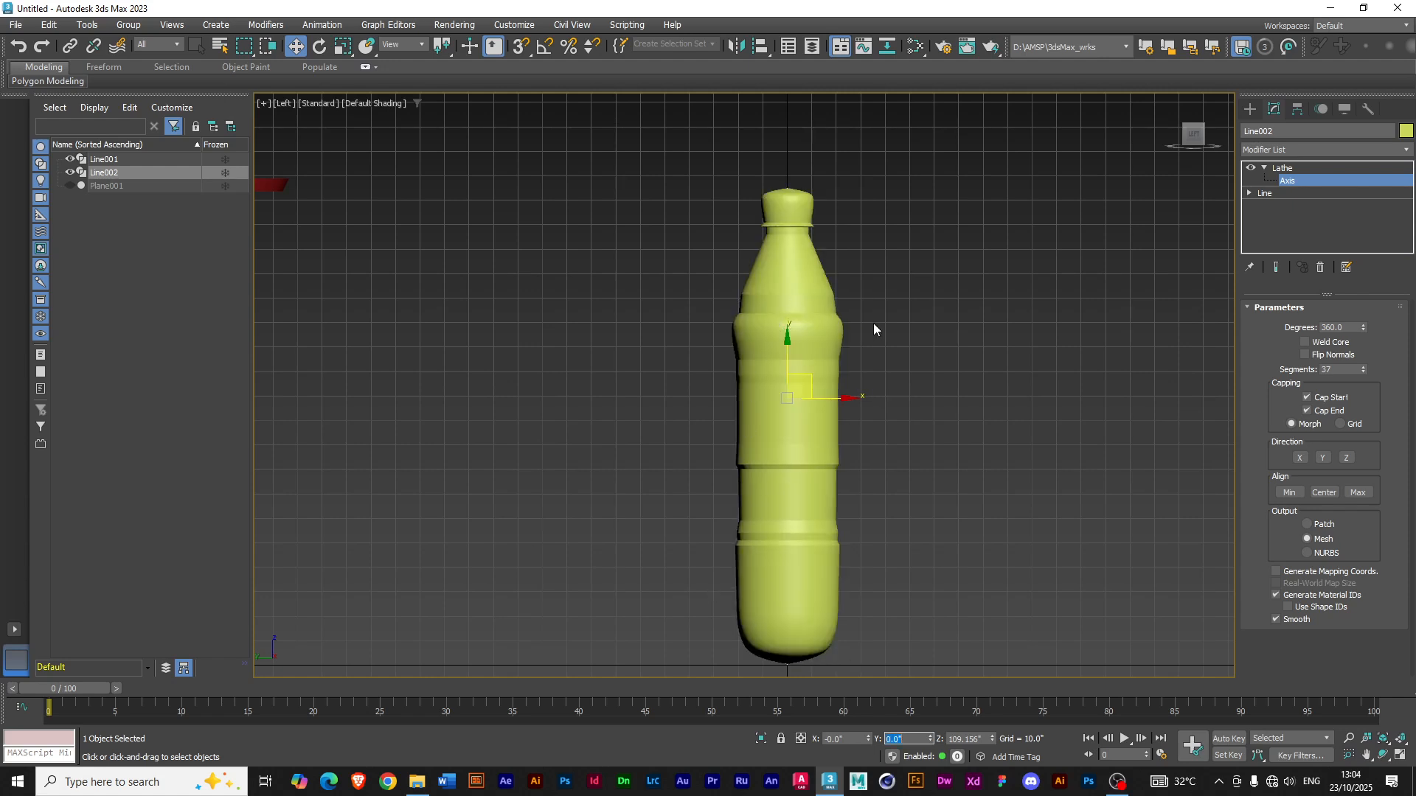
- With the lathed result shown, lower the profile's top end vertex to about Z 193.4 and raise its bottom end vertex to about Z 3.6
left_click(1249, 193)
left_click(1276, 206)
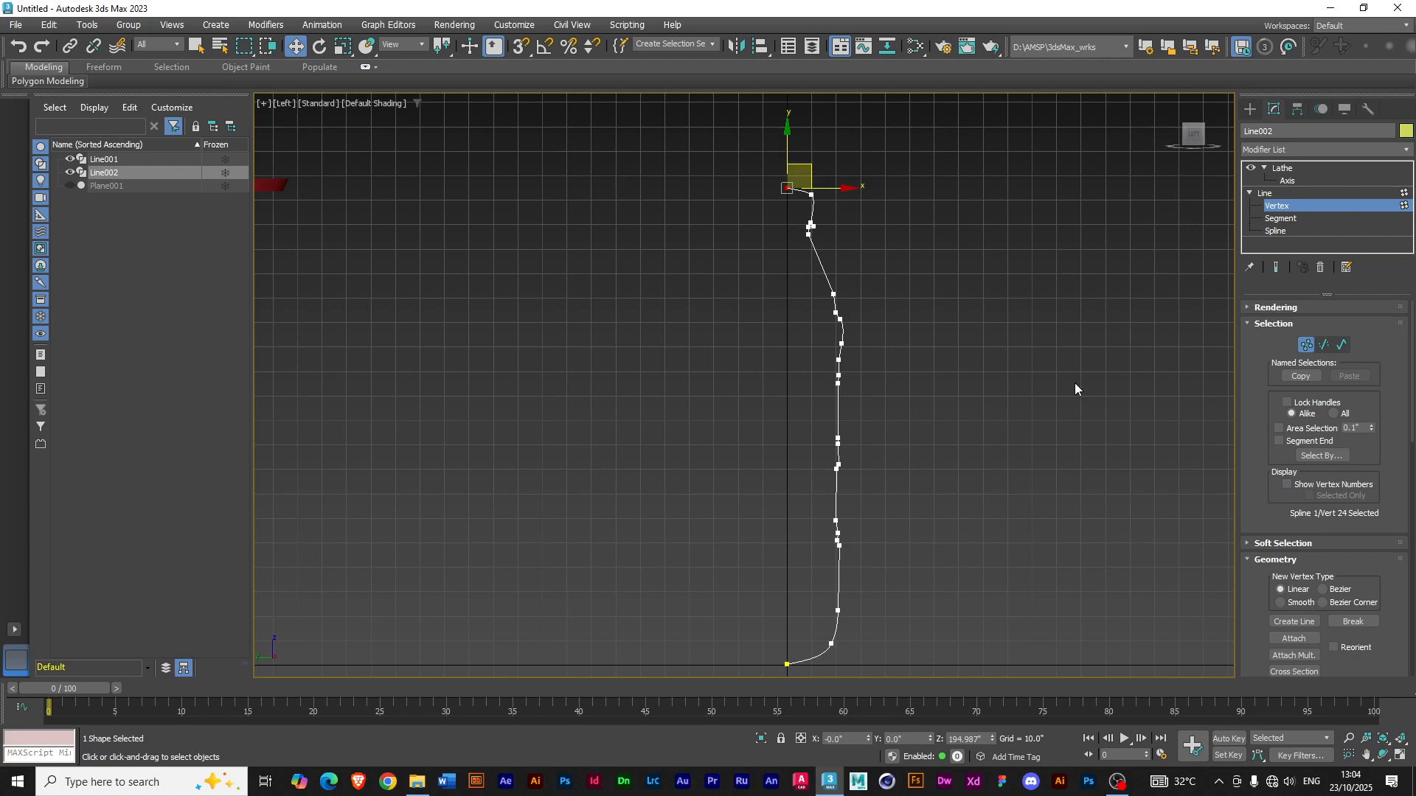
left_click(1276, 266)
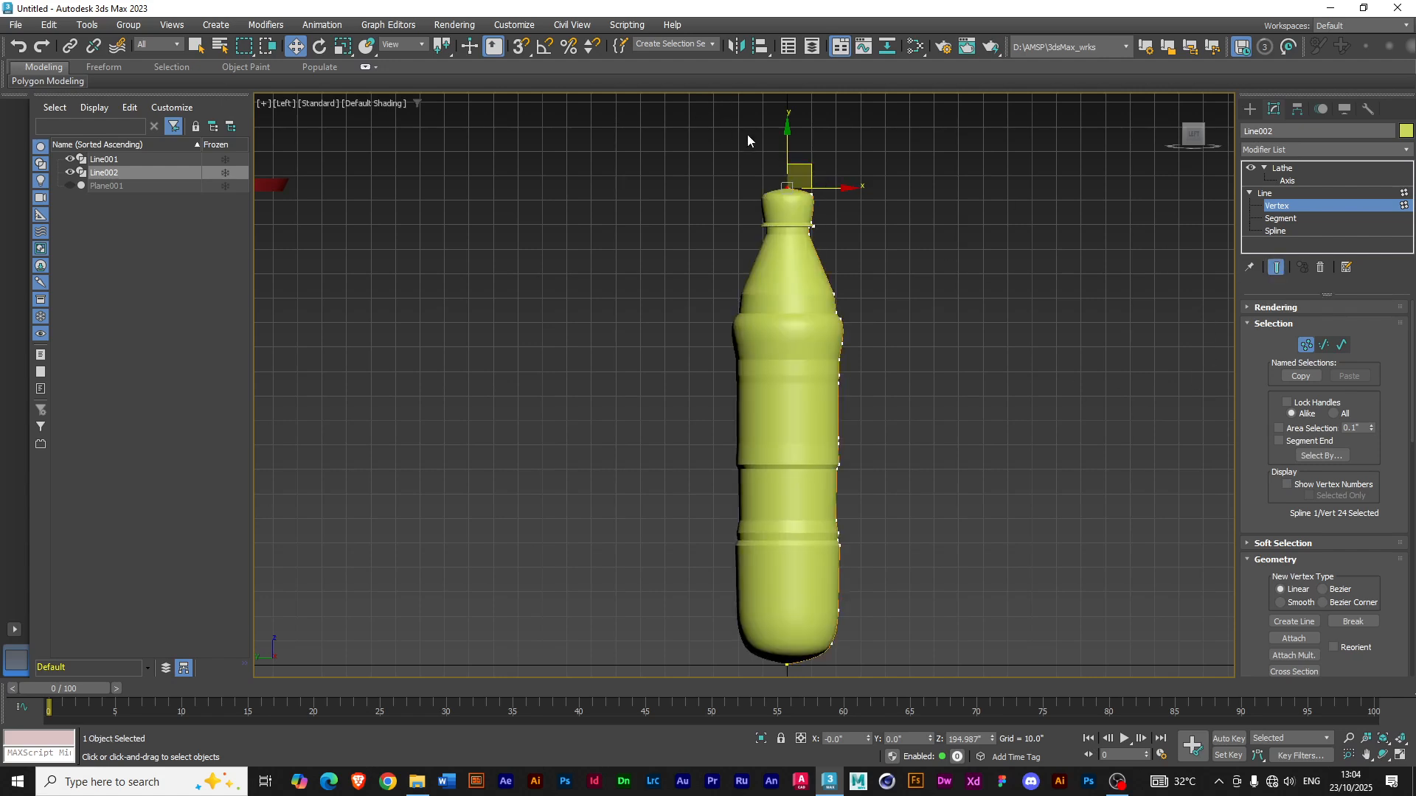
left_click_drag(788, 129, 788, 136)
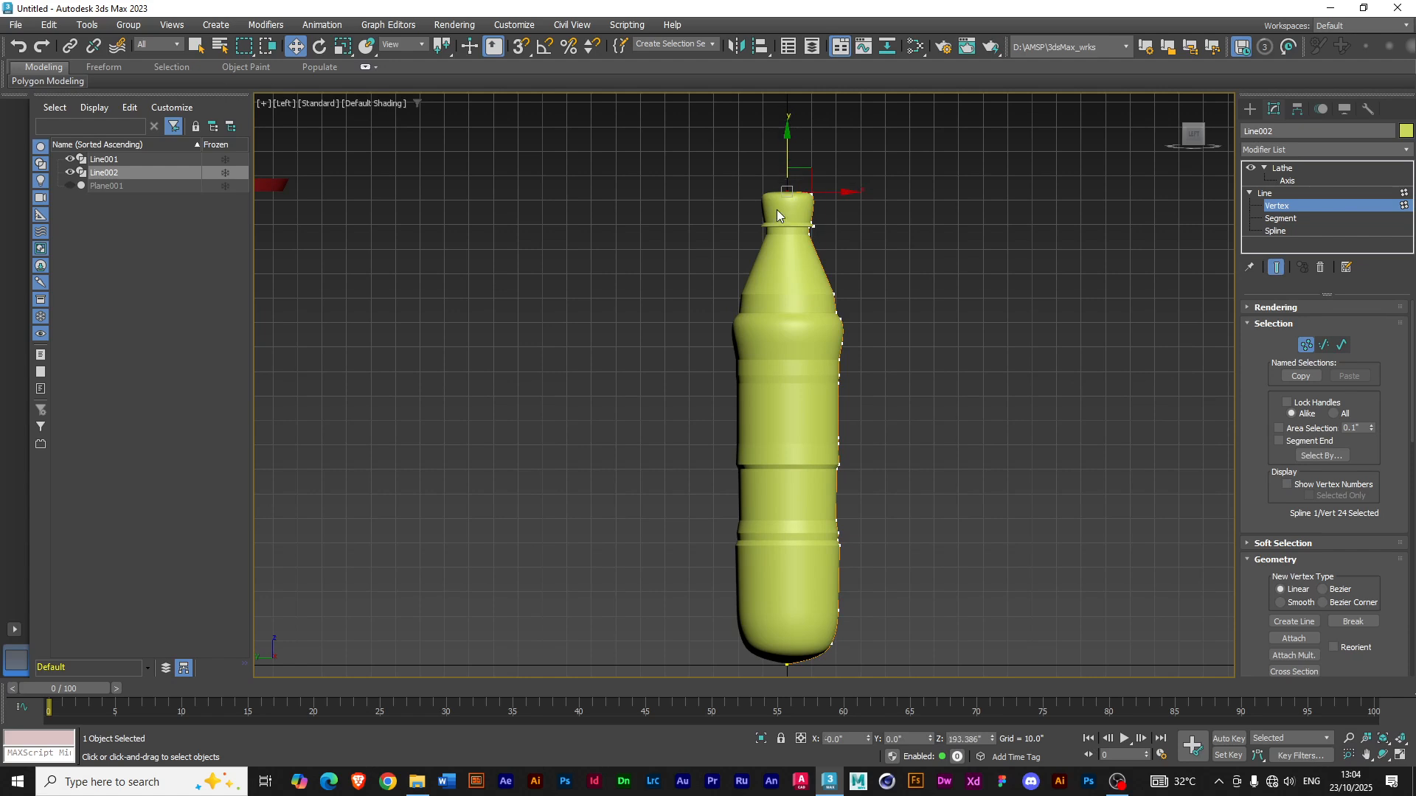
left_click(787, 664)
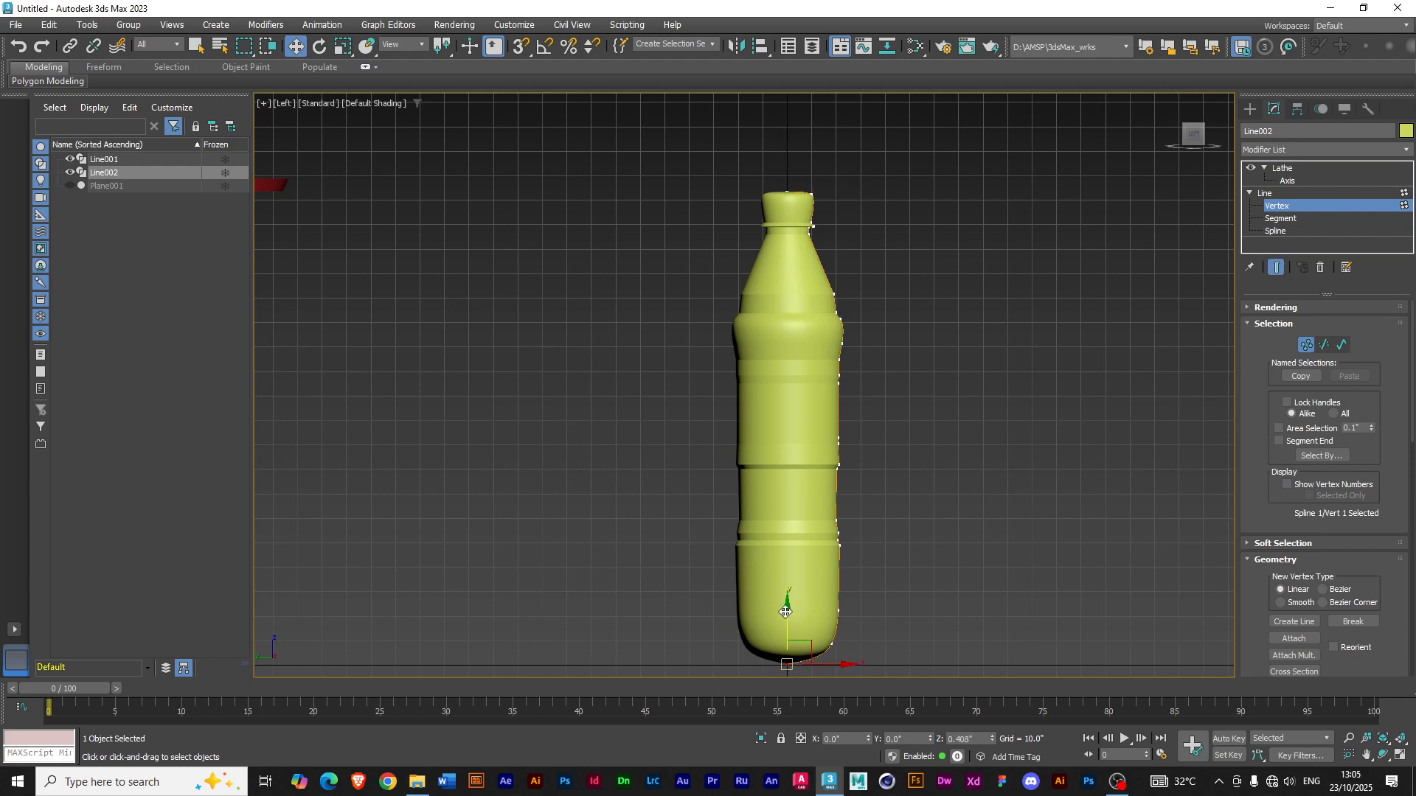
left_click_drag(785, 607, 786, 598)
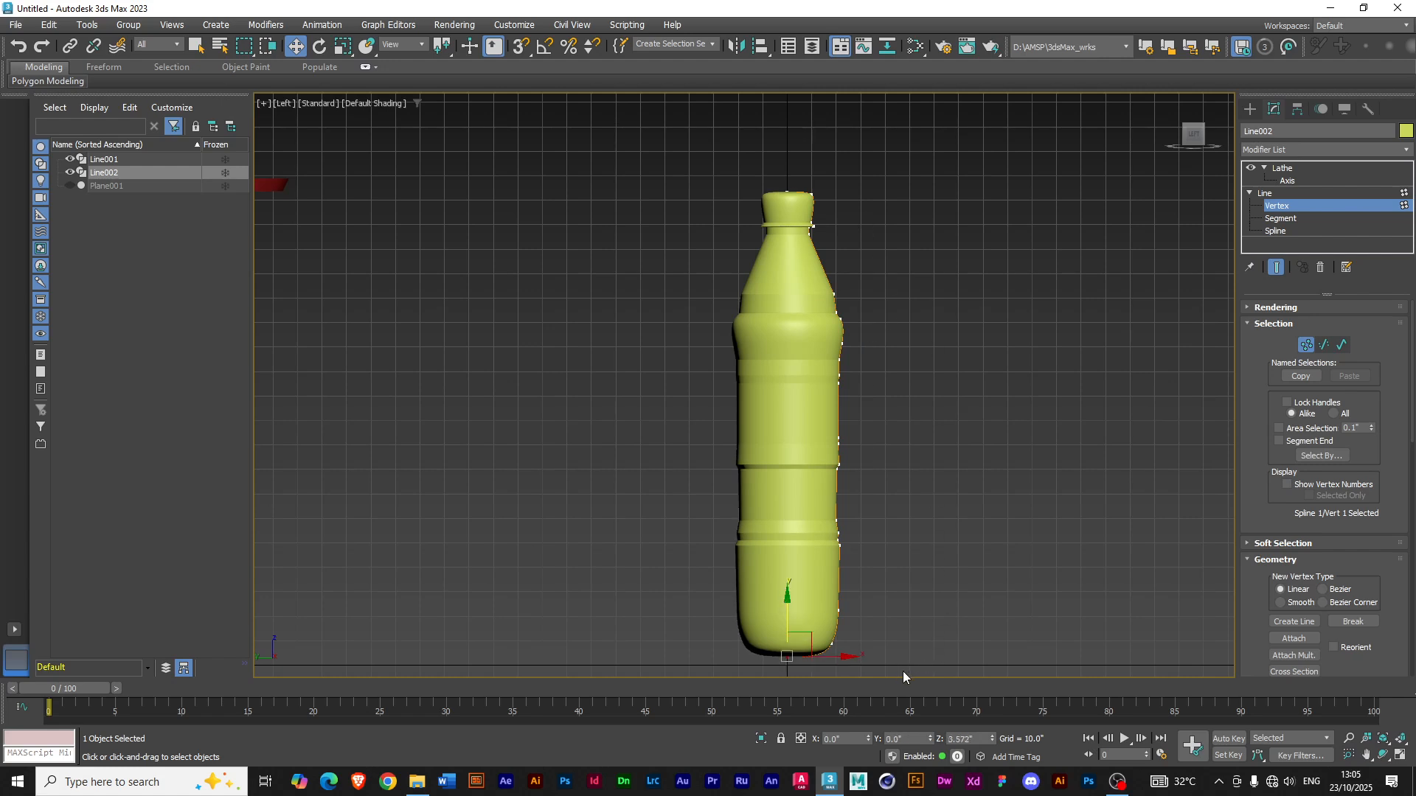
- Widen the bottle by moving all profile vertices except the two ends outward, push the lower body's vertices further out, and narrow the cap slightly
left_click_drag(901, 667, 875, 198)
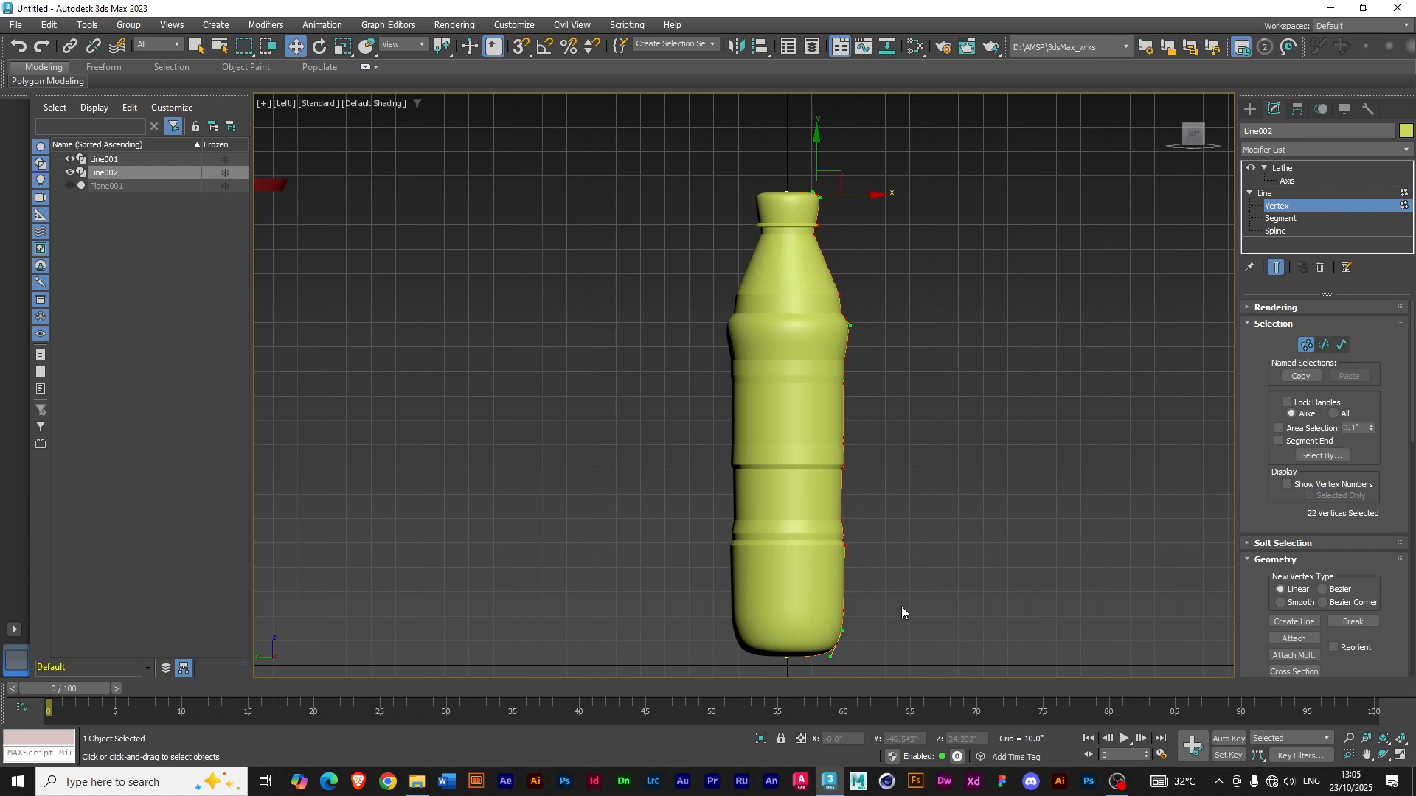
left_click_drag(861, 669, 910, 533)
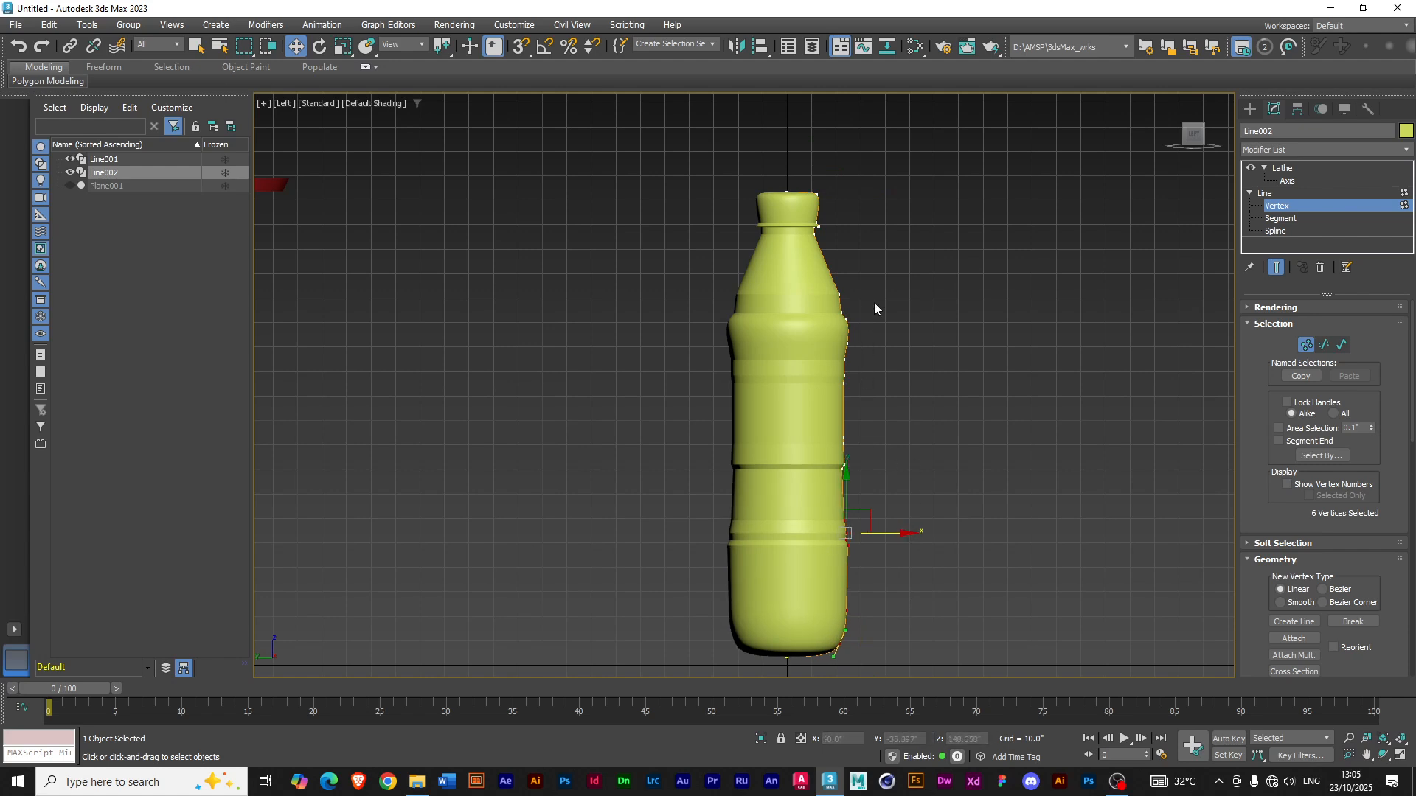
left_click_drag(835, 231, 873, 194)
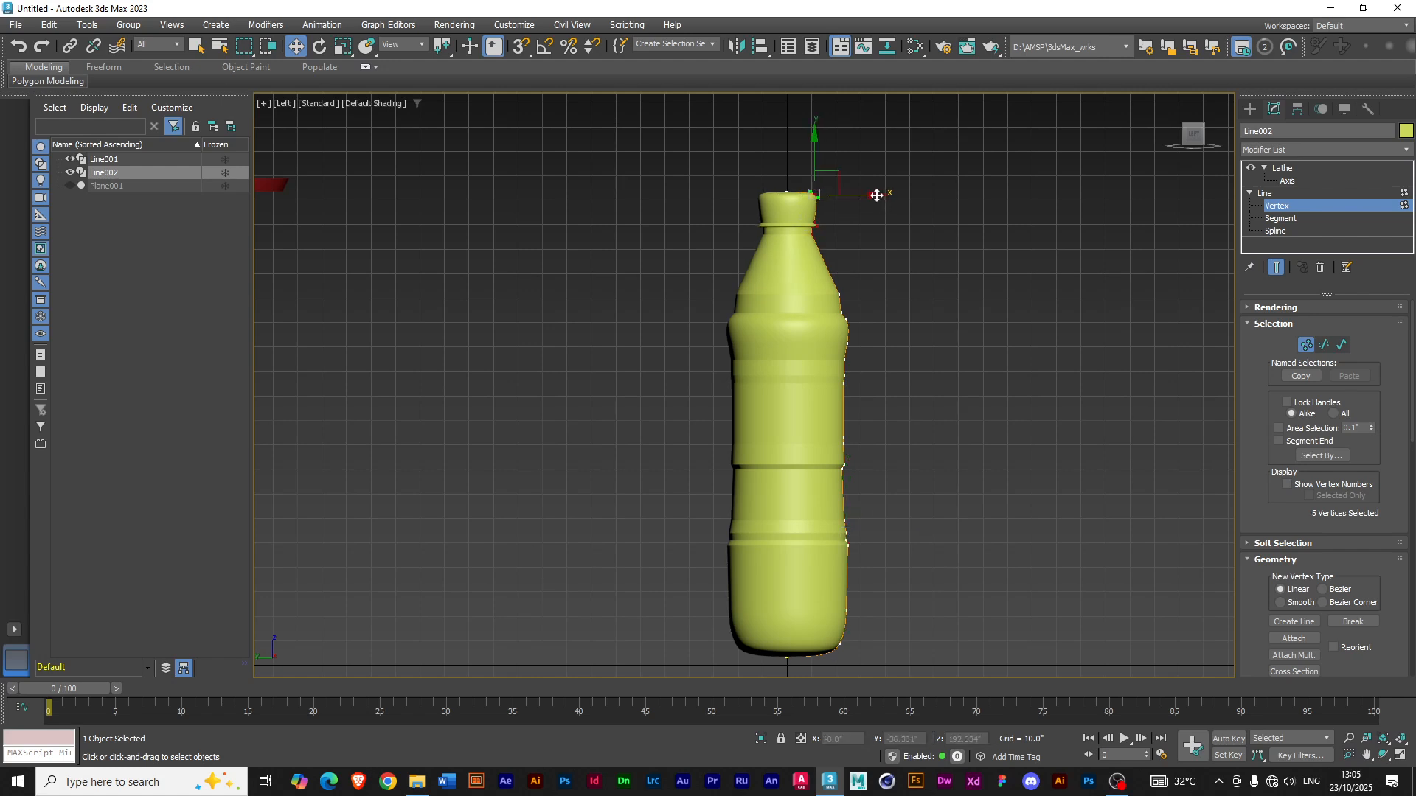
- Leave vertex editing and lower the whole lathed bottle to about Z 106.2, so its base rests on the ground line
left_click(1248, 189)
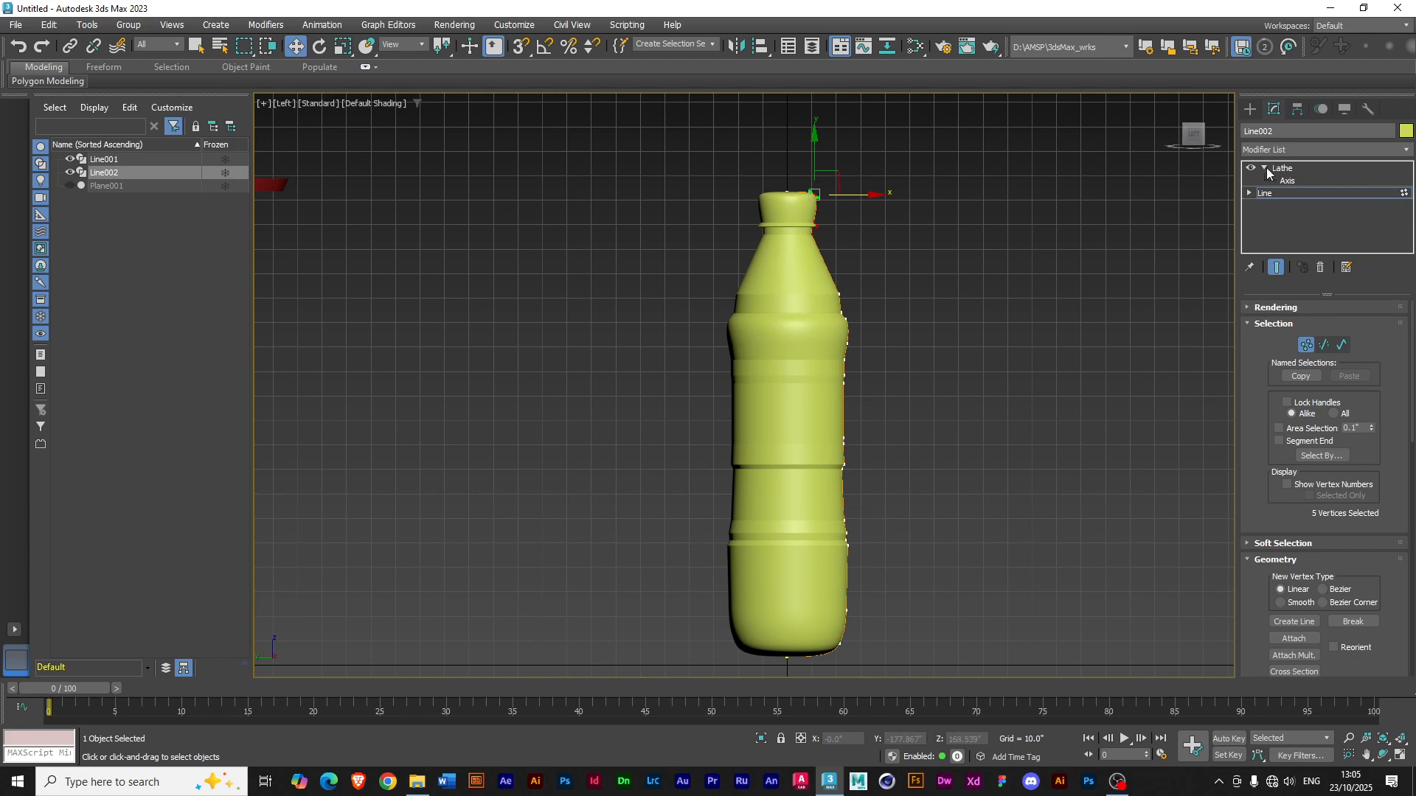
left_click(1266, 170)
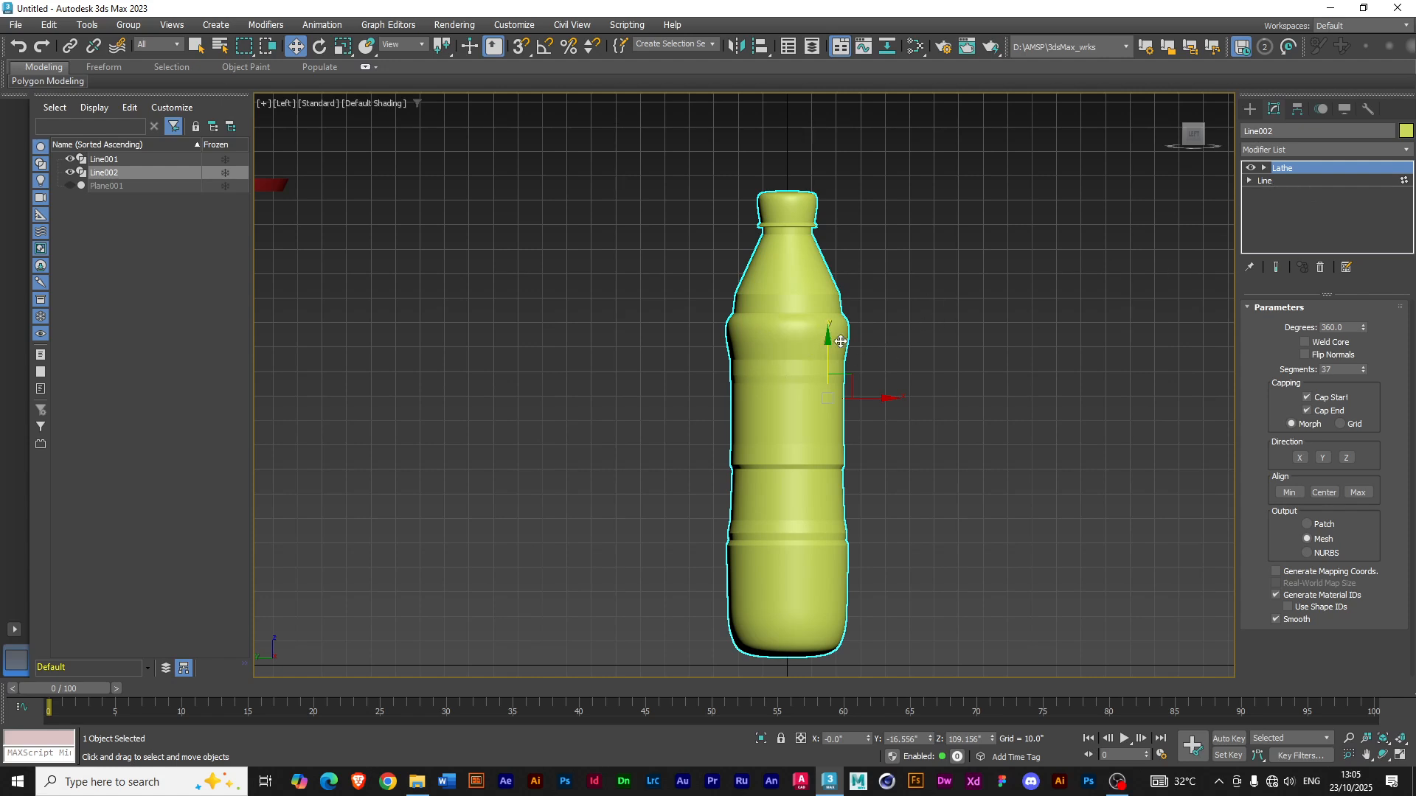
left_click_drag(831, 339, 827, 350)
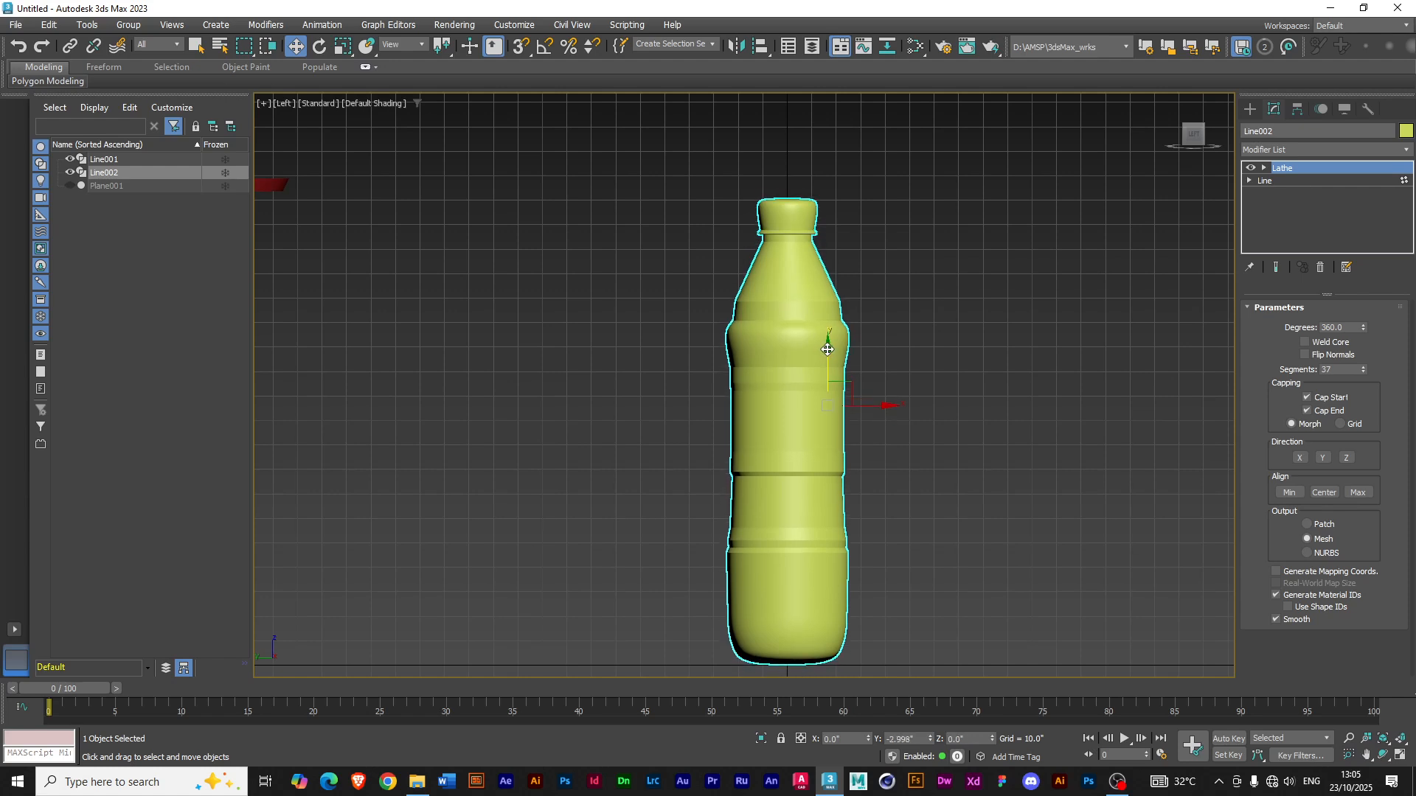
- Examine the lathed bottle beside the table in the side view and from several angles in the perspective view
scroll(892, 382, "down", 3)
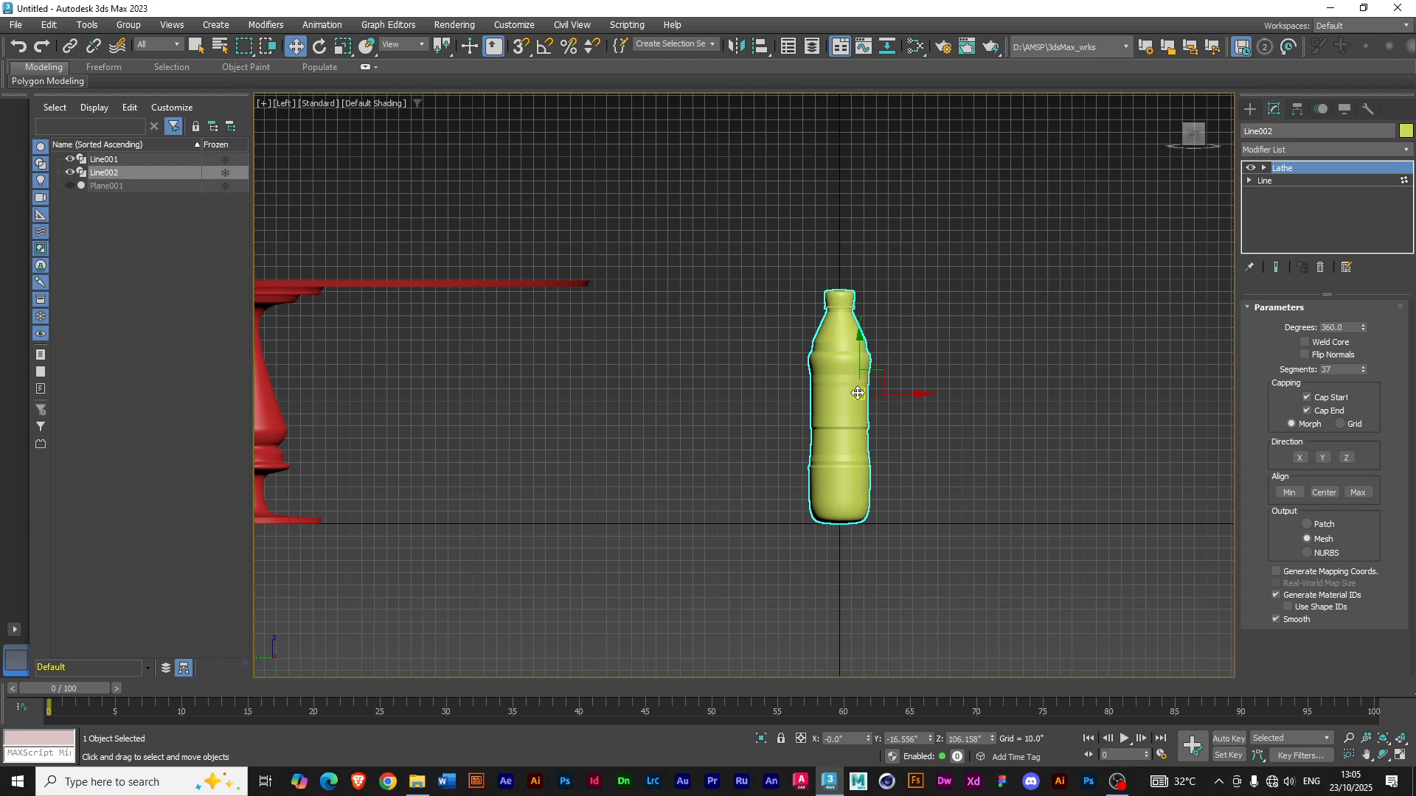
middle_click_drag(452, 422, 610, 425)
middle_click_drag(974, 436, 745, 426)
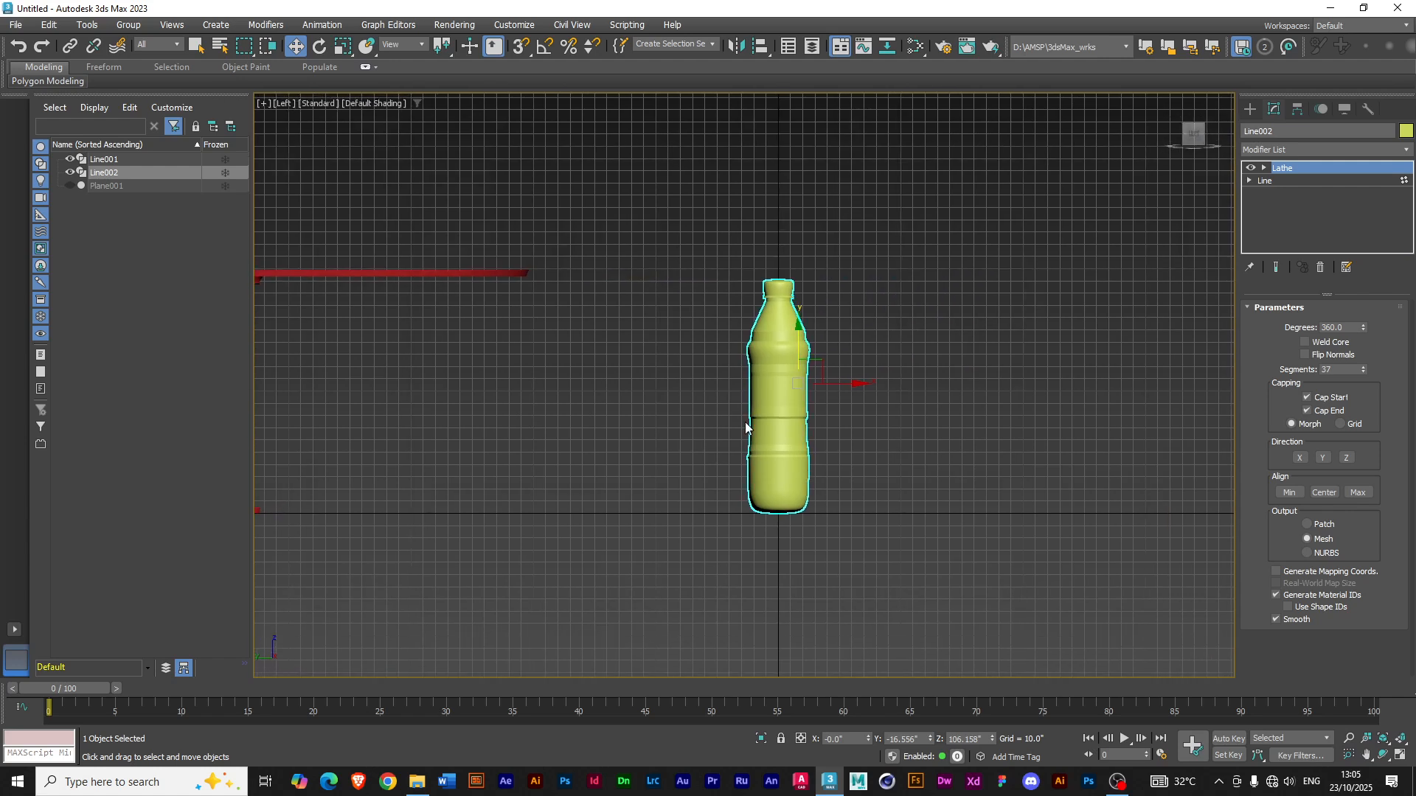
key("alt+w")
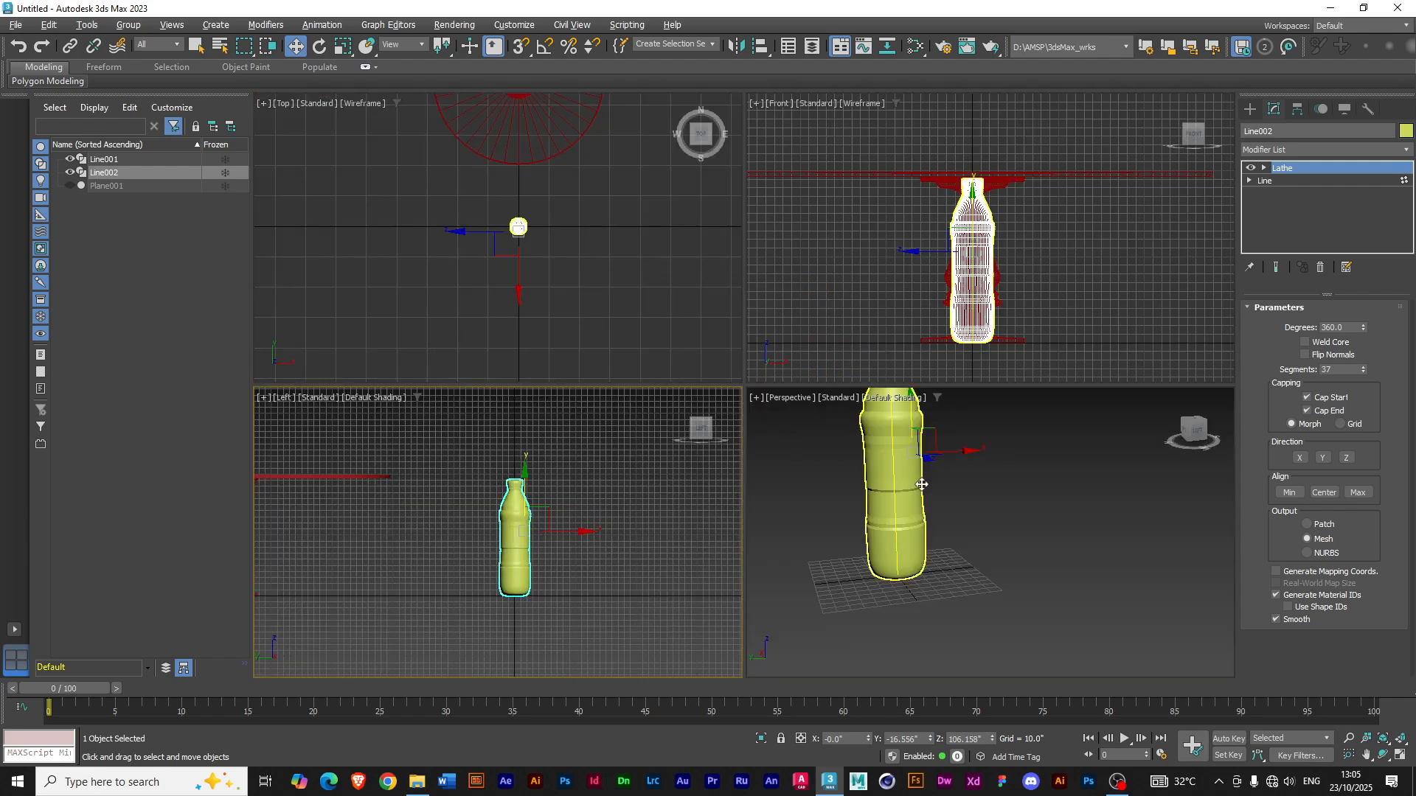
scroll(931, 502, "down", 5)
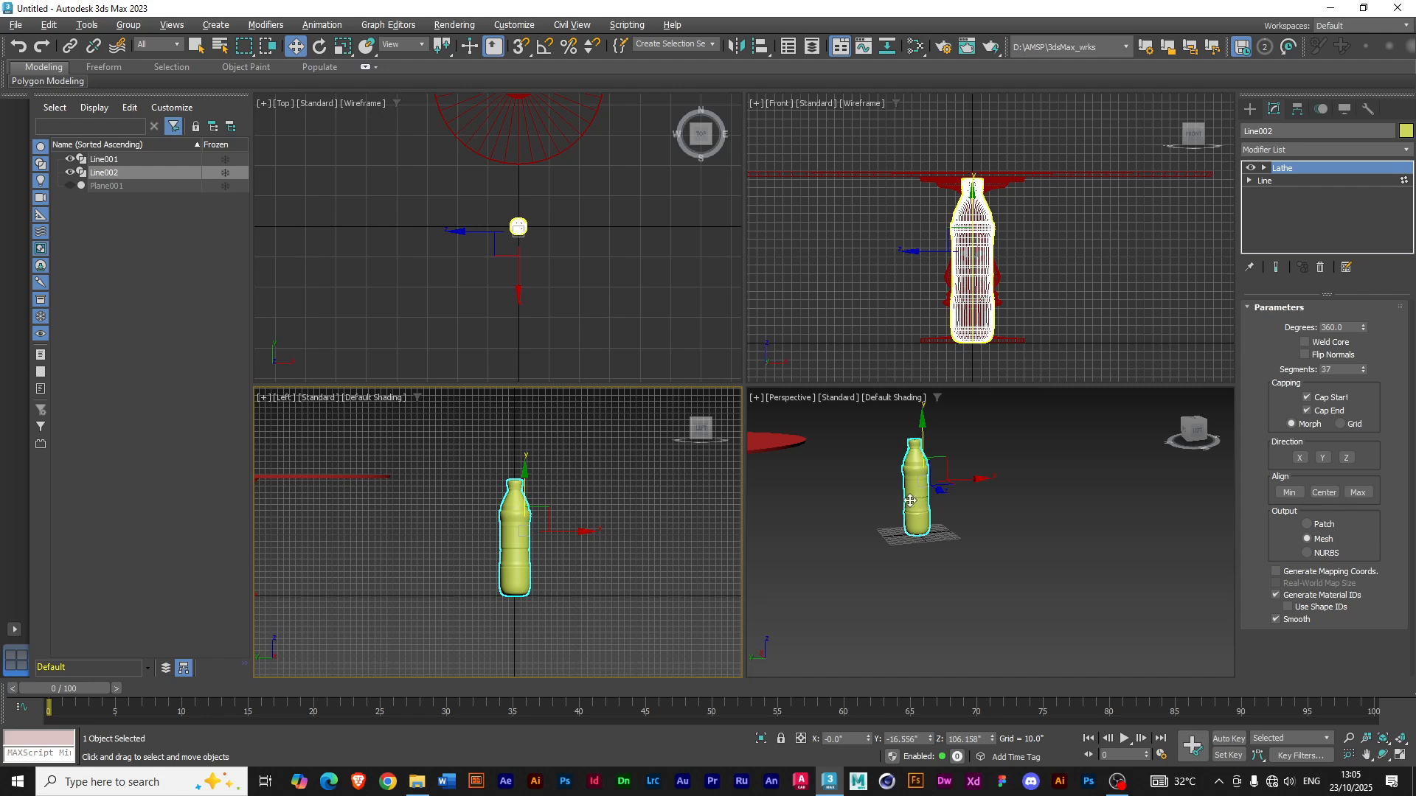
middle_click_drag(894, 479, 911, 528, "alt")
scroll(924, 488, "up", 3)
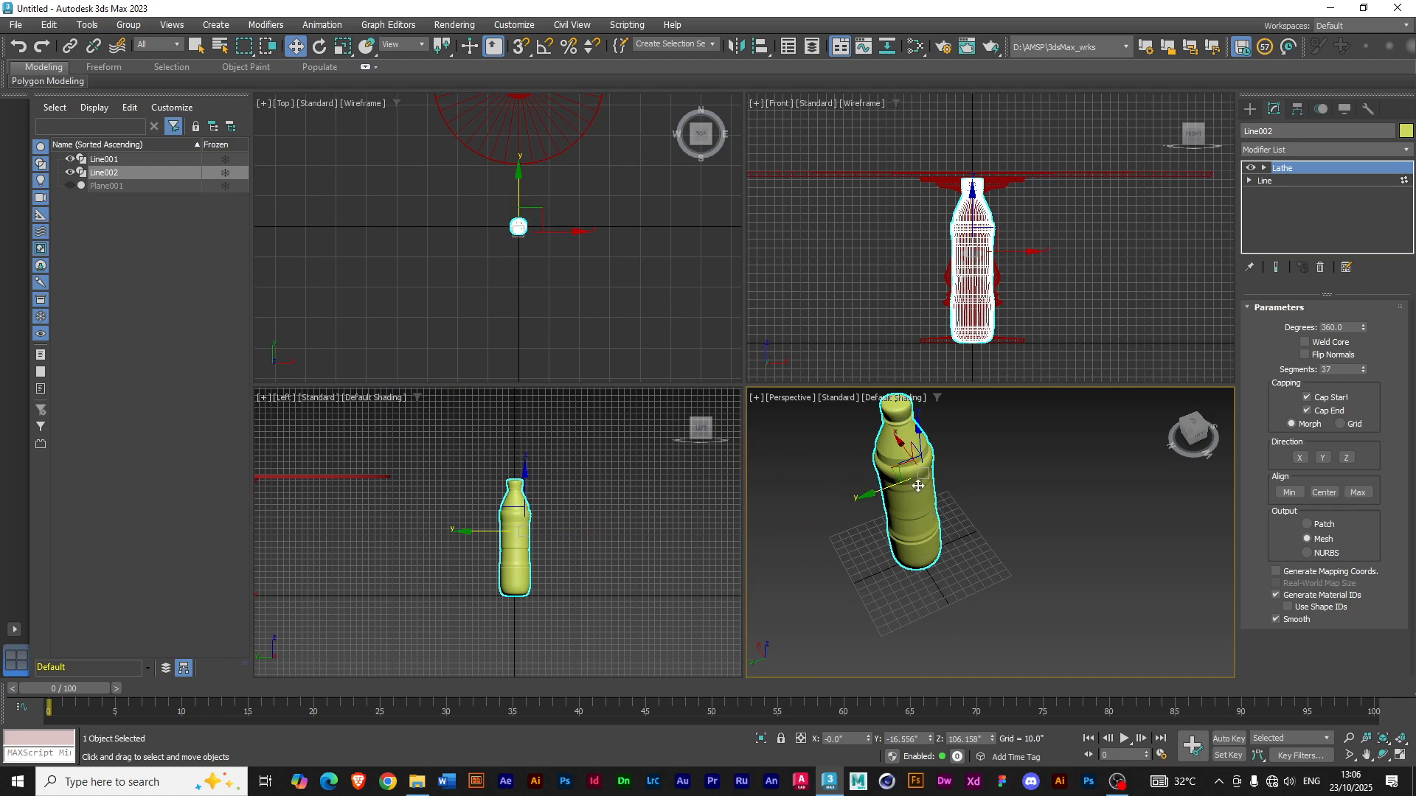
middle_click_drag(890, 571, 925, 538, "alt")
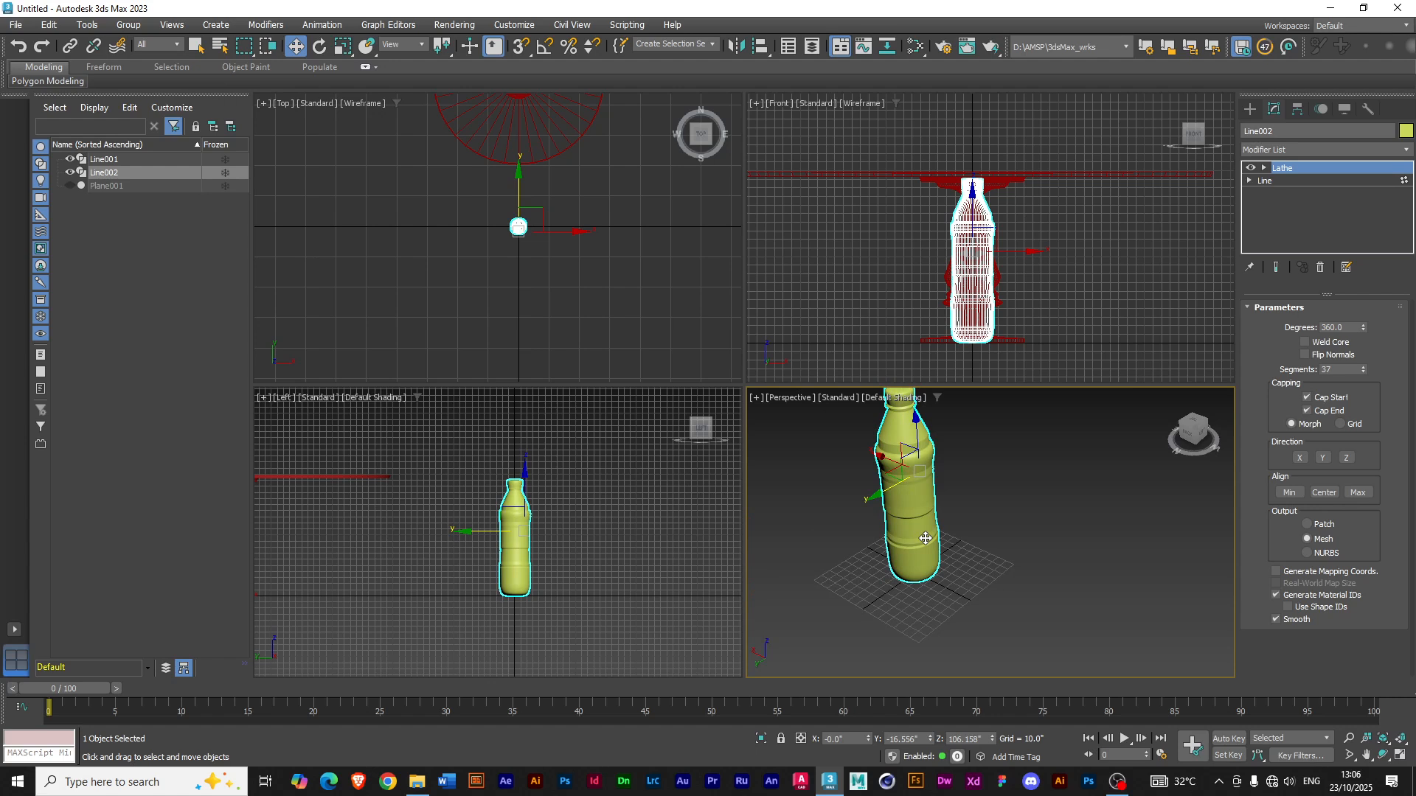
left_click(1249, 181)
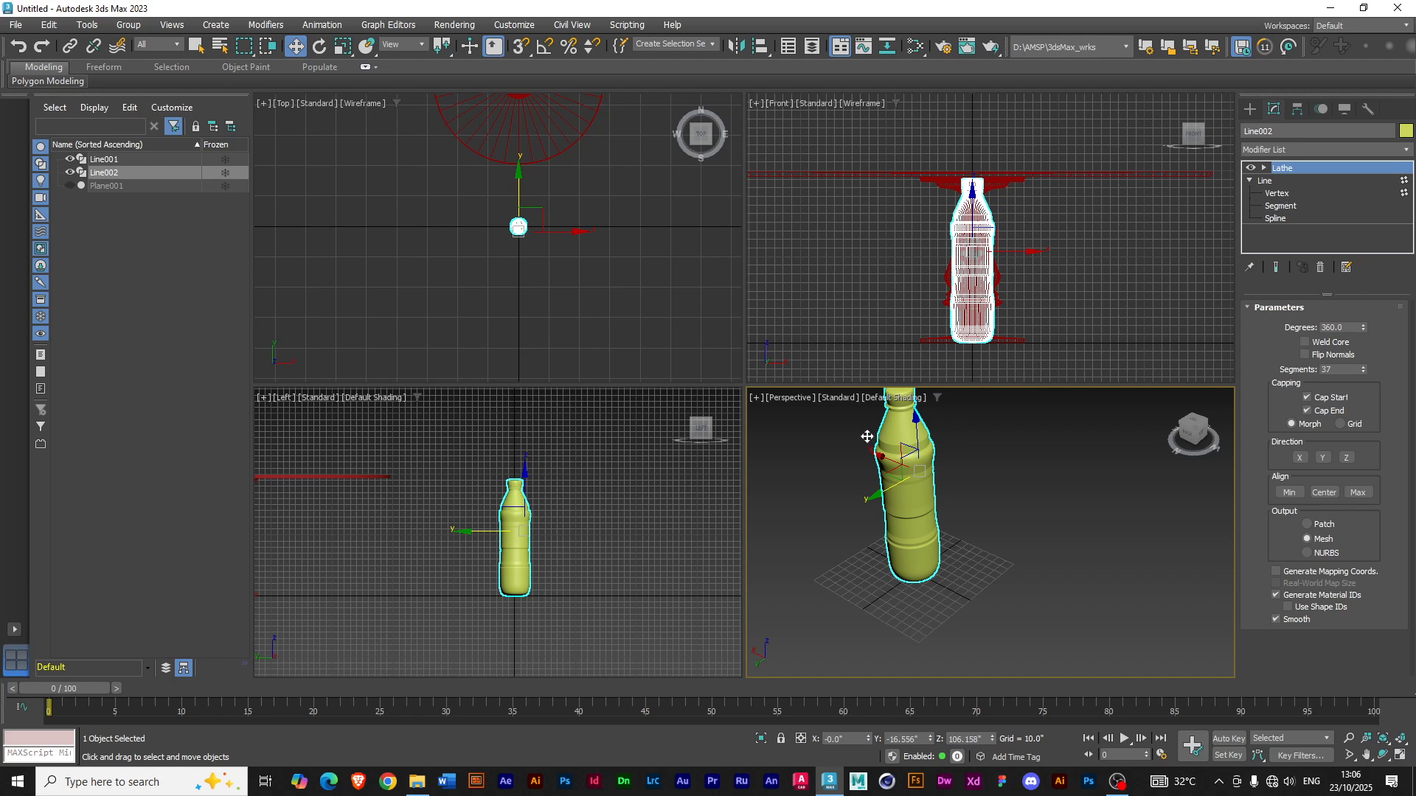
scroll(868, 485, "down", 2)
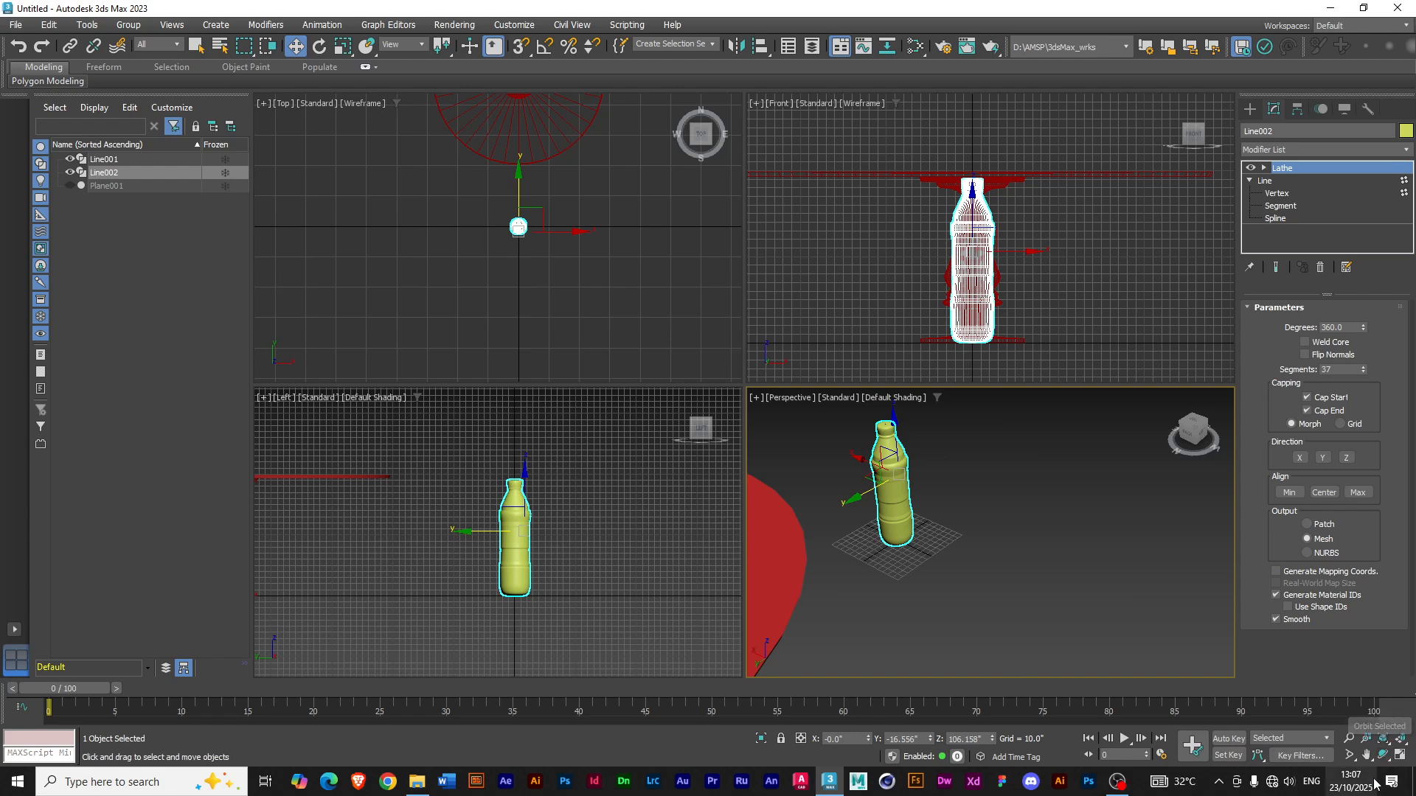
left_click(1118, 783)
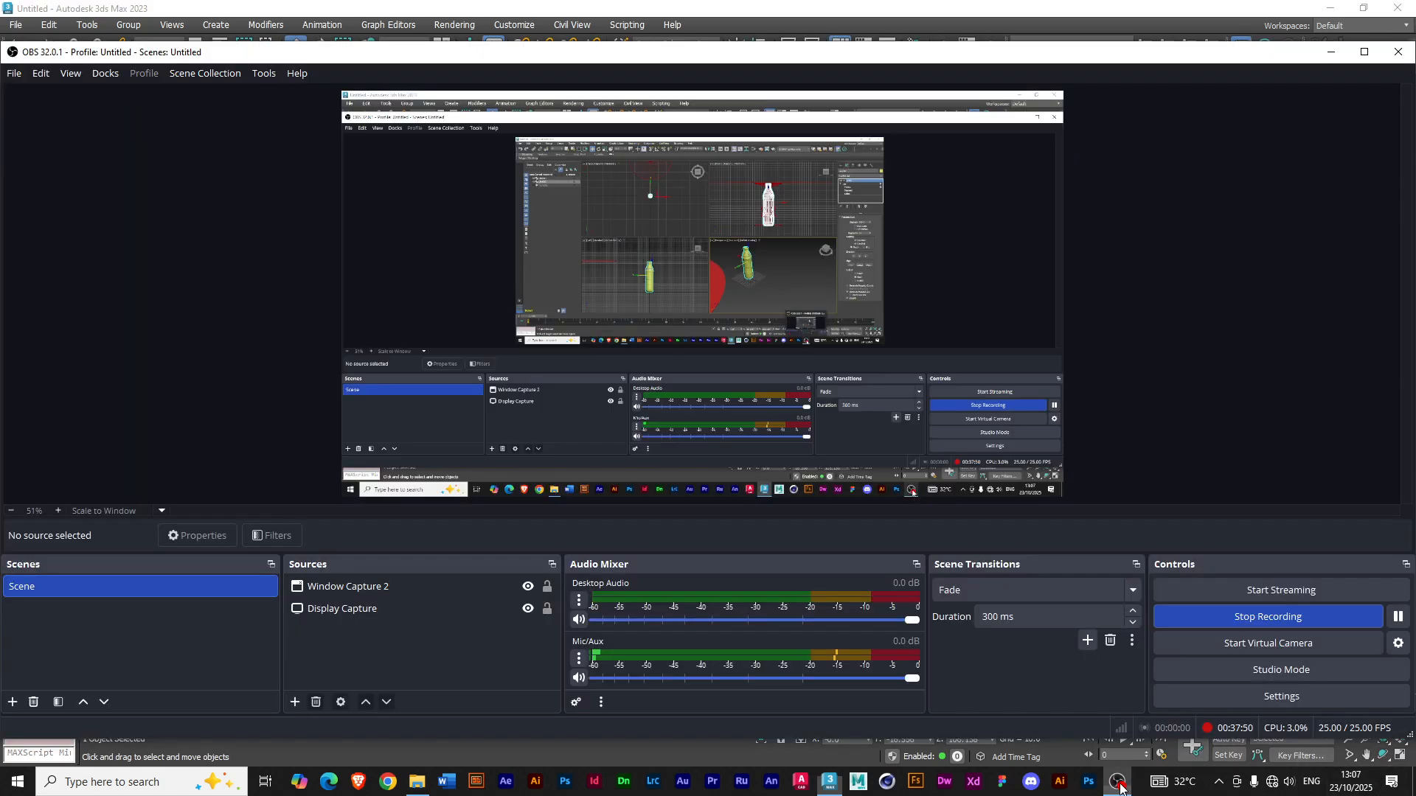